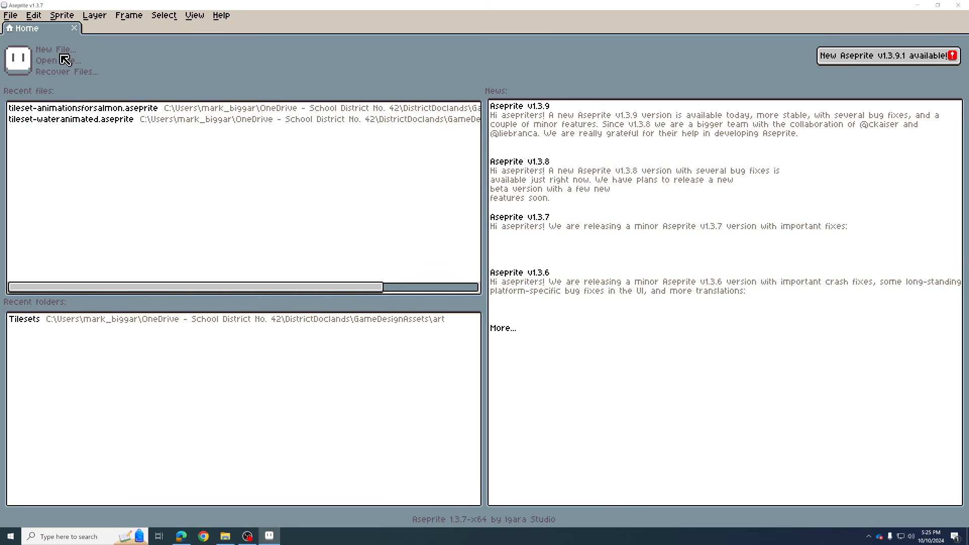
# Create a new 512 × 512 px sprite and move the floating preview window up, clear of the timeline
pyautogui.click(56, 49)
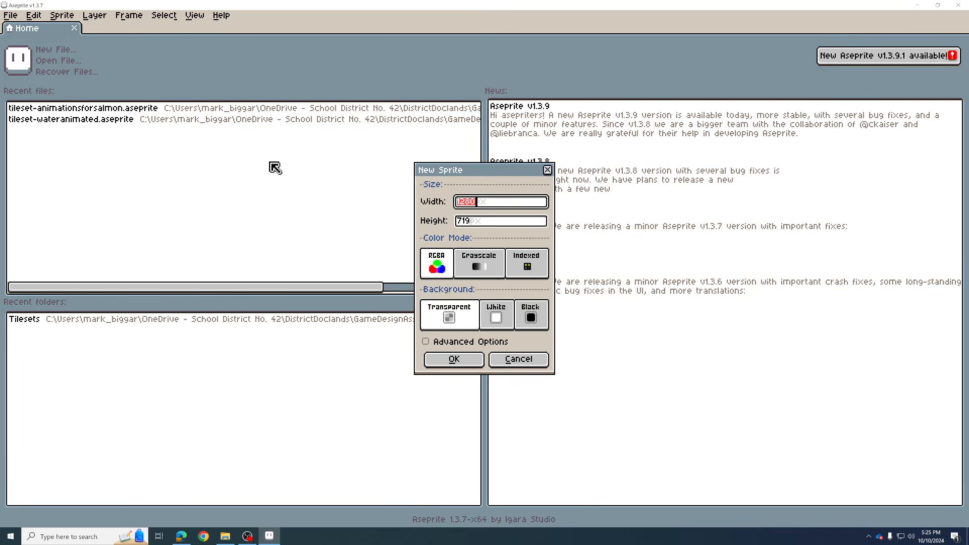
pyautogui.write('512')
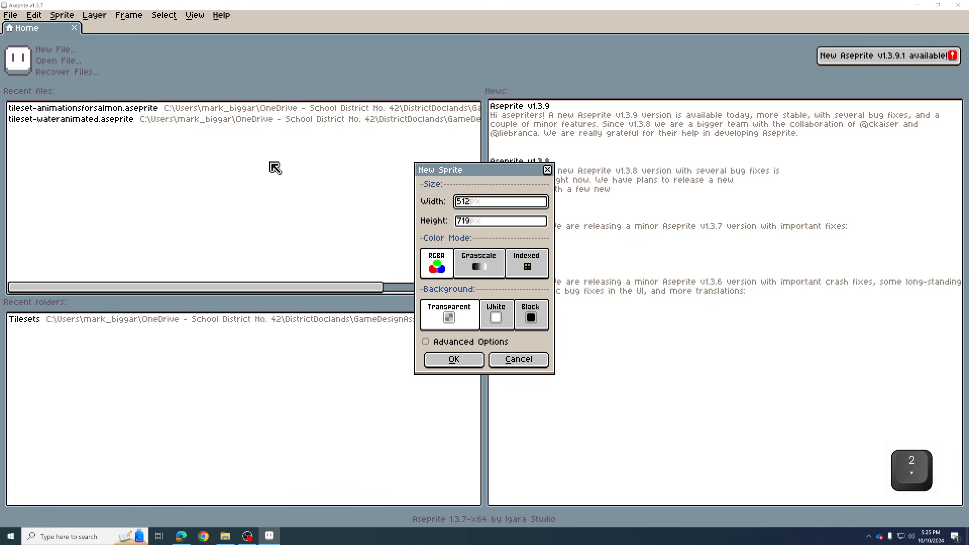
pyautogui.press('Tab')
pyautogui.write('512')
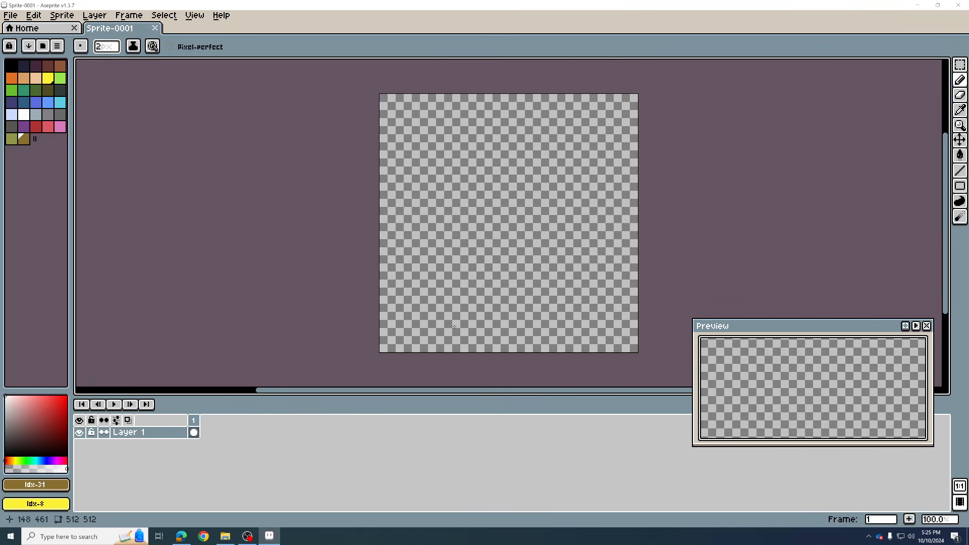
pyautogui.click(465, 363)
pyautogui.moveTo(789, 334); pyautogui.dragTo(786, 123)
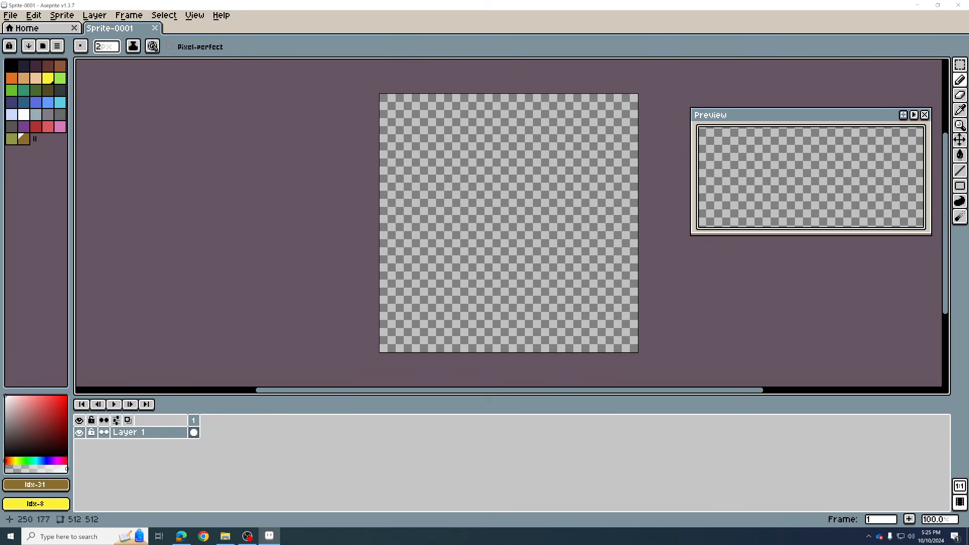
# Set the canvas grid to a width of 32 and a height of 32
pyautogui.scroll(2, 453, 170)
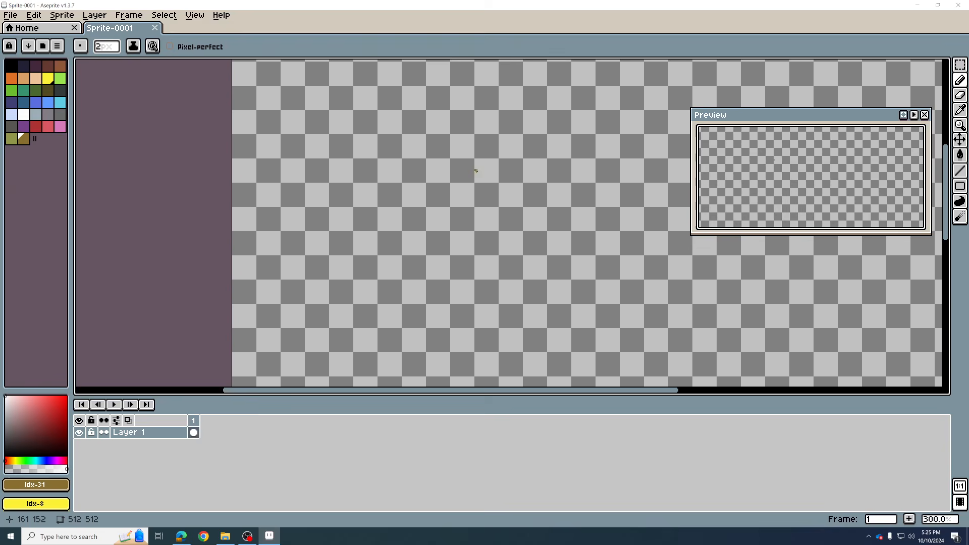
pyautogui.moveTo(358, 121); pyautogui.dragTo(390, 252)
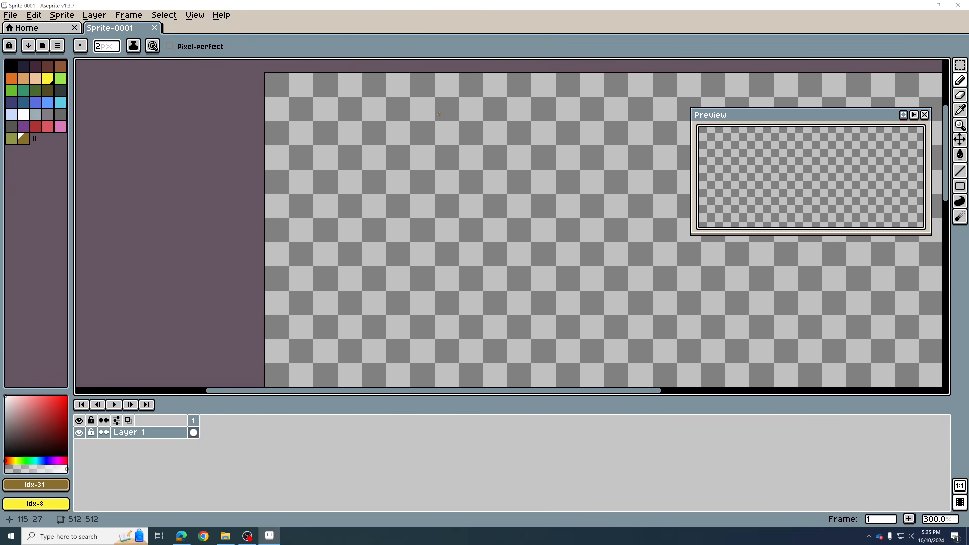
pyautogui.moveTo(425, 119); pyautogui.dragTo(367, 143)
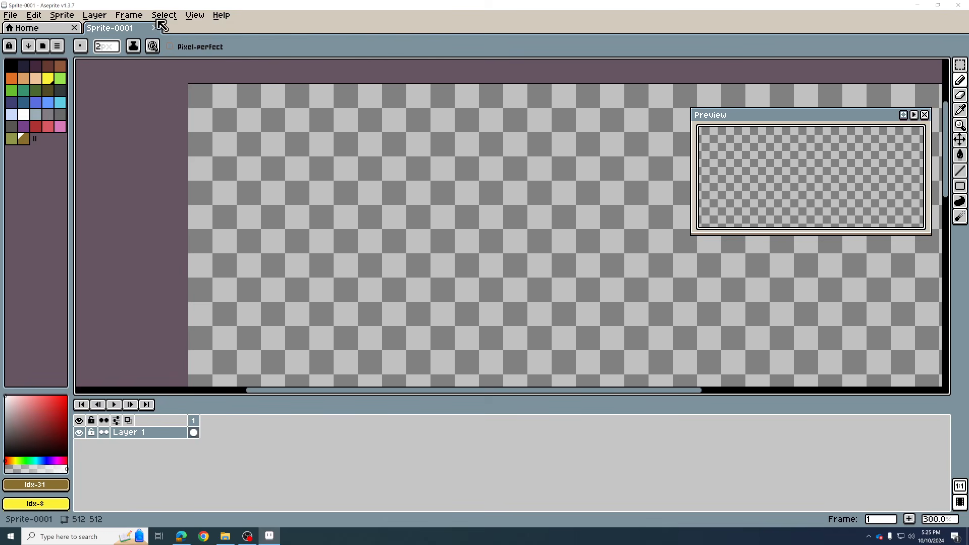
pyautogui.click(195, 15)
pyautogui.moveTo(225, 75)
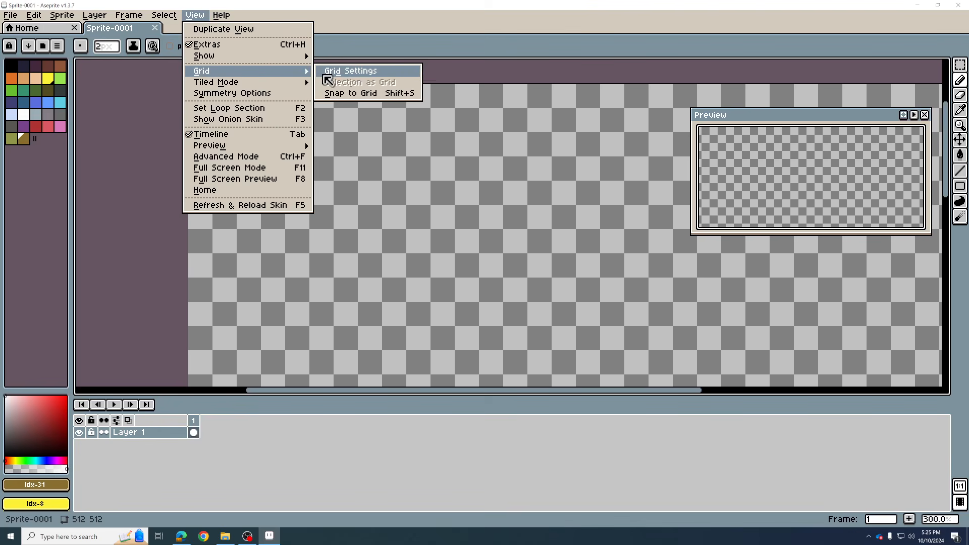
pyautogui.click(335, 72)
pyautogui.click(448, 270)
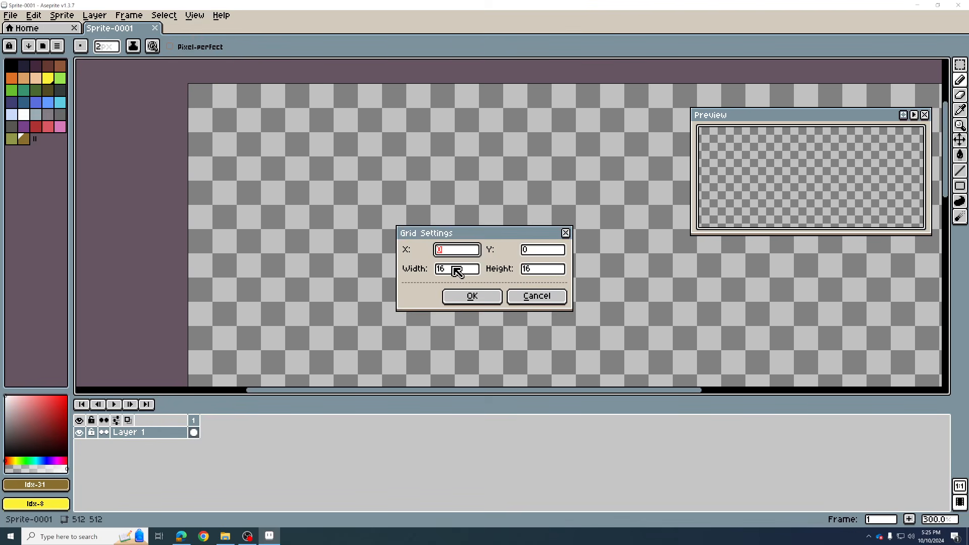
pyautogui.doubleClick(449, 271)
pyautogui.write('32')
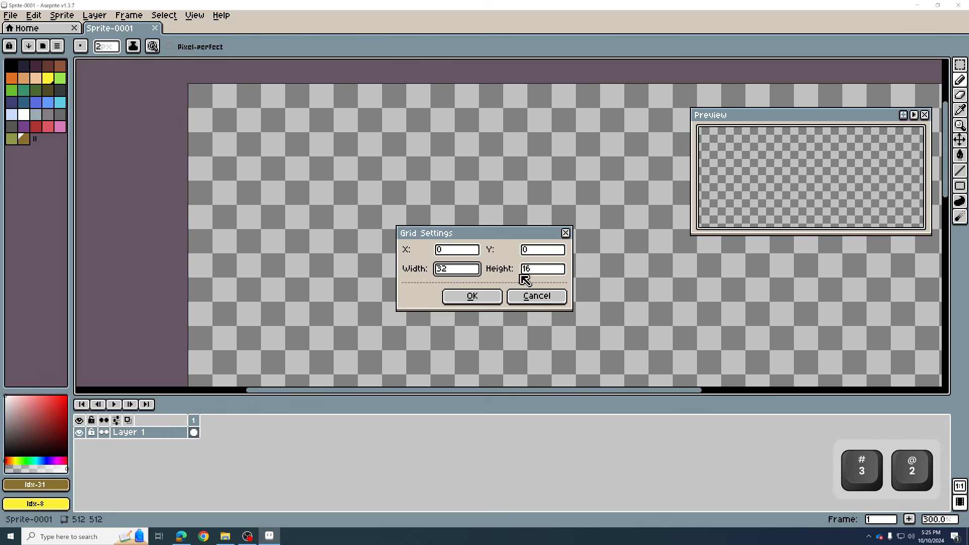
pyautogui.doubleClick(533, 271)
pyautogui.press('BackSpace')
pyautogui.write('32')
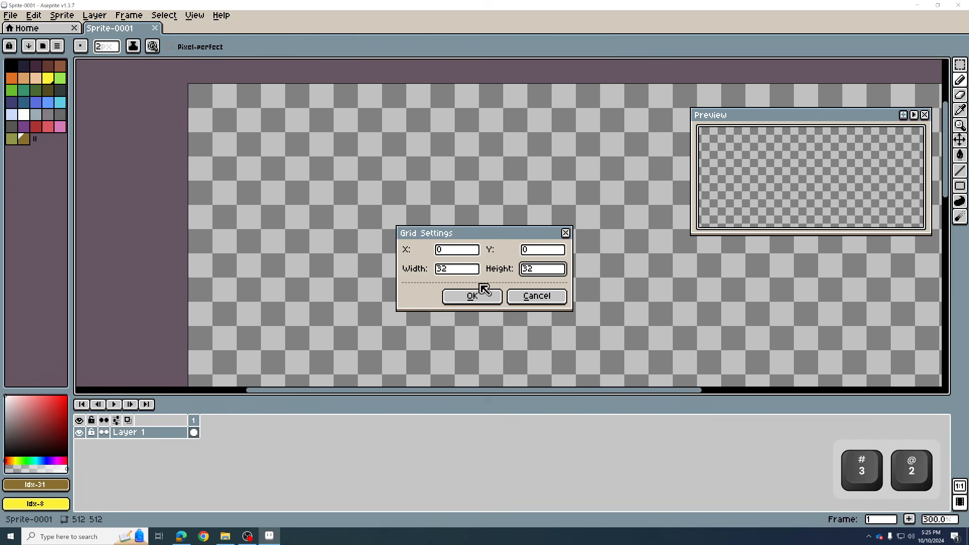
pyautogui.click(477, 295)
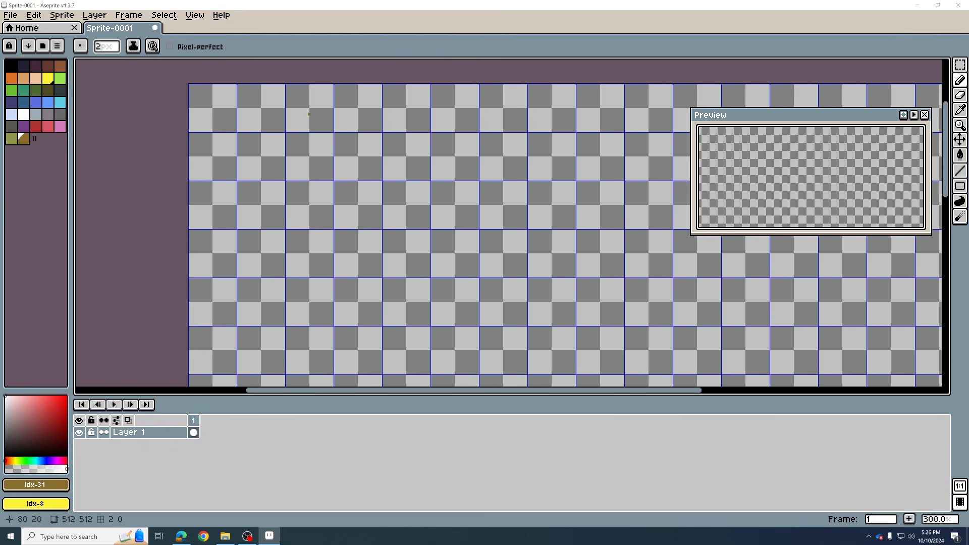
pyautogui.scroll(-3, 317, 151)
pyautogui.scroll(3, 318, 151)
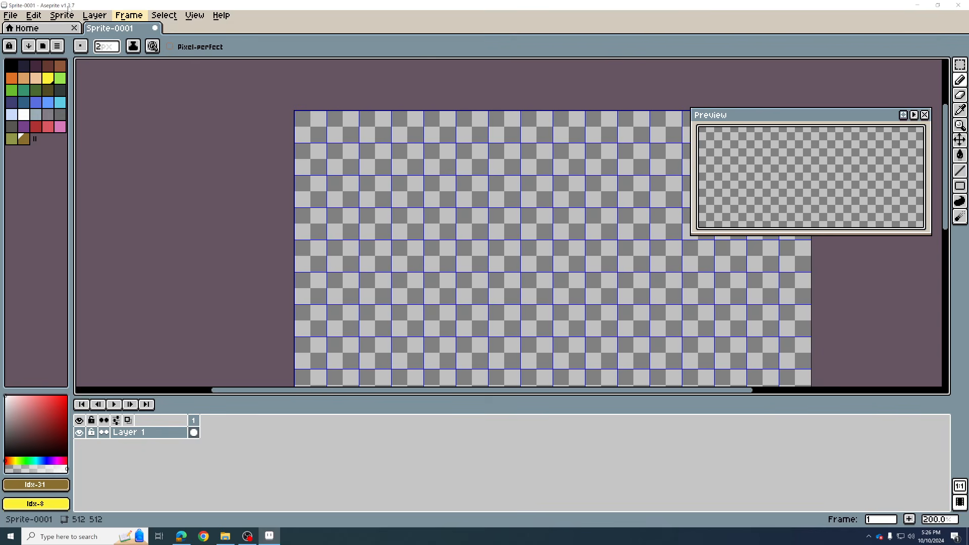
pyautogui.press('ctrl')
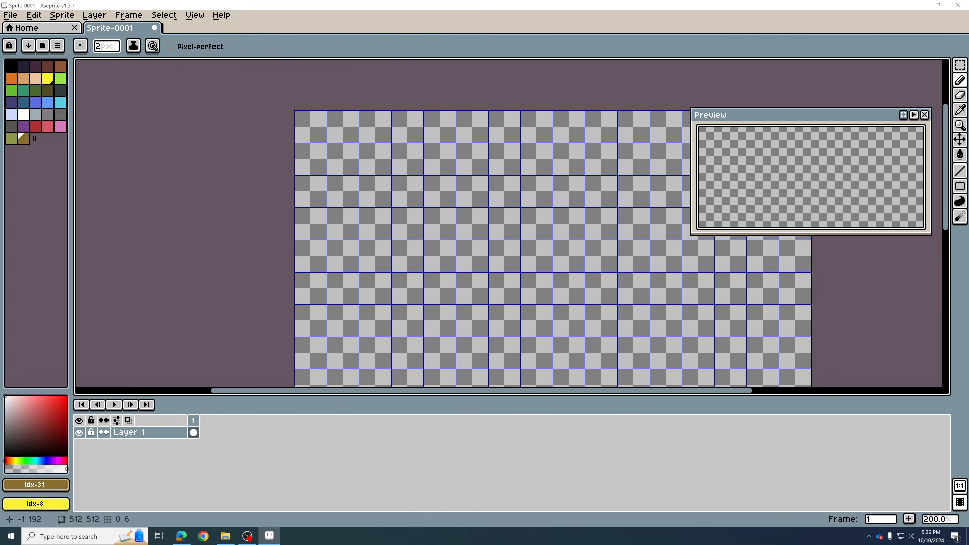
pyautogui.scroll(-1, 342, 304)
pyautogui.scroll(1, 403, 226)
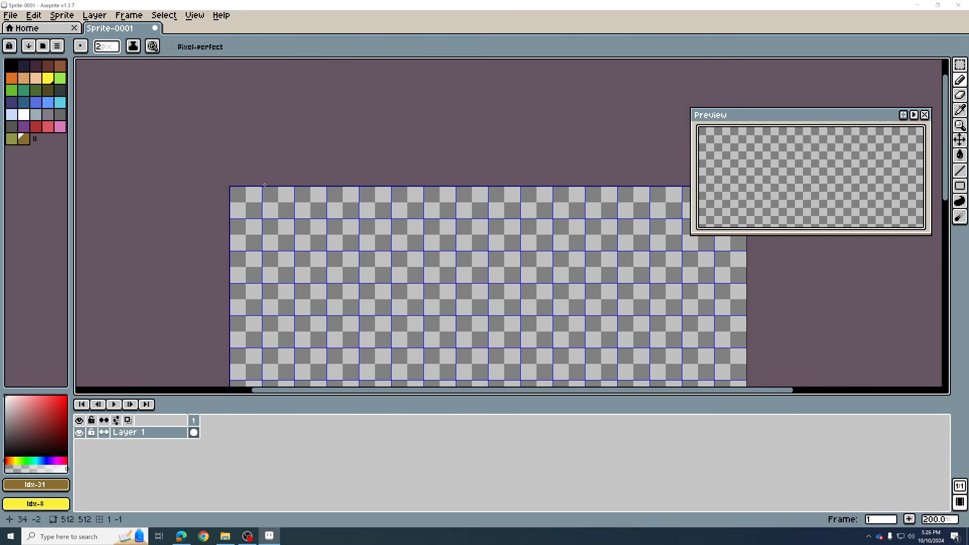
pyautogui.moveTo(216, 361); pyautogui.dragTo(257, 303)
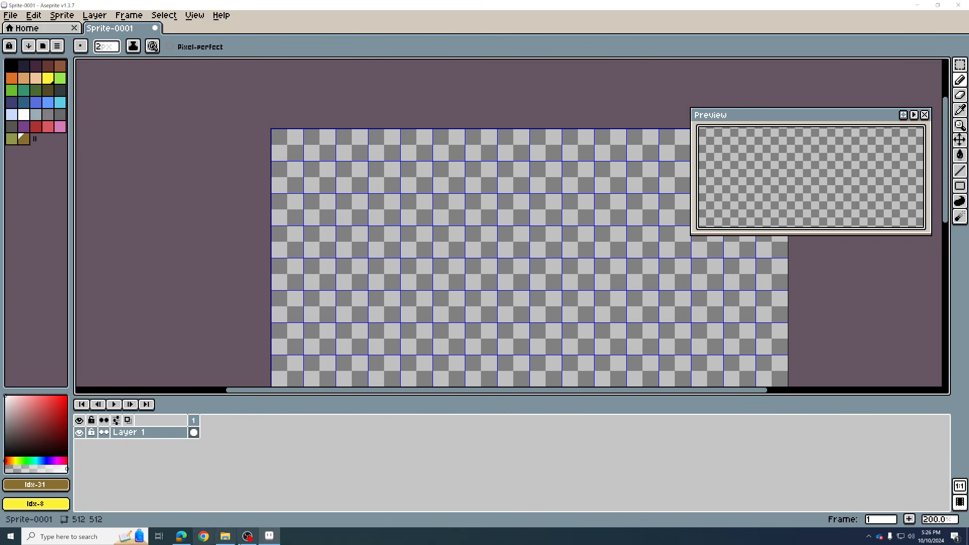
# Switch to the Edge browser and examine the pixel art in the Sonic the Hedgehog screenshot up close and at full view
pyautogui.click(181, 536)
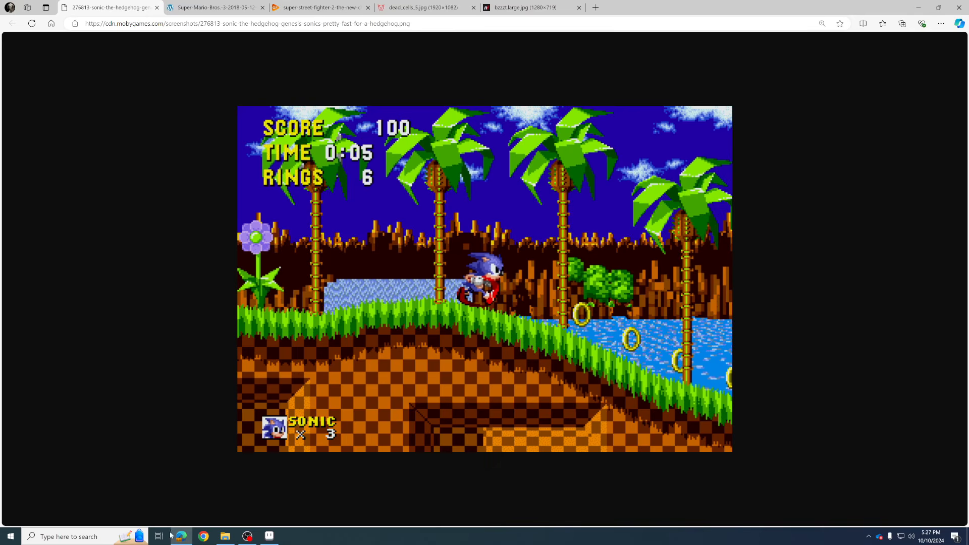
pyautogui.click(248, 536)
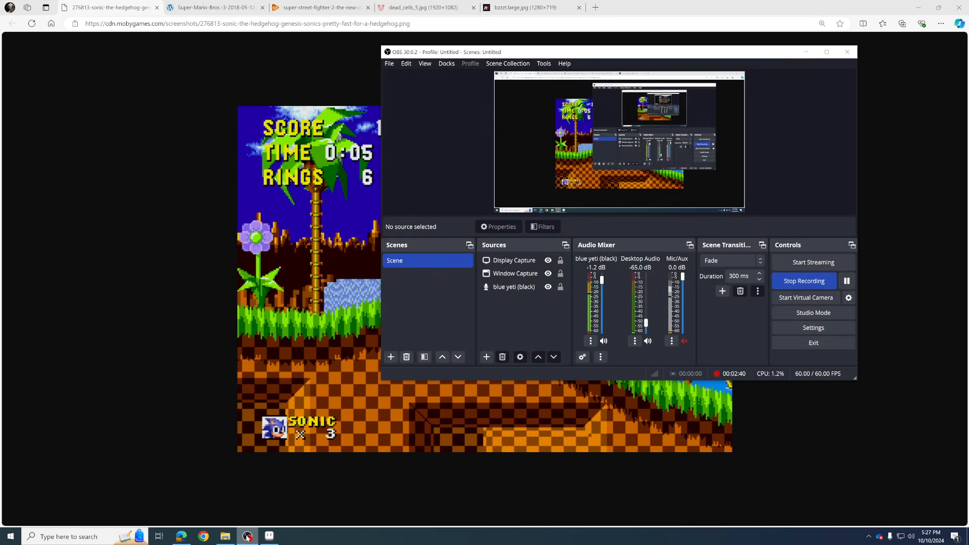
pyautogui.click(247, 535)
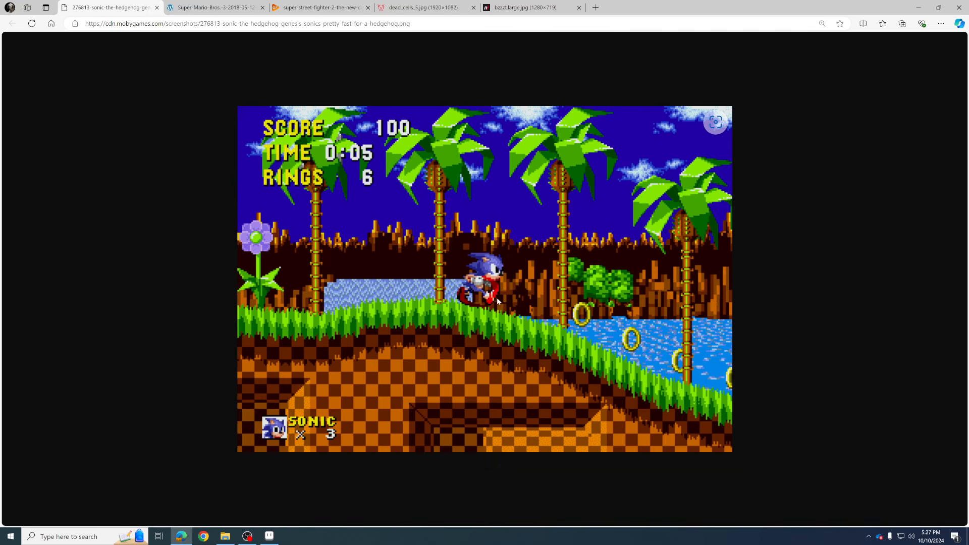
pyautogui.keyDown('ctrl'); pyautogui.scroll(7, 485, 297); pyautogui.keyUp('ctrl')
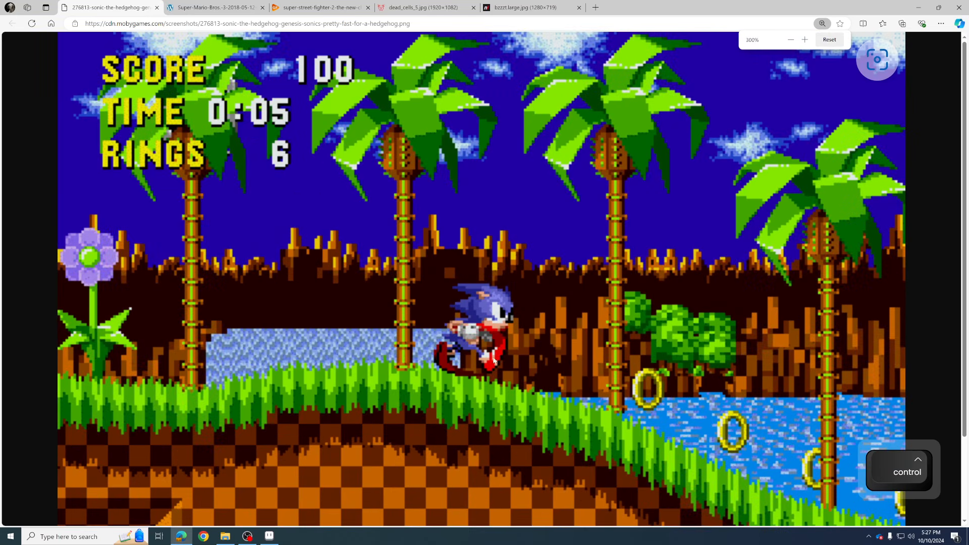
pyautogui.keyDown('ctrl'); pyautogui.scroll(-2, 493, 360); pyautogui.keyUp('ctrl')
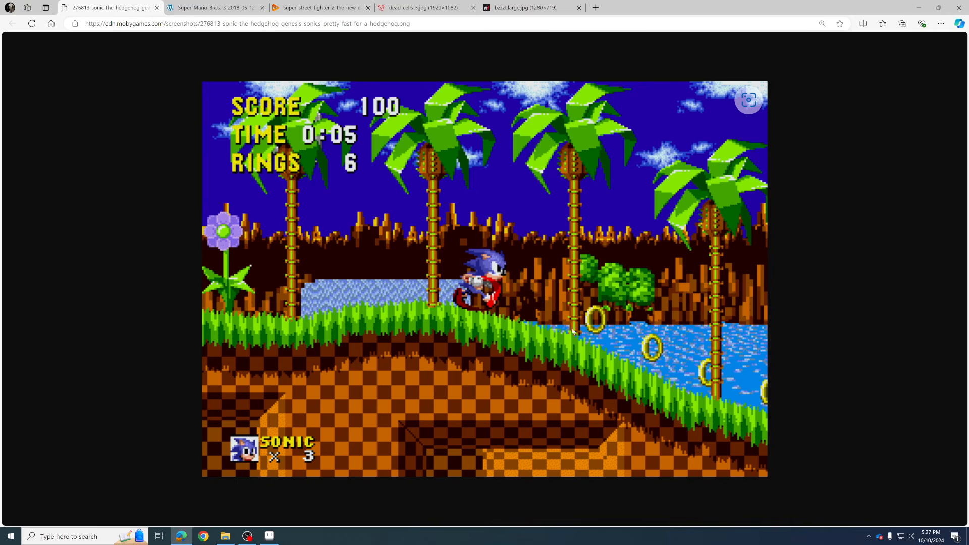
pyautogui.keyDown('ctrl'); pyautogui.scroll(9, 573, 331); pyautogui.keyUp('ctrl')
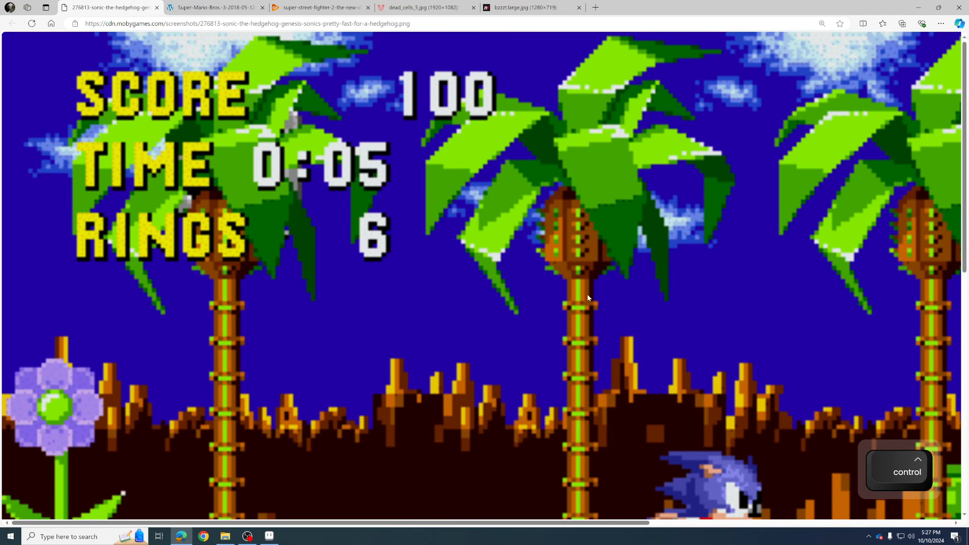
pyautogui.keyDown('ctrl'); pyautogui.scroll(-2, 589, 328); pyautogui.keyUp('ctrl')
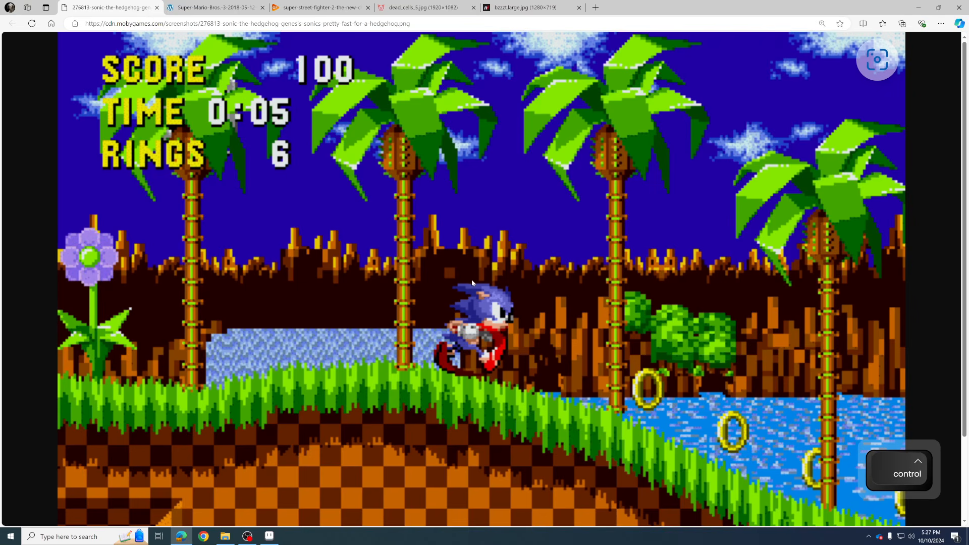
pyautogui.keyDown('ctrl'); pyautogui.scroll(-1, 471, 279); pyautogui.keyUp('ctrl')
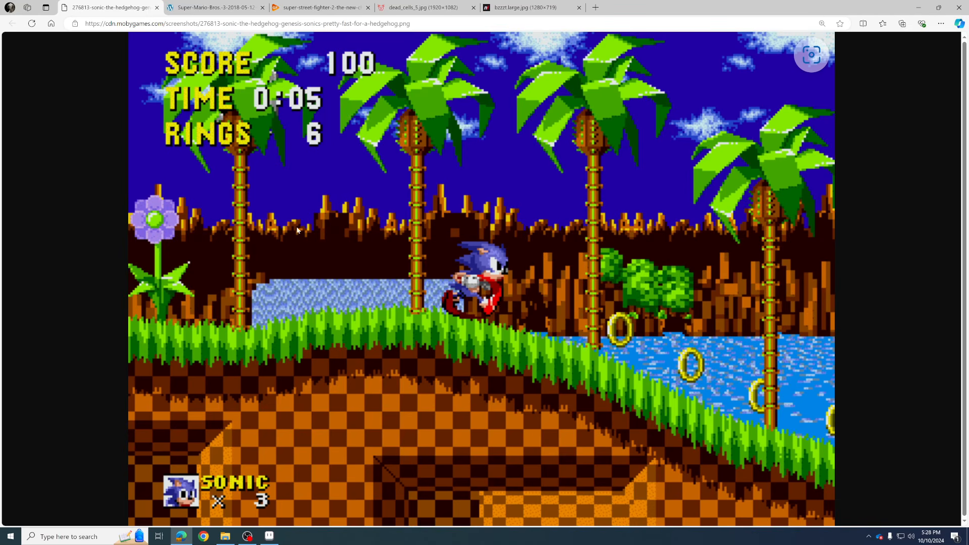
# Compare the Super Mario Bros. 3 screenshot with the Sonic the Hedgehog one
pyautogui.hotkey('ctrl', 'Tab')
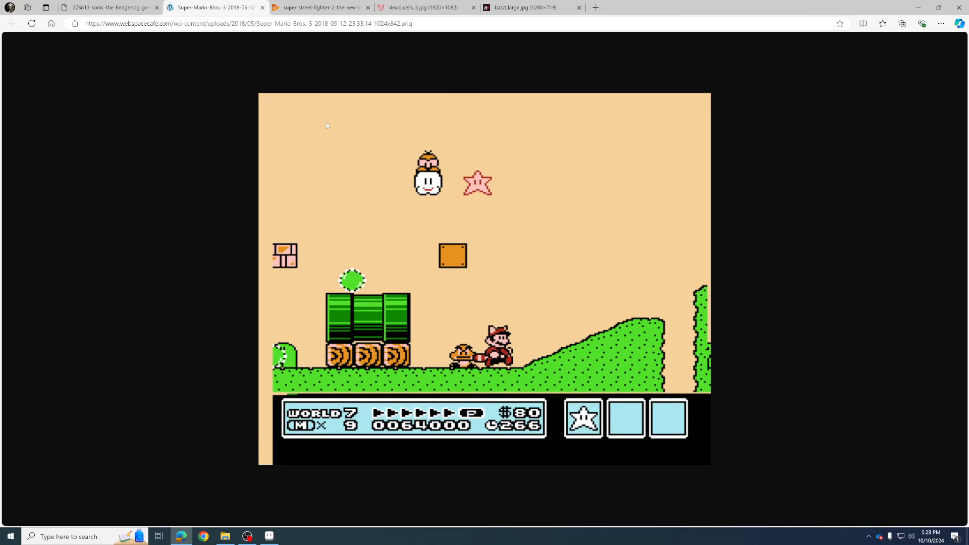
pyautogui.click(131, 8)
pyautogui.click(227, 8)
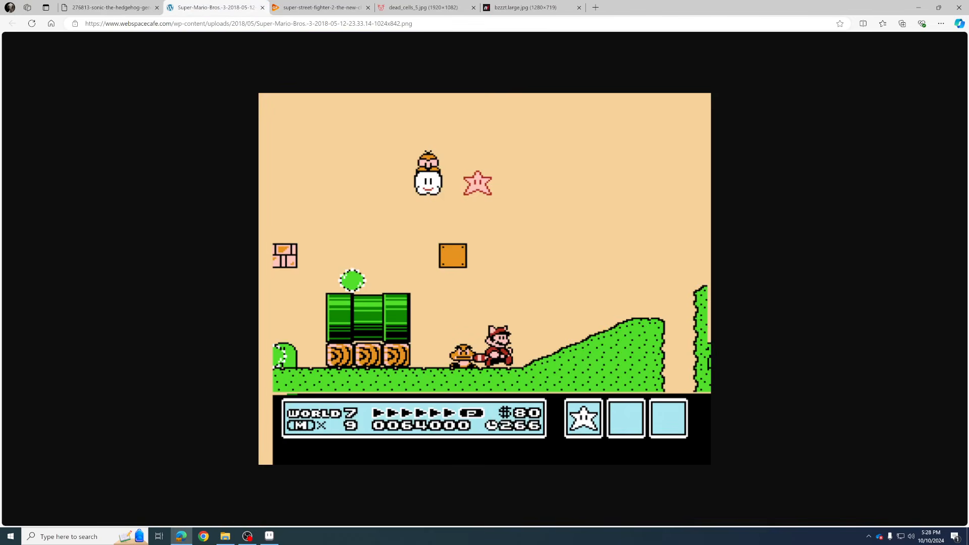
# Examine the characters and background detail in the Super Street Fighter 2 screenshot
pyautogui.click(300, 9)
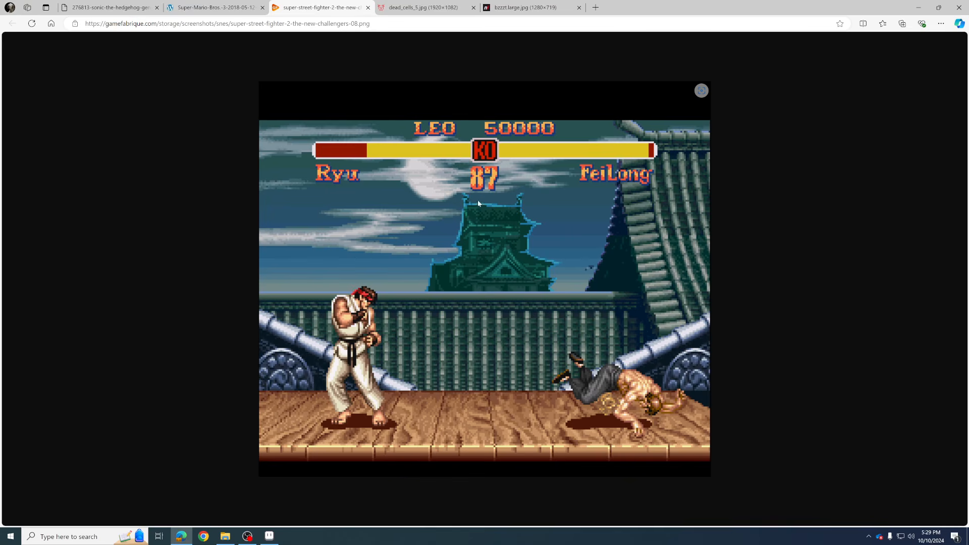
pyautogui.keyDown('ctrl'); pyautogui.scroll(3, 517, 222); pyautogui.keyUp('ctrl')
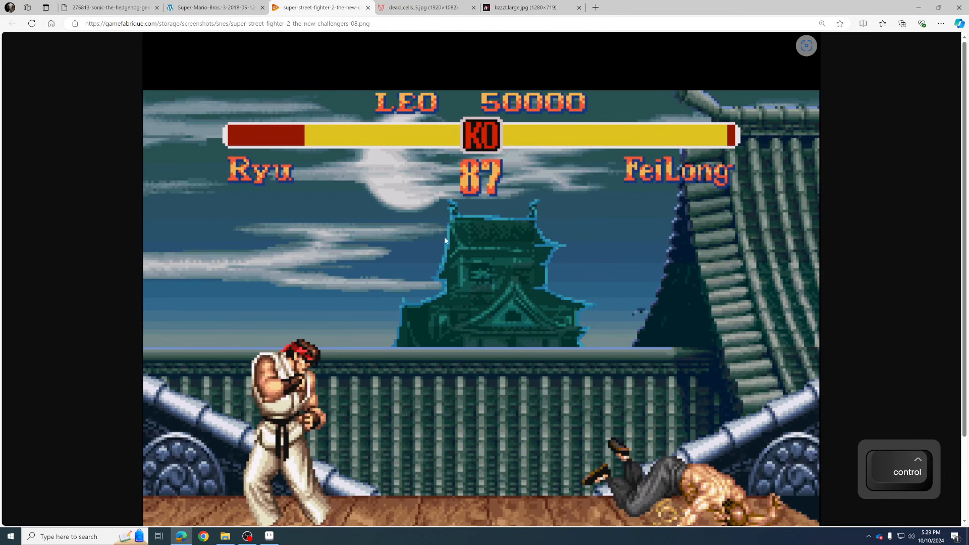
pyautogui.keyDown('ctrl'); pyautogui.scroll(-2, 503, 266); pyautogui.keyUp('ctrl')
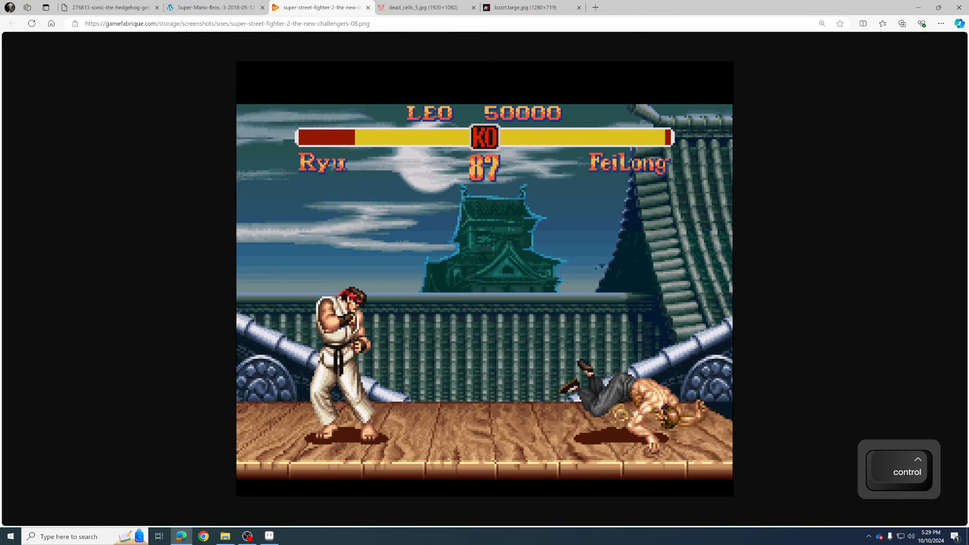
# Examine the modern pixel art in the Dead Cells and Bzzzt screenshots
pyautogui.hotkey('ctrl', 'Tab')
pyautogui.keyDown('ctrl'); pyautogui.scroll(4, 432, 240); pyautogui.keyUp('ctrl')
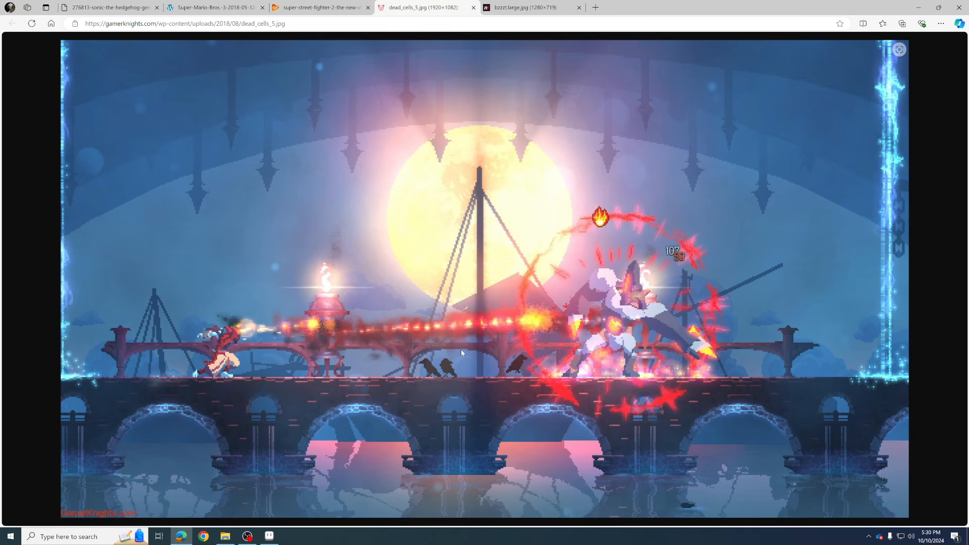
pyautogui.click(520, 8)
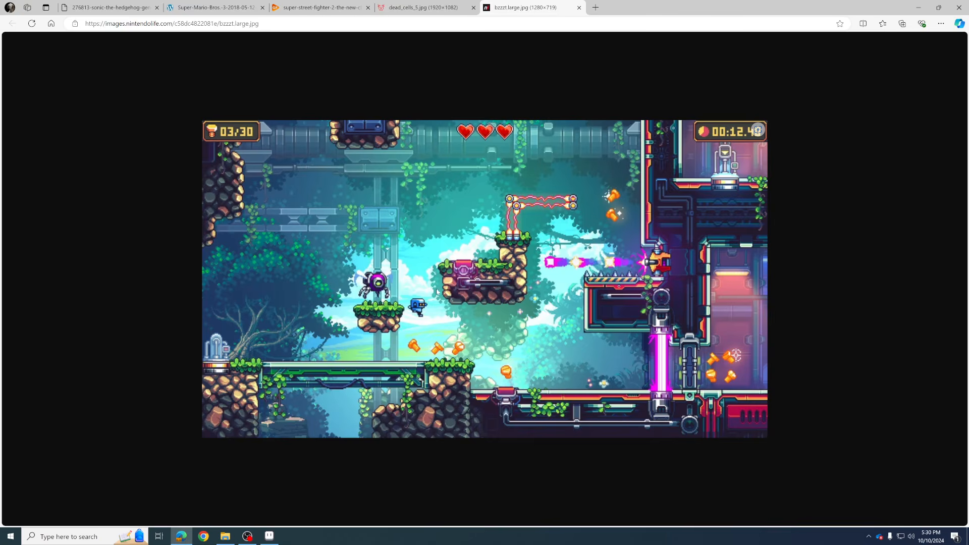
pyautogui.scroll(1, 407, 283)
pyautogui.scroll(2, 407, 283)
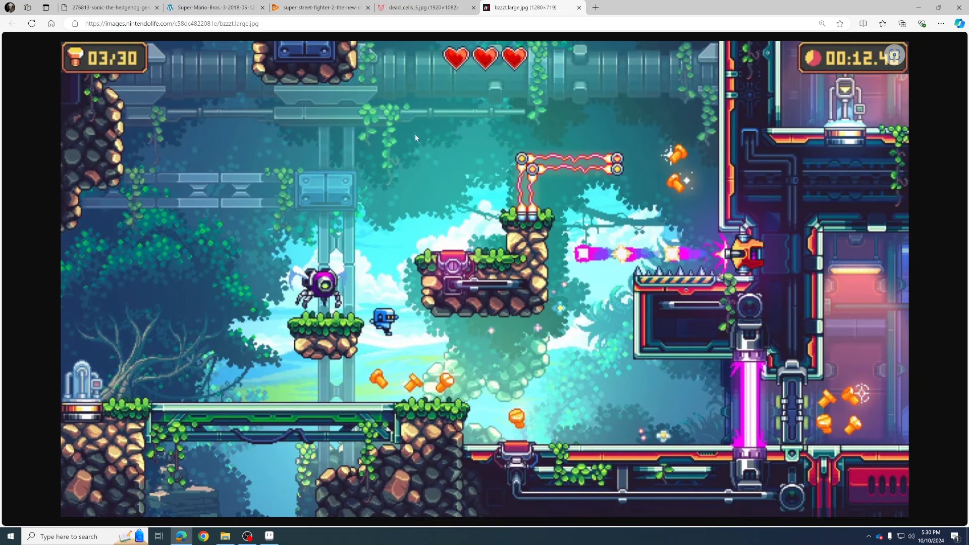
# Go back through the Dead Cells, Super Street Fighter 2, Super Mario Bros. 3 and Sonic screenshots to compare their art styles
pyautogui.click(407, 7)
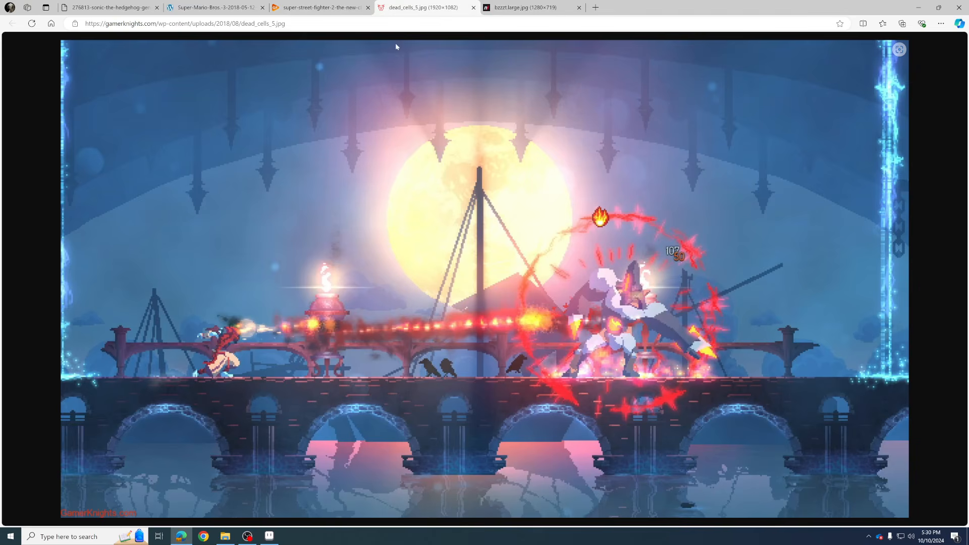
pyautogui.click(323, 7)
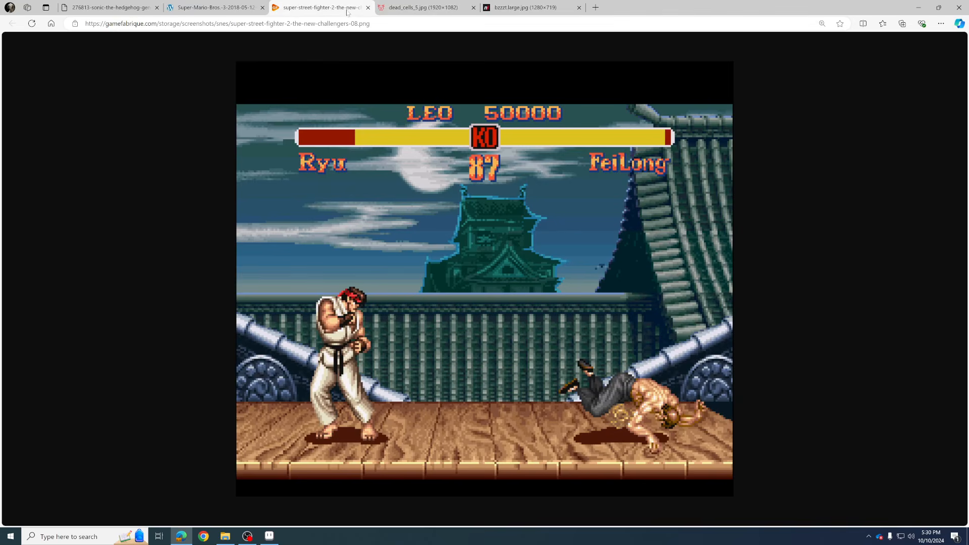
pyautogui.click(217, 7)
pyautogui.click(106, 7)
pyautogui.click(217, 7)
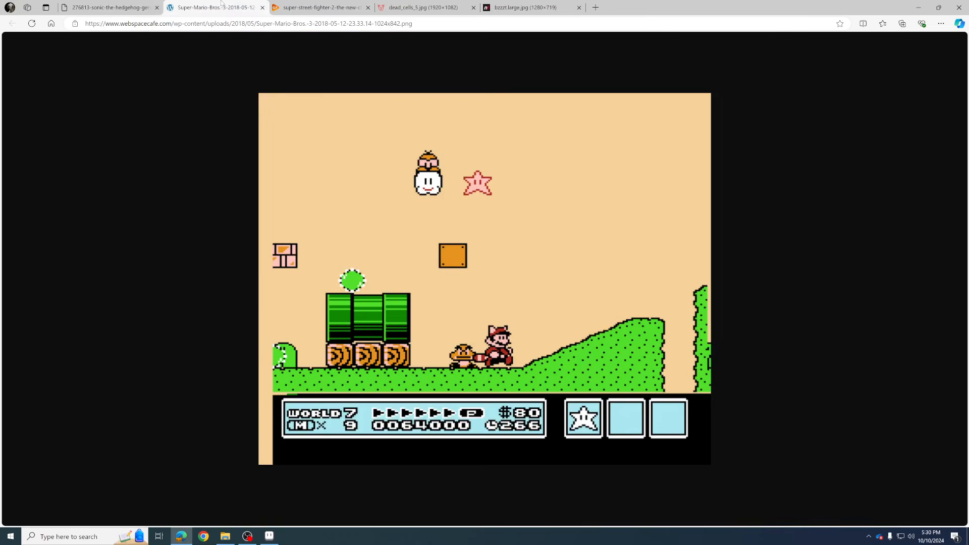
# Move the browser window aside to reveal the sprite canvas, and show the Sonic the Hedgehog screenshot at 175% zoom
pyautogui.click(321, 7)
pyautogui.moveTo(619, 18); pyautogui.dragTo(805, 54)
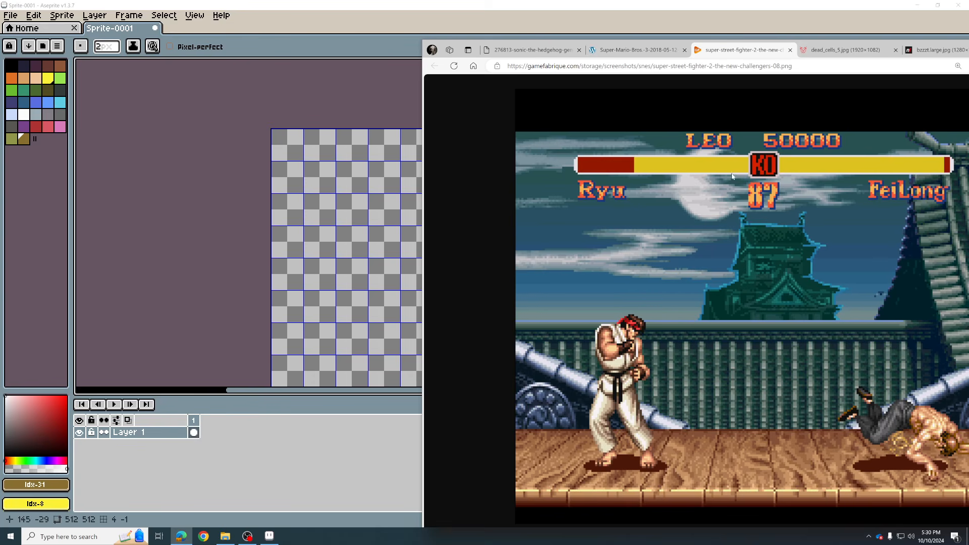
pyautogui.click(526, 52)
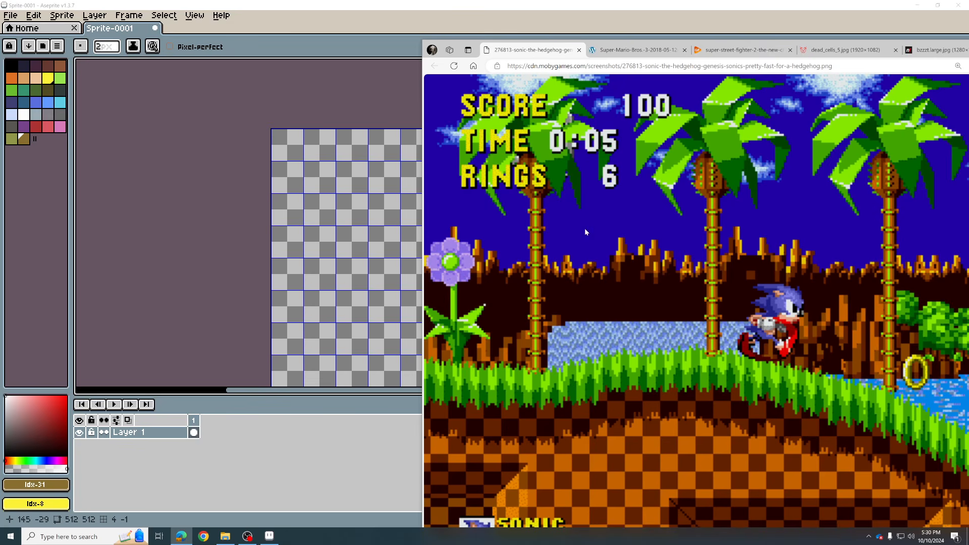
pyautogui.scroll(-1, 606, 230)
pyautogui.keyDown('ctrl'); pyautogui.scroll(-2, 648, 225); pyautogui.keyUp('ctrl')
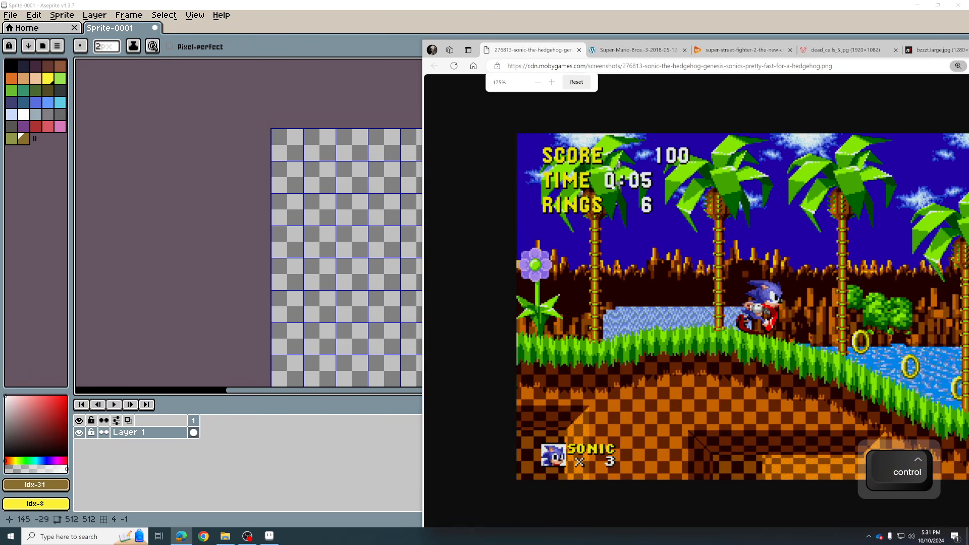
pyautogui.click(201, 210)
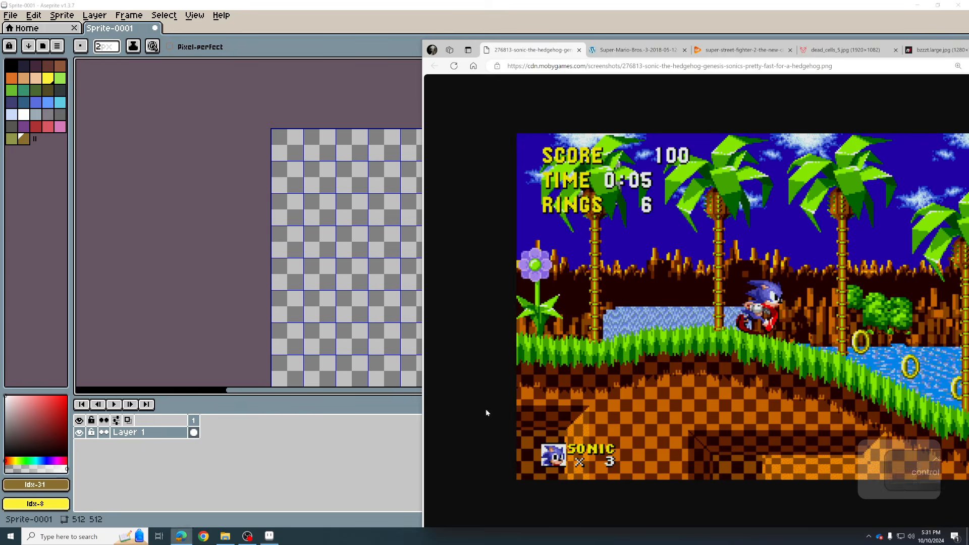
pyautogui.click(181, 536)
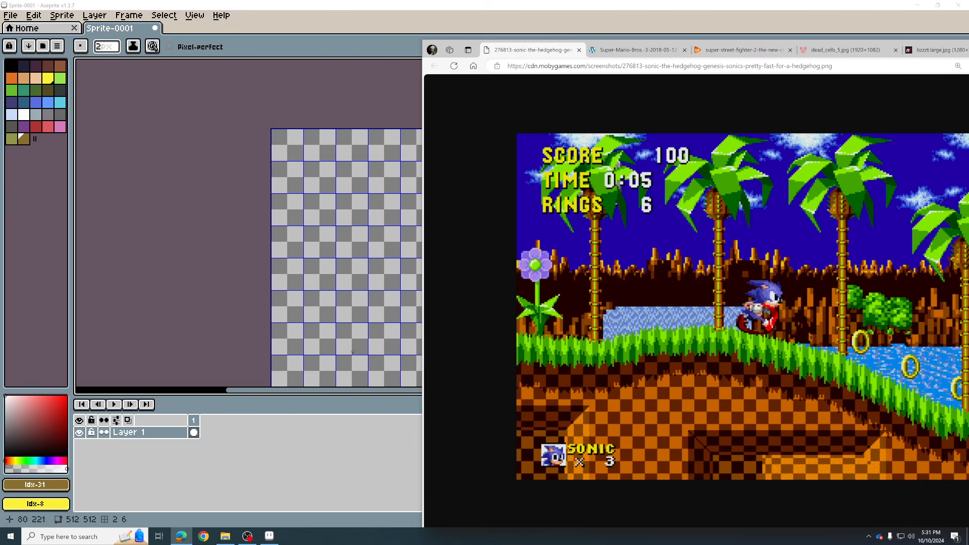
# Try to drop the Sonic, Super Street Fighter 2 and Dead Cells screenshots from the browser into Aseprite
pyautogui.moveTo(622, 177)
pyautogui.mouseDown()
pyautogui.moveTo(593, 187)
pyautogui.moveTo(585, 174)
pyautogui.moveTo(501, 150)
pyautogui.moveTo(464, 103)
pyautogui.moveTo(253, 29)
pyautogui.moveTo(160, 28)
pyautogui.moveTo(100, 41)
pyautogui.mouseUp()
pyautogui.moveTo(522, 55); pyautogui.dragTo(622, 126)
pyautogui.click(631, 50)
pyautogui.moveTo(728, 210); pyautogui.dragTo(295, 35)
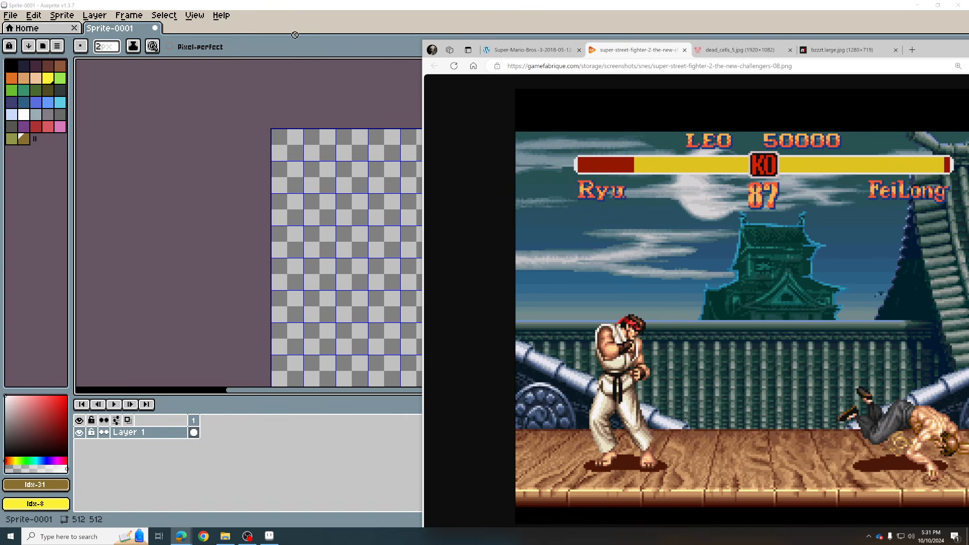
pyautogui.click(742, 50)
pyautogui.moveTo(726, 236); pyautogui.dragTo(237, 44)
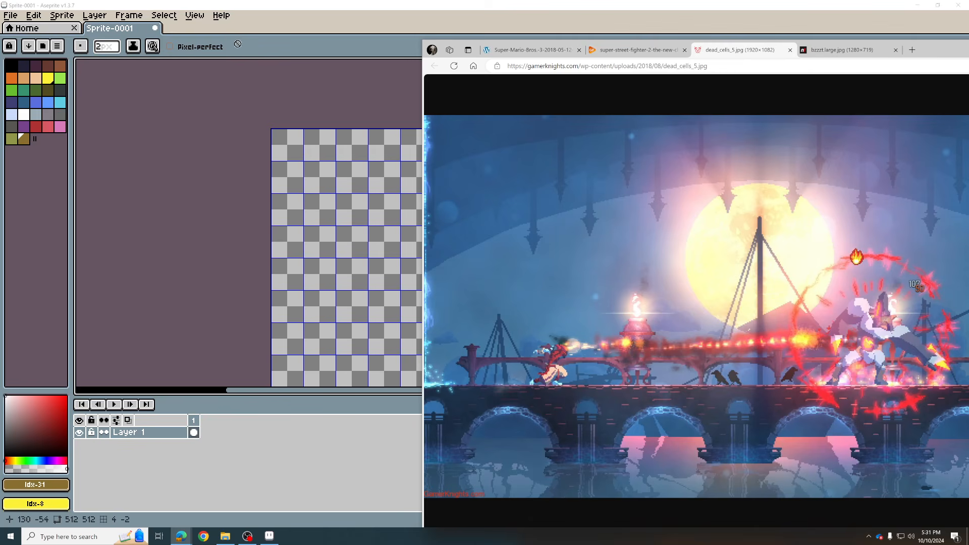
pyautogui.moveTo(150, 29); pyautogui.dragTo(150, 30)
# Copy the Super Mario Bros. 3 screenshot from the browser and paste it into a new 1024 × 842 px sprite in Aseprite
pyautogui.click(530, 50)
pyautogui.rightClick(687, 268)
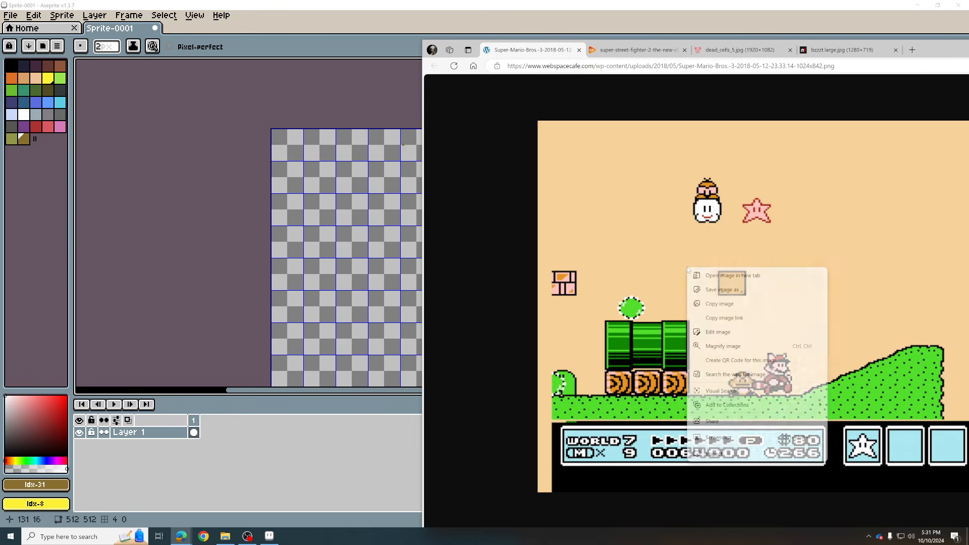
pyautogui.click(732, 307)
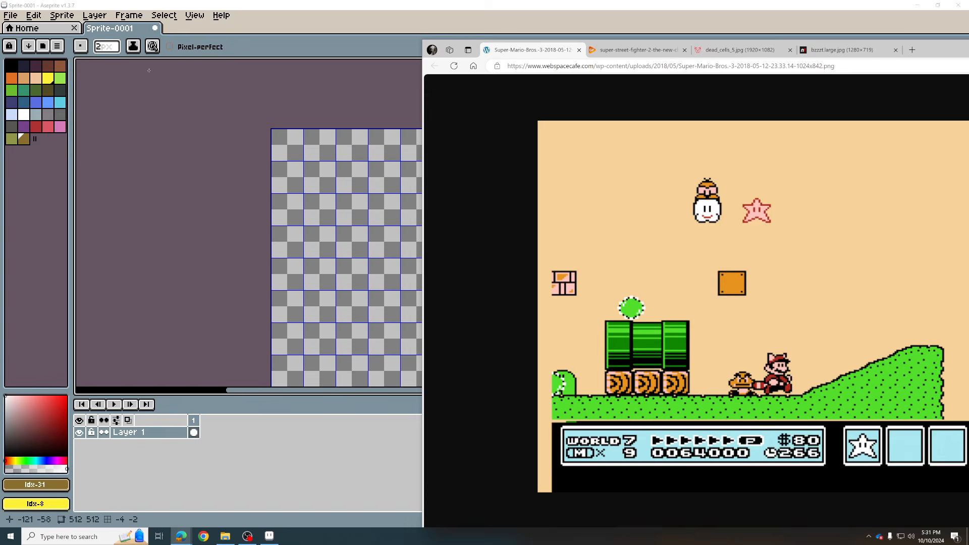
pyautogui.click(190, 70)
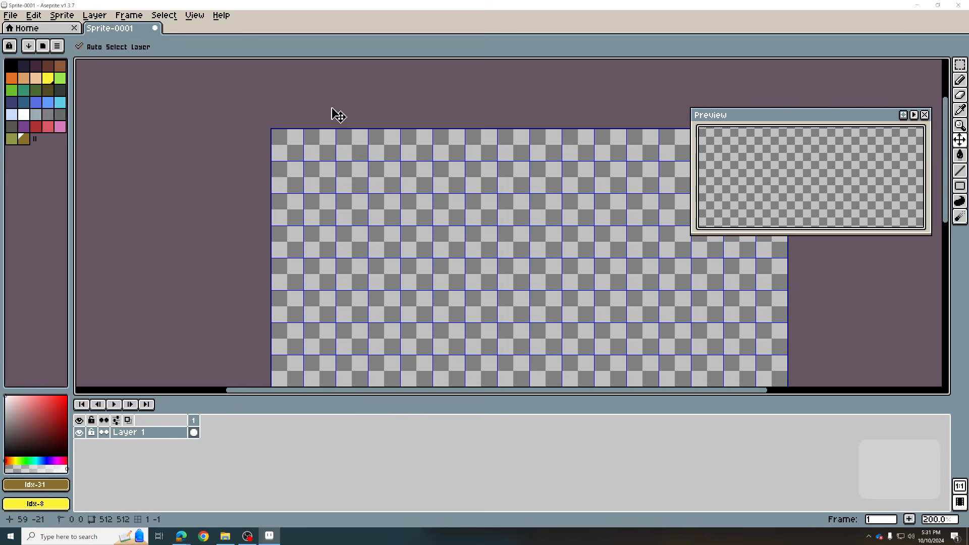
pyautogui.hotkey('ctrl', 'n')
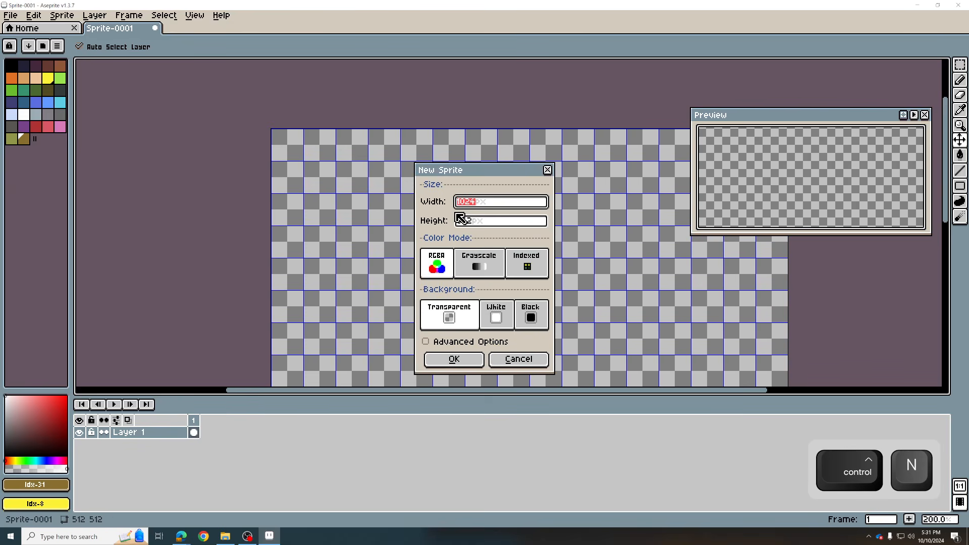
pyautogui.click(454, 359)
pyautogui.hotkey('ctrl', 'v')
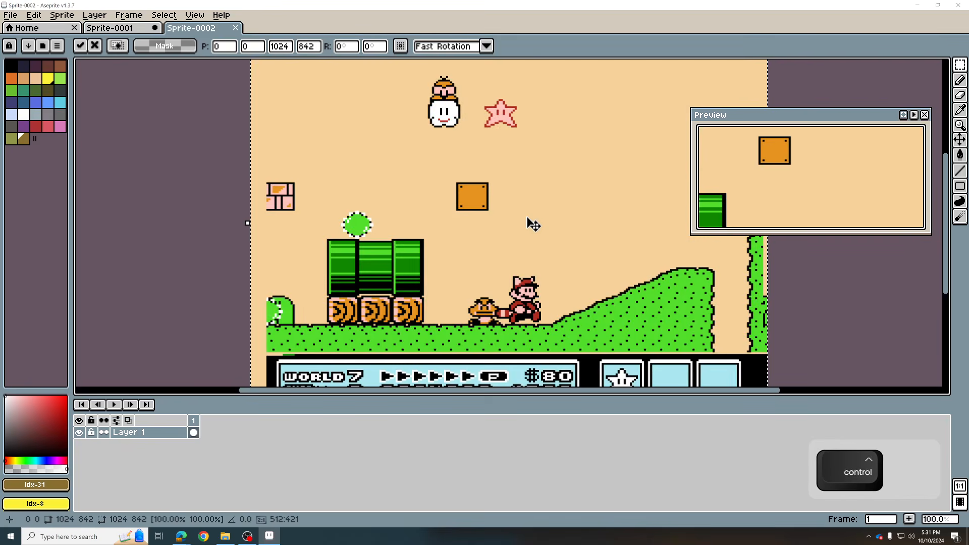
# Switch back and forth between the blank canvas and the sprite holding the Super Mario Bros. 3 screenshot
pyautogui.click(113, 28)
pyautogui.click(201, 26)
pyautogui.click(131, 28)
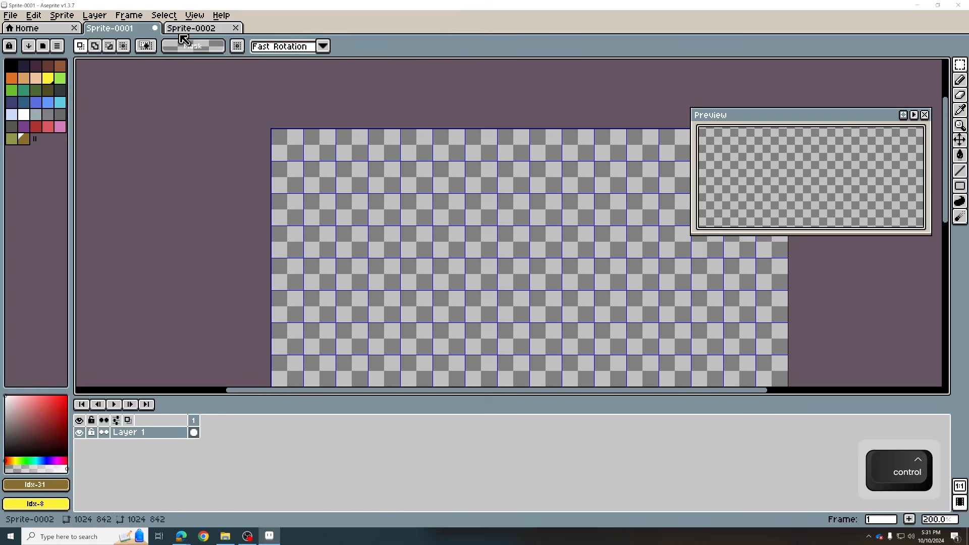
pyautogui.click(179, 32)
pyautogui.click(136, 29)
pyautogui.click(187, 28)
pyautogui.click(133, 29)
pyautogui.click(168, 29)
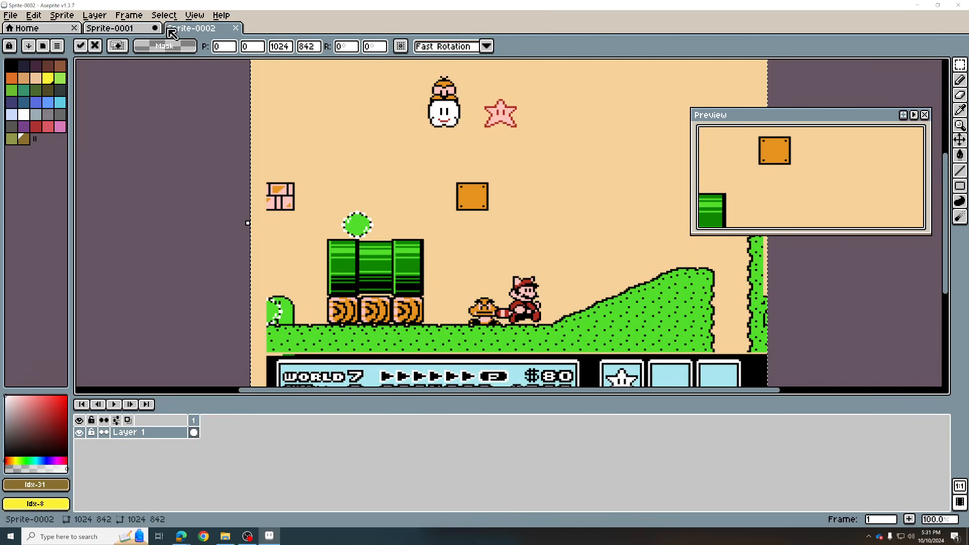
pyautogui.click(134, 29)
pyautogui.click(176, 29)
# Place the Super Mario Bros. 3 sprite in its own view beside the blank canvas, and move the Preview window off it
pyautogui.moveTo(200, 29); pyautogui.dragTo(938, 297)
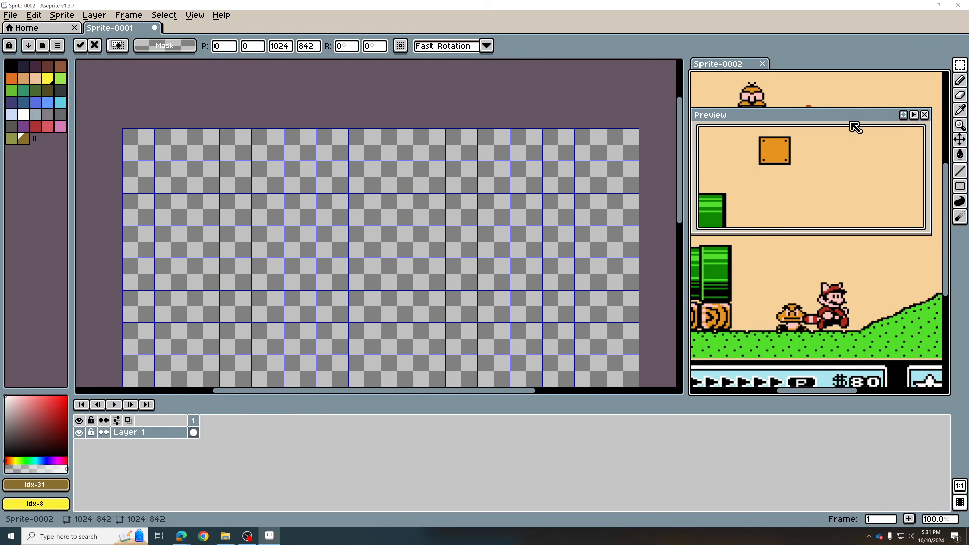
pyautogui.moveTo(855, 126); pyautogui.dragTo(502, 425)
pyautogui.scroll(-2, 821, 193)
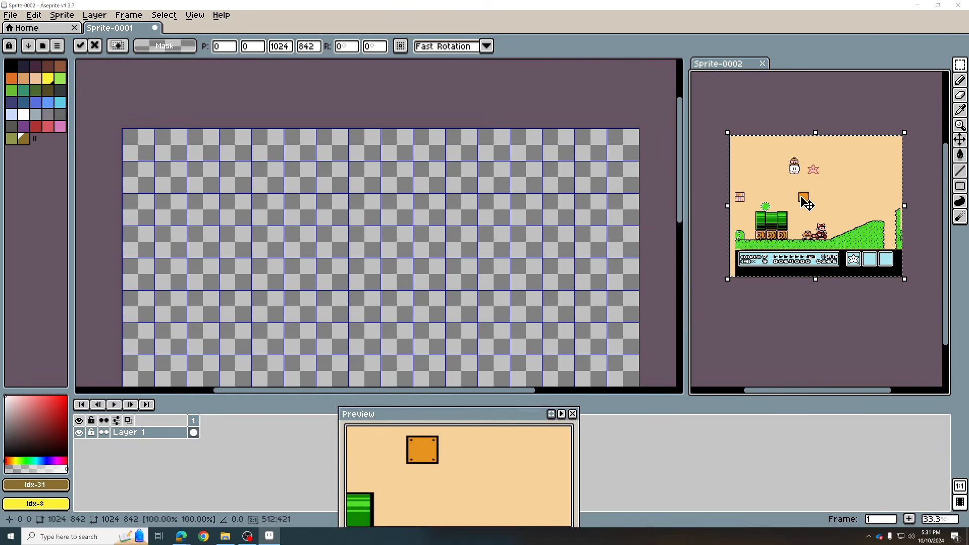
pyautogui.scroll(2, 797, 196)
pyautogui.moveTo(808, 154); pyautogui.dragTo(757, 181)
# Examine the Super Mario Bros. 3 reference and the gridded canvas side by side
pyautogui.moveTo(348, 203); pyautogui.dragTo(413, 163)
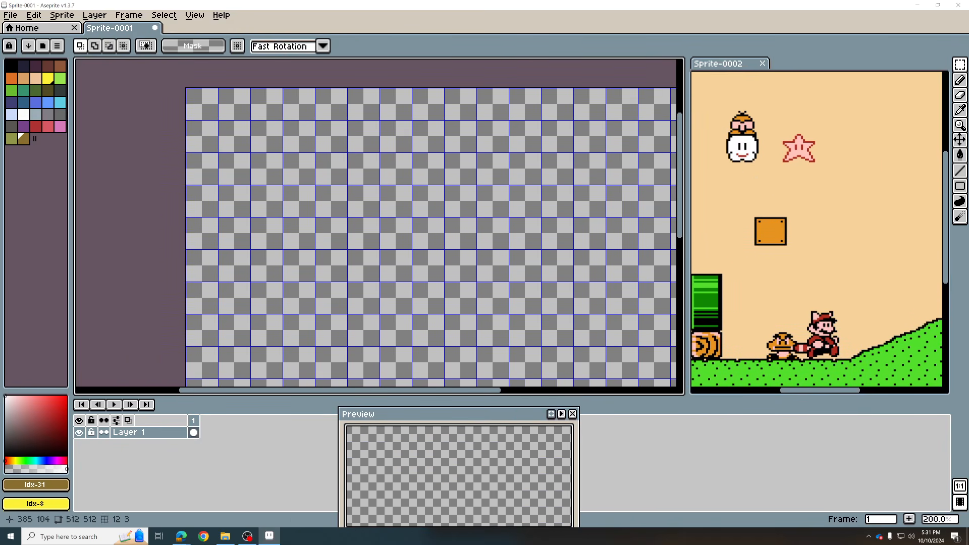
pyautogui.moveTo(740, 289); pyautogui.dragTo(825, 246)
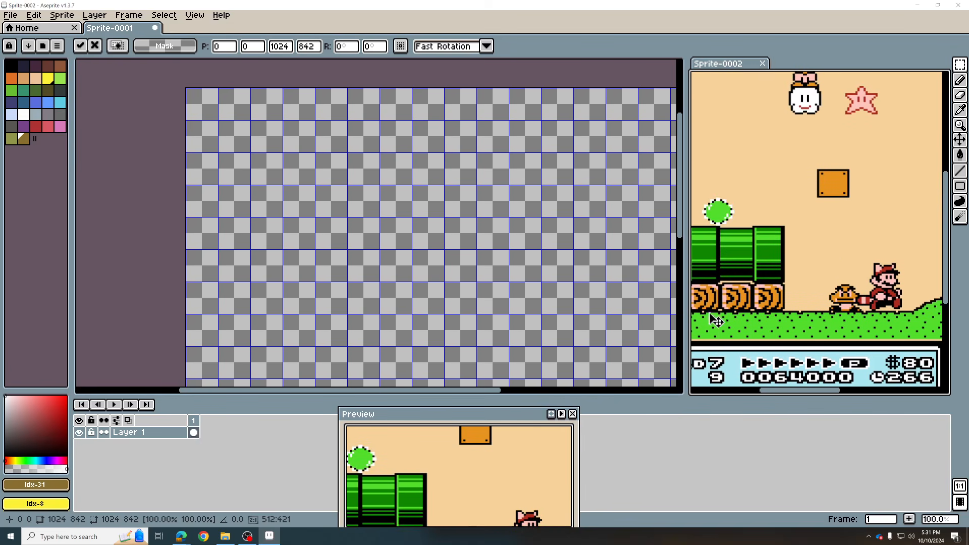
pyautogui.scroll(-1, 446, 221)
pyautogui.scroll(1, 569, 215)
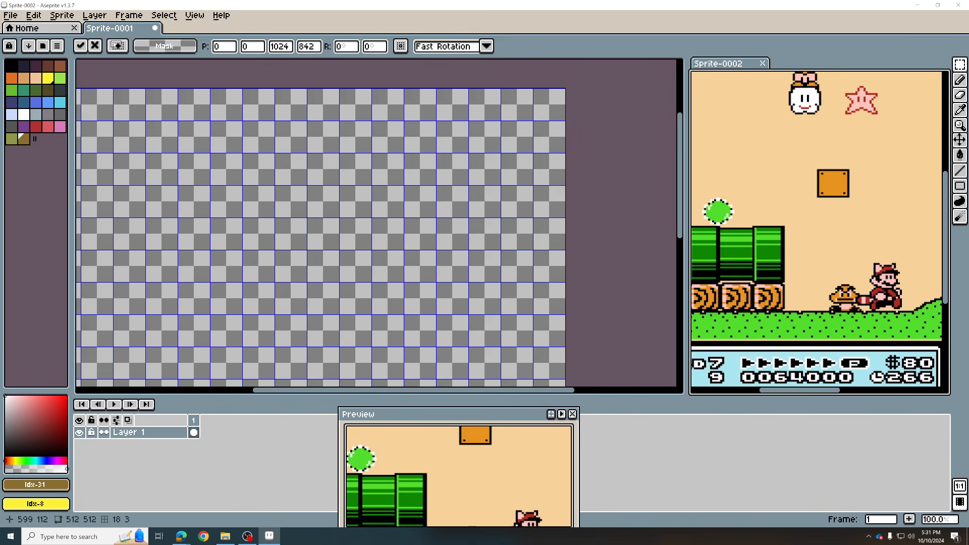
pyautogui.scroll(-1, 751, 225)
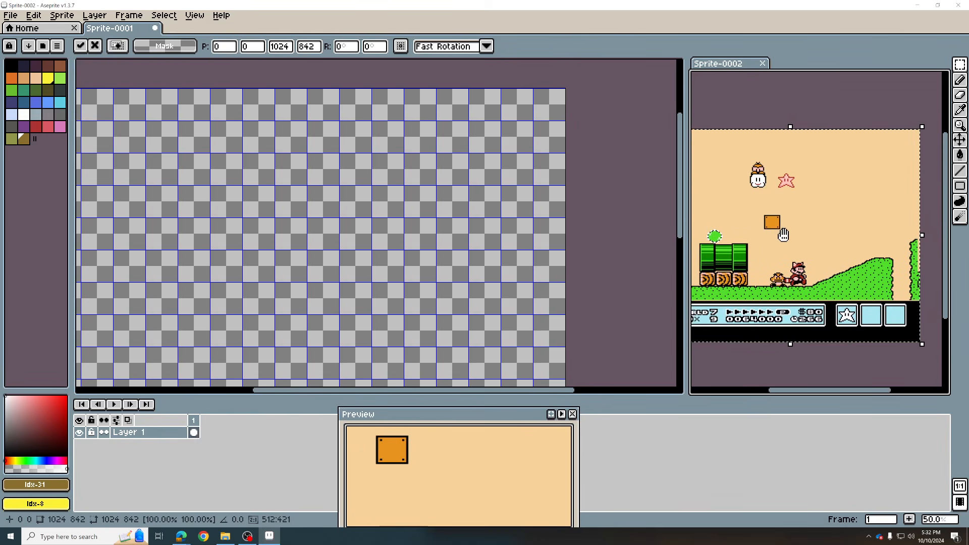
pyautogui.moveTo(793, 225); pyautogui.dragTo(833, 213)
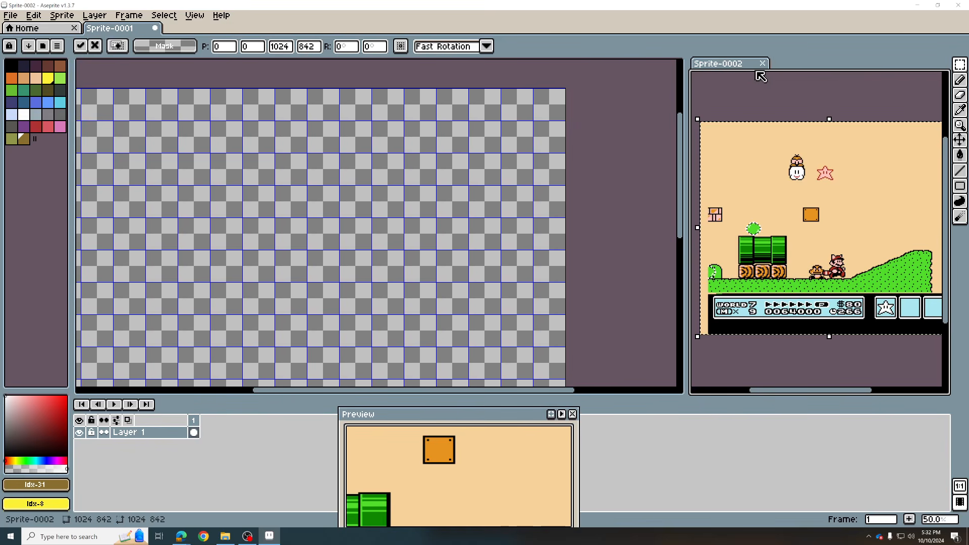
pyautogui.moveTo(314, 248); pyautogui.dragTo(488, 239)
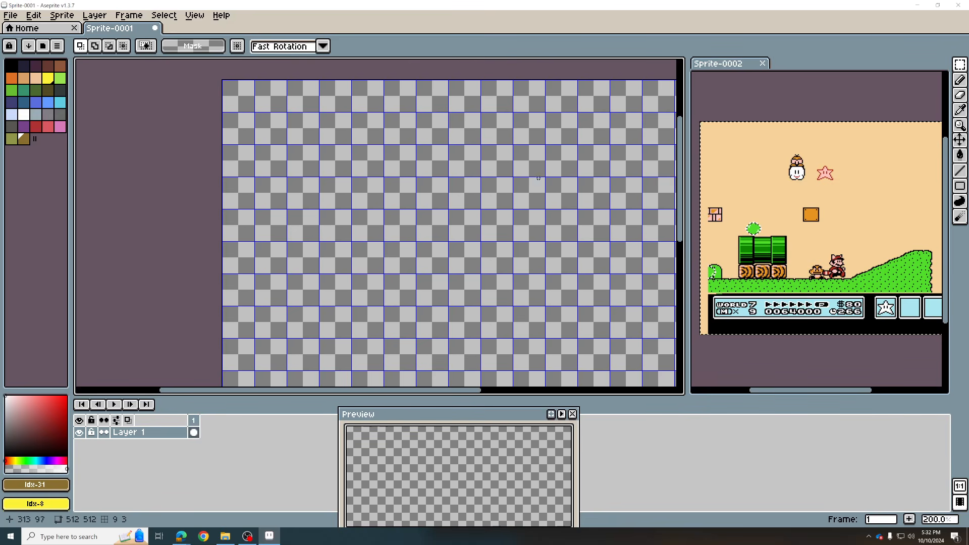
pyautogui.moveTo(538, 178); pyautogui.dragTo(494, 181)
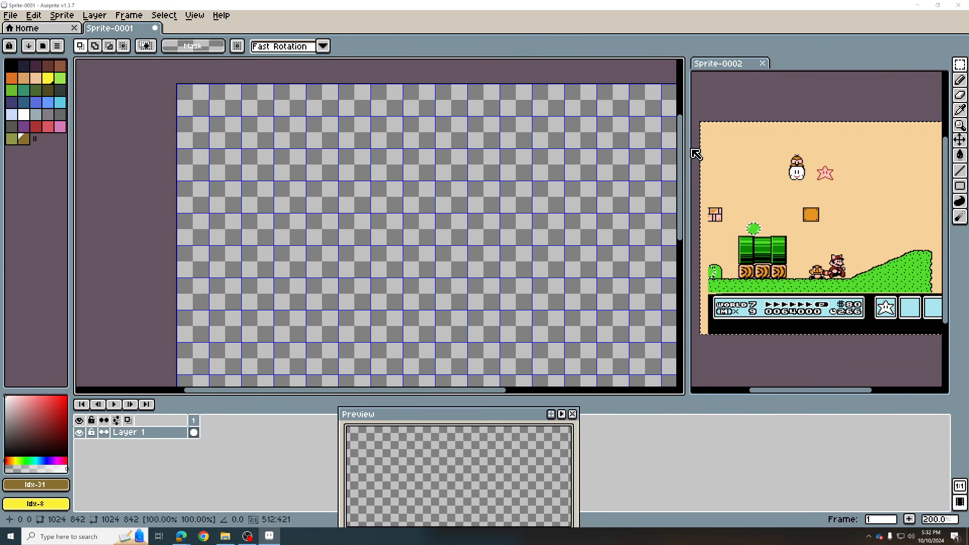
# Move the Preview window over the upper part of the reference sprite and show the whole blank canvas at 100% zoom
pyautogui.moveTo(521, 415); pyautogui.dragTo(722, 107)
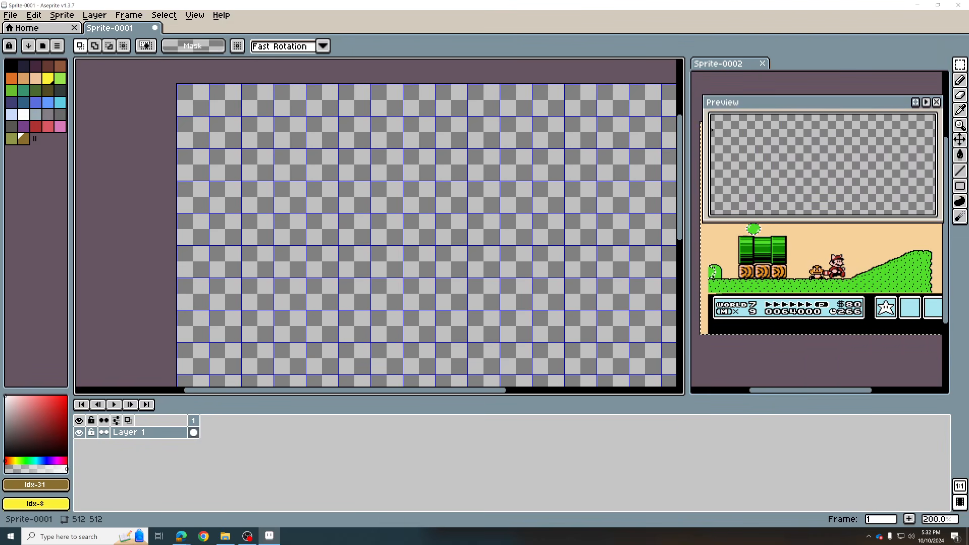
pyautogui.scroll(-2, 402, 143)
pyautogui.scroll(2, 400, 142)
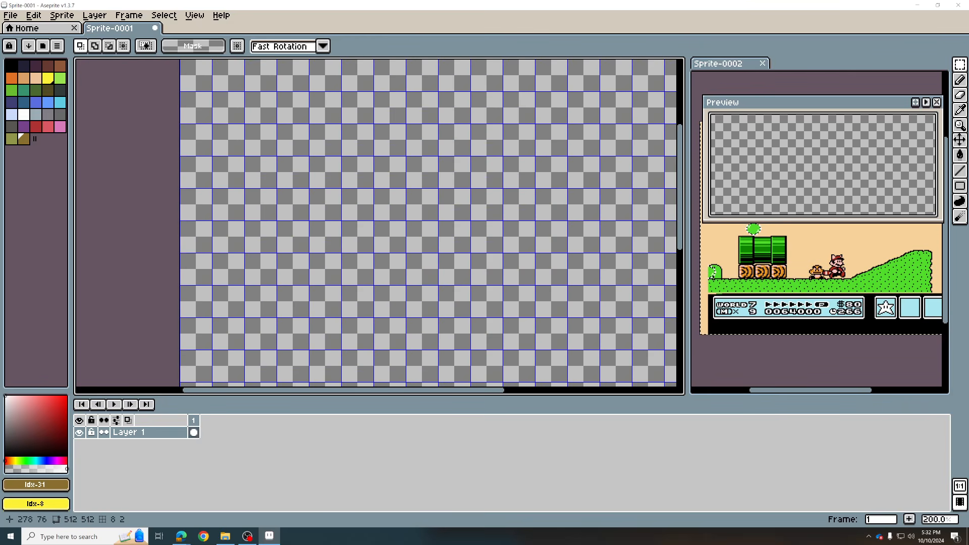
pyautogui.scroll(-1, 472, 127)
pyautogui.moveTo(519, 136); pyautogui.dragTo(479, 140)
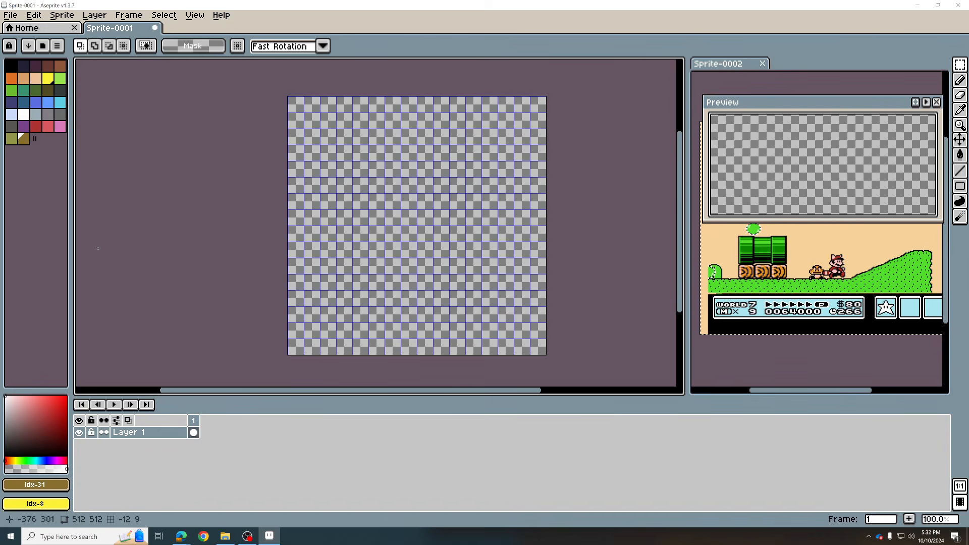
# Browse the built-in palette presets and highlight the Google UI palette without loading it
pyautogui.click(57, 45)
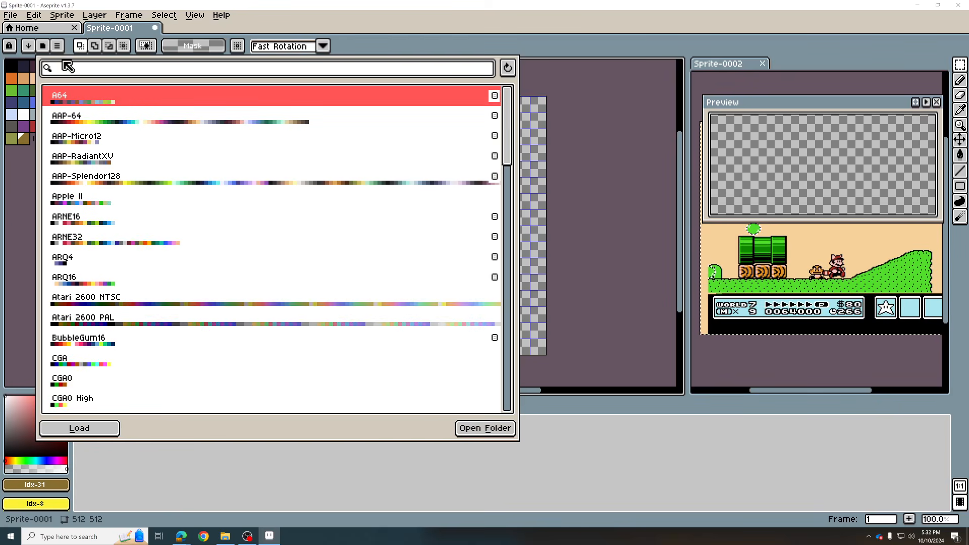
pyautogui.scroll(-5, 161, 202)
pyautogui.scroll(-3, 167, 222)
pyautogui.scroll(3, 179, 218)
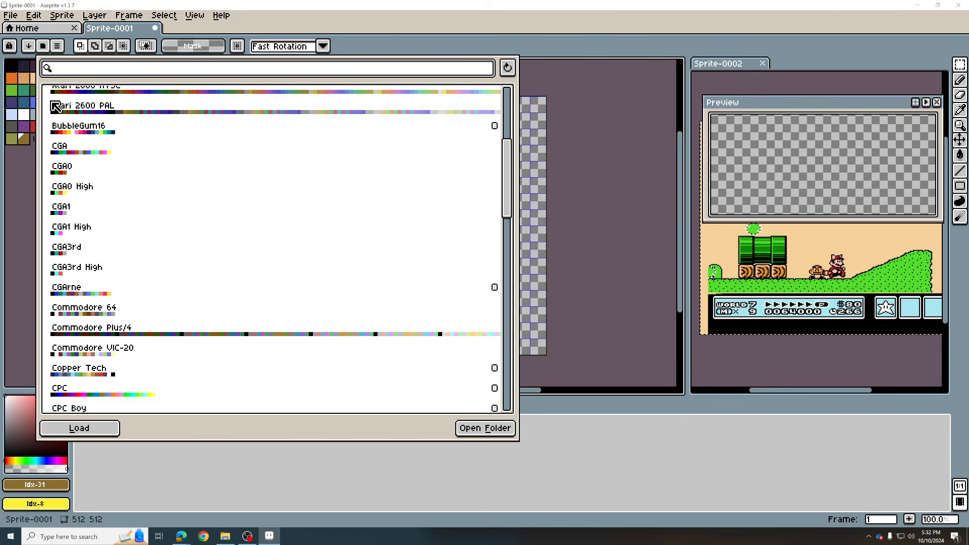
pyautogui.click(43, 47)
pyautogui.click(44, 47)
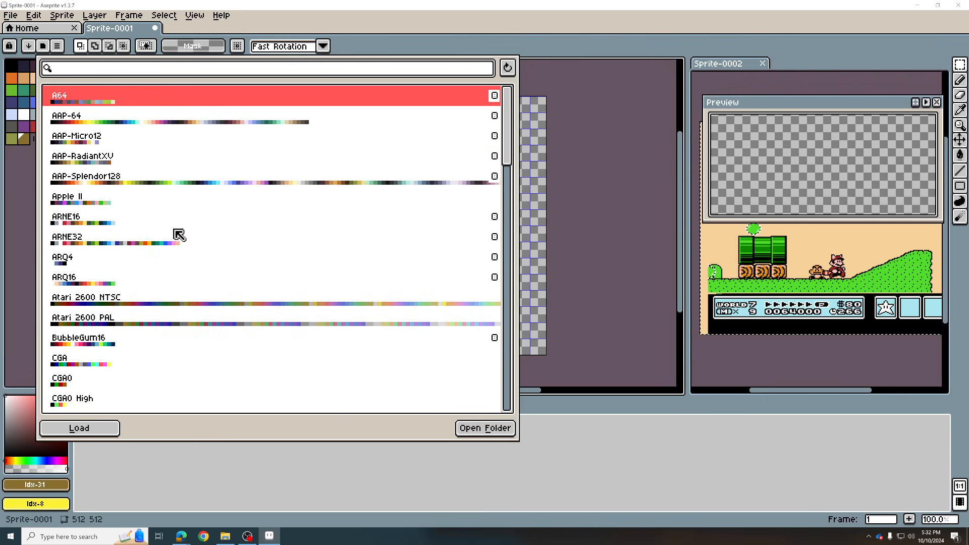
pyautogui.scroll(-6, 212, 222)
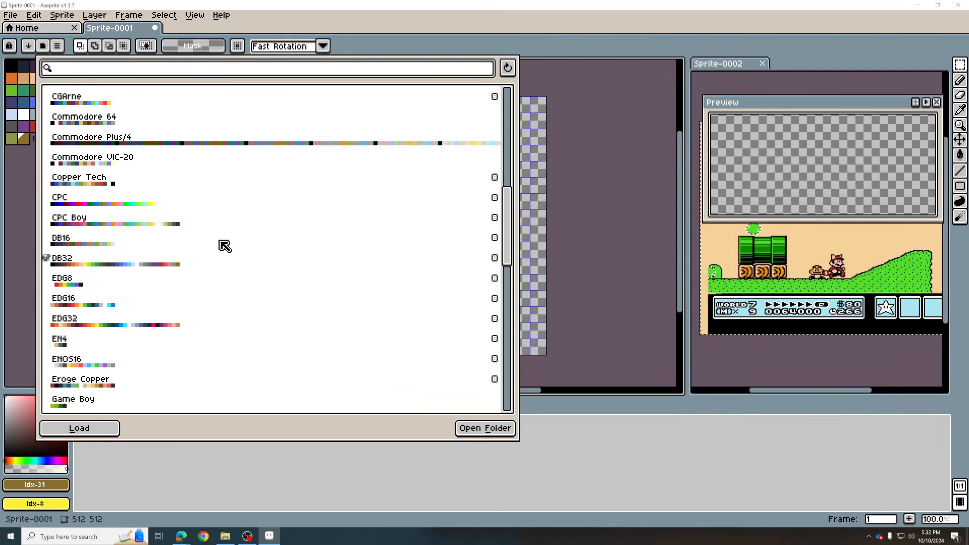
pyautogui.scroll(-5, 227, 246)
pyautogui.click(121, 236)
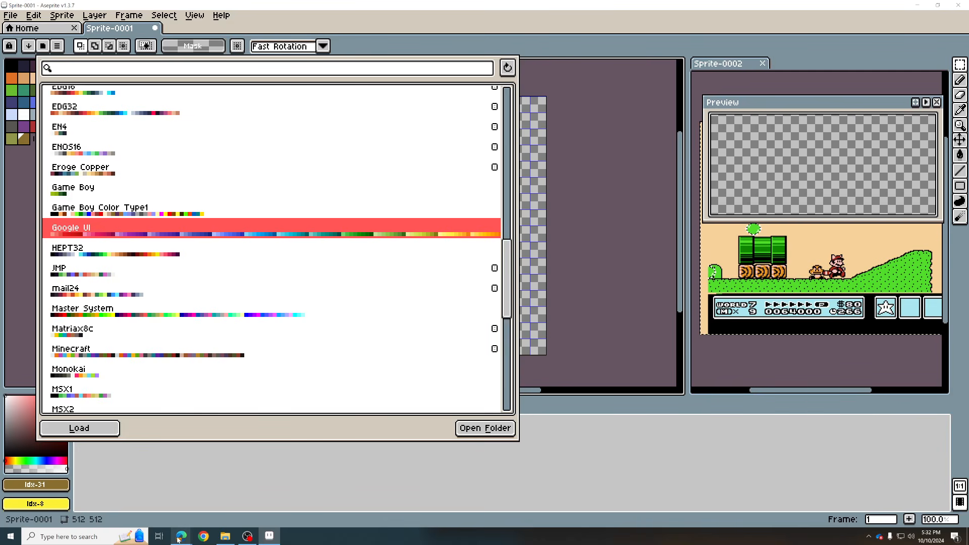
# Switch to the browser and review the colours in the Sonic, Super Mario Bros. 3, Super Street Fighter 2 and Bzzzt screenshots
pyautogui.moveTo(180, 536)
pyautogui.click(218, 501)
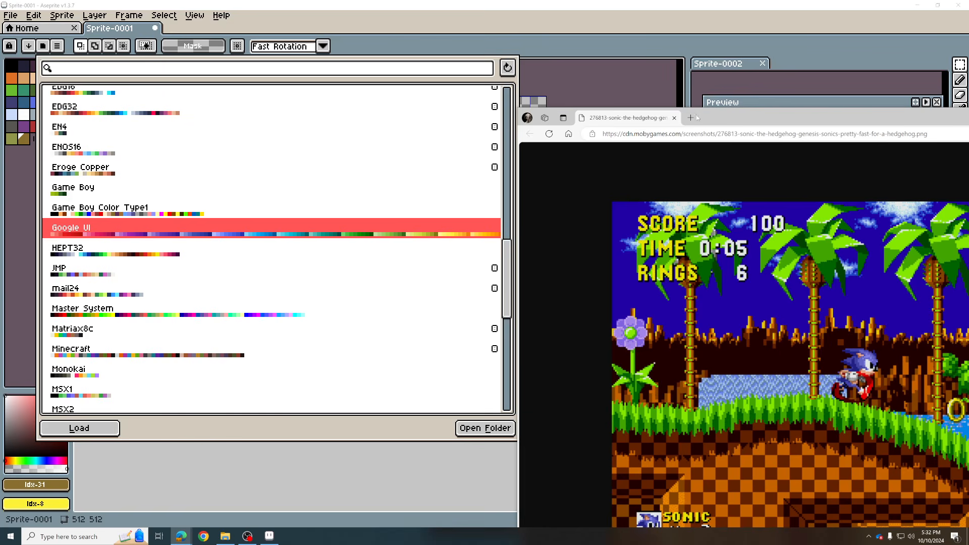
pyautogui.moveTo(178, 536)
pyautogui.click(147, 499)
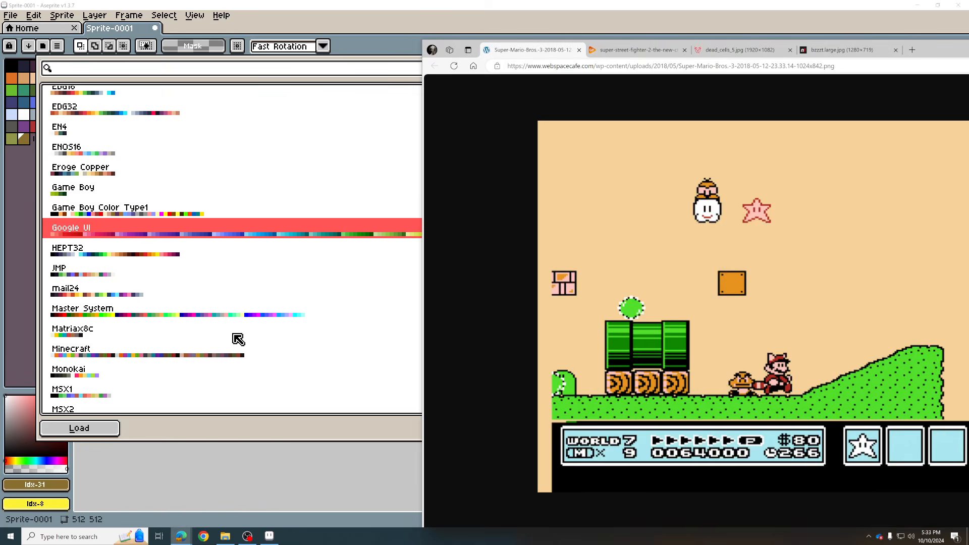
pyautogui.click(619, 51)
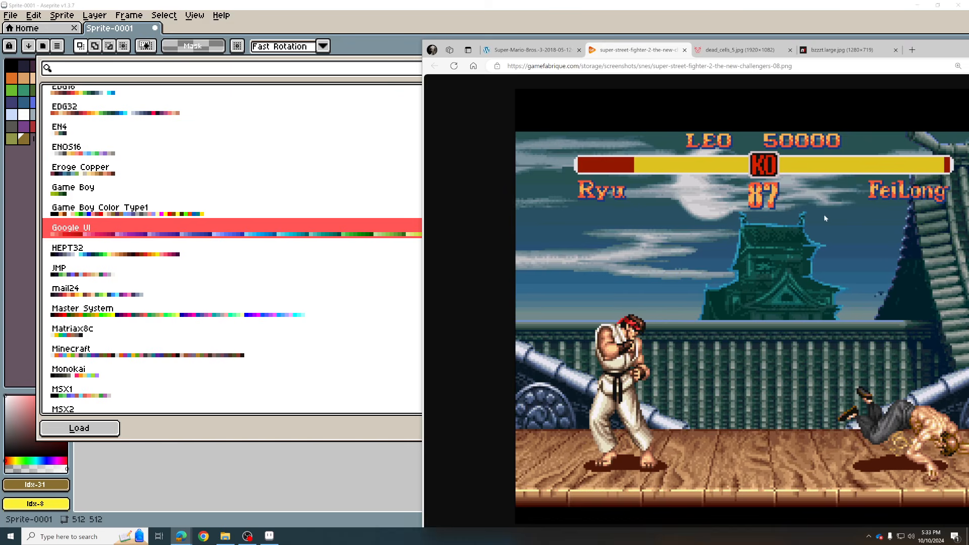
pyautogui.click(804, 51)
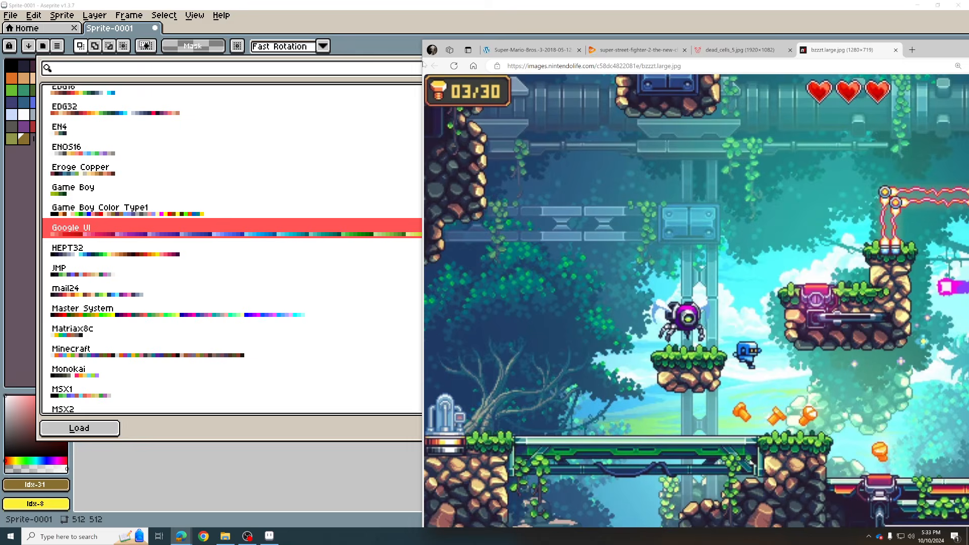
# Return to Aseprite, load the AAP-64 palette preset and narrow the colour bar to four swatches per row
pyautogui.click(390, 9)
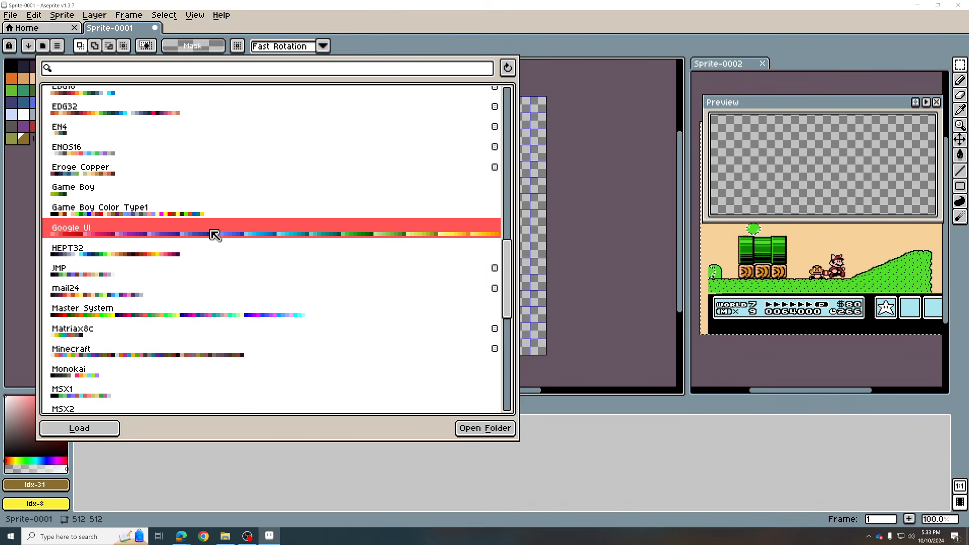
pyautogui.scroll(8, 218, 243)
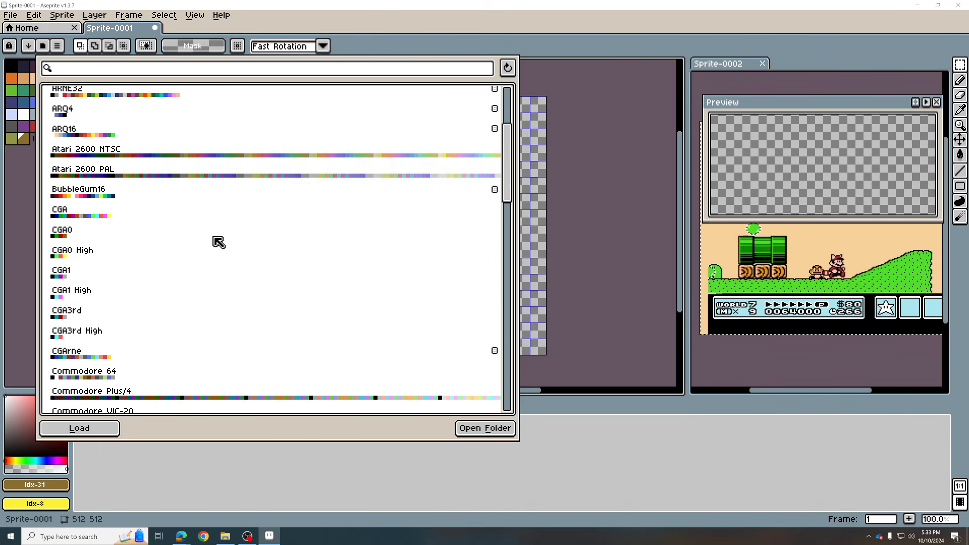
pyautogui.scroll(1, 132, 229)
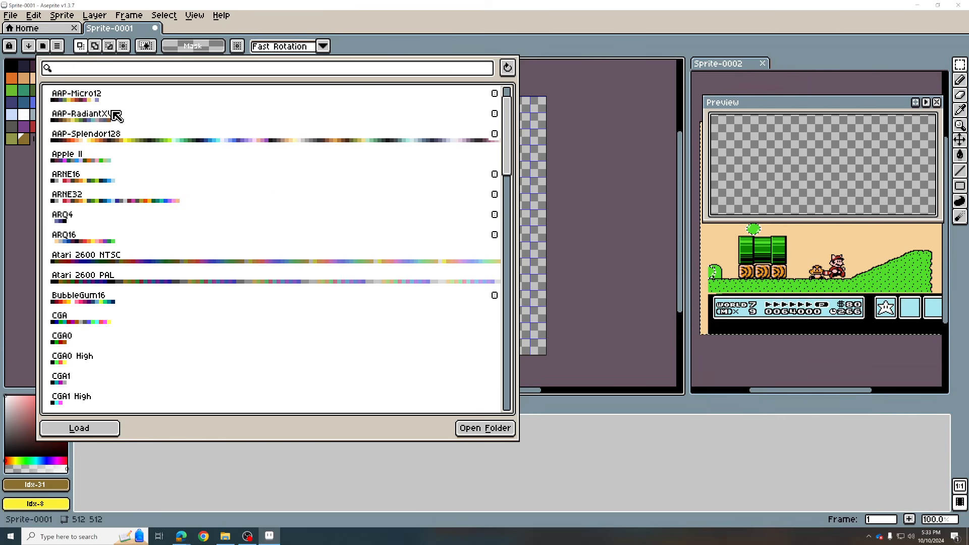
pyautogui.click(76, 106)
pyautogui.scroll(1, 135, 164)
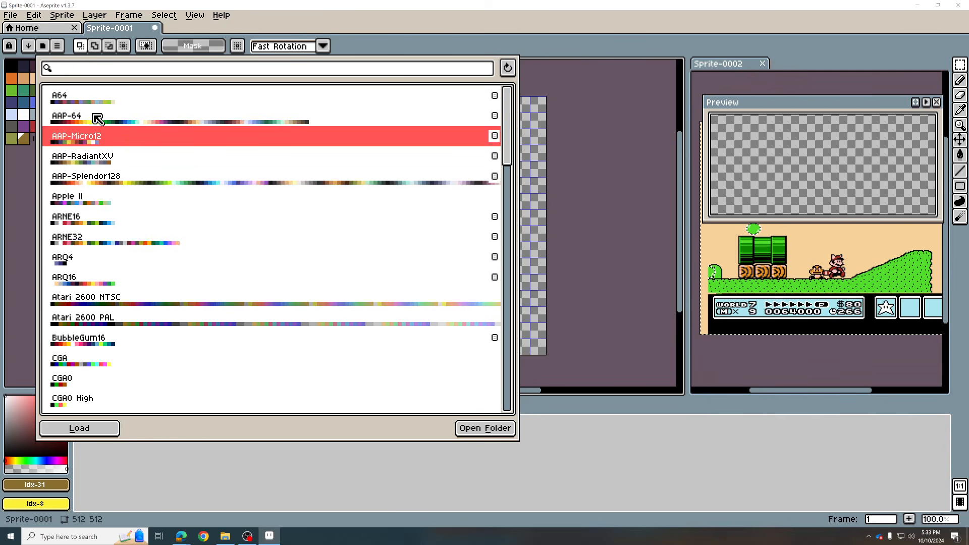
pyautogui.click(76, 120)
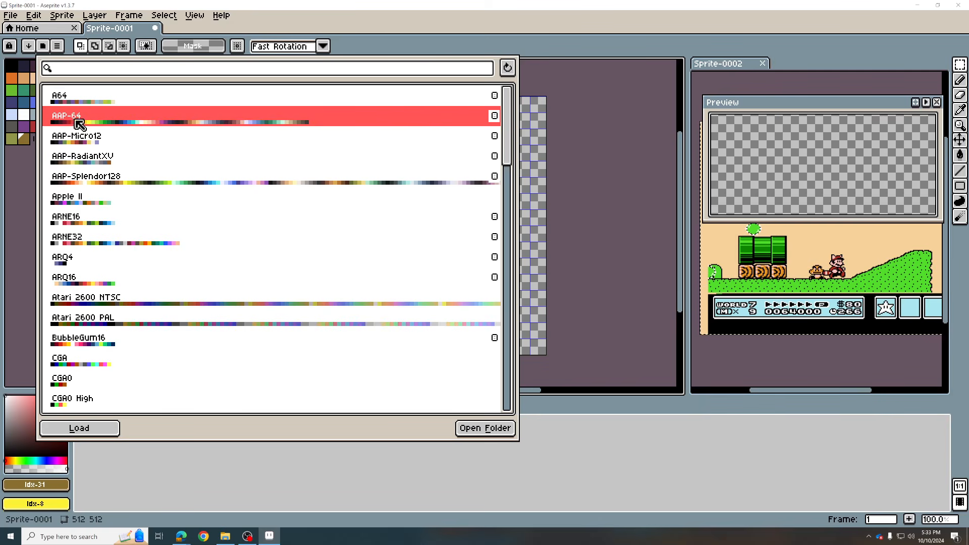
pyautogui.moveTo(508, 127); pyautogui.dragTo(511, 387)
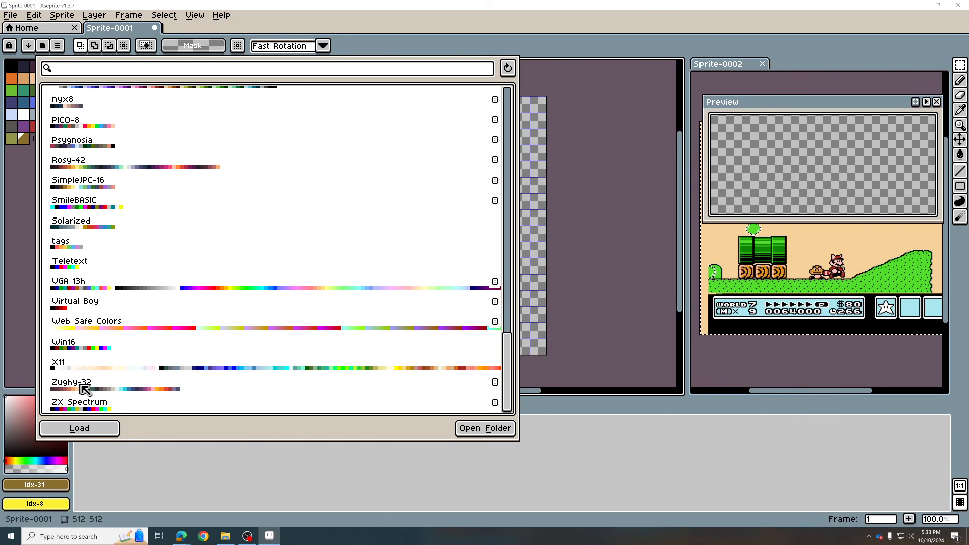
pyautogui.scroll(15, 99, 388)
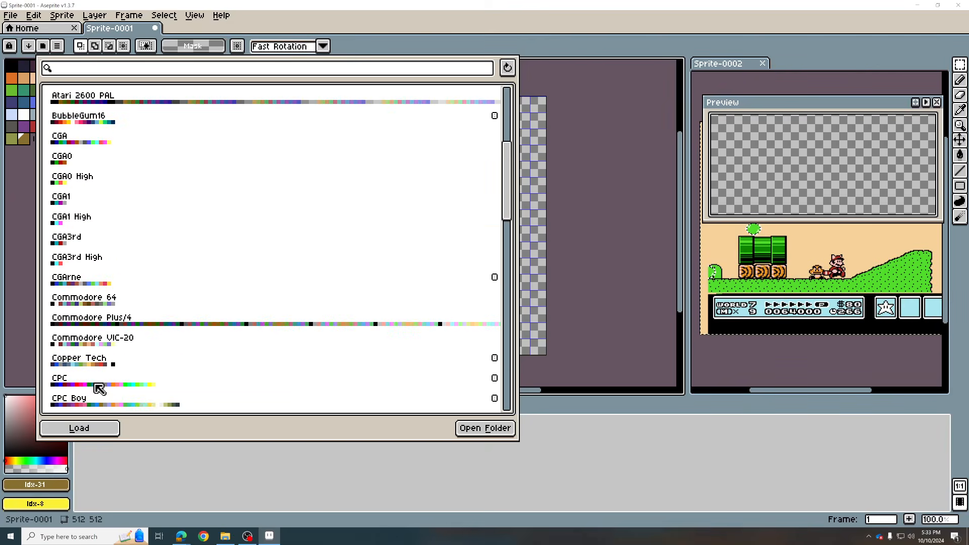
pyautogui.scroll(3, 217, 240)
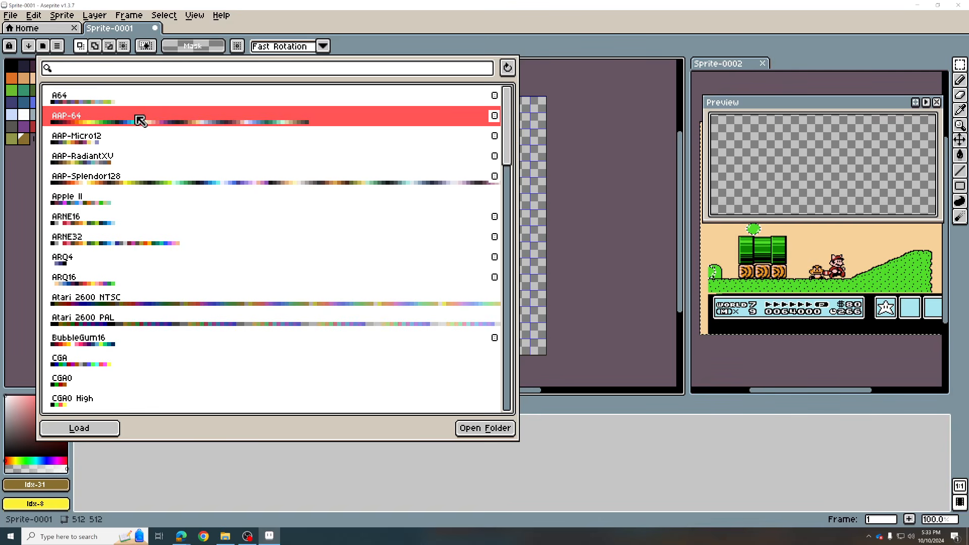
pyautogui.click(140, 120)
pyautogui.click(75, 234)
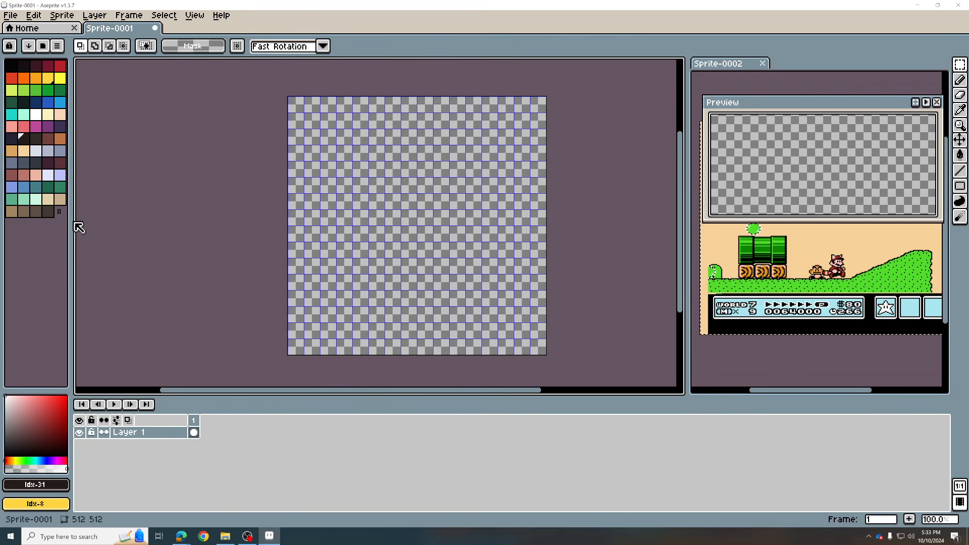
pyautogui.moveTo(70, 221); pyautogui.dragTo(61, 198)
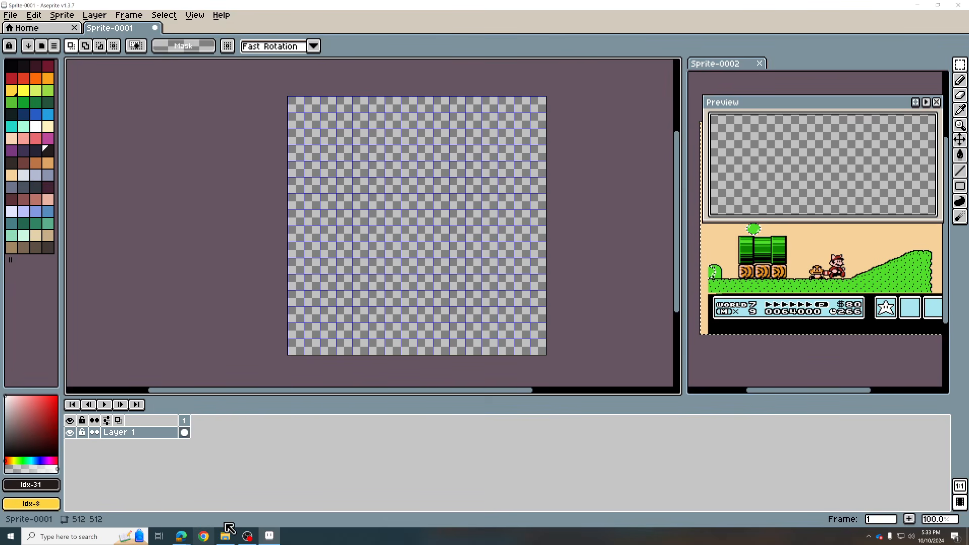
# Bring the browser window with the Sonic screenshot fully into view and search the web for "low spec" in a new tab
pyautogui.click(181, 536)
pyautogui.click(218, 497)
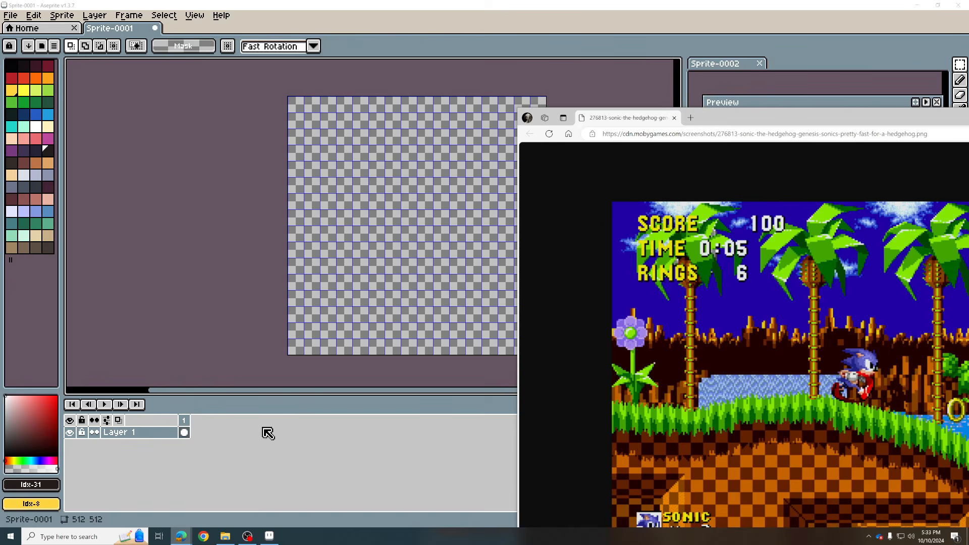
pyautogui.moveTo(709, 120); pyautogui.dragTo(432, 20)
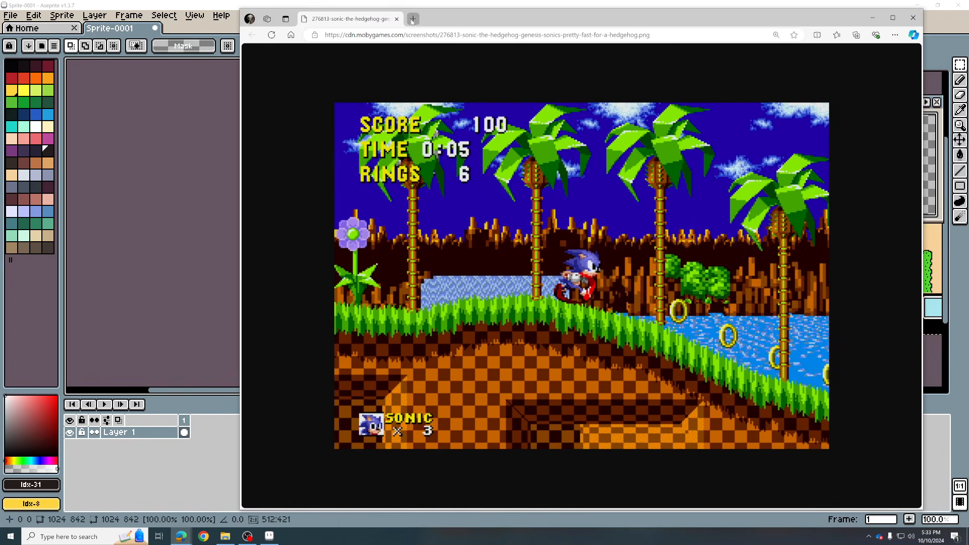
pyautogui.click(412, 19)
pyautogui.write('lowspec')
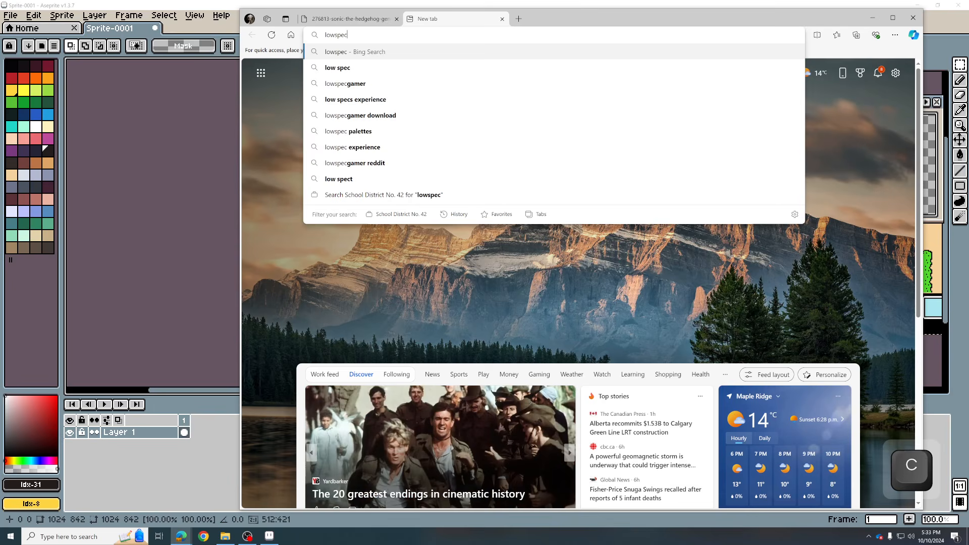
pyautogui.press('Down')
pyautogui.press('Return')
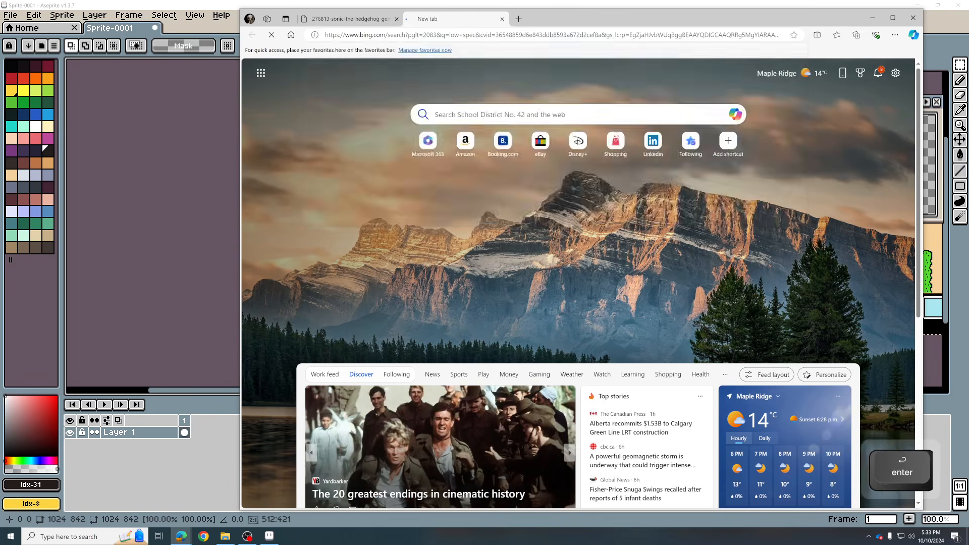
# Search the web for "lospec palettes" and open the Lospec Palette List page
pyautogui.click(368, 56)
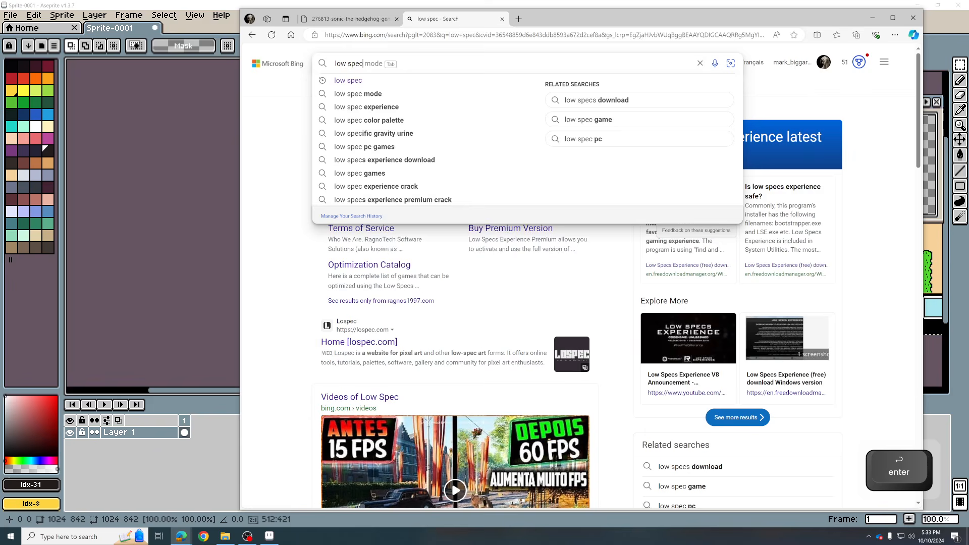
pyautogui.press('BackSpace')
pyautogui.press('BackSpace')
pyautogui.press('BackSpace')
pyautogui.press('BackSpace')
pyautogui.press('BackSpace')
pyautogui.press('BackSpace')
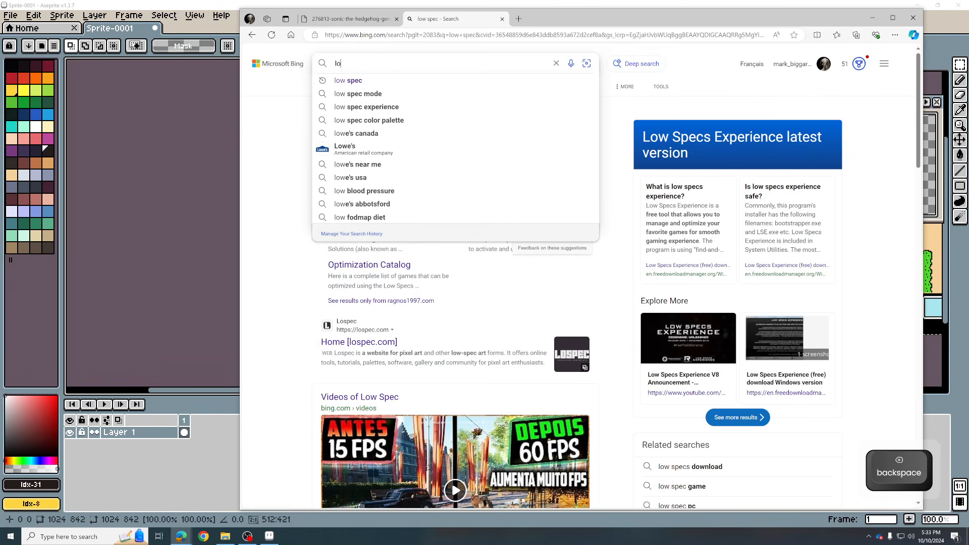
pyautogui.write('spec')
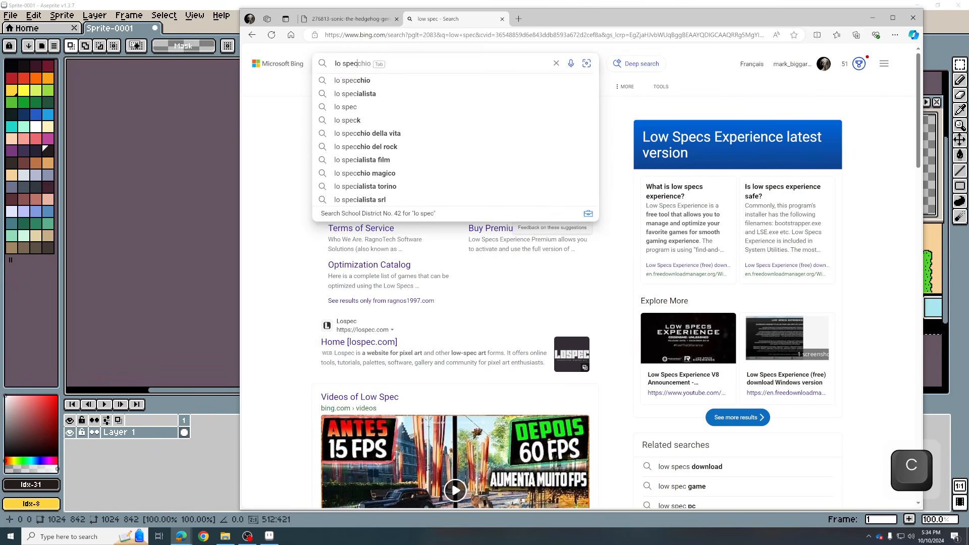
pyautogui.write(' pal')
pyautogui.press('Down')
pyautogui.press('Return')
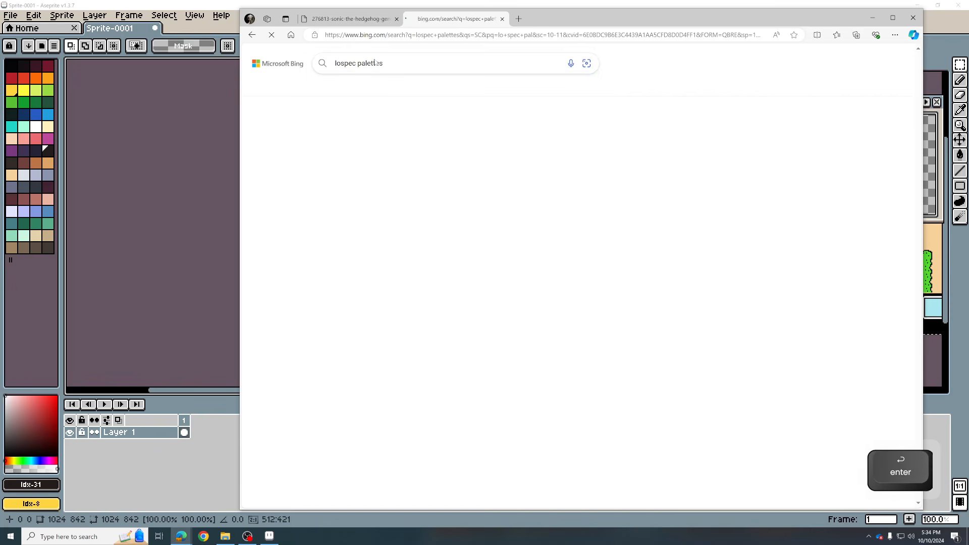
pyautogui.click(373, 147)
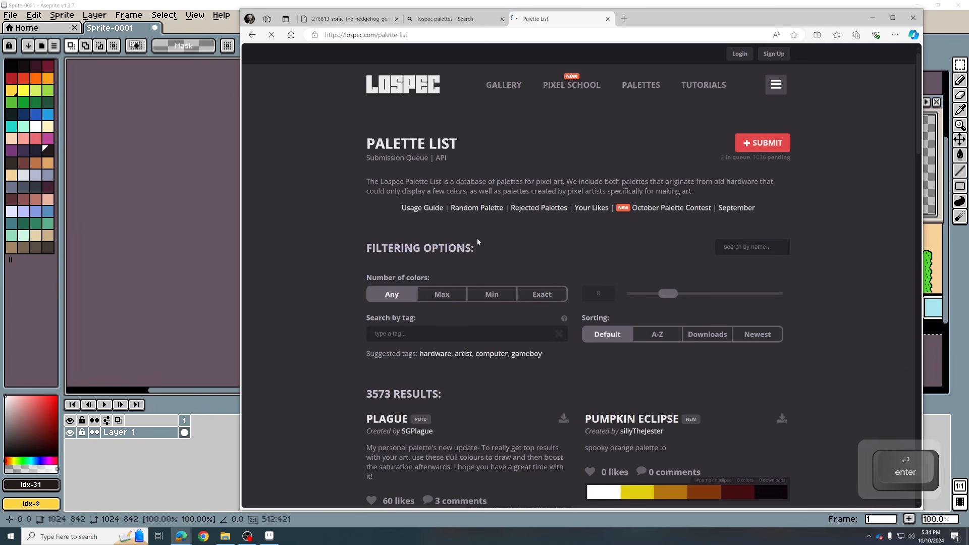
# Examine the palettes and sample artwork in the Lospec Palette List, and return to the blank canvas in Aseprite
pyautogui.scroll(-8, 533, 230)
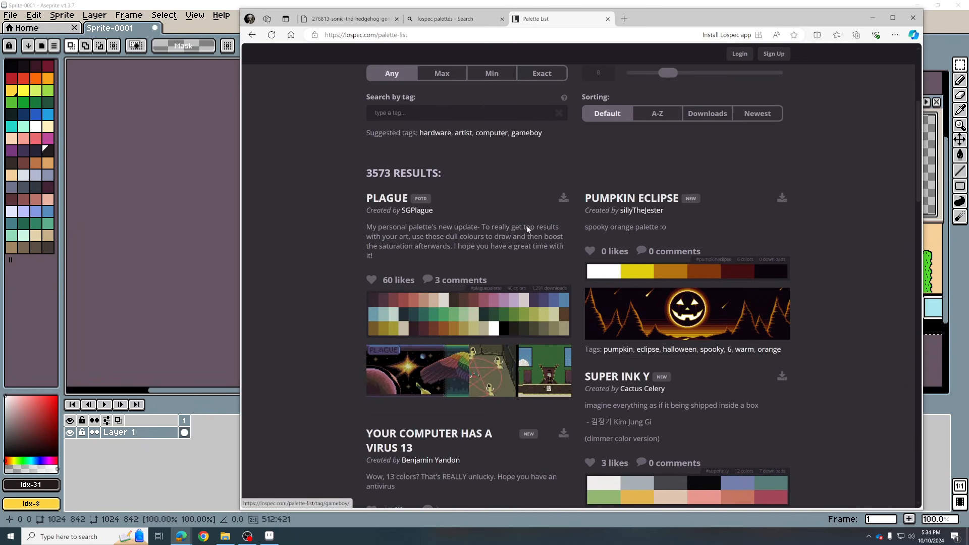
pyautogui.scroll(-5, 527, 230)
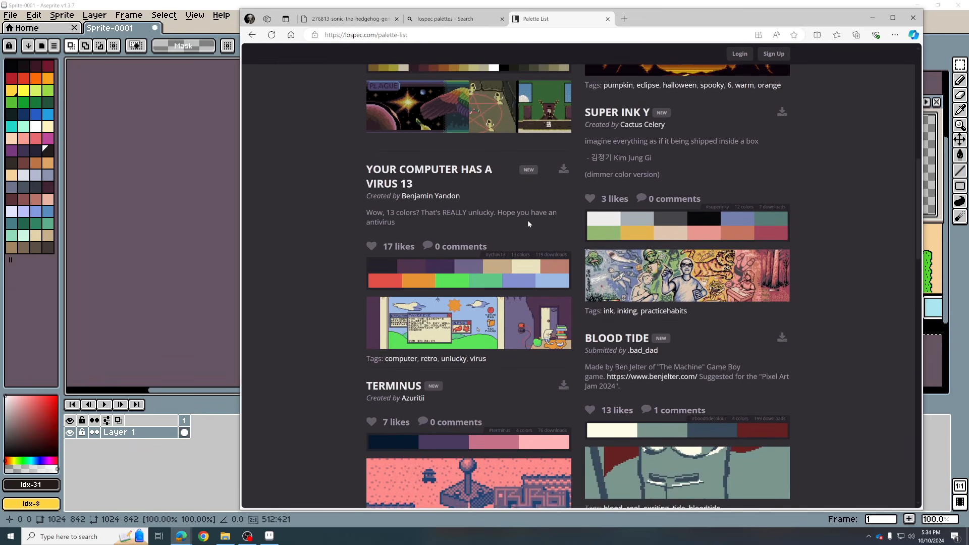
pyautogui.scroll(-2, 537, 220)
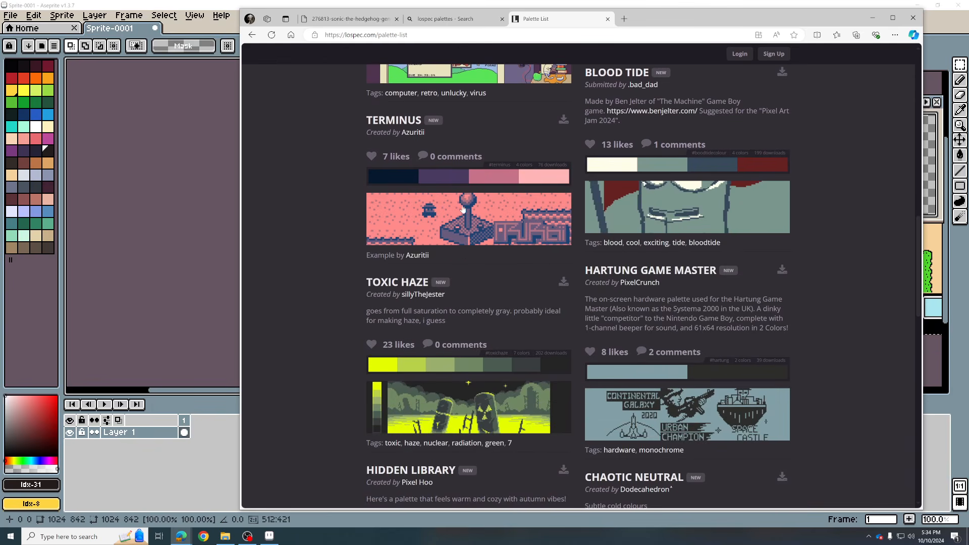
pyautogui.scroll(-9, 484, 282)
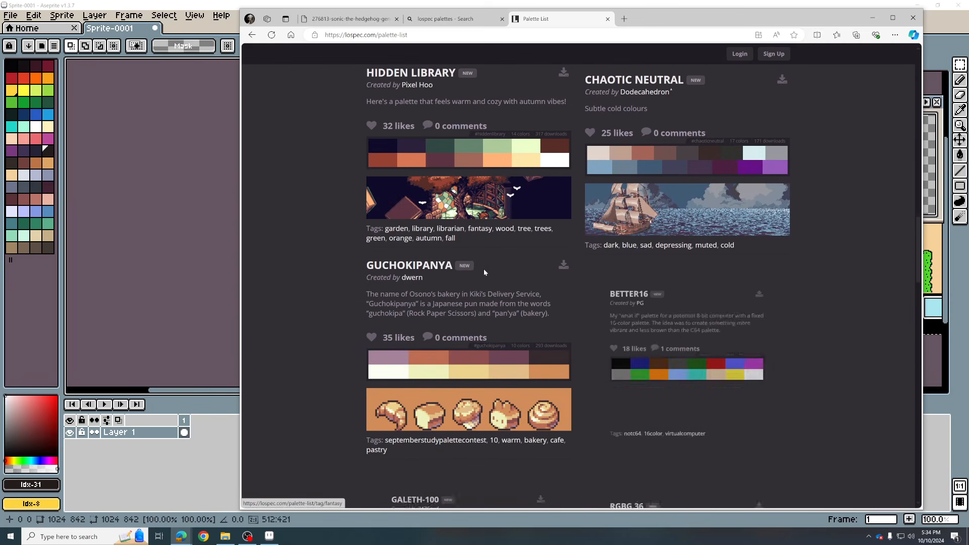
pyautogui.scroll(-12, 500, 258)
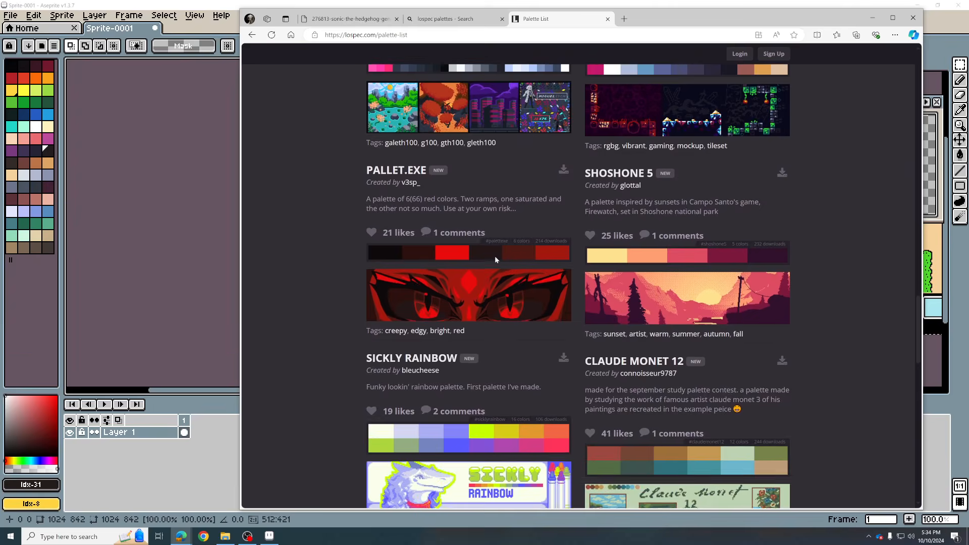
pyautogui.scroll(-8, 498, 247)
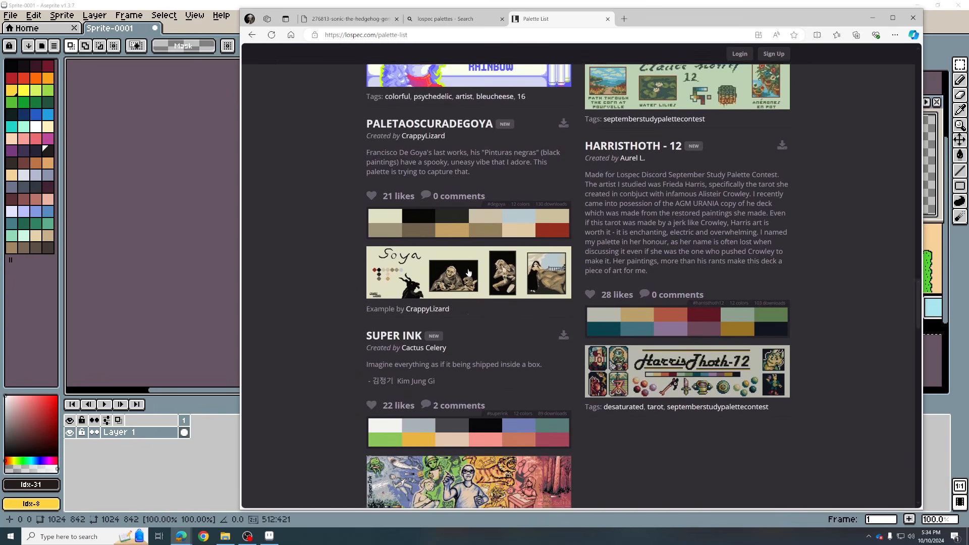
pyautogui.scroll(-6, 476, 259)
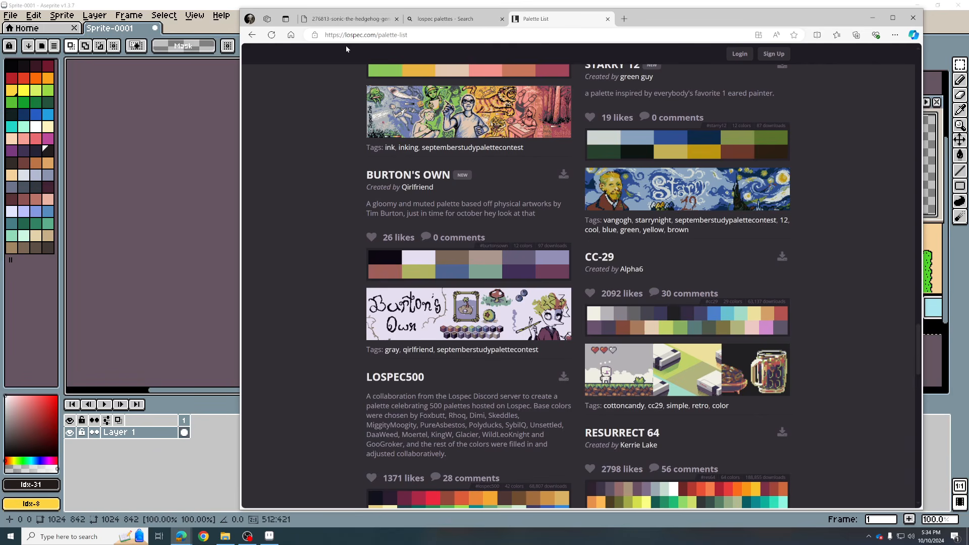
pyautogui.click(873, 20)
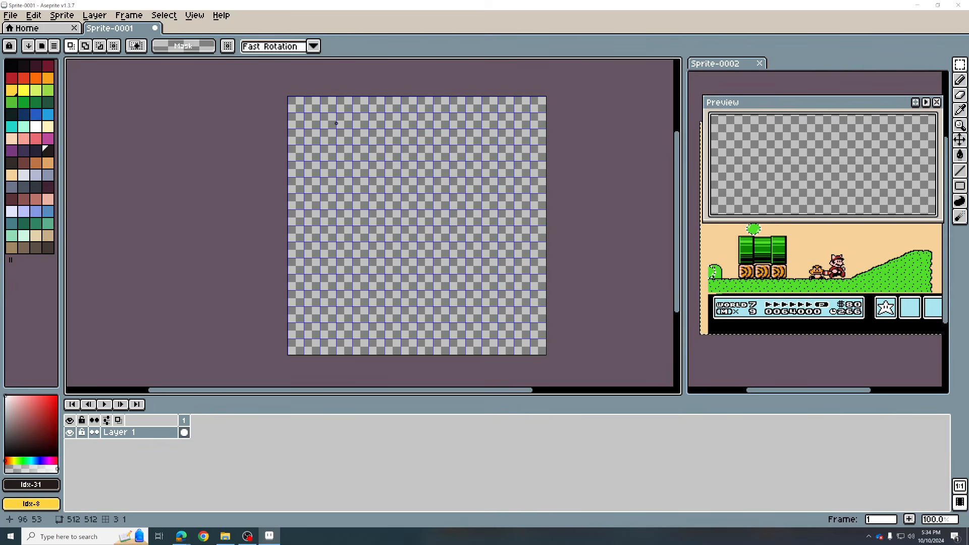
# Activate the Pencil tool with the light green Idx-11 swatch as foreground colour over the canvas's upper-left grid cells
pyautogui.scroll(4, 329, 124)
pyautogui.scroll(1, 221, 112)
pyautogui.moveTo(225, 115); pyautogui.dragTo(384, 295)
pyautogui.moveTo(384, 227); pyautogui.dragTo(307, 159)
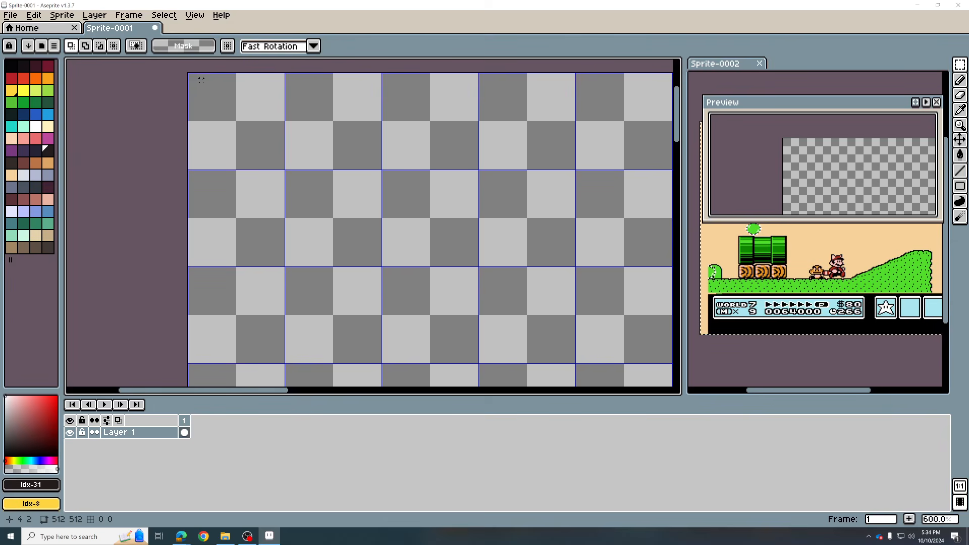
pyautogui.click(48, 90)
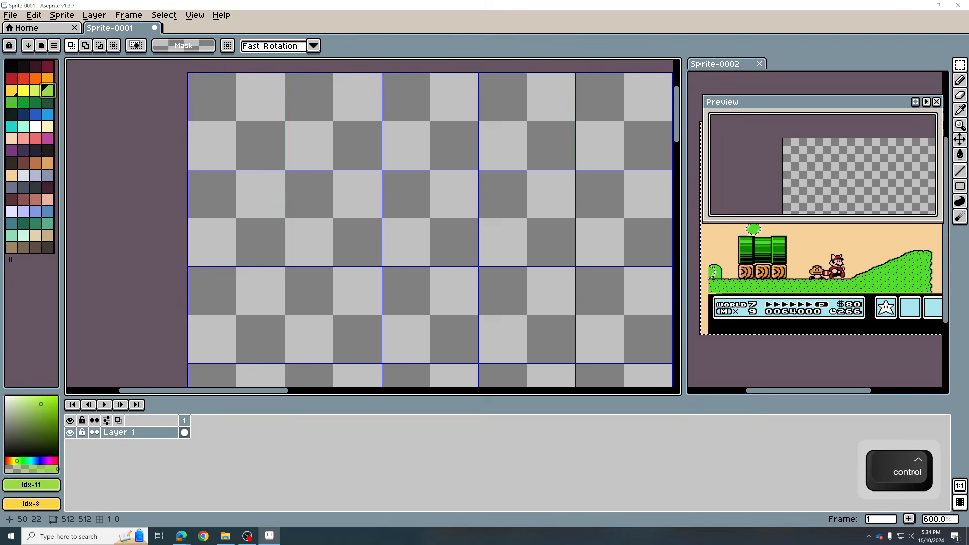
pyautogui.press('b')
pyautogui.press('ctrl')
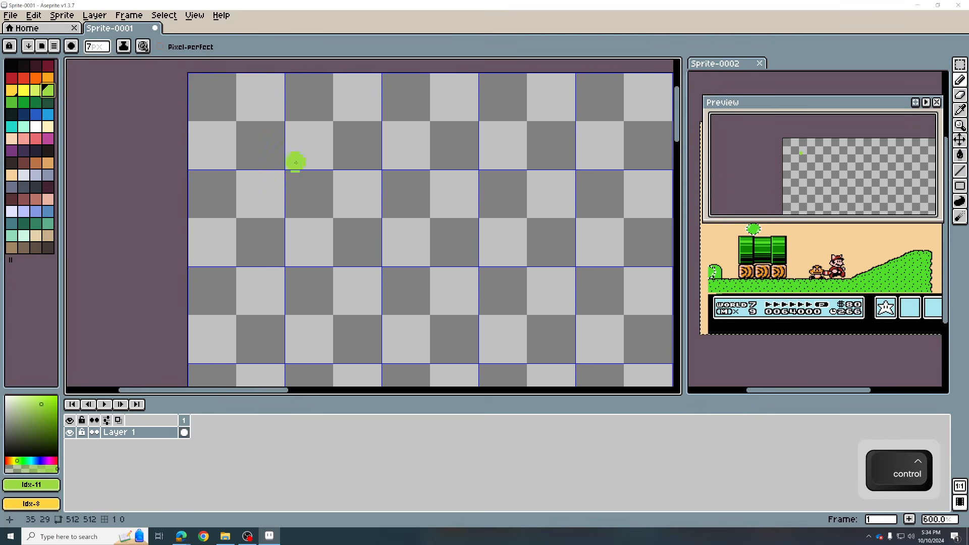
# Try larger and smaller pencil brush sizes, choose the darker green Idx-13 swatch and set the brush to 16 px
pyautogui.scroll(10, 249, 144)
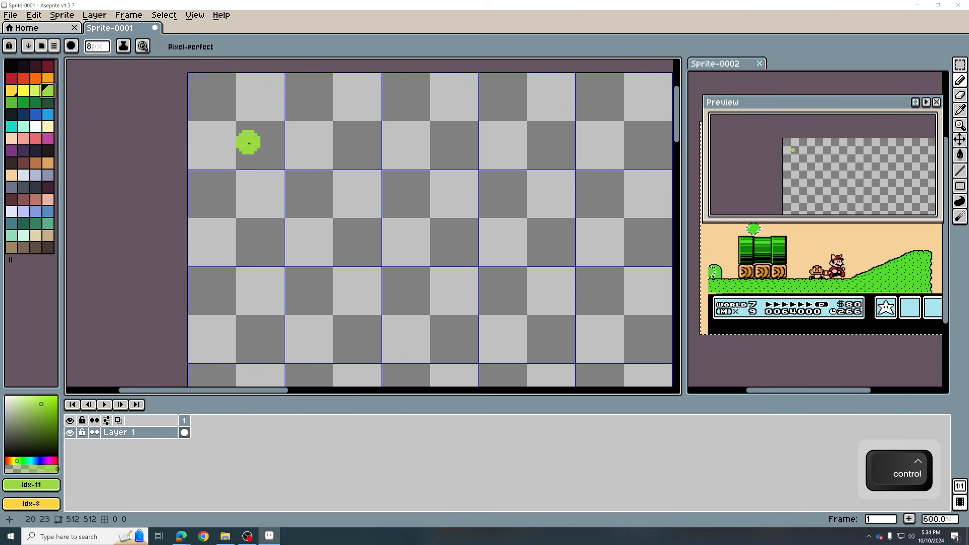
pyautogui.scroll(5, 249, 144)
pyautogui.scroll(-15, 251, 144)
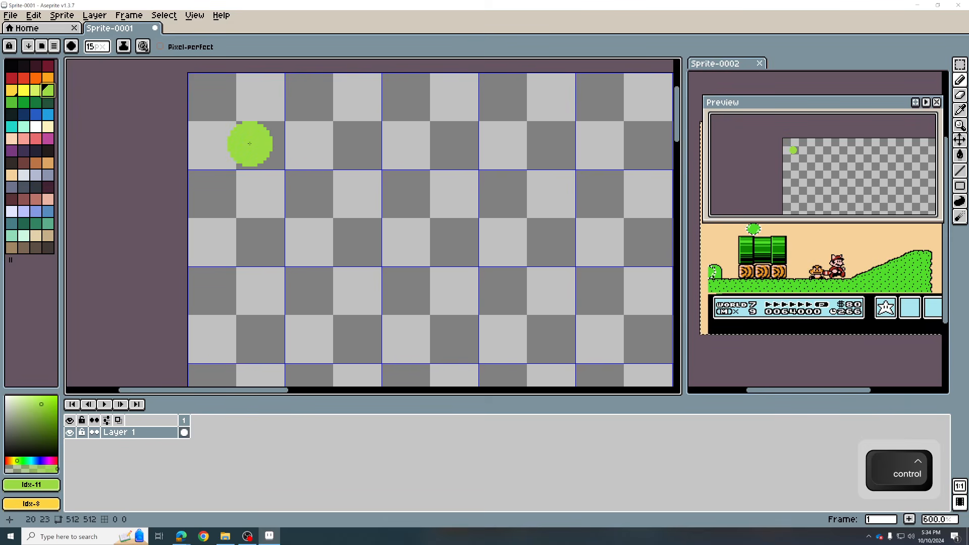
pyautogui.scroll(12, 254, 146)
pyautogui.scroll(-3, 254, 146)
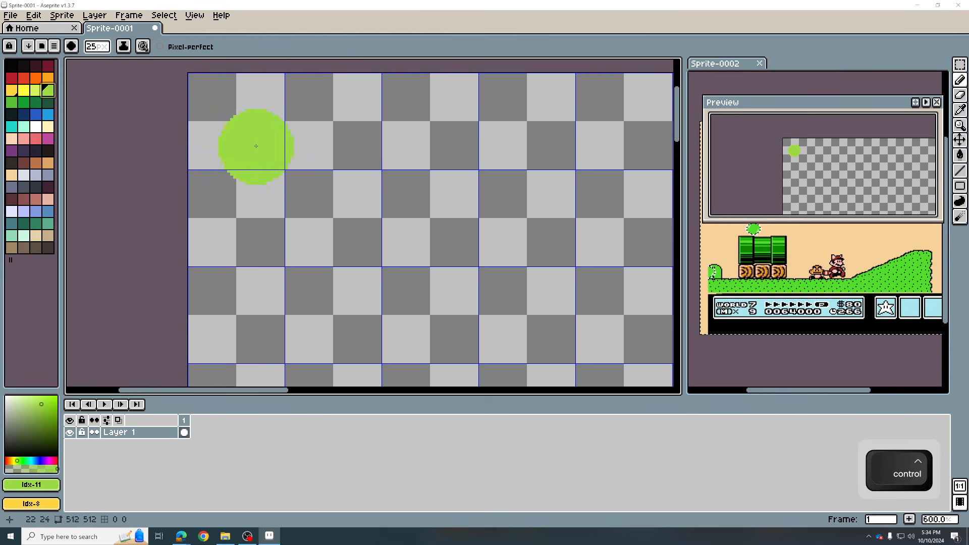
pyautogui.click(23, 102)
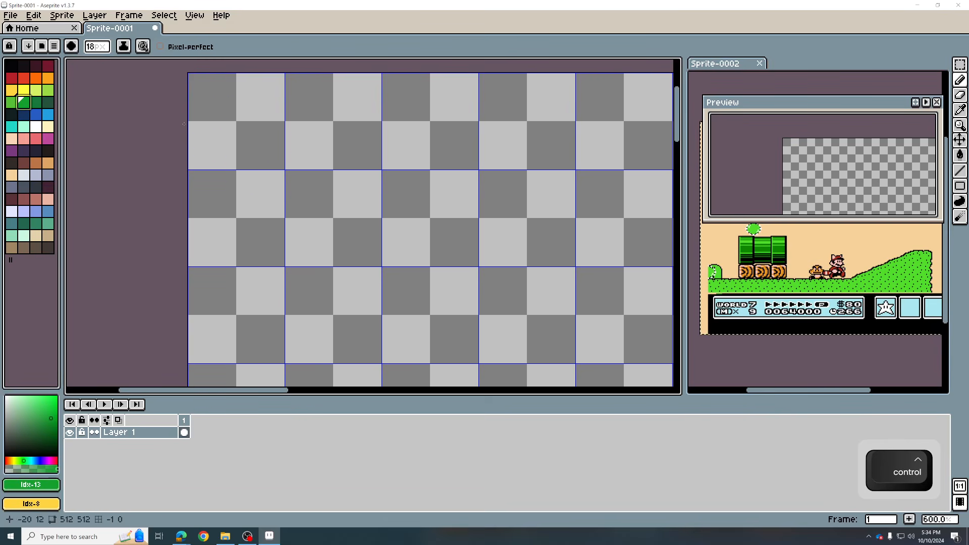
pyautogui.scroll(-5, 256, 145)
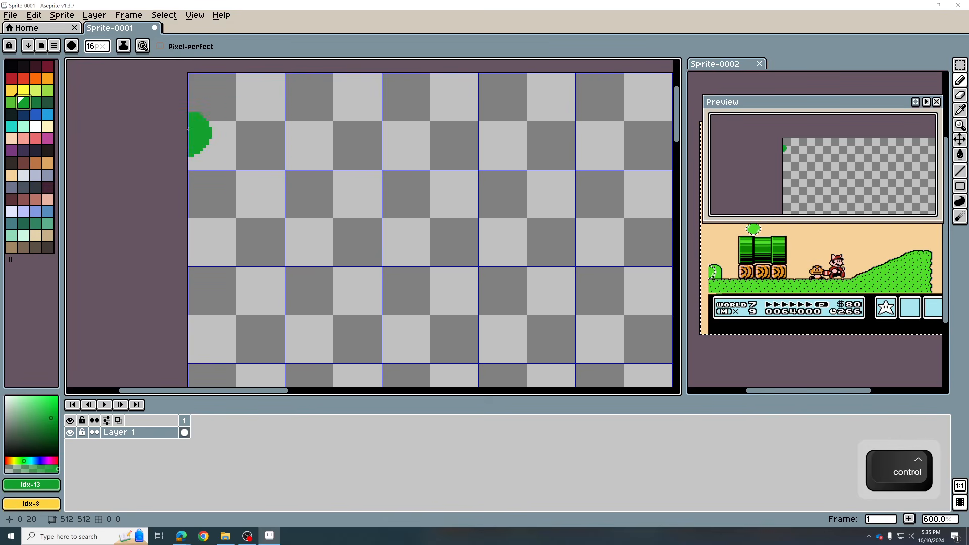
# Try painting a wide green band across the canvas's upper grid cells with the 16 px pencil, and undo the strokes
pyautogui.moveTo(204, 132)
pyautogui.mouseDown()
pyautogui.moveTo(485, 132)
pyautogui.moveTo(482, 157)
pyautogui.moveTo(194, 173)
pyautogui.mouseUp()
pyautogui.moveTo(485, 132)
pyautogui.mouseDown()
pyautogui.moveTo(568, 143)
pyautogui.moveTo(449, 160)
pyautogui.mouseUp()
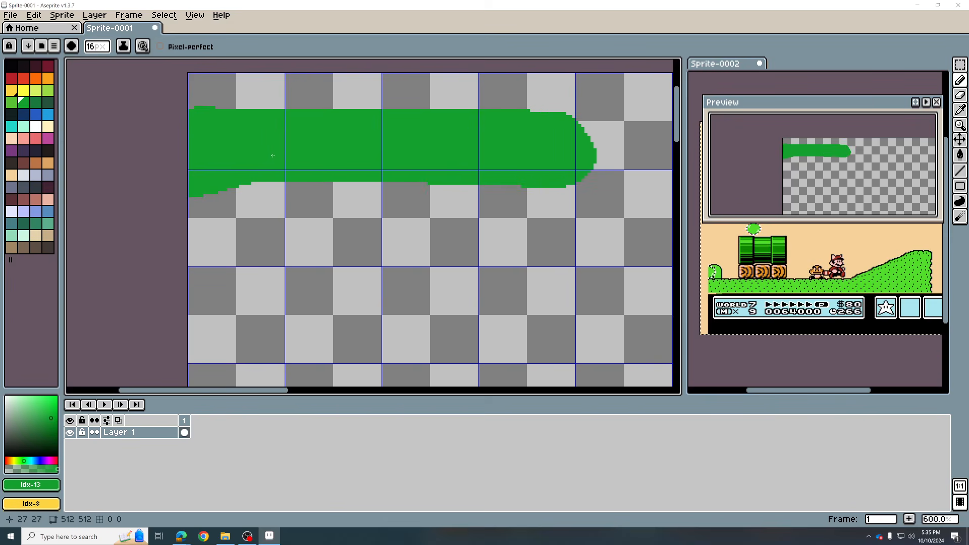
pyautogui.hotkey('ctrl', 'z')
pyautogui.hotkey('ctrl', 'z')
pyautogui.hotkey('ctrl', 'z')
pyautogui.hotkey('ctrl', 'z')
pyautogui.hotkey('ctrl', 'z')
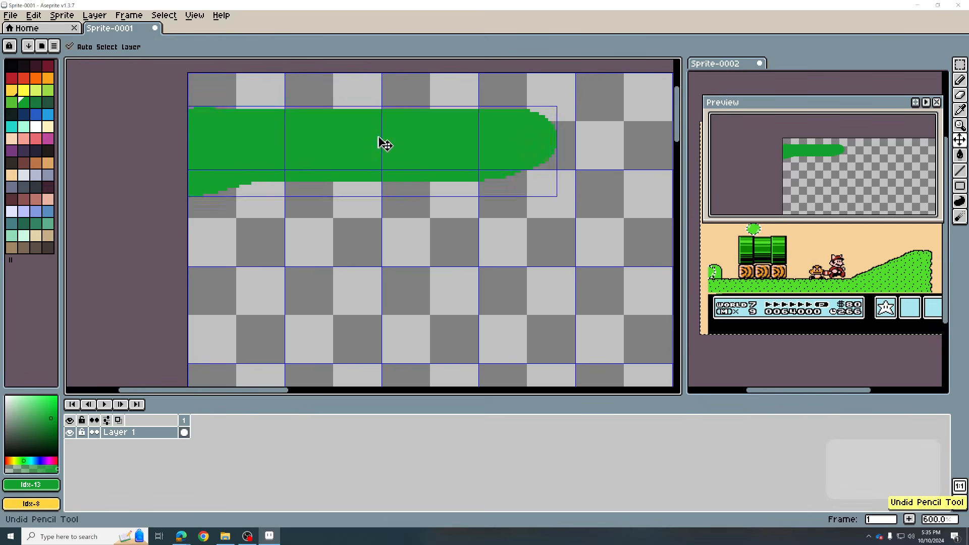
# Select the upper-left 32 × 32 px grid cell and paint its lower half green with the 16 px pencil
pyautogui.press('m')
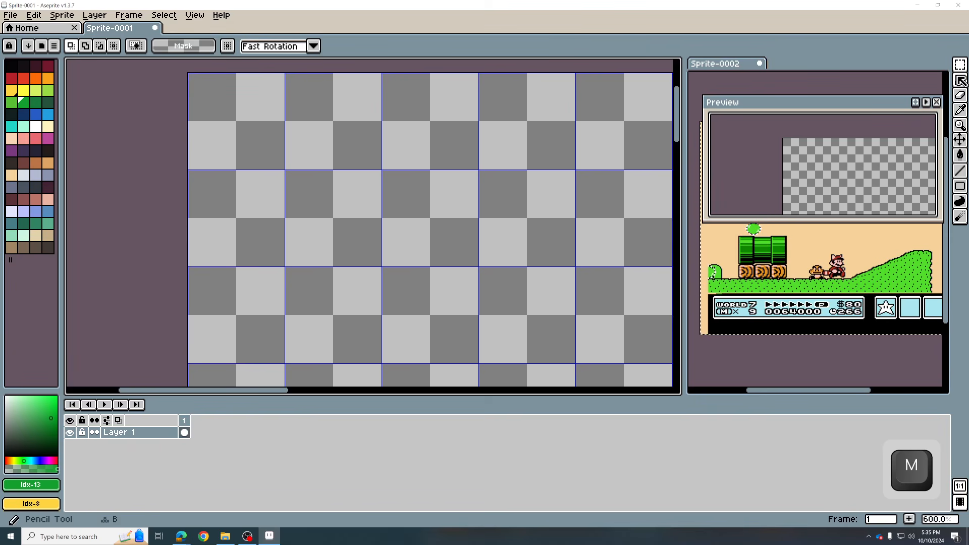
pyautogui.click(960, 64)
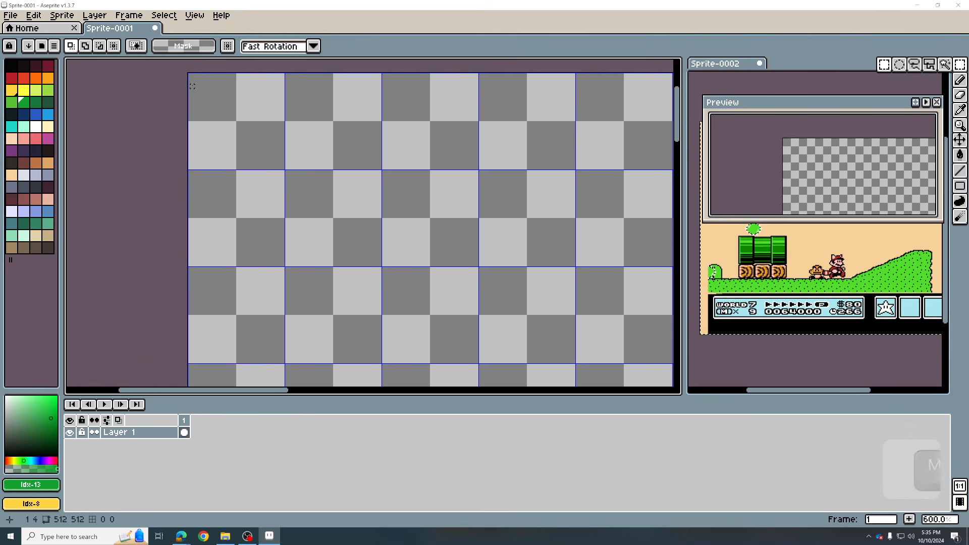
pyautogui.moveTo(189, 74); pyautogui.dragTo(283, 170)
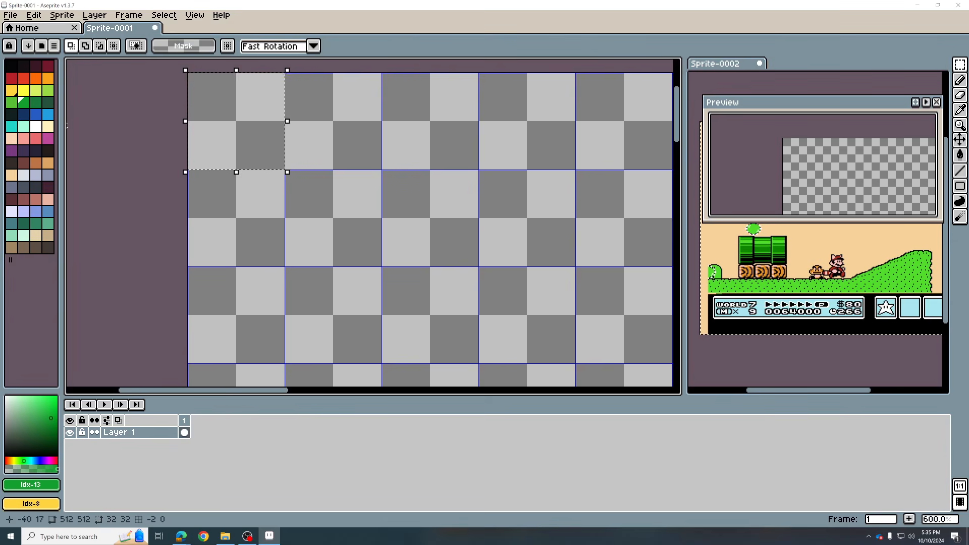
pyautogui.press('b')
pyautogui.moveTo(212, 132)
pyautogui.mouseDown()
pyautogui.moveTo(196, 134)
pyautogui.moveTo(292, 148)
pyautogui.mouseUp()
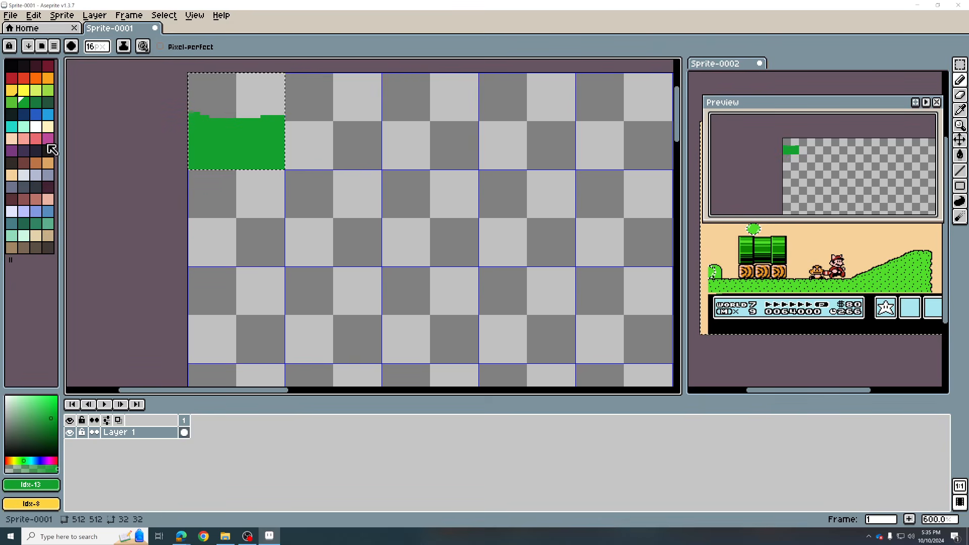
# Draw a light green Idx-11 grass edge above the tile's green area with a 2 px pencil
pyautogui.click(48, 90)
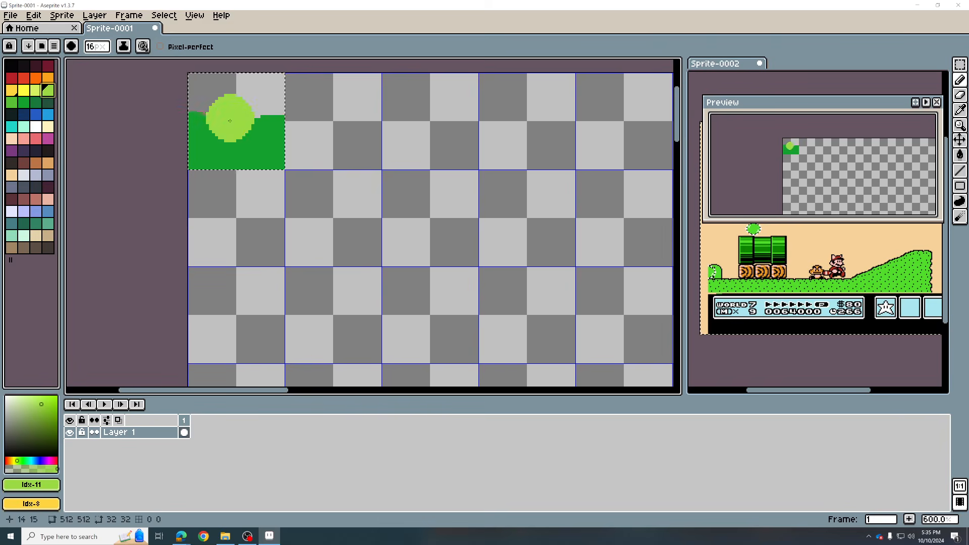
pyautogui.scroll(-11, 222, 115)
pyautogui.scroll(-3, 222, 113)
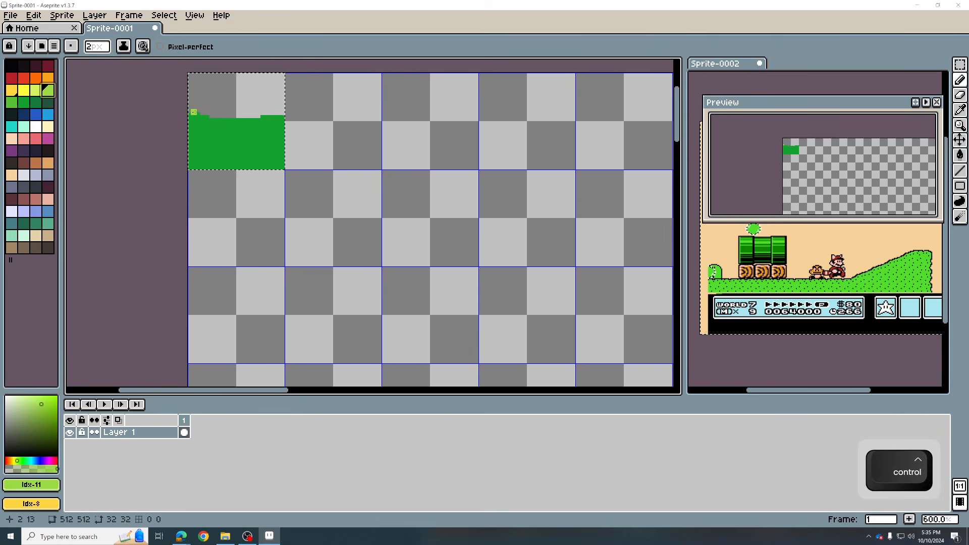
pyautogui.moveTo(273, 110); pyautogui.dragTo(283, 110)
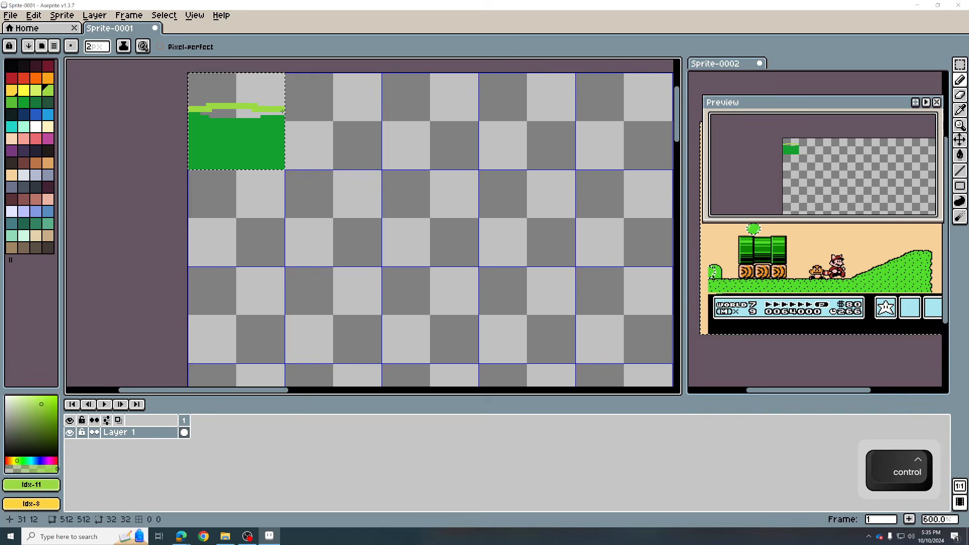
# Fill the gap beneath the light green edge with the Paint Bucket, using the green sampled from the tile
pyautogui.press('g')
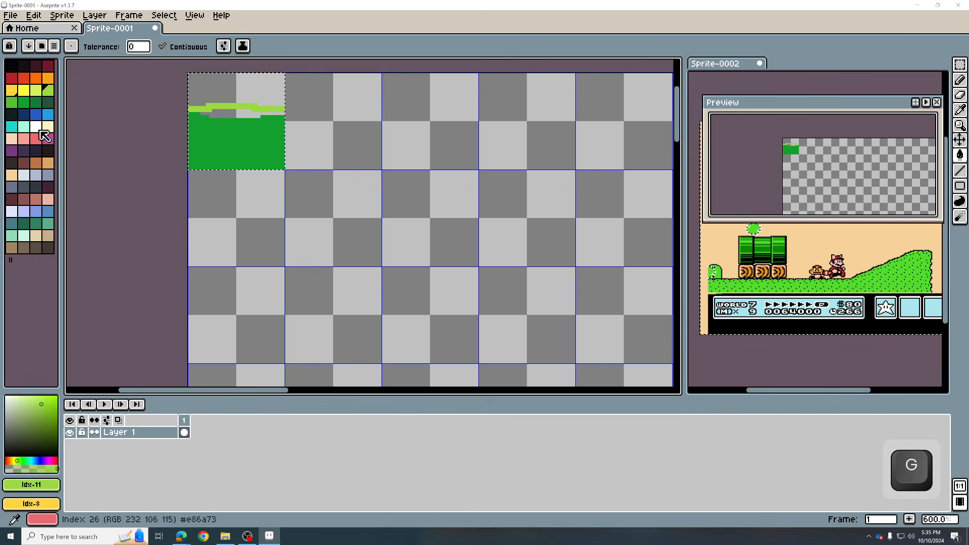
pyautogui.press('alt')
pyautogui.keyDown('alt'); pyautogui.click(252, 126); pyautogui.keyUp('alt')
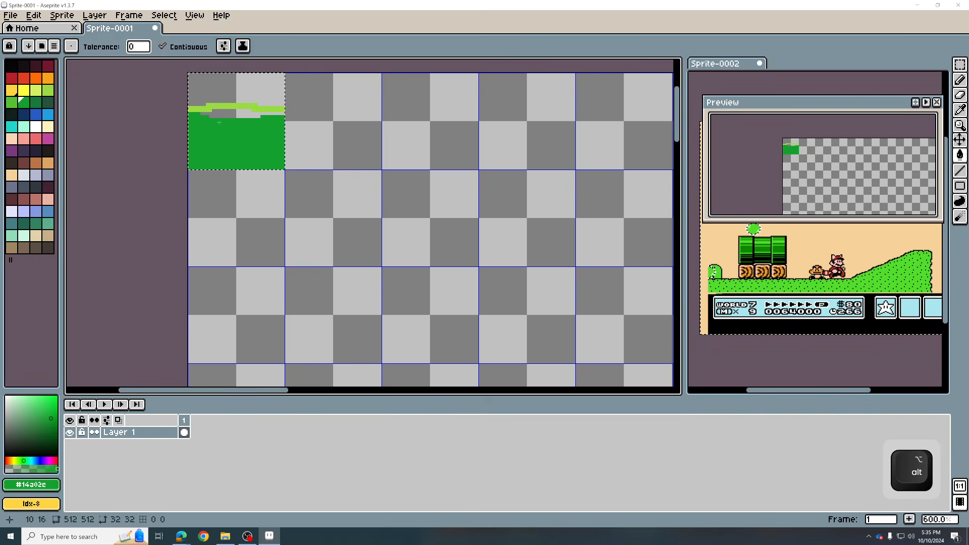
pyautogui.click(229, 115)
# Paint a darker Idx-14 green shadow band along the bottom of the tile with the 7 px pencil
pyautogui.click(35, 102)
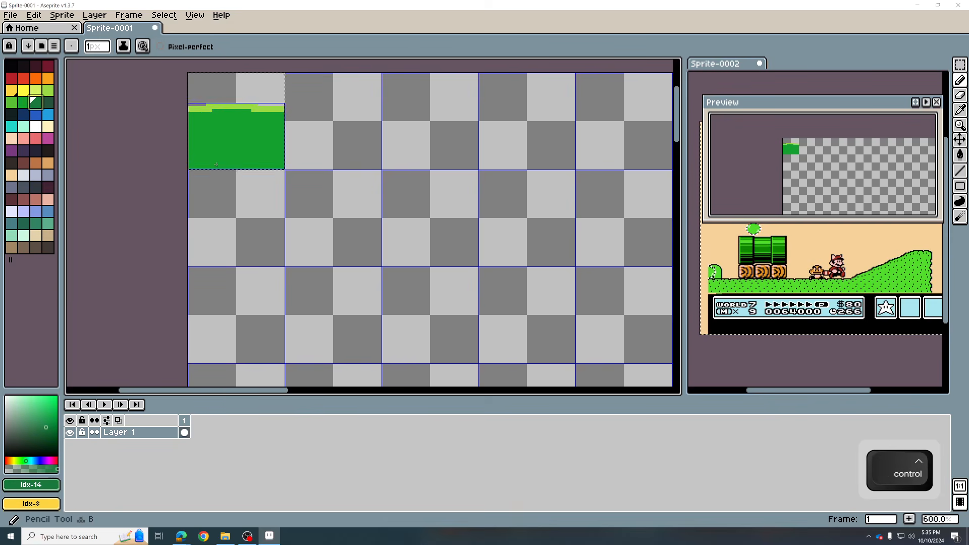
pyautogui.press('b')
pyautogui.moveTo(199, 153)
pyautogui.mouseDown()
pyautogui.moveTo(301, 165)
pyautogui.moveTo(218, 164)
pyautogui.mouseUp()
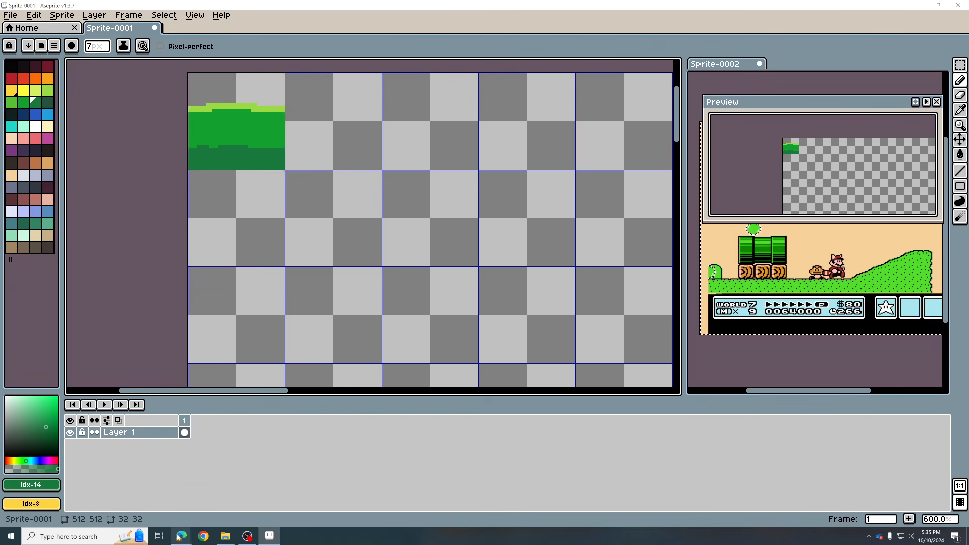
# Switch to the browser, examine the grassy platforms in the bzzzt game screenshot, and return to the sprite in Aseprite
pyautogui.moveTo(181, 536)
pyautogui.click(146, 499)
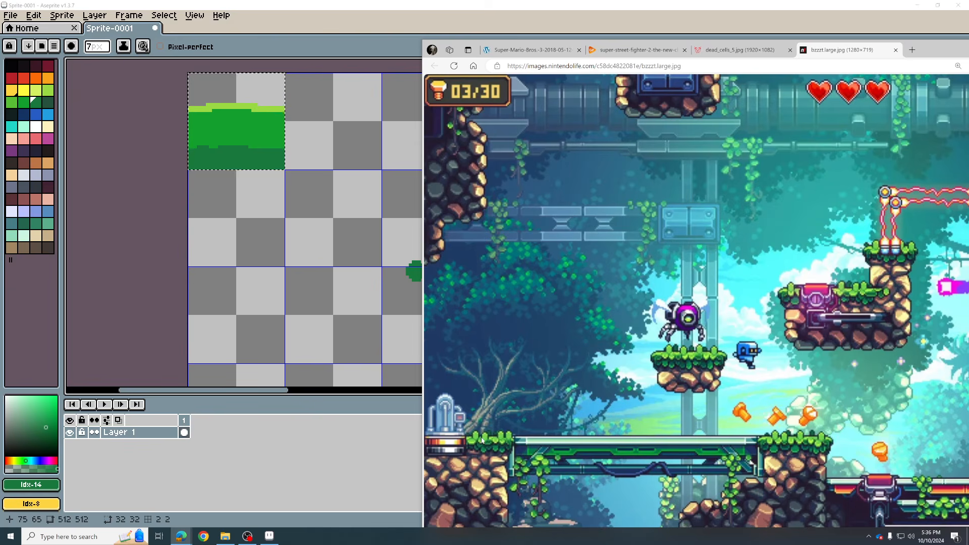
pyautogui.click(130, 152)
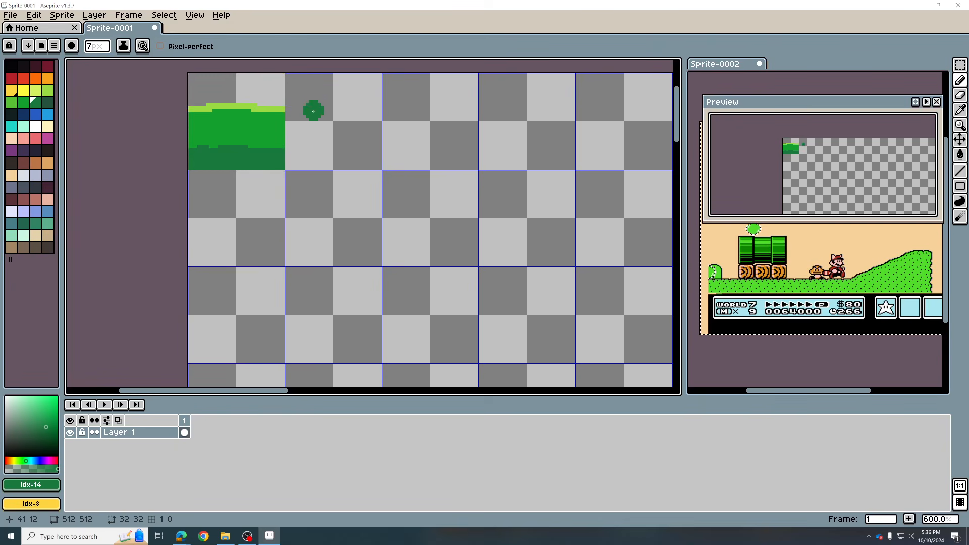
# Undo the grass tile's painting, its cell selection and the palette change
pyautogui.hotkey('ctrl', 'z')
pyautogui.hotkey('ctrl', 'z')
pyautogui.hotkey('ctrl', 'z')
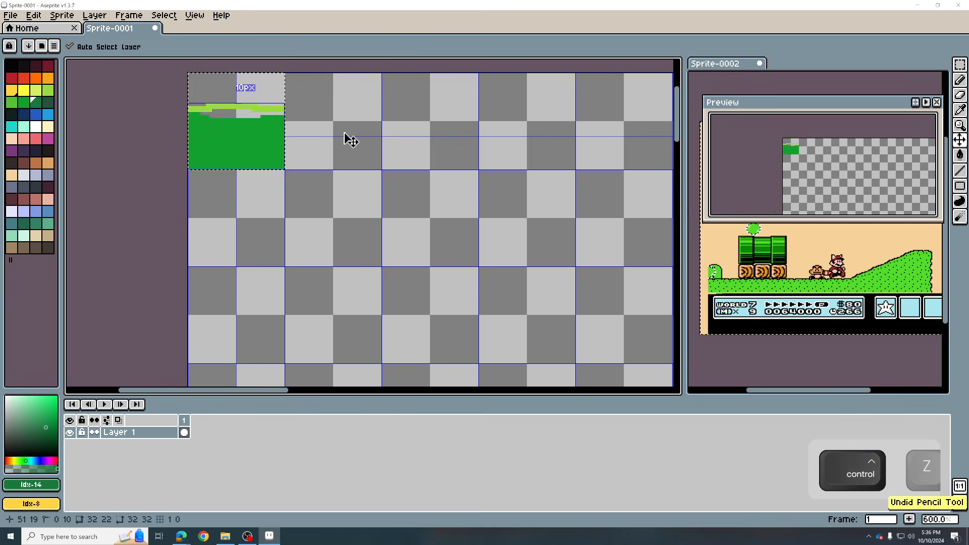
pyautogui.hotkey('ctrl', 'z')
pyautogui.scroll(-6, 354, 151)
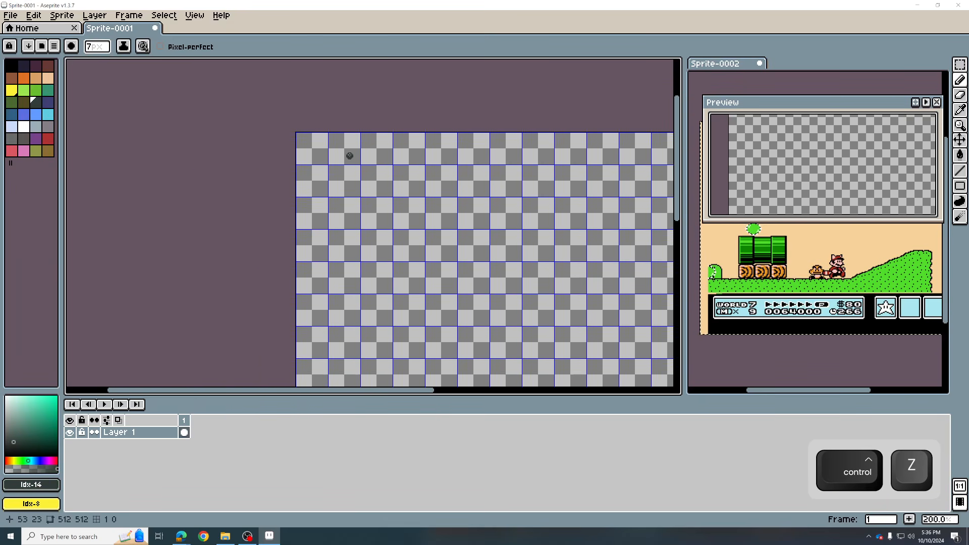
pyautogui.scroll(5, 380, 184)
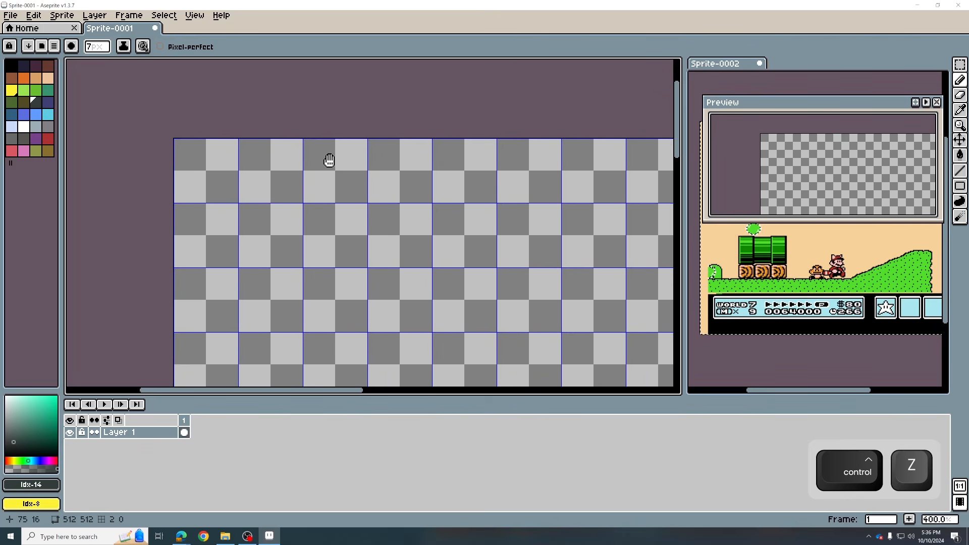
# Set the pencil to a 4 px square brush with the green Idx-10 swatch as foreground colour
pyautogui.click(71, 46)
pyautogui.click(90, 64)
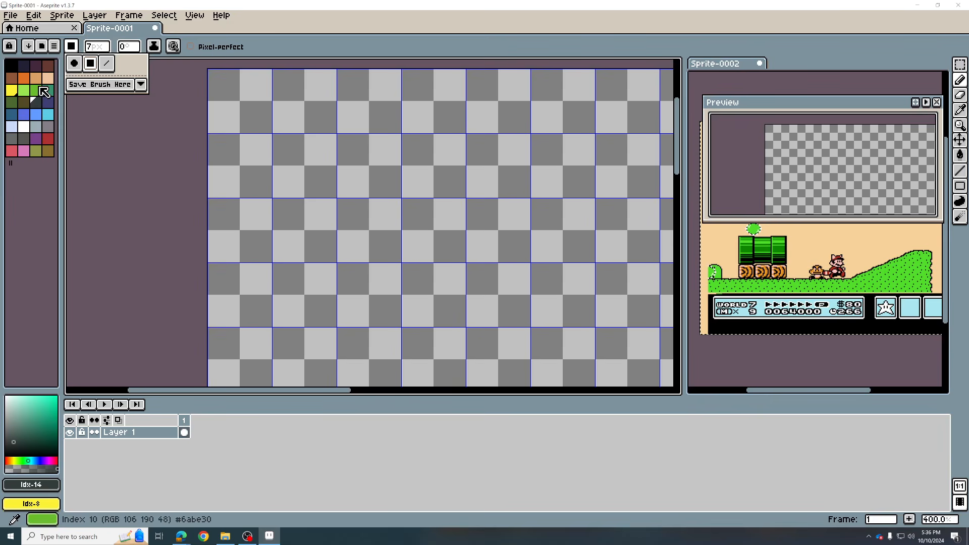
pyautogui.click(35, 90)
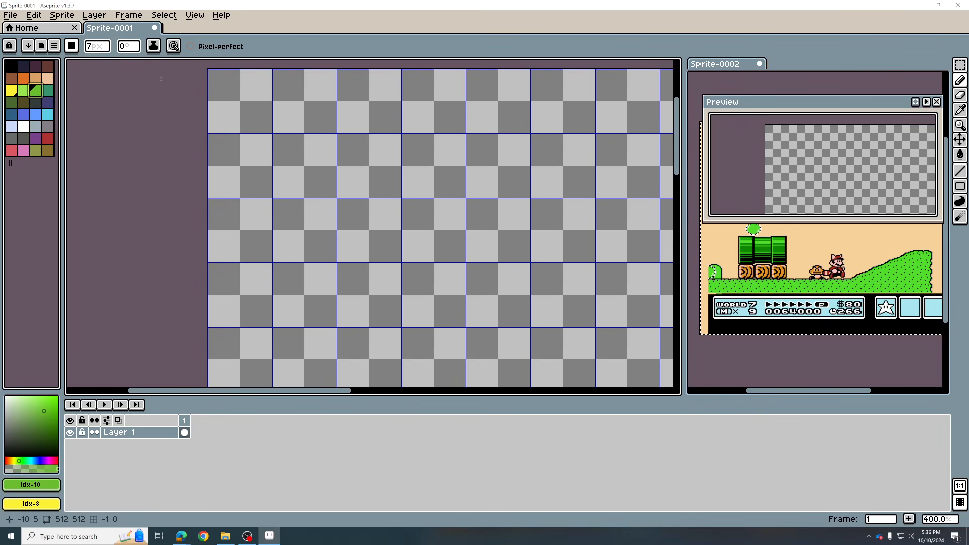
pyautogui.click(222, 79)
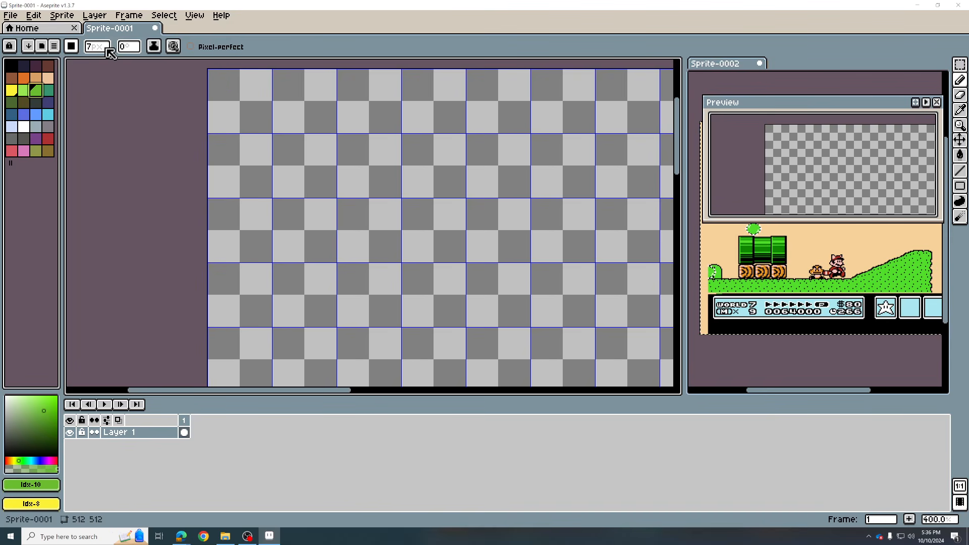
pyautogui.moveTo(103, 47)
pyautogui.mouseDown()
pyautogui.moveTo(113, 75)
pyautogui.moveTo(99, 66)
pyautogui.mouseUp()
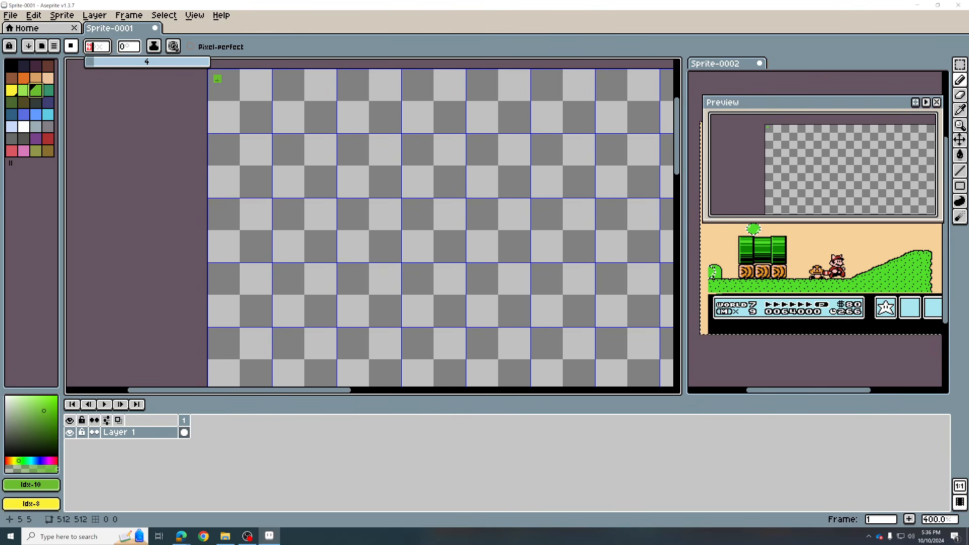
# Draw a closed square outline about 90 px wide with straight pencil lines inside the upper-left 3 × 3 grid cells
pyautogui.moveTo(218, 79); pyautogui.dragTo(218, 78)
pyautogui.press('shift')
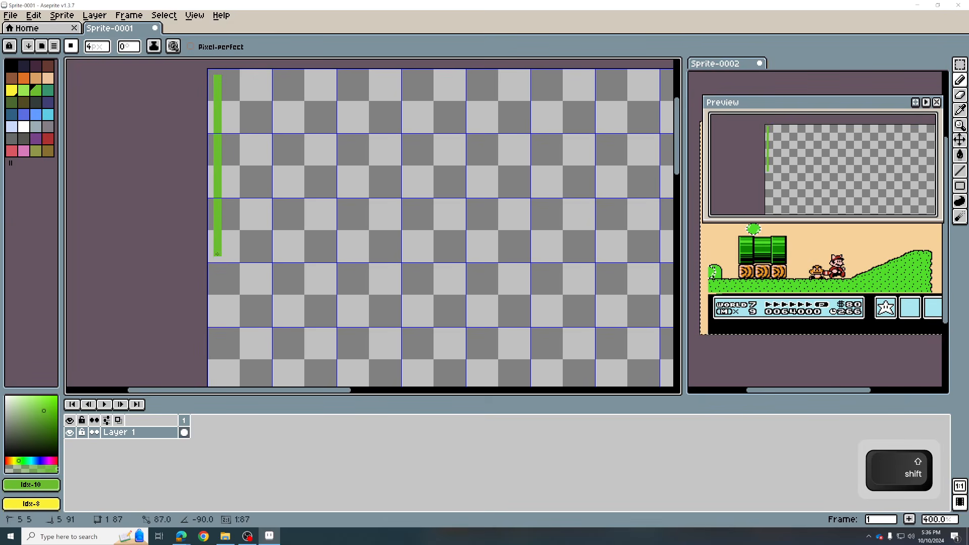
pyautogui.keyDown('shift'); pyautogui.click(217, 254); pyautogui.keyUp('shift')
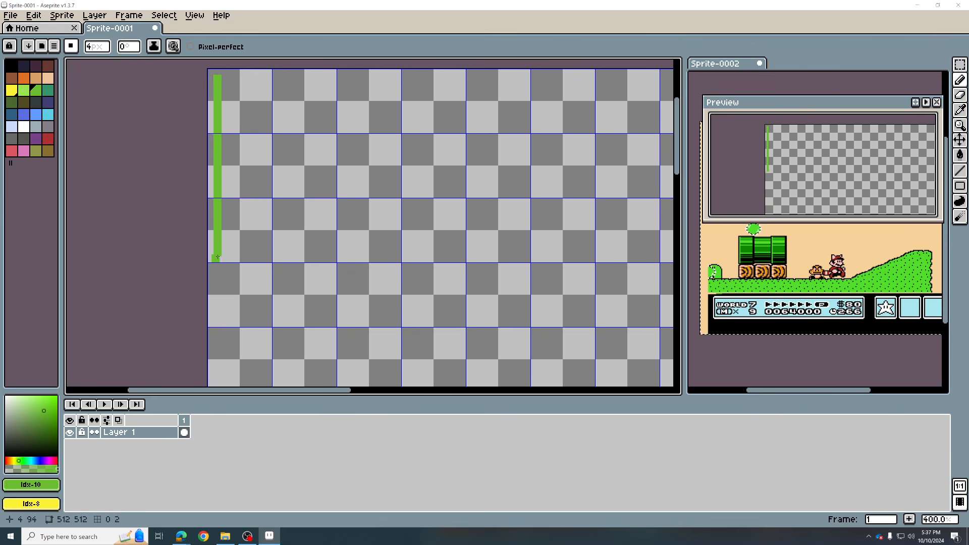
pyautogui.click(222, 78)
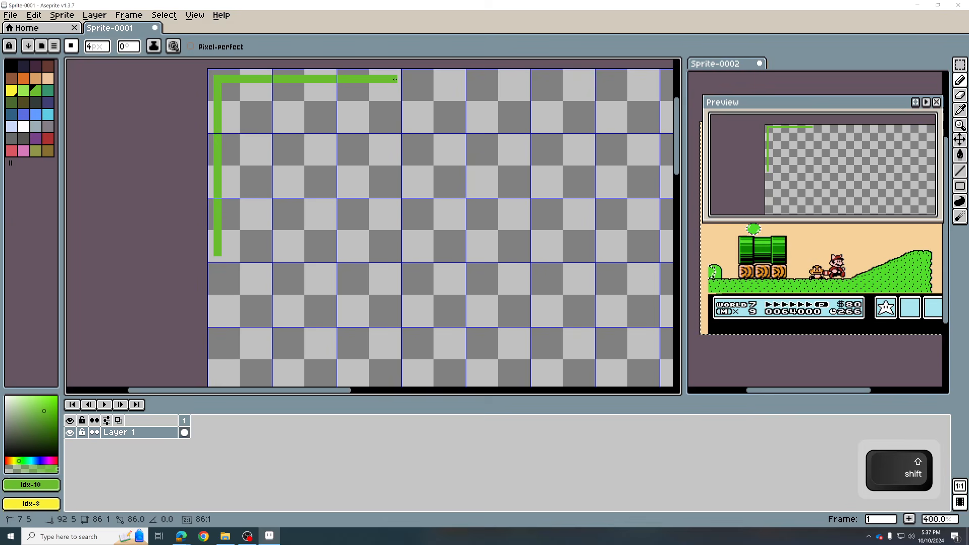
pyautogui.keyDown('shift'); pyautogui.click(395, 79); pyautogui.keyUp('shift')
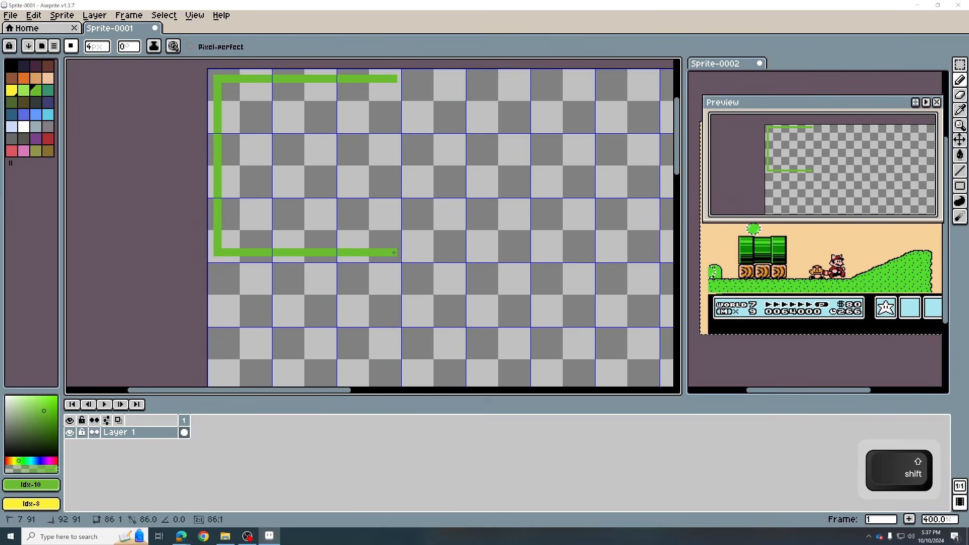
pyautogui.keyDown('shift'); pyautogui.click(394, 252); pyautogui.keyUp('shift')
pyautogui.moveTo(394, 87); pyautogui.dragTo(393, 251)
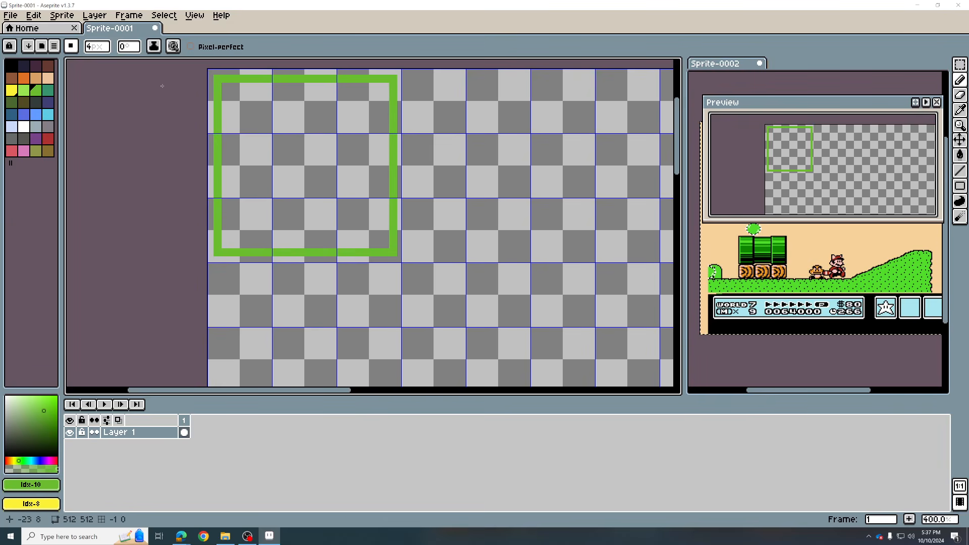
# Fill the inside of the square outline with the teal Idx-11 swatch using the Paint Bucket
pyautogui.click(50, 97)
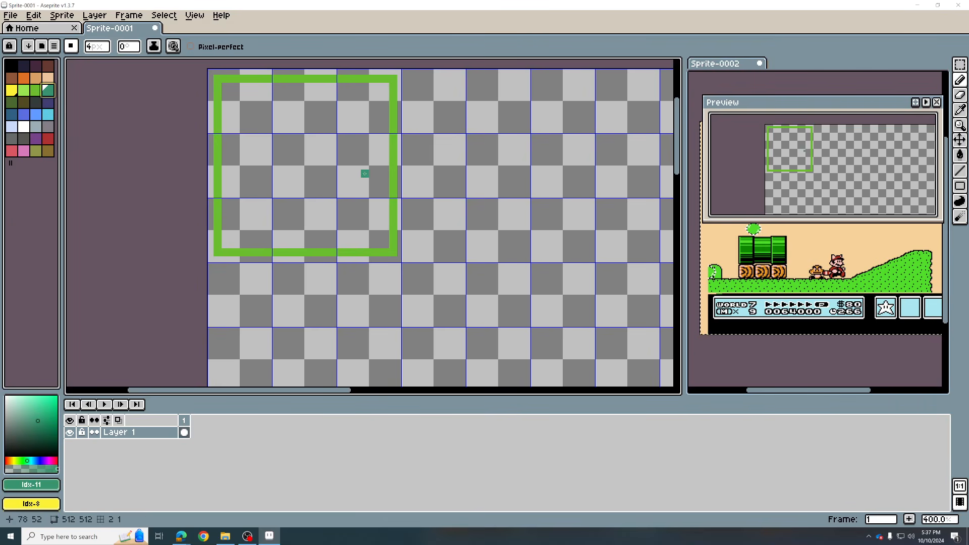
pyautogui.press('g')
pyautogui.click(366, 174)
pyautogui.press('g')
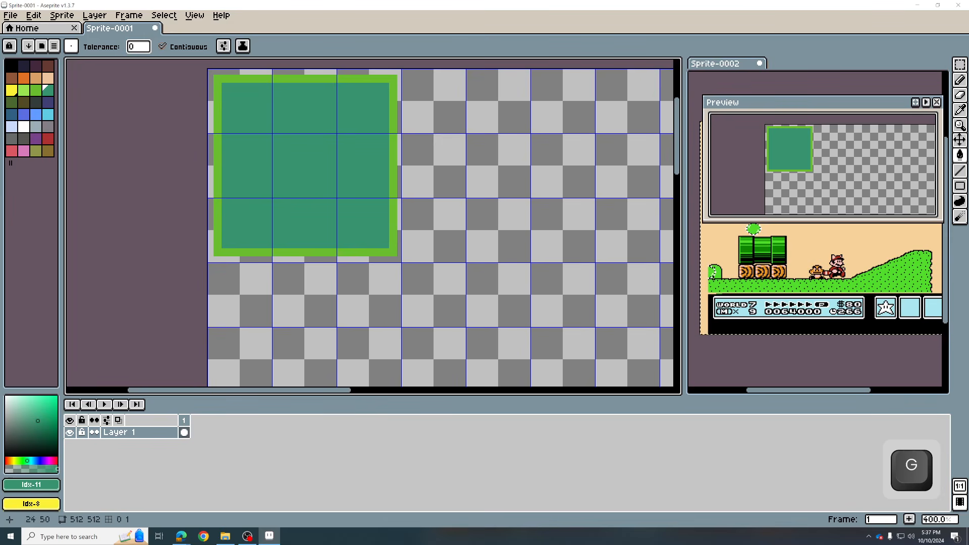
# Widen the Sprite-0001 canvas view over the reference sprite, and move and enlarge the Preview window beside the square
pyautogui.moveTo(804, 107)
pyautogui.mouseDown()
pyautogui.moveTo(802, 164)
pyautogui.moveTo(796, 118)
pyautogui.mouseUp()
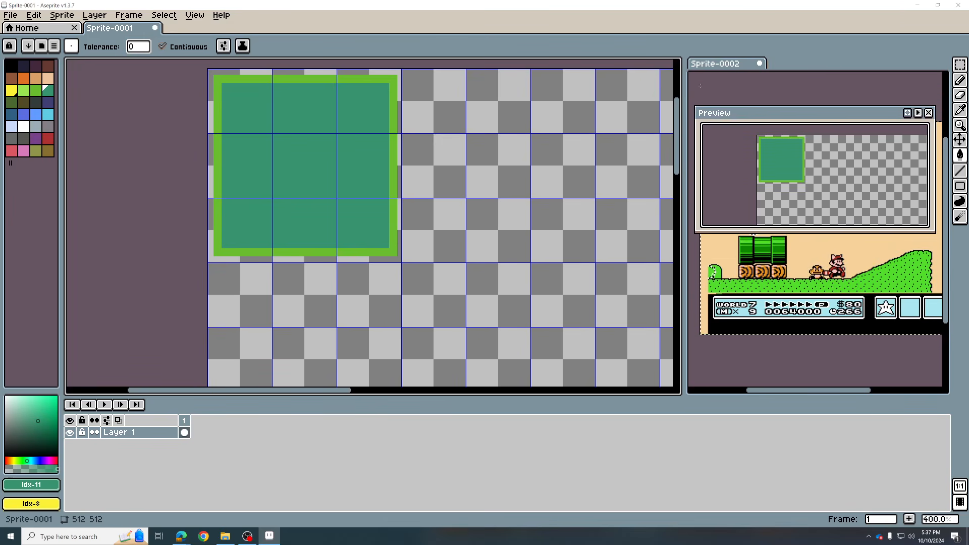
pyautogui.moveTo(682, 86); pyautogui.dragTo(916, 93)
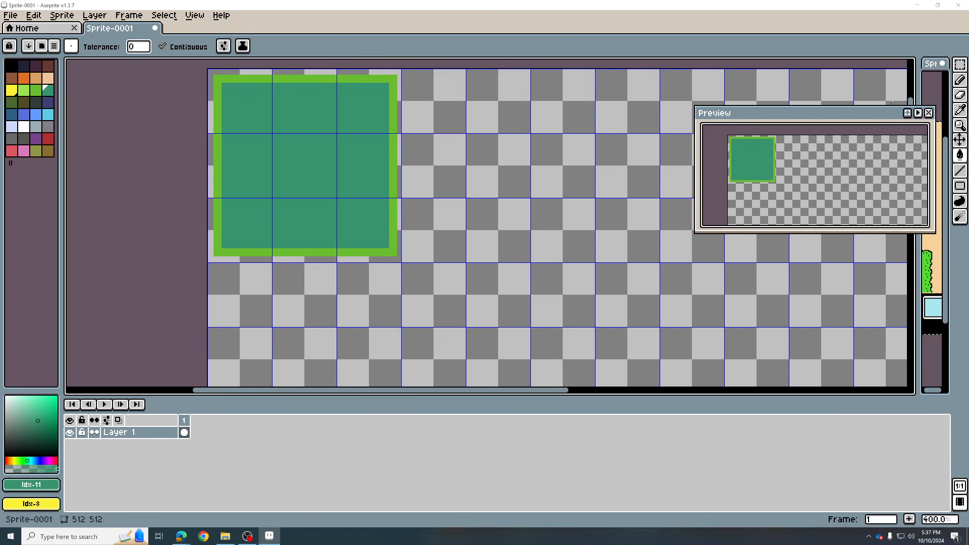
pyautogui.moveTo(848, 116); pyautogui.dragTo(798, 106)
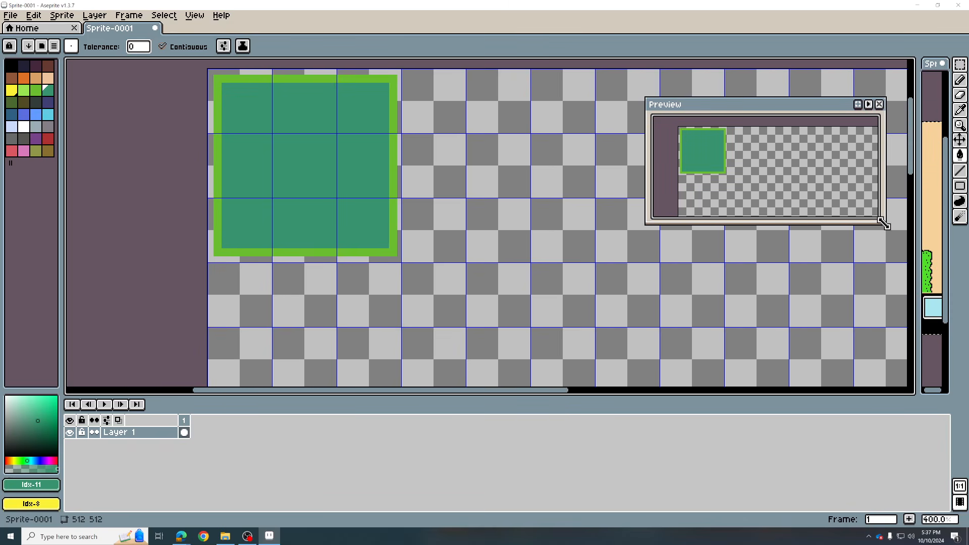
pyautogui.moveTo(883, 224); pyautogui.dragTo(931, 349)
pyautogui.scroll(1, 303, 145)
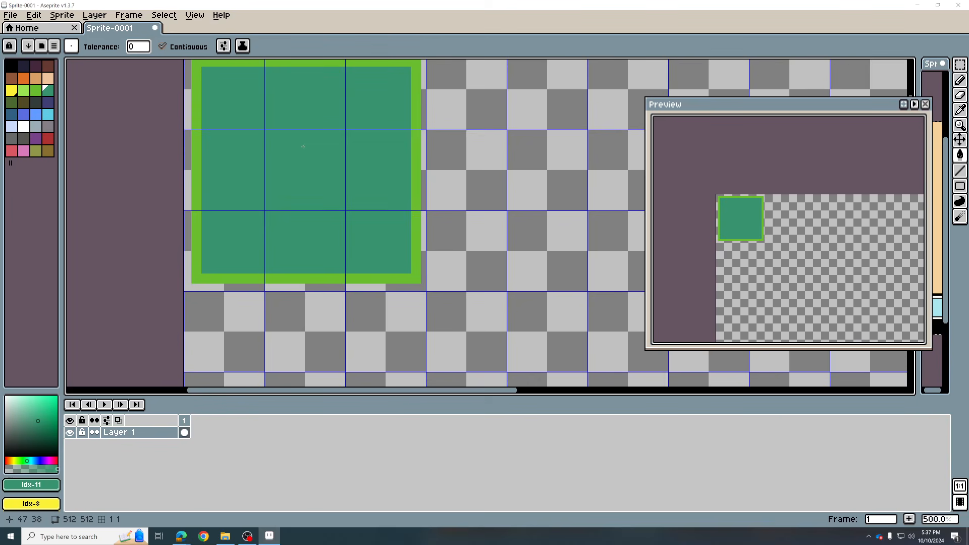
pyautogui.moveTo(336, 120); pyautogui.dragTo(349, 145)
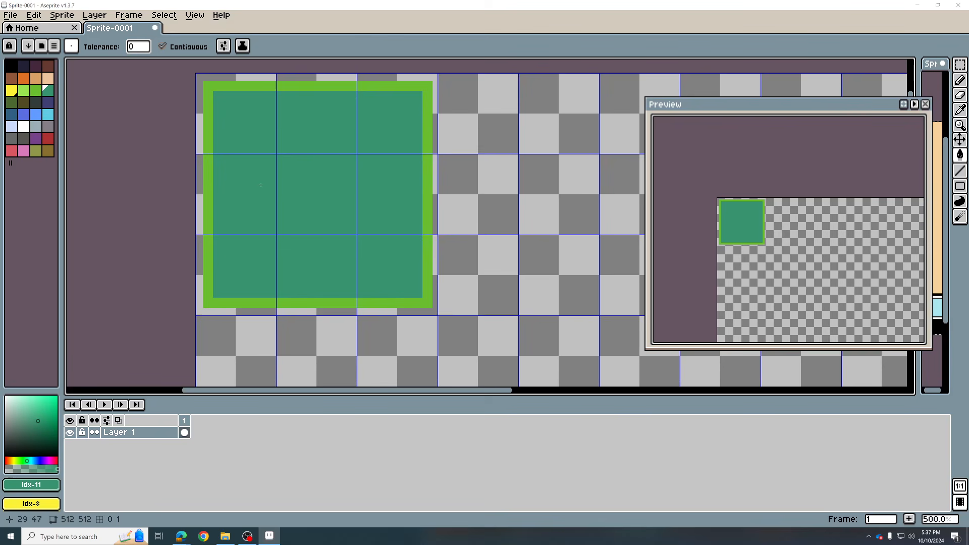
# Rename Layer 1 as grasstiles
pyautogui.rightClick(143, 435)
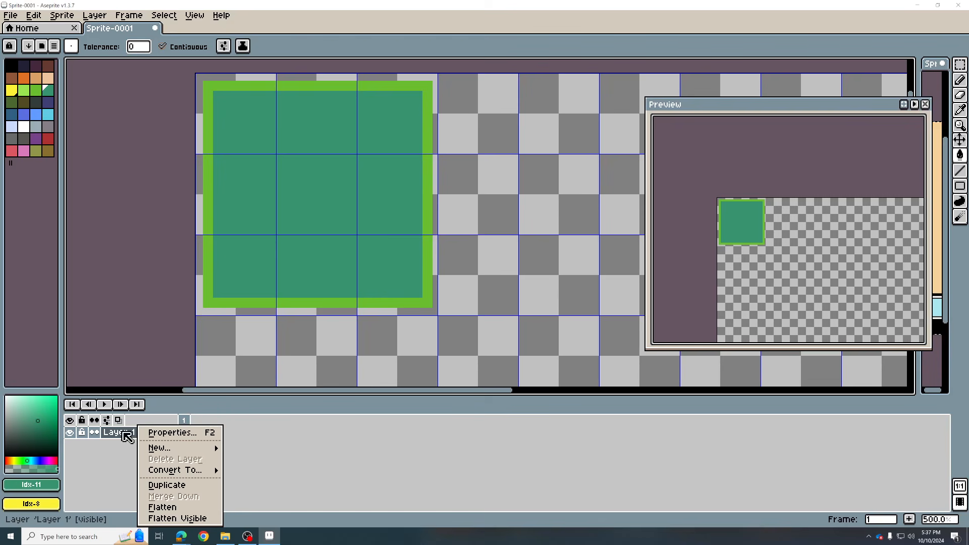
pyautogui.click(128, 438)
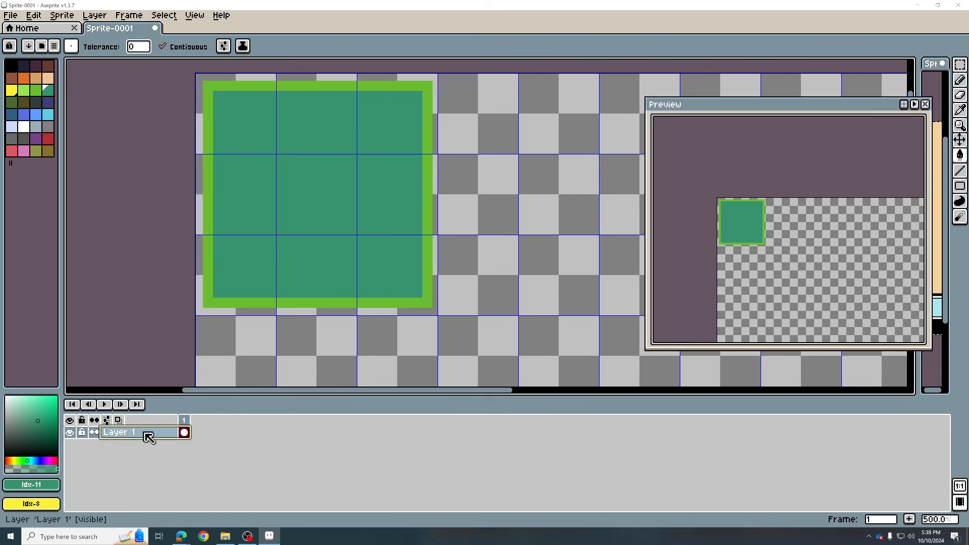
pyautogui.doubleClick(147, 437)
pyautogui.write('grasst')
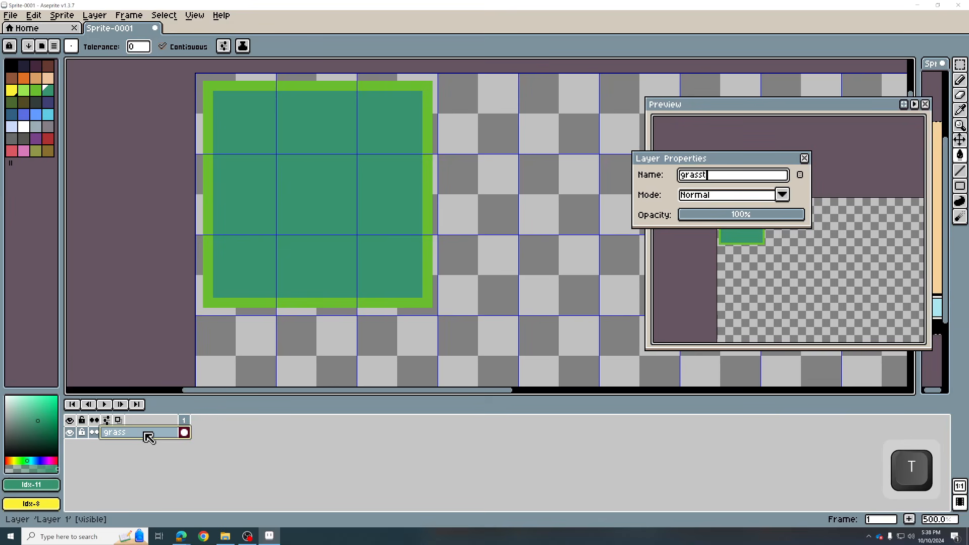
pyautogui.write('iles')
pyautogui.press('Return')
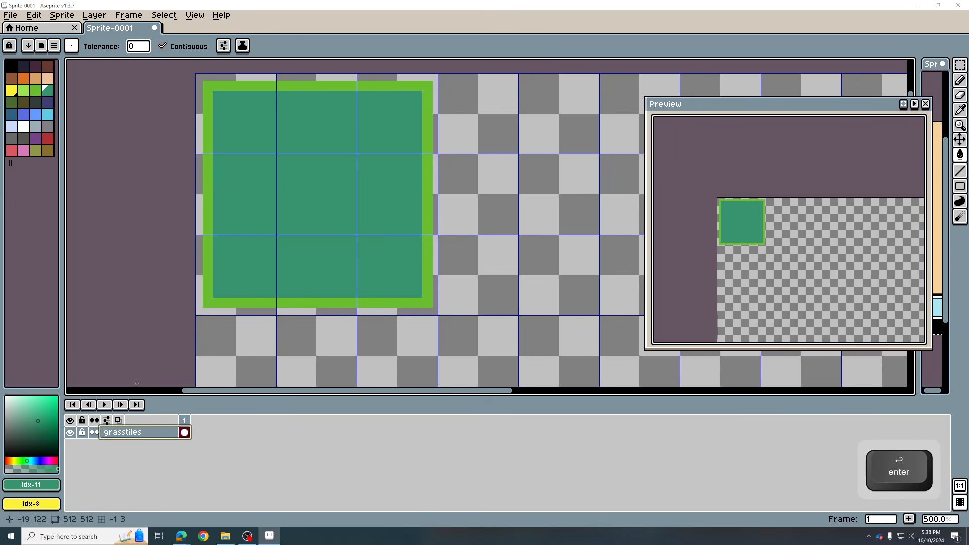
# Convert the grasstiles layer to a tilemap with a new tileset named grasstiles on a 32 × 32 grid
pyautogui.rightClick(144, 431)
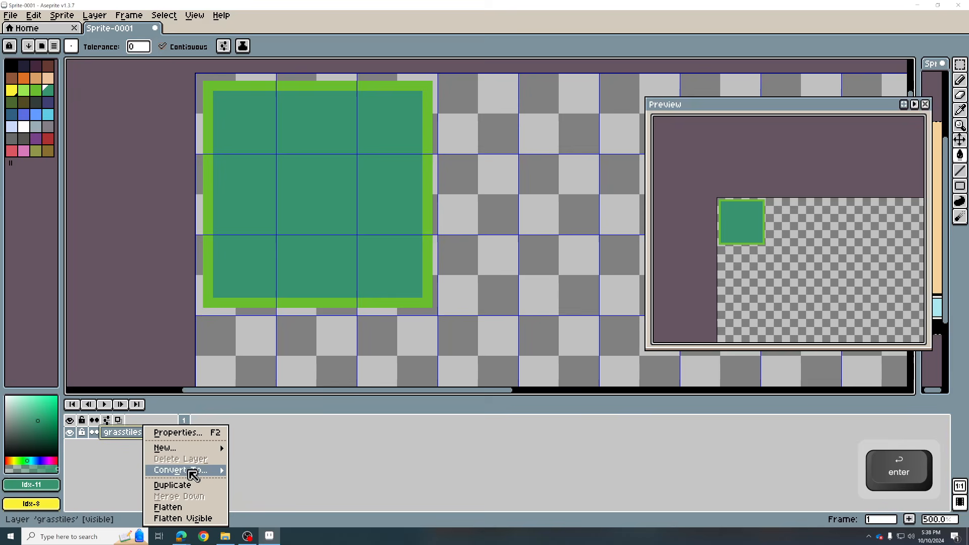
pyautogui.moveTo(190, 471)
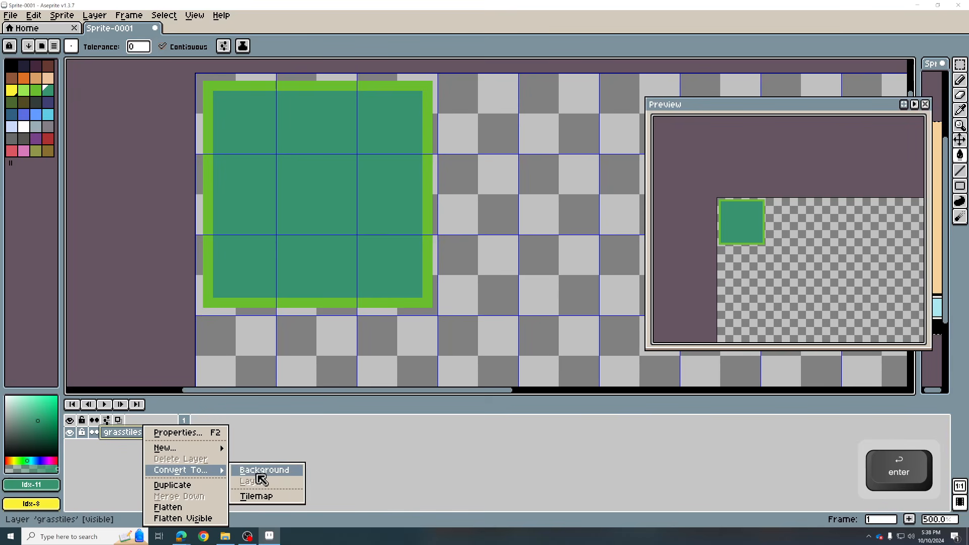
pyautogui.click(289, 500)
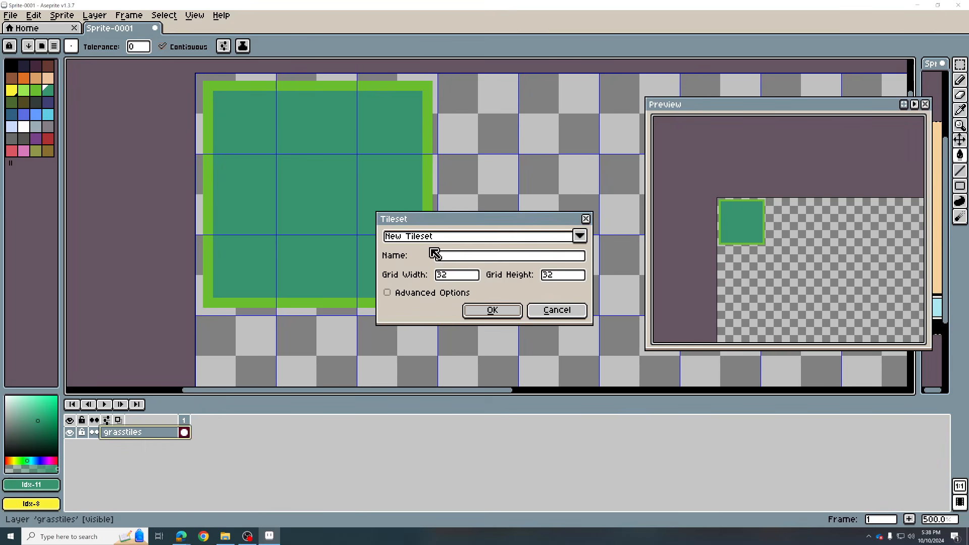
pyautogui.click(442, 236)
pyautogui.click(445, 253)
pyautogui.click(476, 259)
pyautogui.write('g')
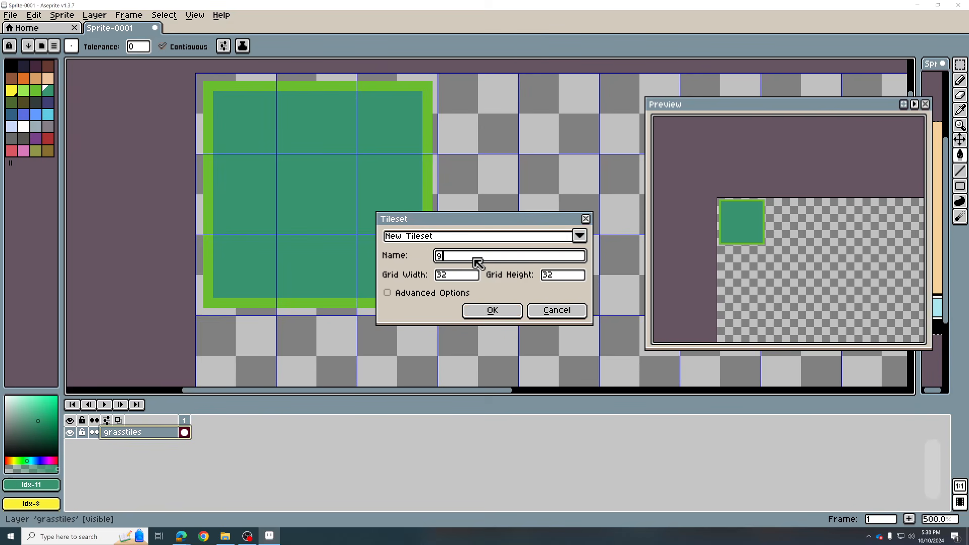
pyautogui.write('rasstiles')
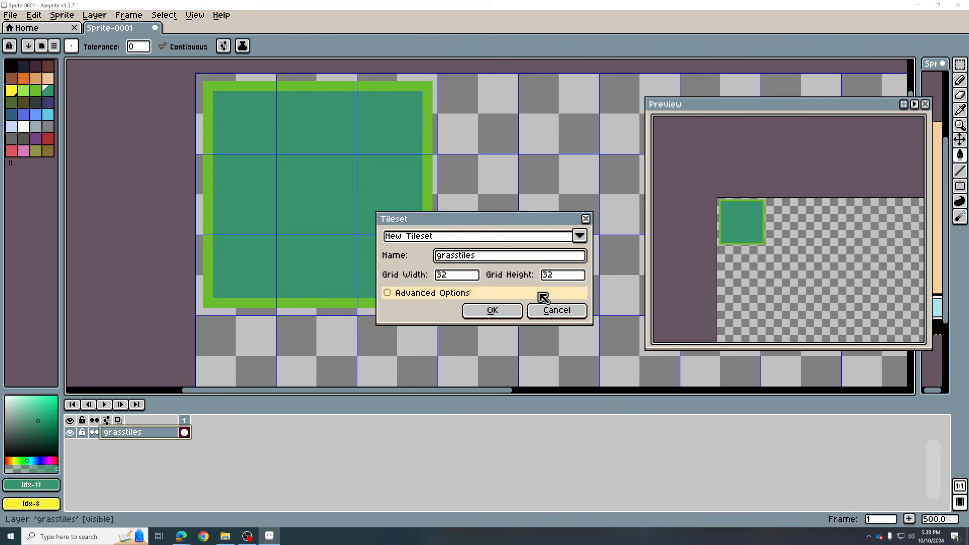
pyautogui.click(504, 310)
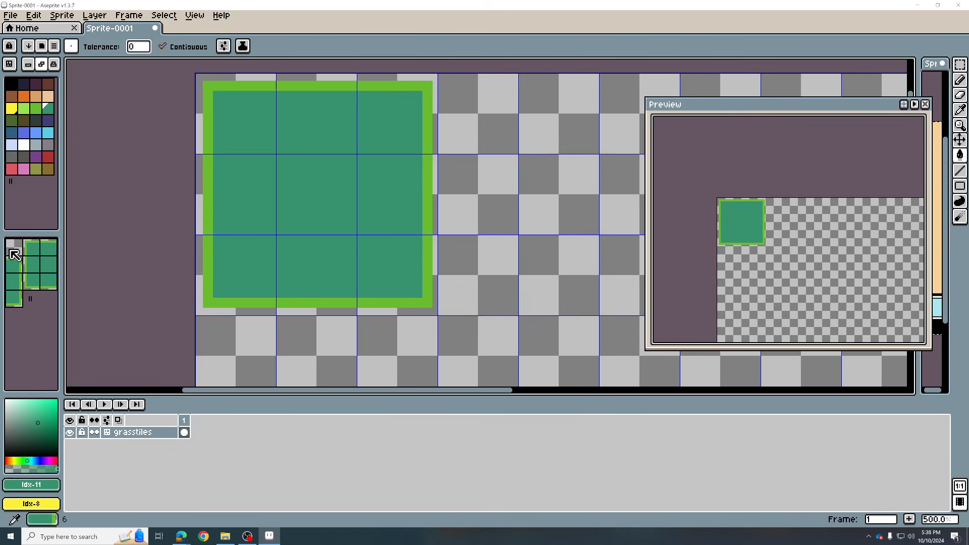
# Try filling the empty canvas with the upper-left corner tile using the Paint Bucket, and undo the fill
pyautogui.press('ctrl')
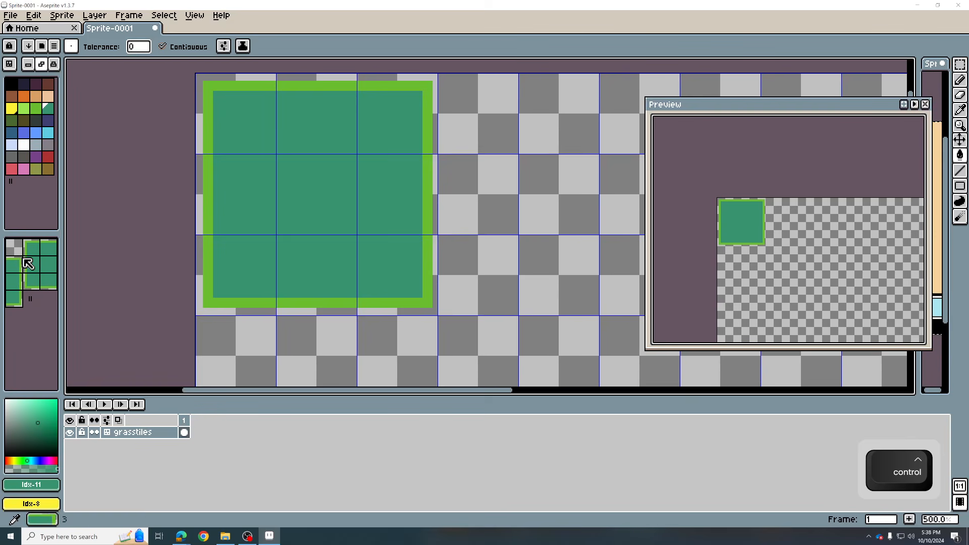
pyautogui.scroll(-2, 456, 268)
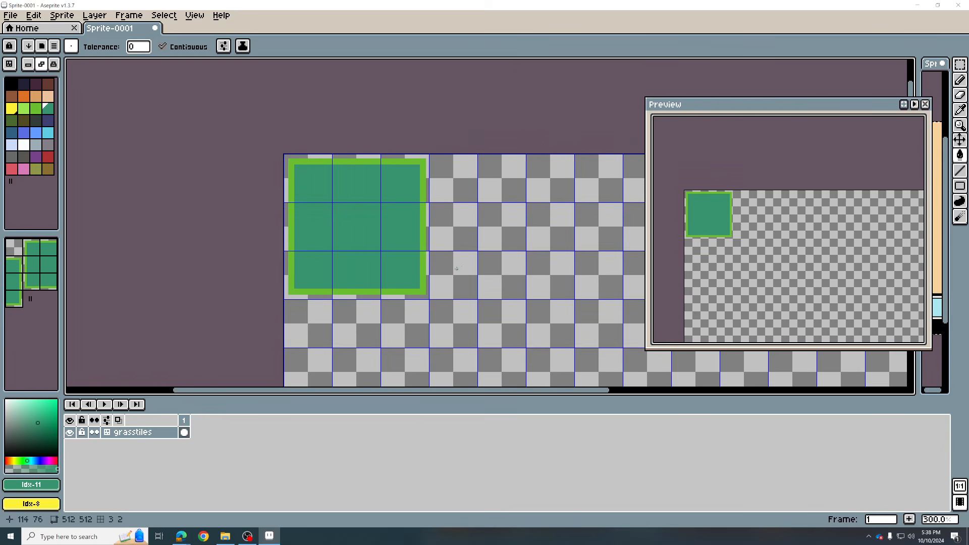
pyautogui.scroll(-3, 413, 199)
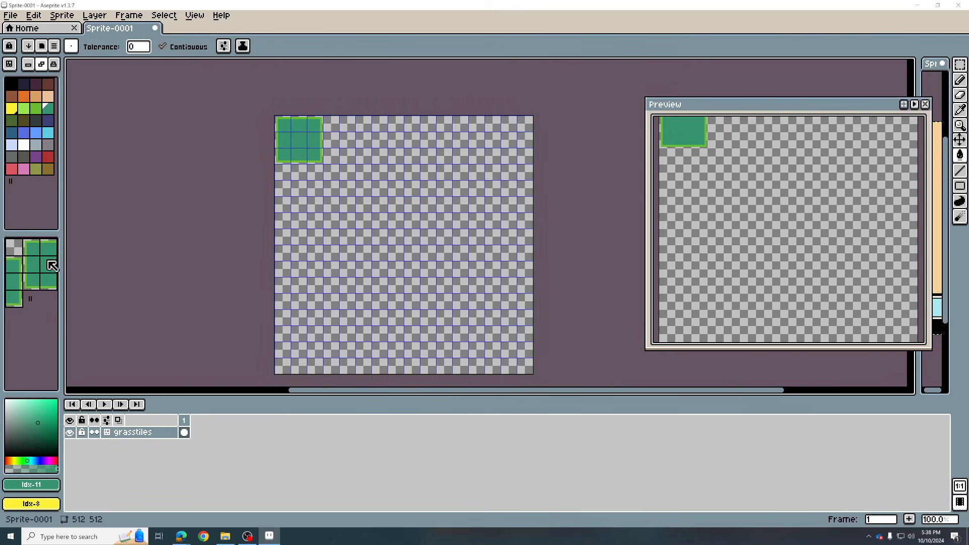
pyautogui.click(52, 266)
pyautogui.click(42, 257)
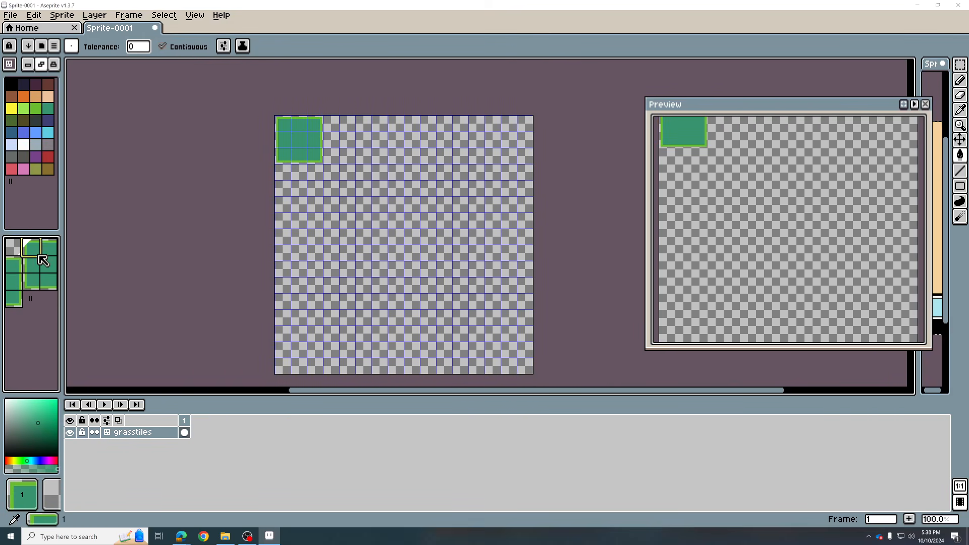
pyautogui.click(378, 238)
pyautogui.press('ctrl')
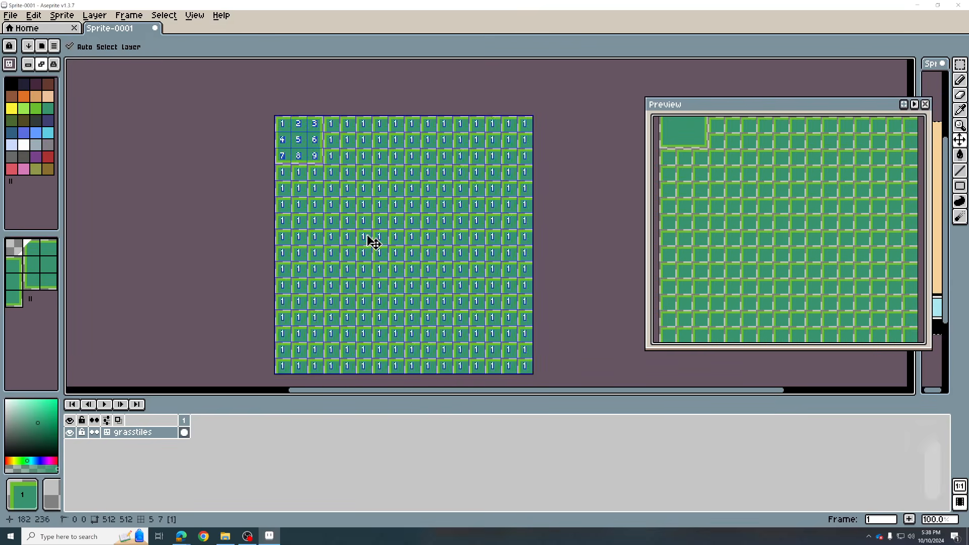
pyautogui.hotkey('ctrl', 'z')
# Place upper-left corner tile 1 and two top-edge tiles 2 in a row near the canvas centre with the Pencil
pyautogui.press('b')
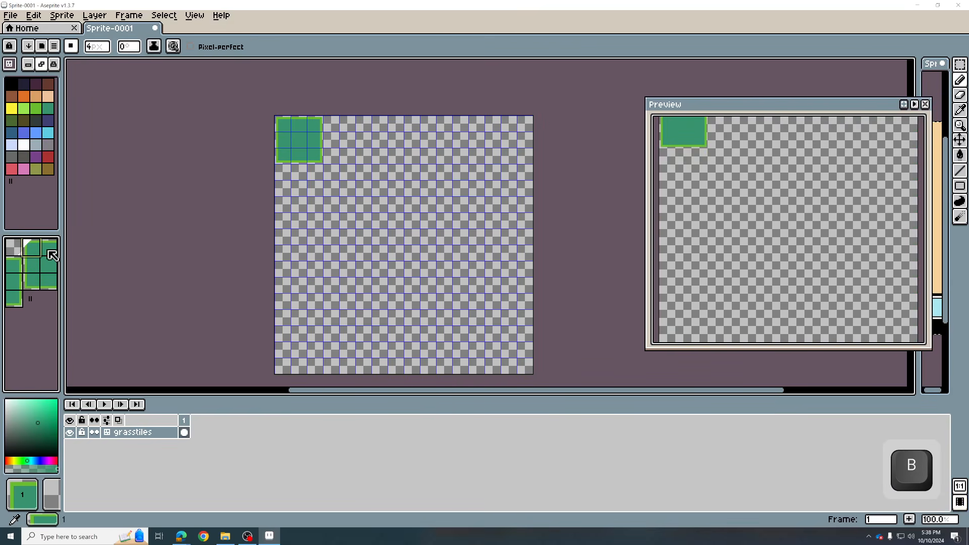
pyautogui.click(364, 237)
pyautogui.click(39, 256)
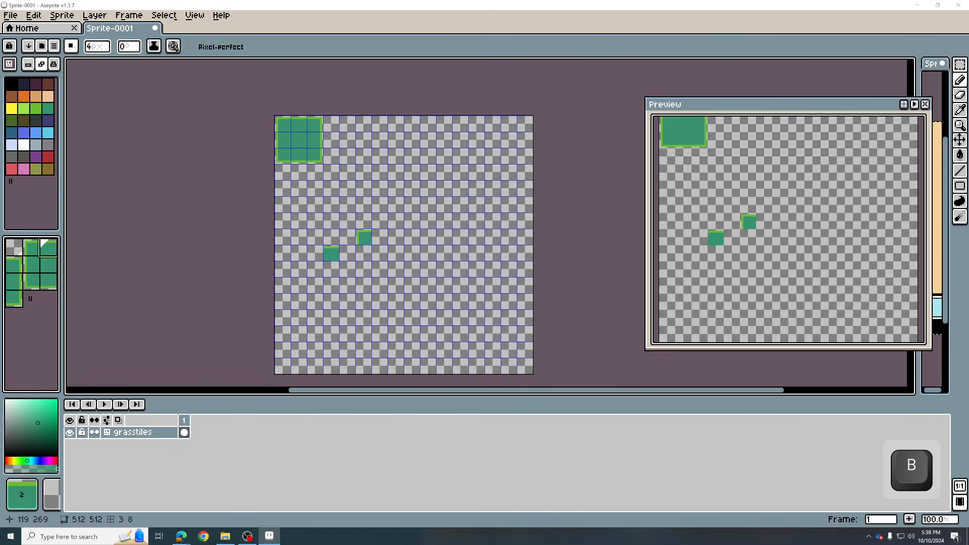
pyautogui.click(396, 237)
pyautogui.click(379, 237)
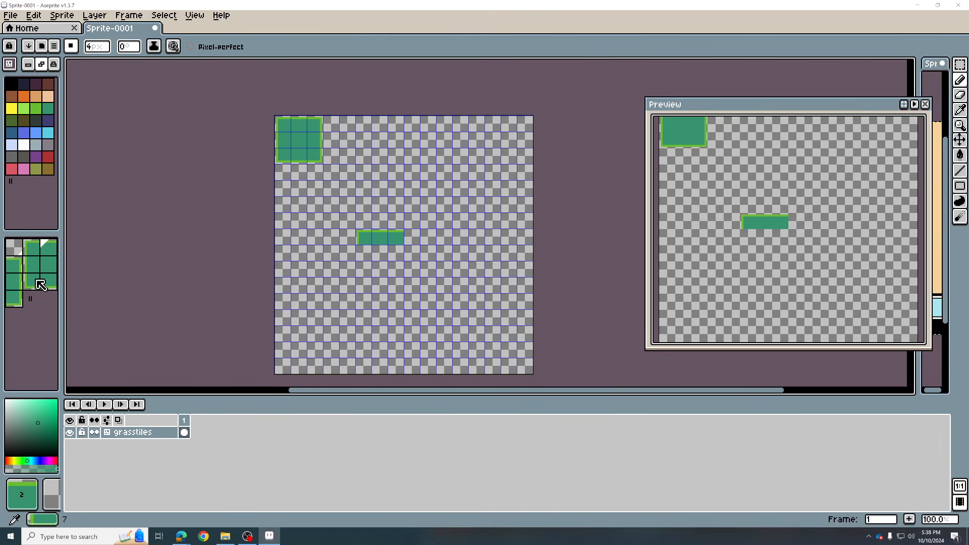
# Stack two left-edge tiles with upper-left corner tile 1 on top, diagonally above the right end of the placed row
pyautogui.click(19, 304)
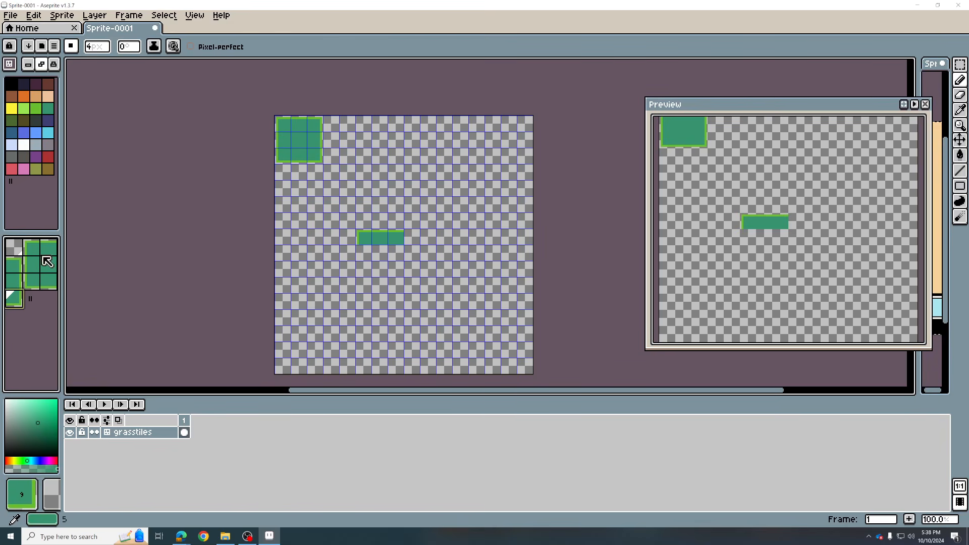
pyautogui.click(35, 266)
pyautogui.click(413, 220)
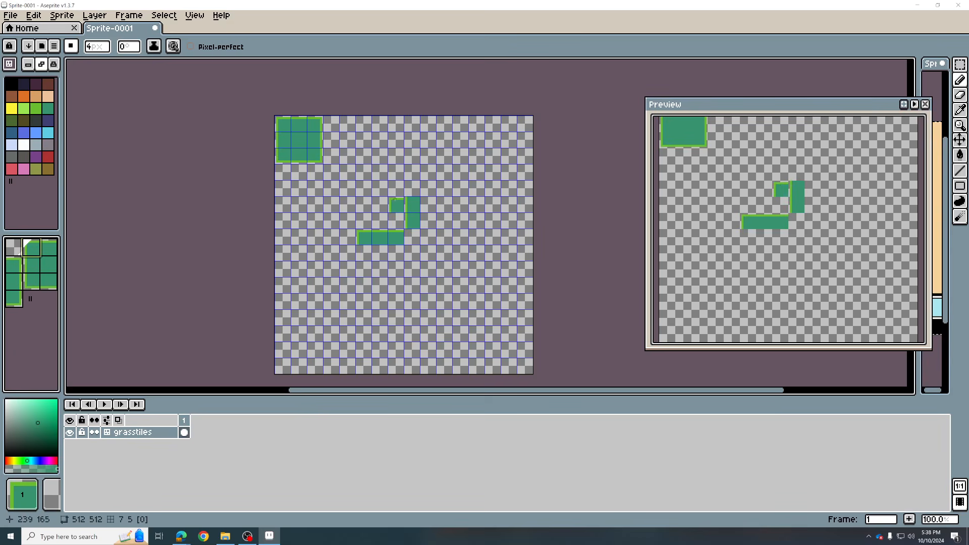
pyautogui.click(412, 189)
# Extend the column's top to the right with top-edge tile 2 and upper-right corner tile 3
pyautogui.click(32, 250)
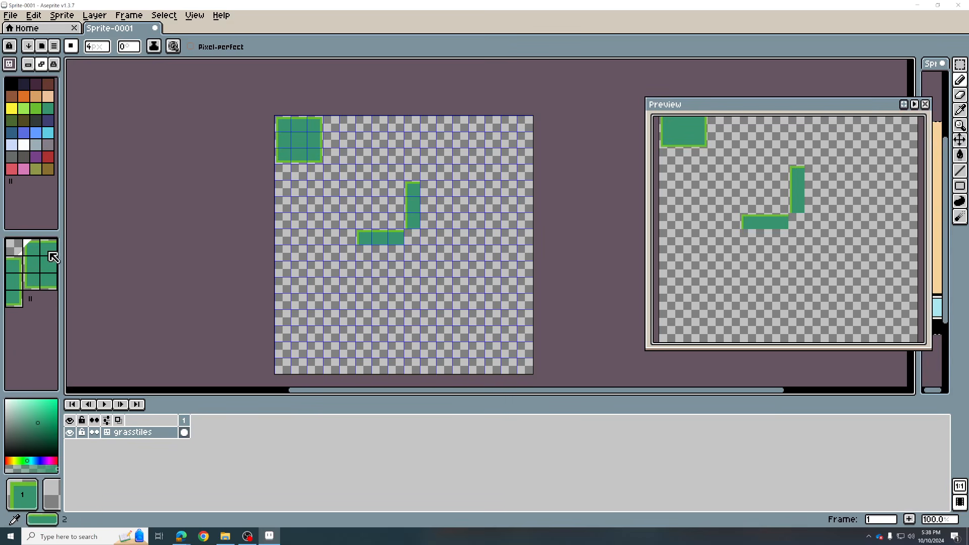
pyautogui.click(48, 252)
pyautogui.click(428, 189)
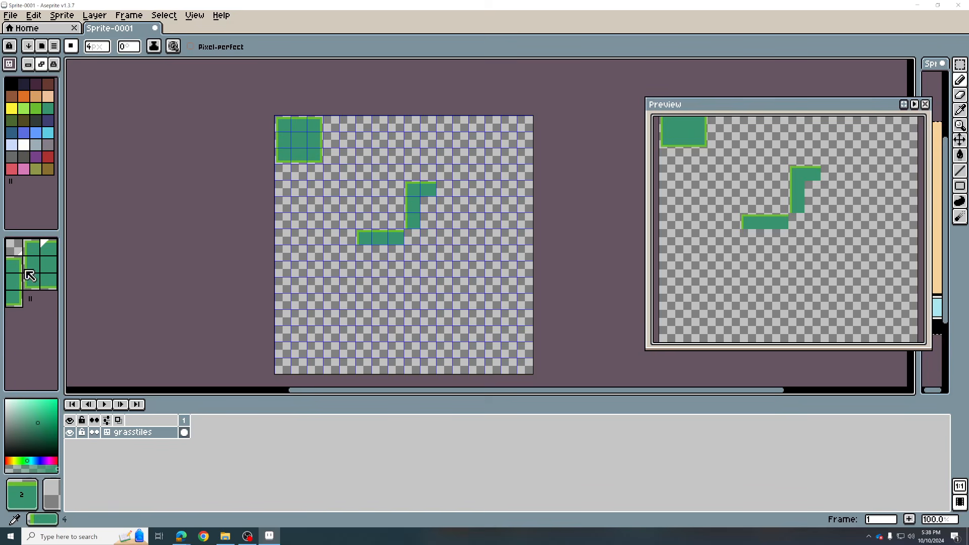
pyautogui.click(21, 273)
pyautogui.click(443, 189)
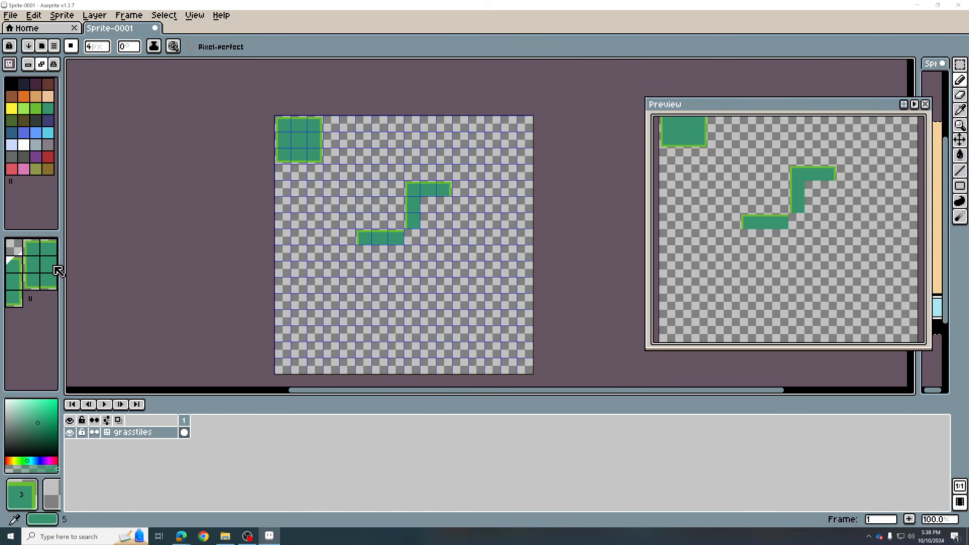
# Run right-edge tile 6 four cells down below the upper-right corner and end the column with lower-right corner tile 9
pyautogui.click(14, 283)
pyautogui.moveTo(443, 204); pyautogui.dragTo(444, 254)
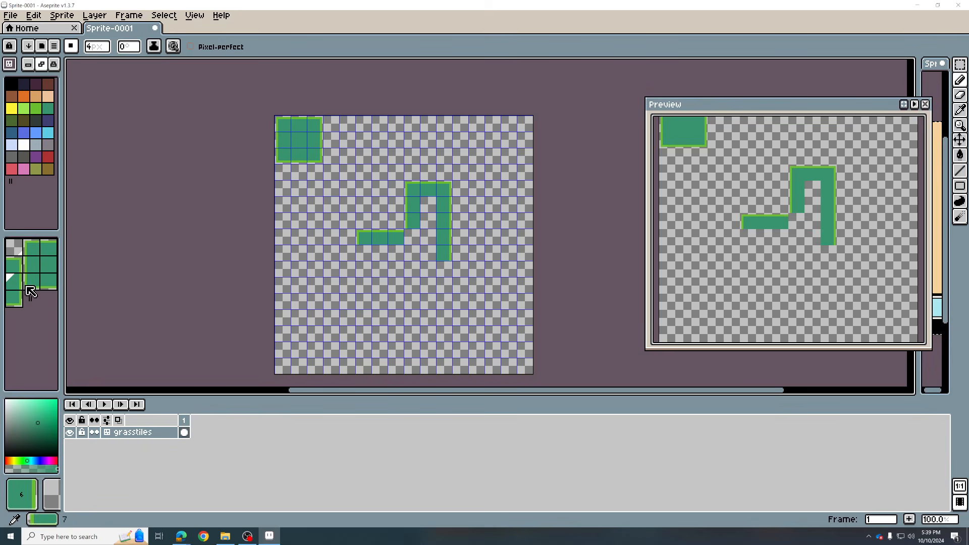
pyautogui.click(22, 301)
pyautogui.click(443, 268)
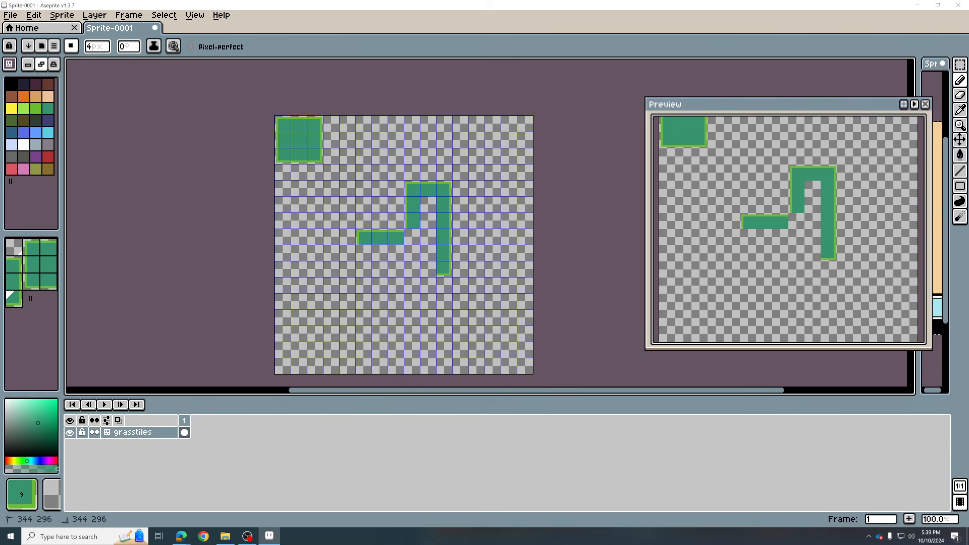
# Scatter lower-right corner tiles 9 over and around the placed tile shape, and undo these placements
pyautogui.click(441, 218)
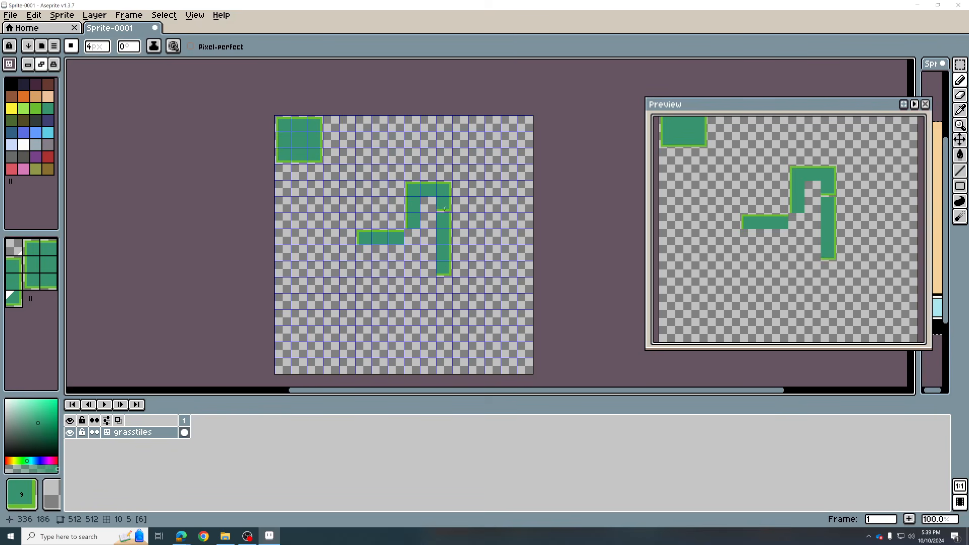
pyautogui.scroll(1, 444, 209)
pyautogui.moveTo(378, 169); pyautogui.dragTo(451, 230)
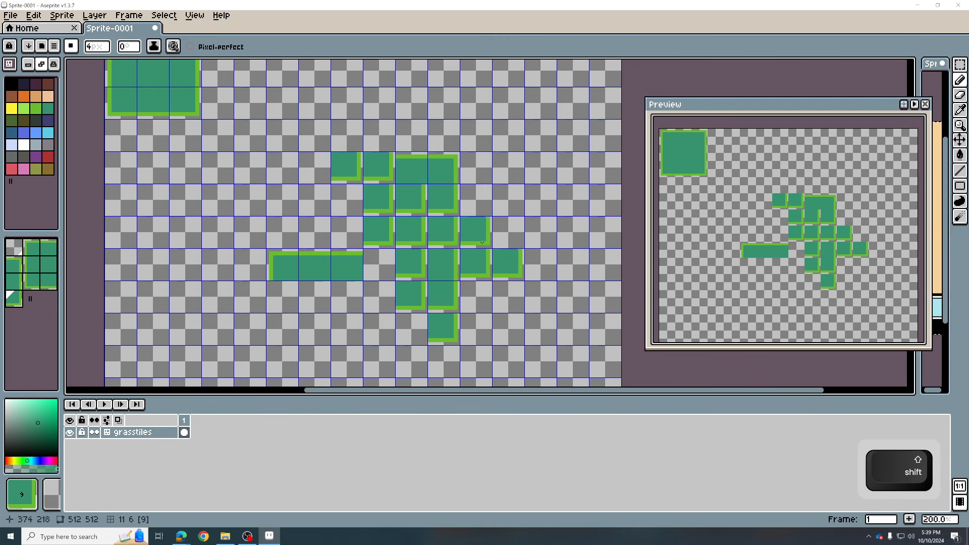
pyautogui.hotkey('ctrl', 'z')
pyautogui.moveTo(291, 127); pyautogui.dragTo(499, 290)
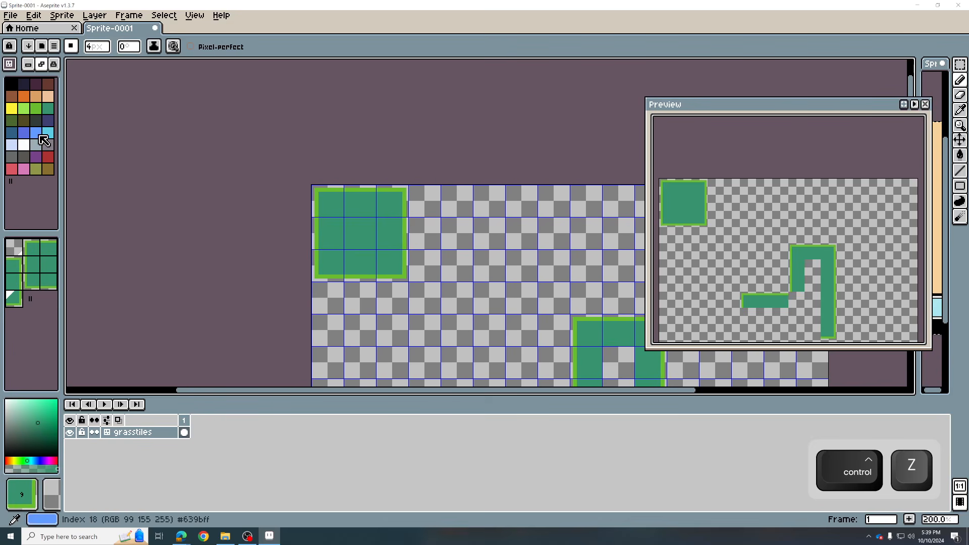
pyautogui.press('shift')
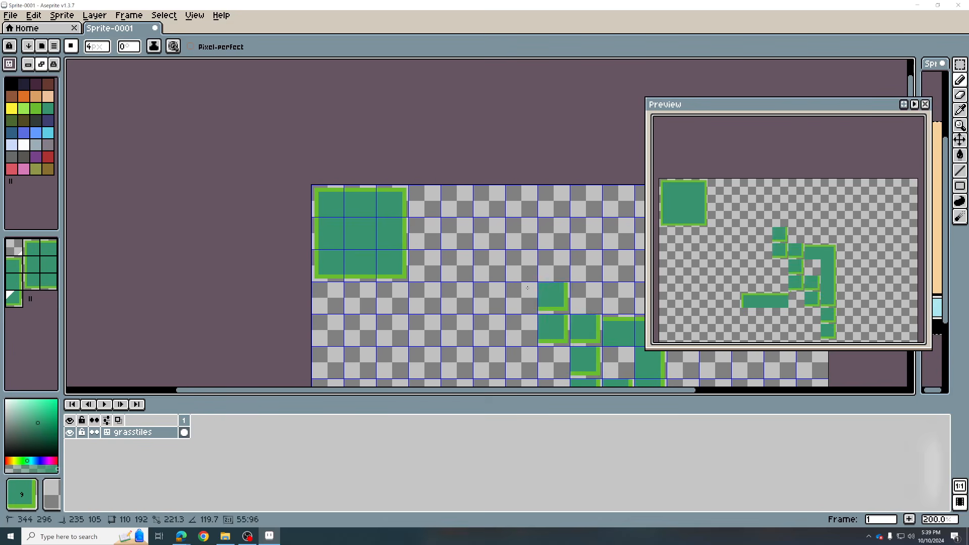
pyautogui.hotkey('shift', 'Tab')
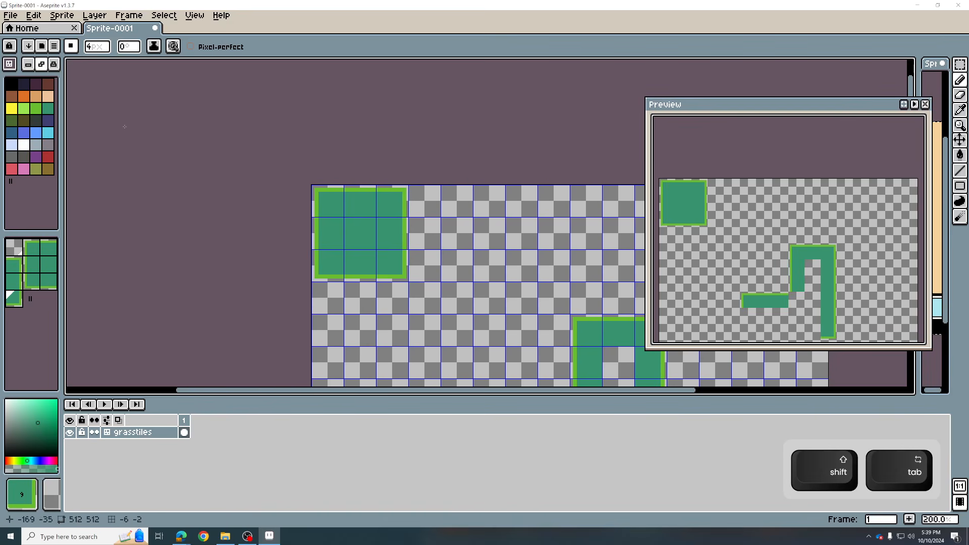
# Pencil freehand test lines in brown Idx-13 across the empty cells right of the square, and undo them
pyautogui.click(29, 119)
pyautogui.moveTo(419, 230); pyautogui.dragTo(443, 244)
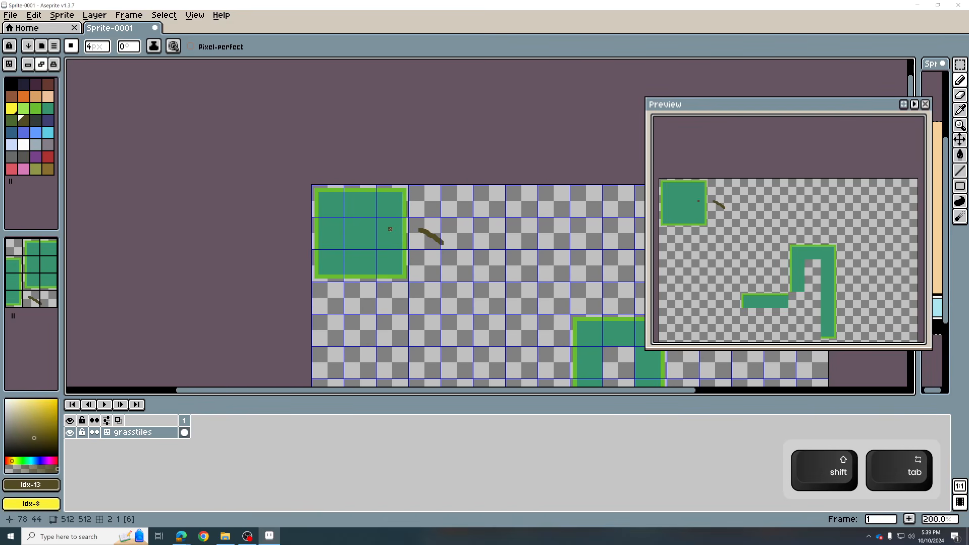
pyautogui.hotkey('ctrl', 'z')
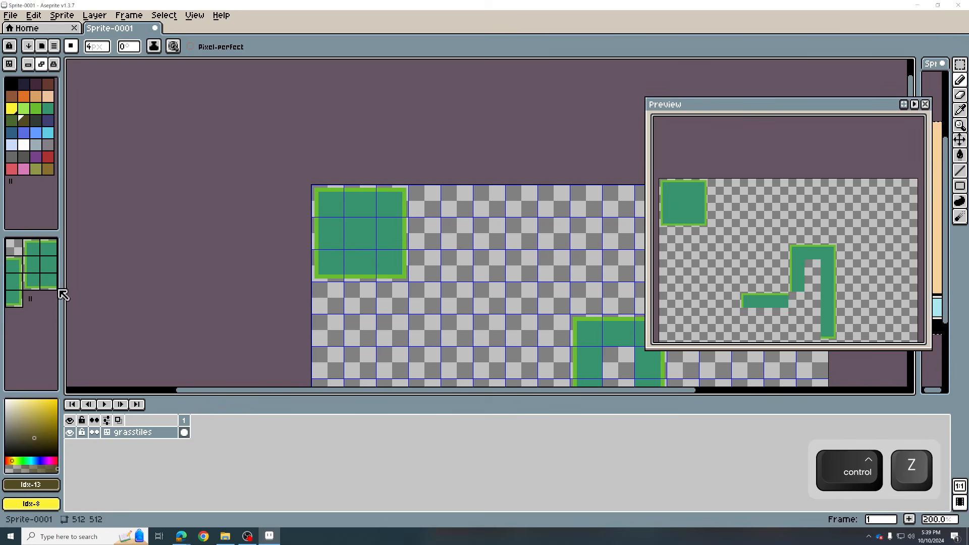
pyautogui.moveTo(415, 237)
pyautogui.mouseDown()
pyautogui.moveTo(454, 247)
pyautogui.moveTo(523, 236)
pyautogui.mouseUp()
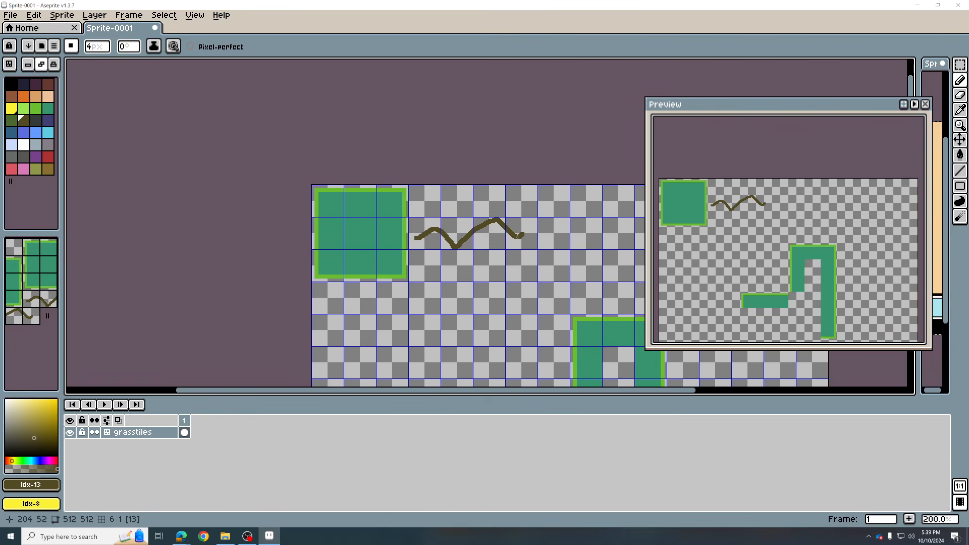
pyautogui.hotkey('ctrl', 'z')
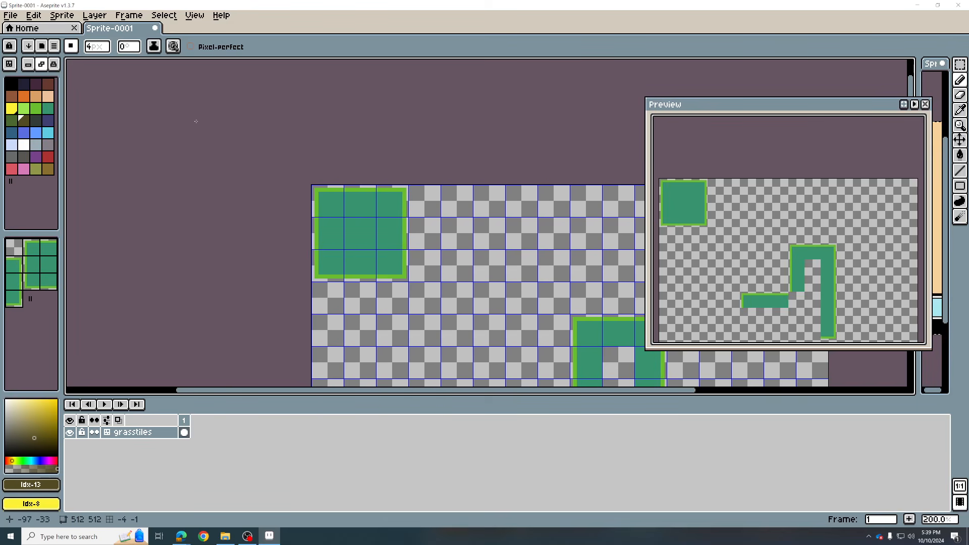
# Set the Pencil to Shading ink with the green ramp Idx-9 to Idx-11 and a 9 px square brush
pyautogui.click(35, 108)
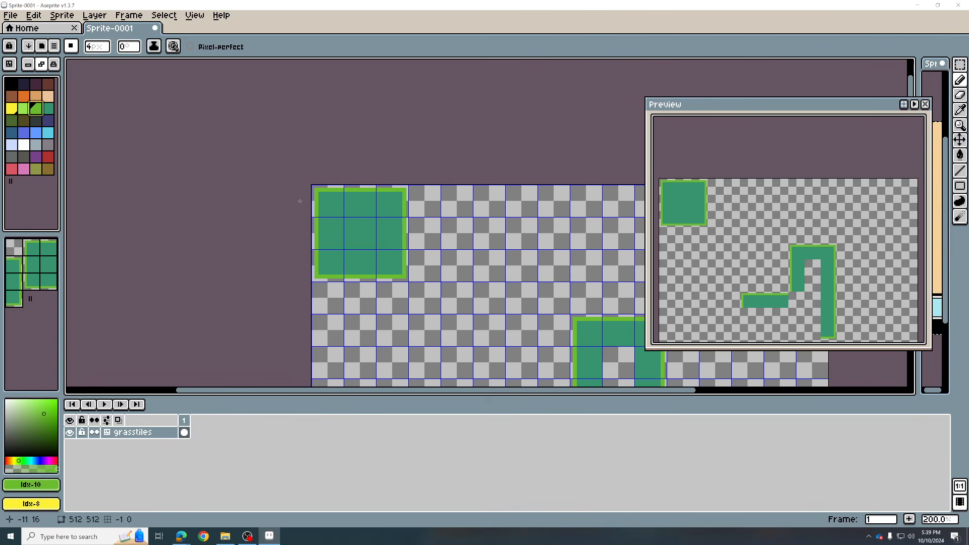
pyautogui.press('[')
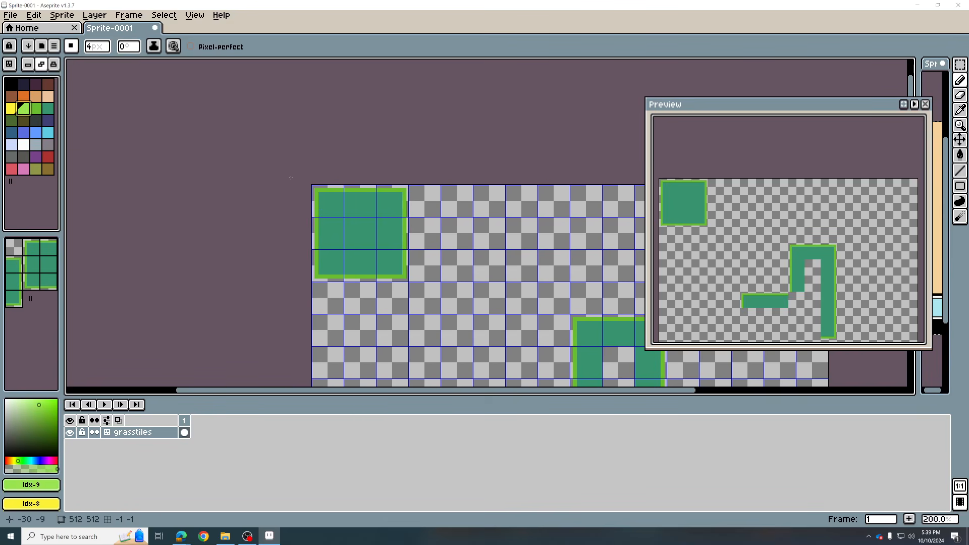
pyautogui.scroll(3, 323, 181)
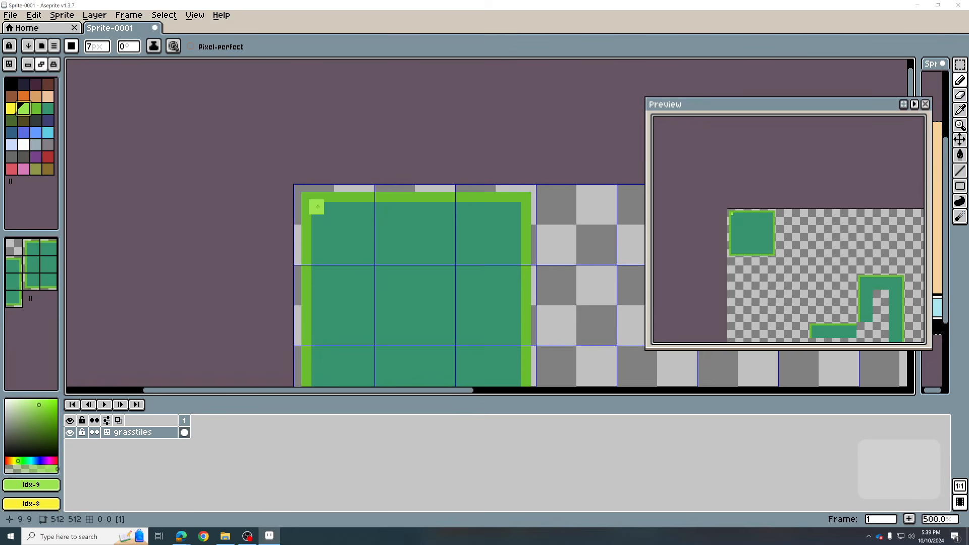
pyautogui.keyDown('ctrl'); pyautogui.scroll(-3, 305, 194); pyautogui.keyUp('ctrl')
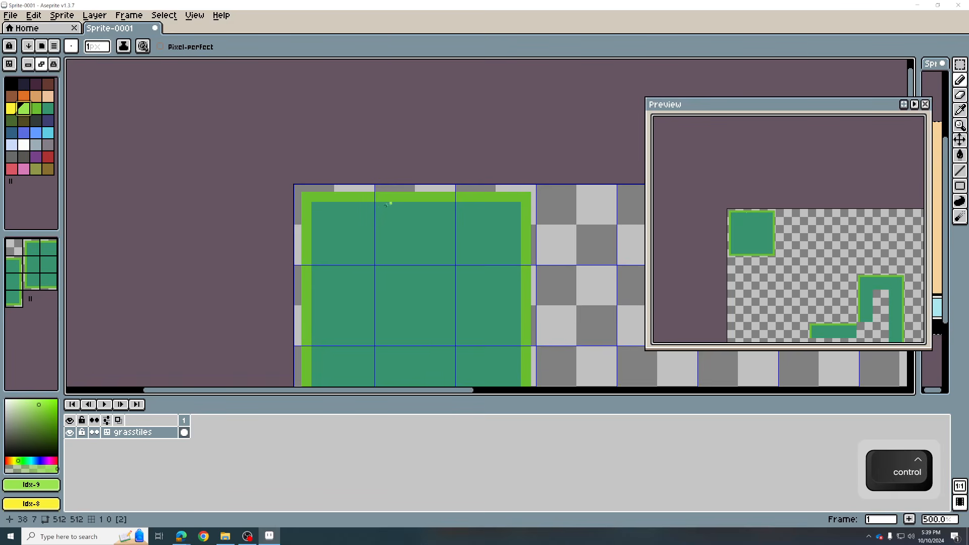
pyautogui.moveTo(449, 240); pyautogui.dragTo(401, 166)
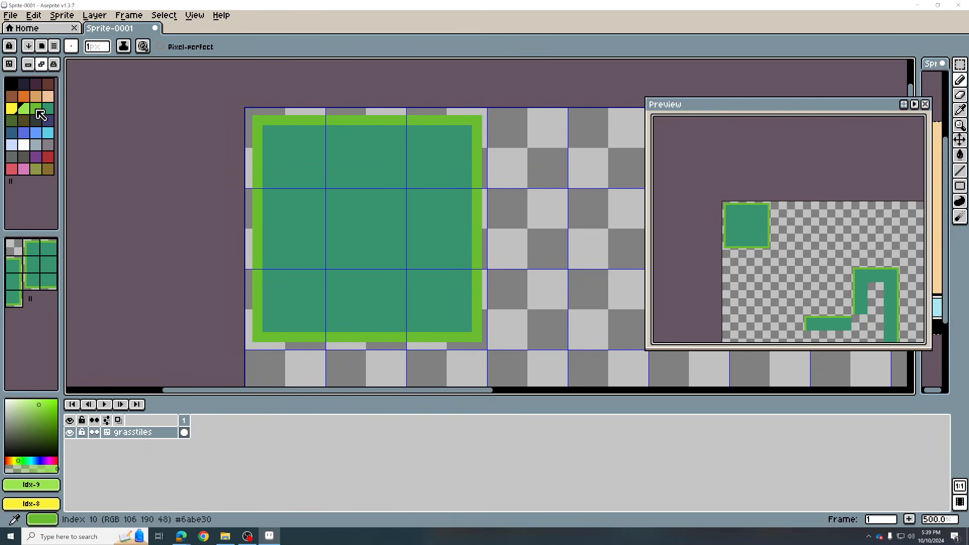
pyautogui.click(37, 110)
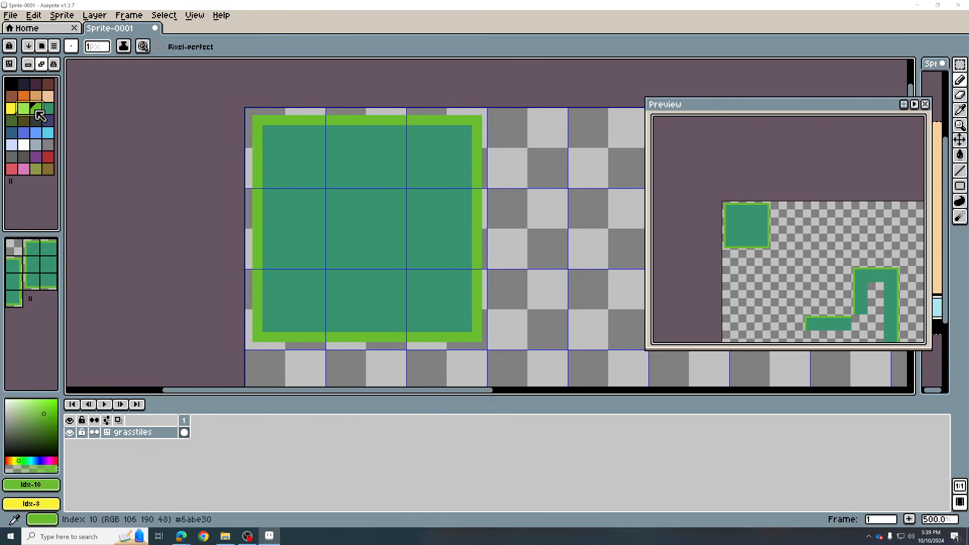
pyautogui.click(44, 110)
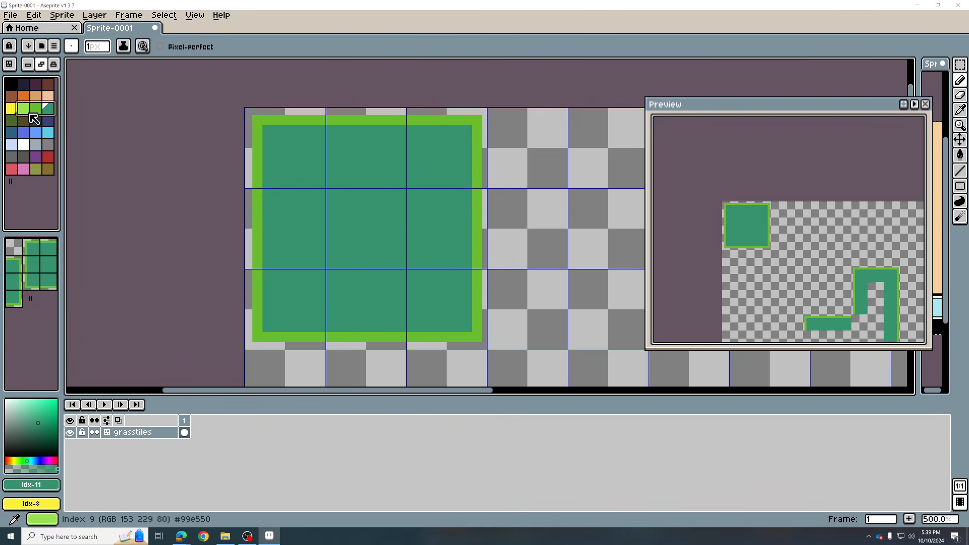
pyautogui.click(124, 47)
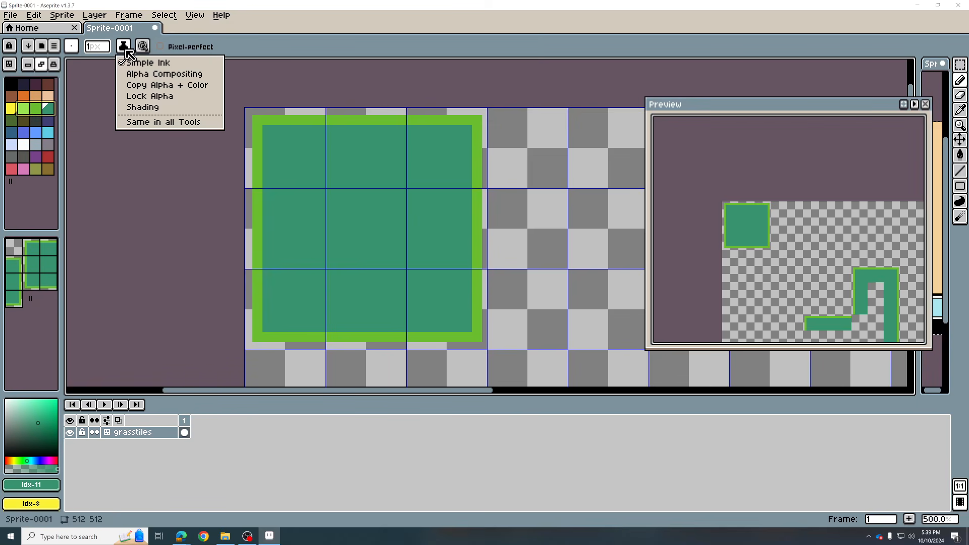
pyautogui.click(164, 109)
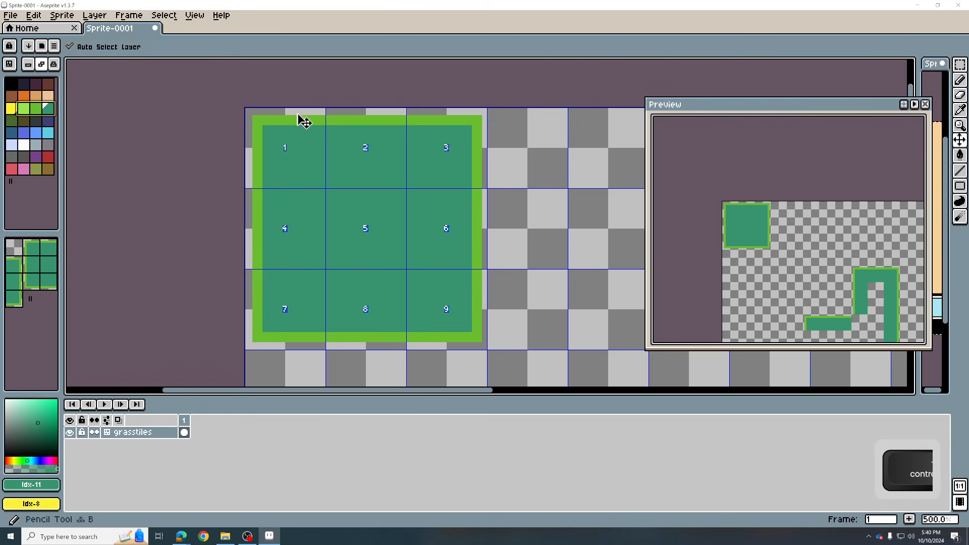
pyautogui.scroll(-8, 327, 136)
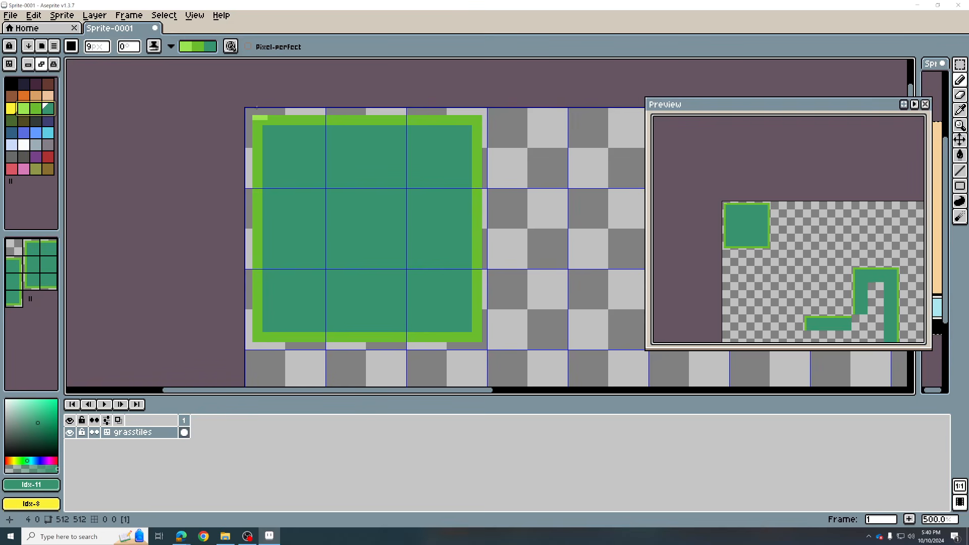
# Shade the square's top edge in lighter green and try darker shading strokes on its upper-left border
pyautogui.click(256, 106)
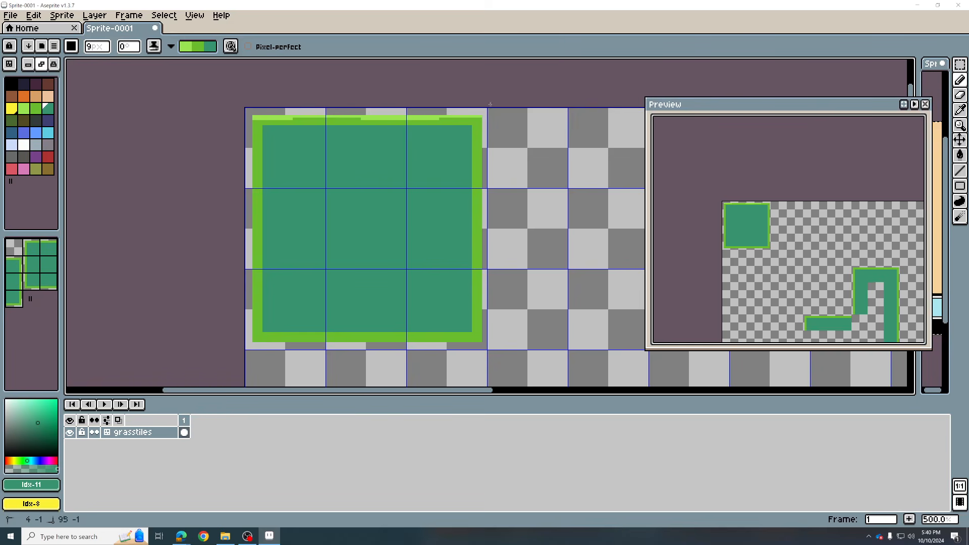
pyautogui.moveTo(490, 104); pyautogui.dragTo(492, 104)
pyautogui.rightClick(266, 137)
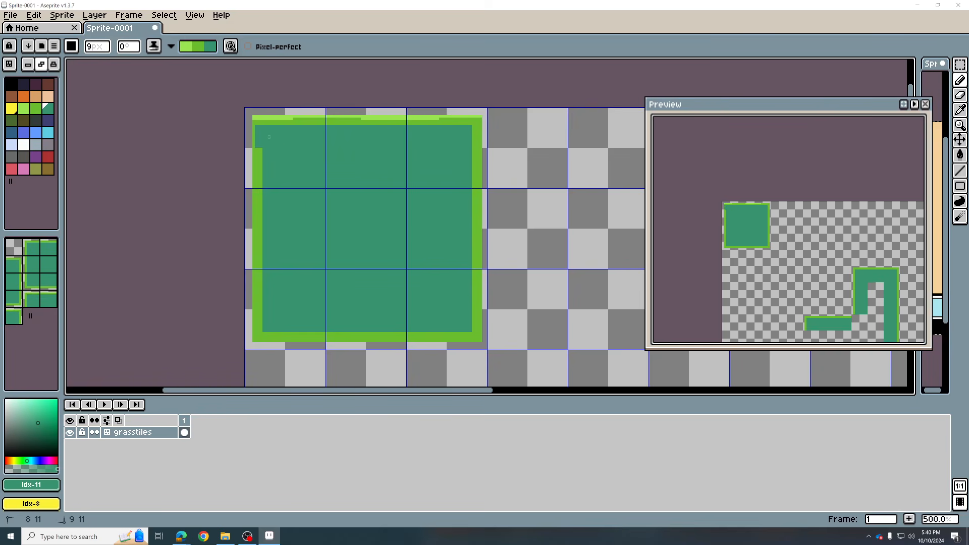
pyautogui.moveTo(248, 131); pyautogui.dragTo(251, 159)
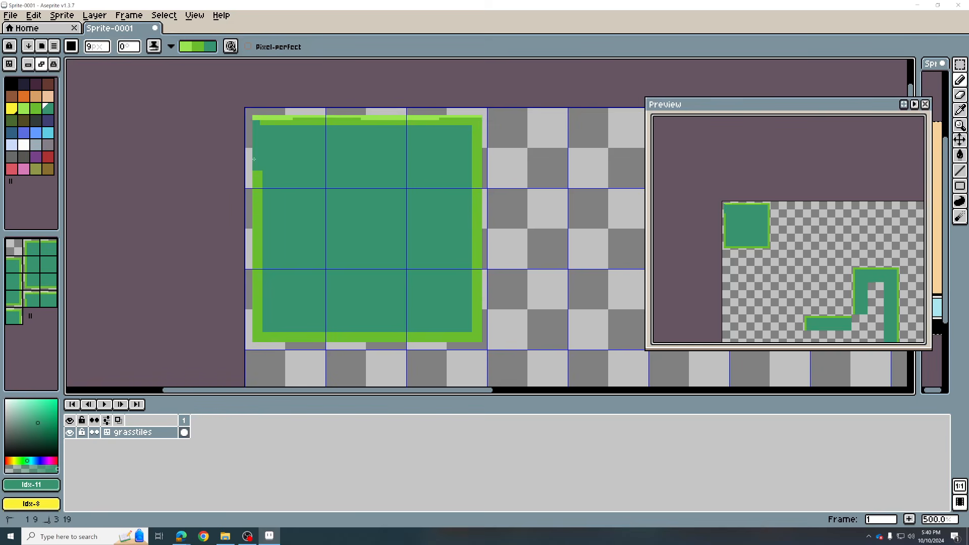
pyautogui.hotkey('ctrl', 'z')
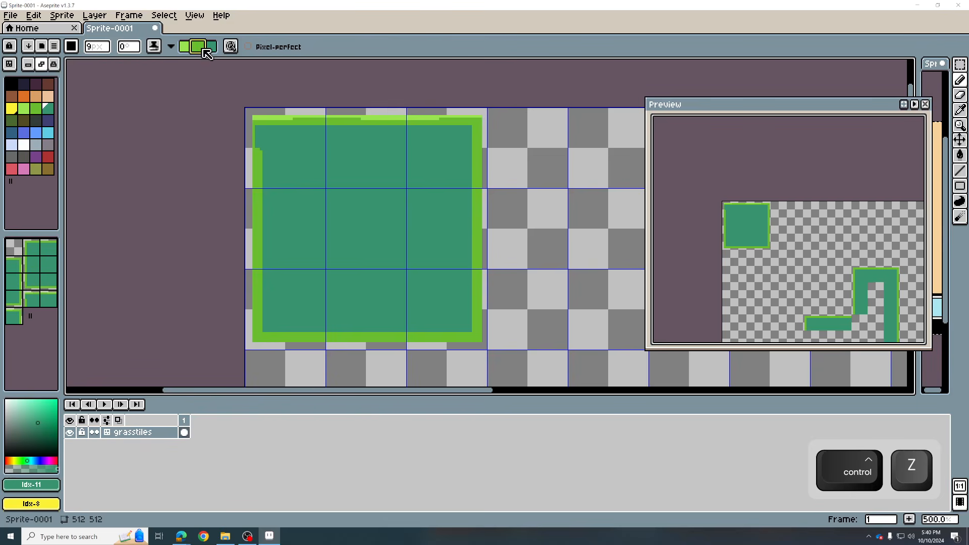
pyautogui.click(276, 119)
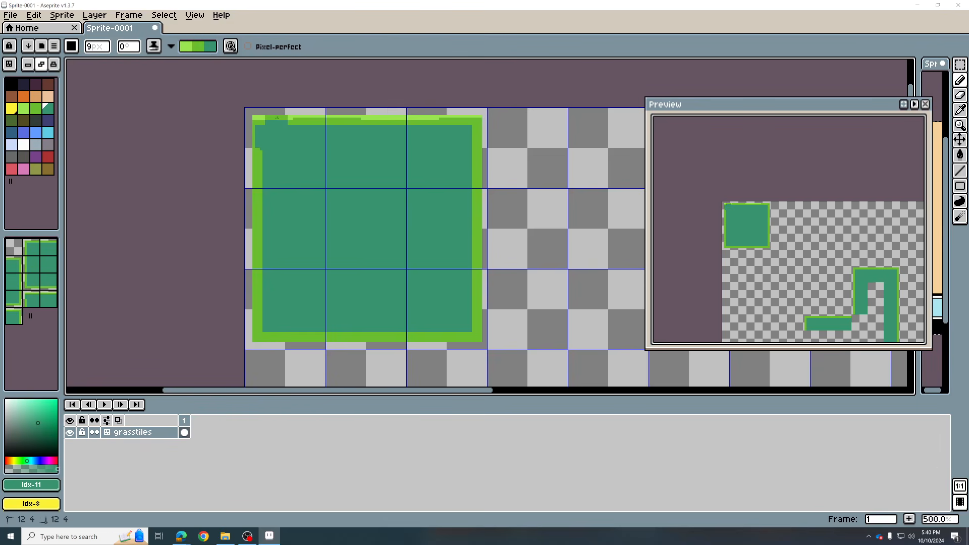
pyautogui.hotkey('ctrl', 'z')
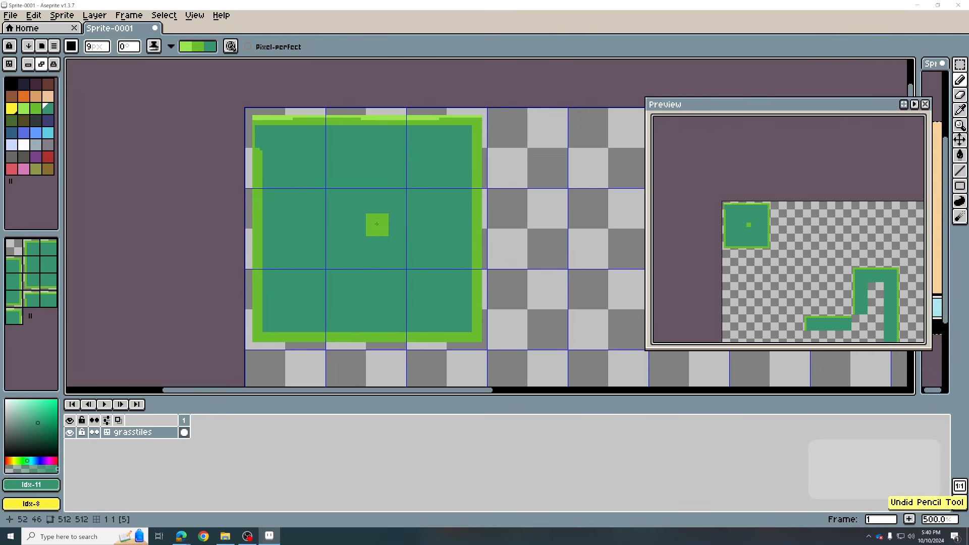
# Scribble freehand shading strokes across the square's interior, and undo them together with the upper-left border shading
pyautogui.moveTo(367, 174)
pyautogui.mouseDown()
pyautogui.moveTo(334, 232)
pyautogui.moveTo(417, 257)
pyautogui.mouseUp()
pyautogui.moveTo(427, 217)
pyautogui.mouseDown()
pyautogui.moveTo(394, 240)
pyautogui.moveTo(337, 197)
pyautogui.moveTo(318, 254)
pyautogui.moveTo(409, 244)
pyautogui.moveTo(328, 291)
pyautogui.moveTo(272, 238)
pyautogui.mouseUp()
pyautogui.moveTo(303, 241)
pyautogui.mouseDown()
pyautogui.moveTo(341, 246)
pyautogui.moveTo(393, 181)
pyautogui.moveTo(364, 175)
pyautogui.mouseUp()
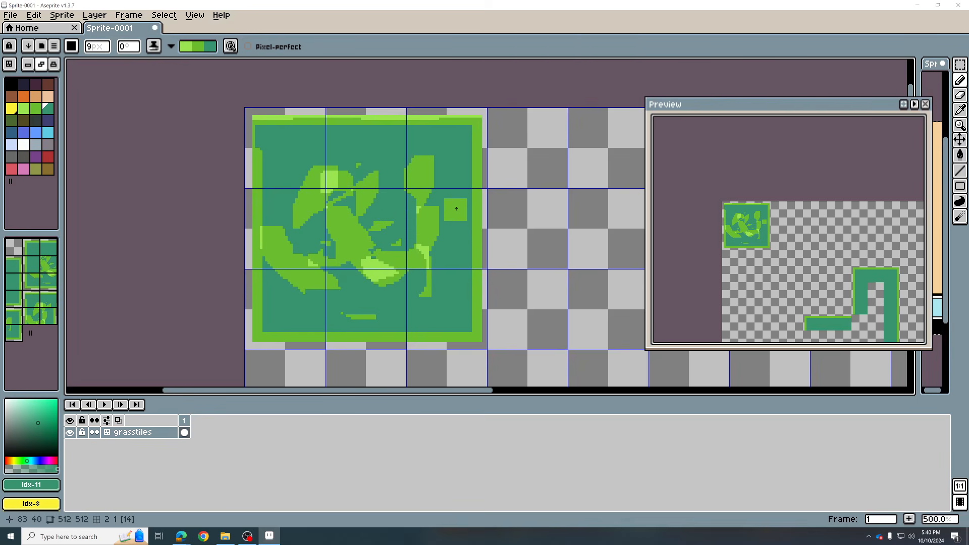
pyautogui.hotkey('ctrl', 'z')
pyautogui.hotkey('ctrl', 'z')
pyautogui.hotkey('ctrl', 'z')
pyautogui.hotkey('ctrl', 'z')
pyautogui.hotkey('ctrl', 'z')
pyautogui.hotkey('ctrl', 'z')
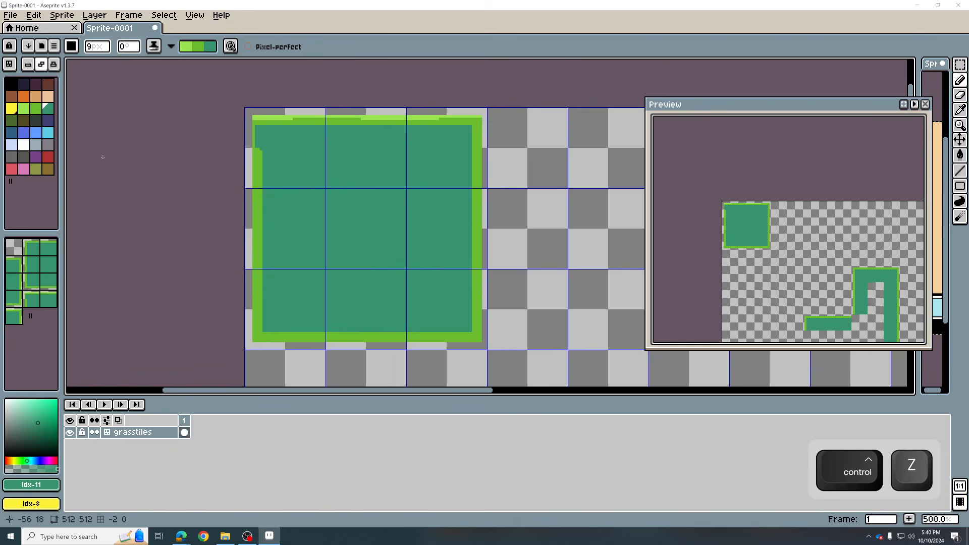
pyautogui.hotkey('ctrl', 'z')
pyautogui.hotkey('ctrl', 'z')
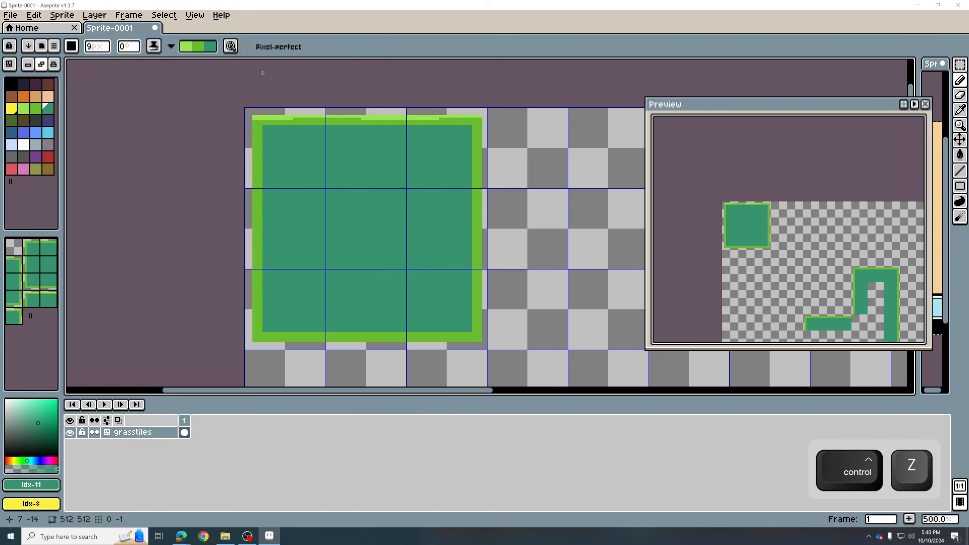
# Switch to the 9 px round brush, undo a trial shading stroke on the square's right edge, and restore the top-edge shading
pyautogui.click(72, 46)
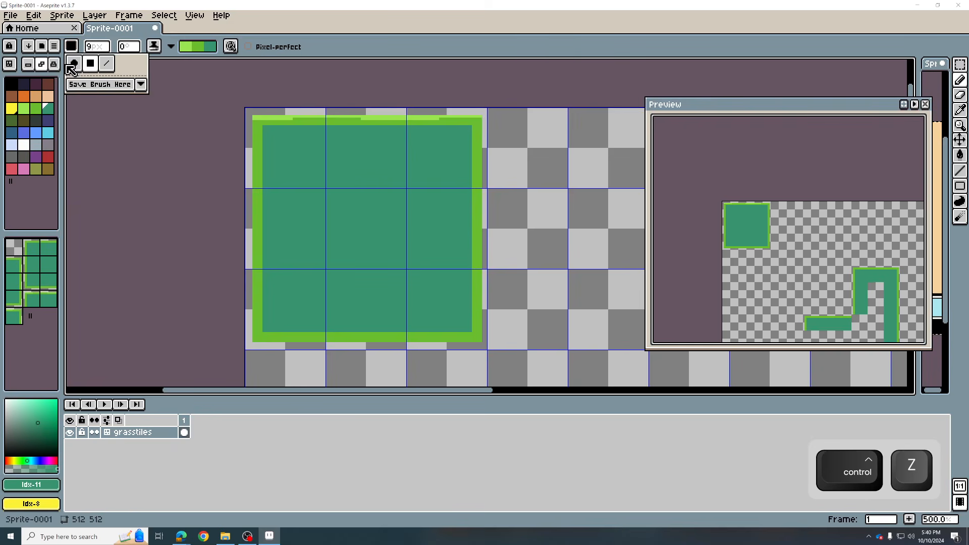
pyautogui.click(81, 65)
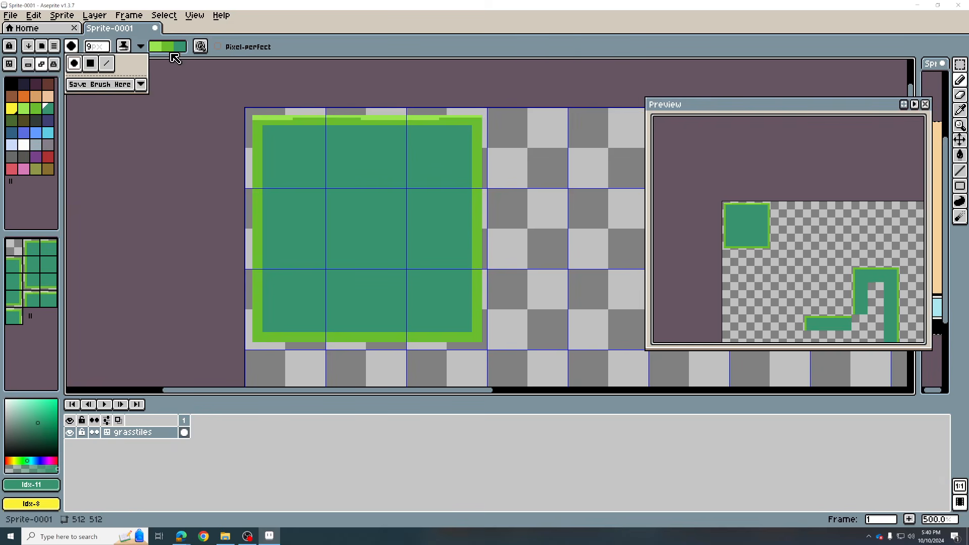
pyautogui.moveTo(490, 121); pyautogui.dragTo(489, 126)
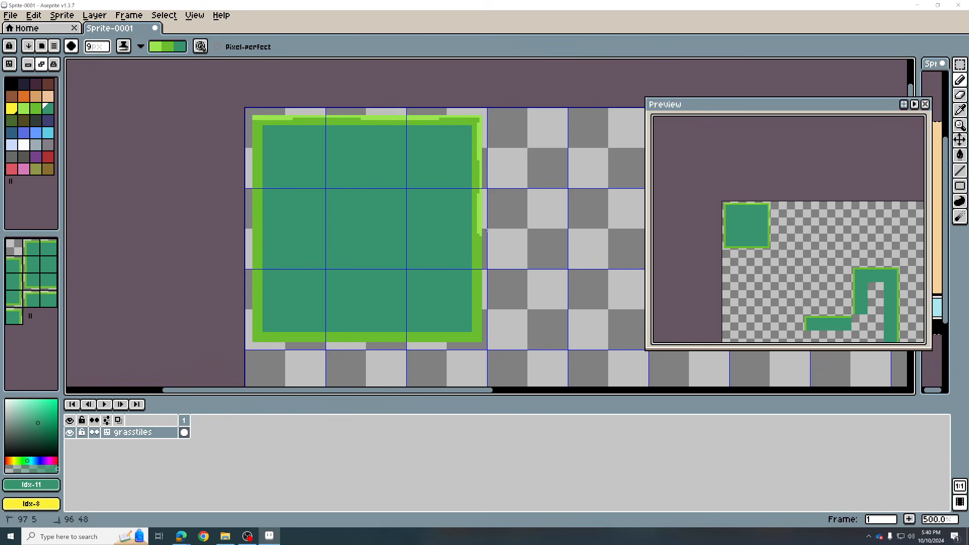
pyautogui.hotkey('ctrl', 'z')
pyautogui.hotkey('ctrl', 'z')
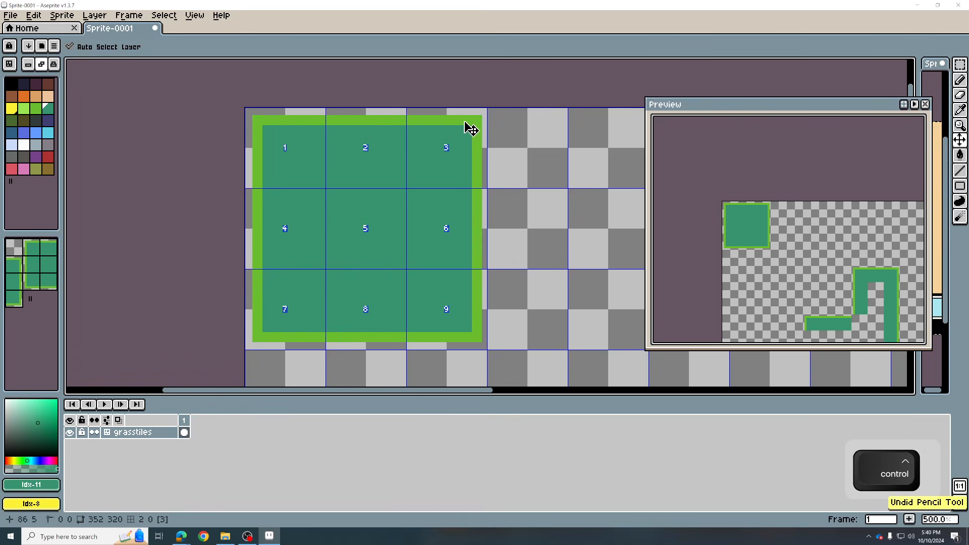
pyautogui.hotkey('ctrl', 'y')
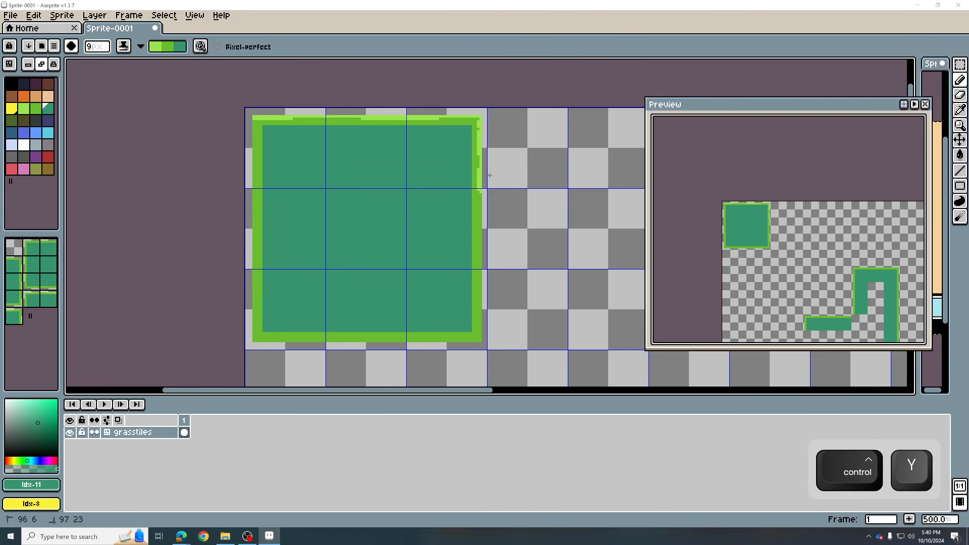
# Shade an irregular lighter green rim along the square's right, bottom and left edges
pyautogui.moveTo(489, 176); pyautogui.dragTo(489, 215)
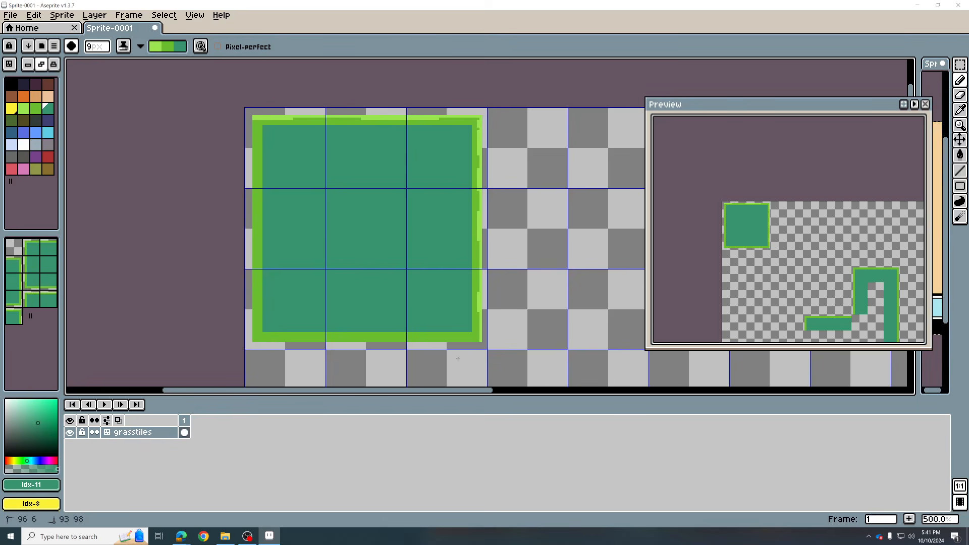
pyautogui.moveTo(458, 359); pyautogui.dragTo(454, 356)
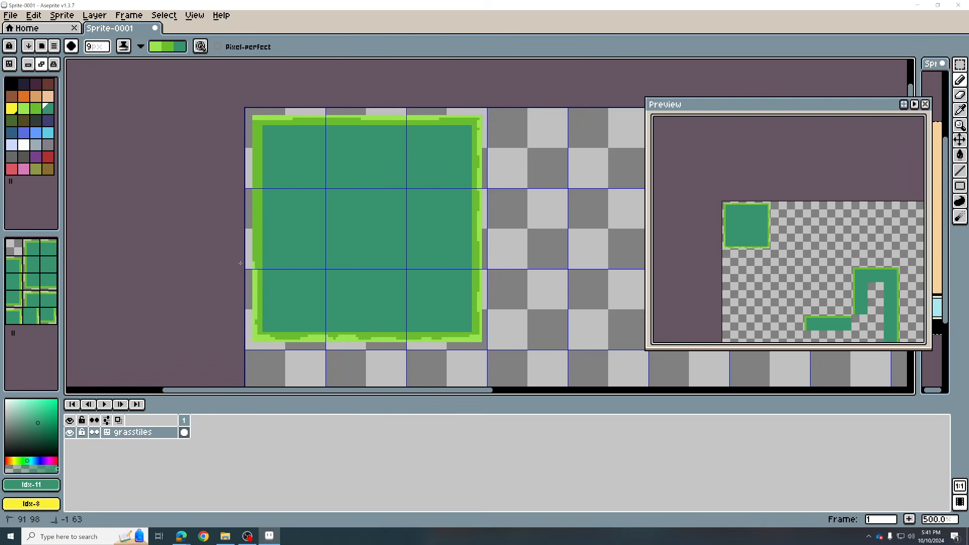
pyautogui.moveTo(243, 218); pyautogui.dragTo(243, 166)
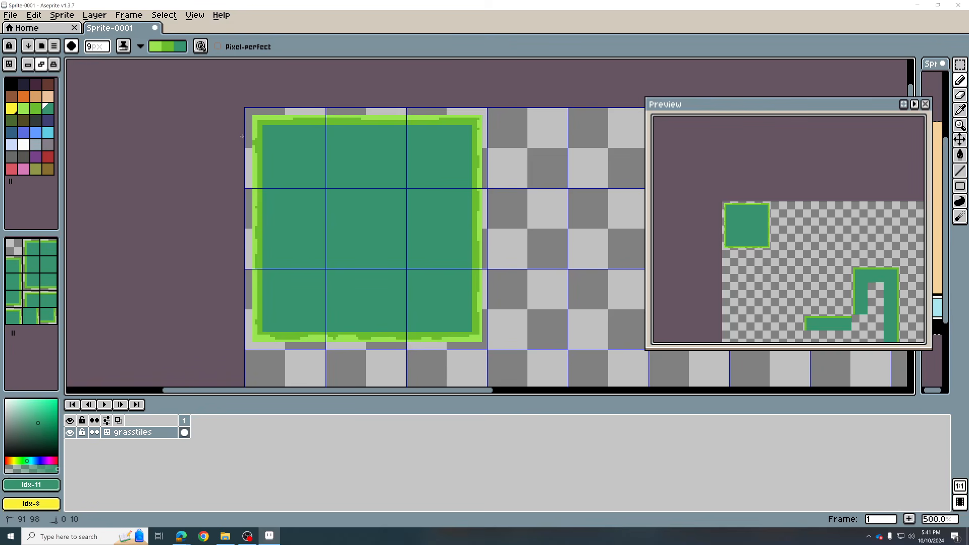
pyautogui.moveTo(247, 140); pyautogui.dragTo(247, 140)
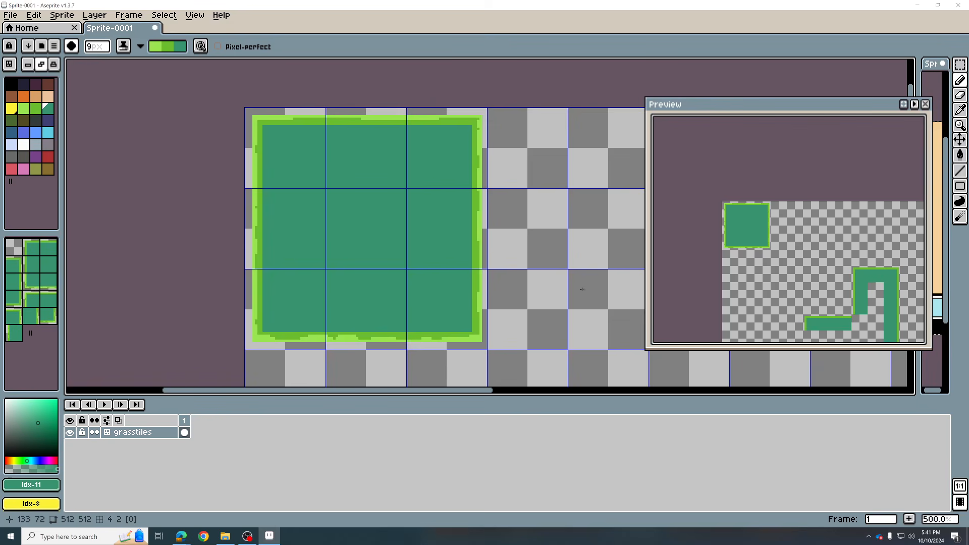
# Compare the shaded square with the separately placed tiles, and undo all of the square's edge shading
pyautogui.scroll(-2, 563, 266)
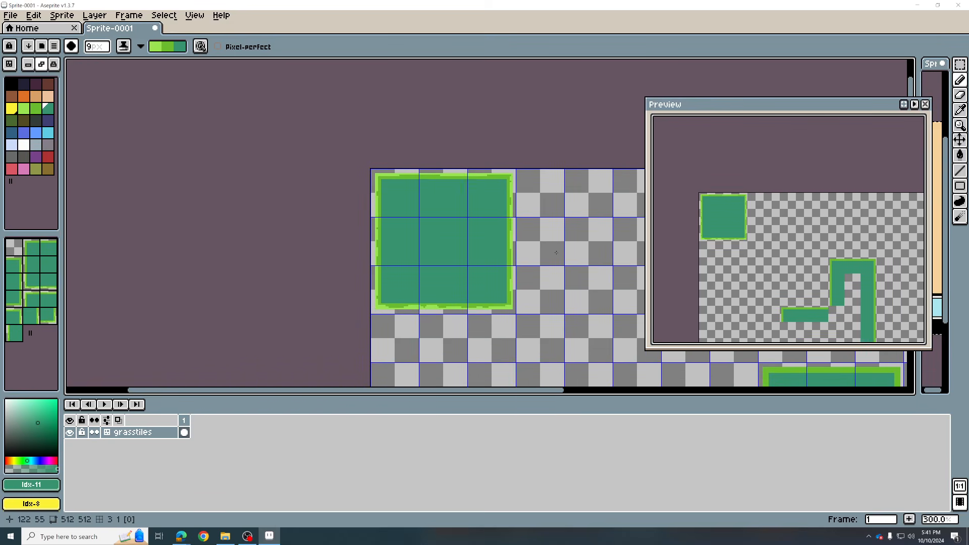
pyautogui.moveTo(566, 325); pyautogui.dragTo(297, 152)
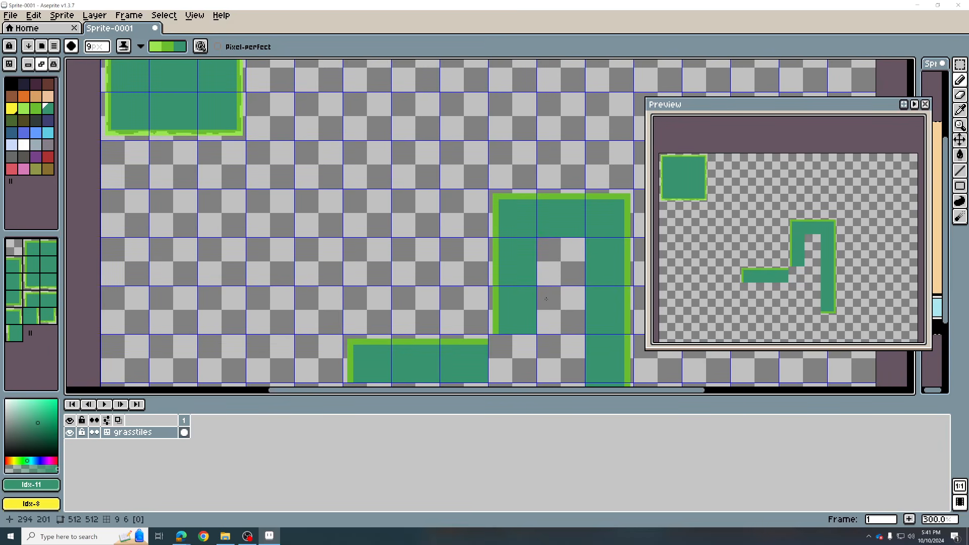
pyautogui.moveTo(240, 125)
pyautogui.mouseDown()
pyautogui.moveTo(264, 133)
pyautogui.moveTo(362, 239)
pyautogui.mouseUp()
pyautogui.moveTo(555, 354); pyautogui.dragTo(449, 218)
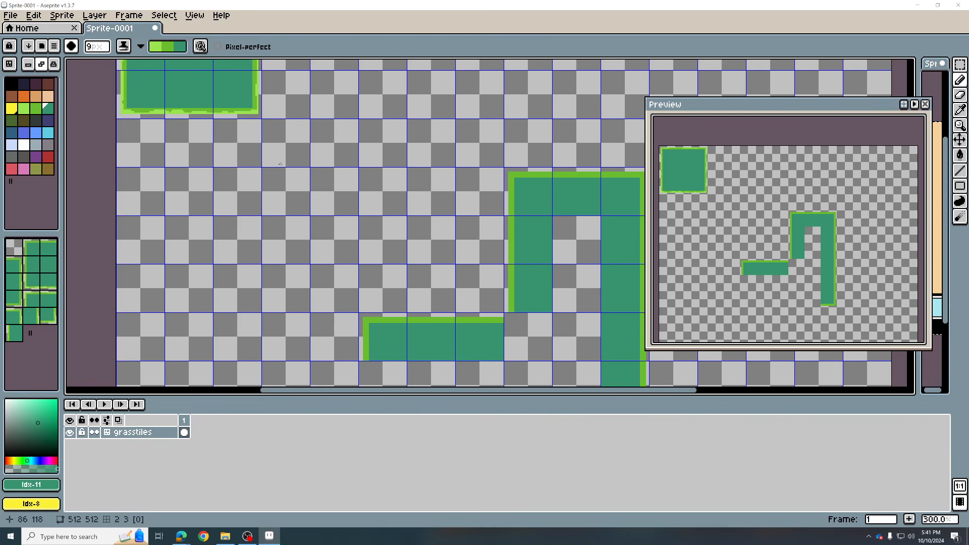
pyautogui.moveTo(290, 125); pyautogui.dragTo(362, 231)
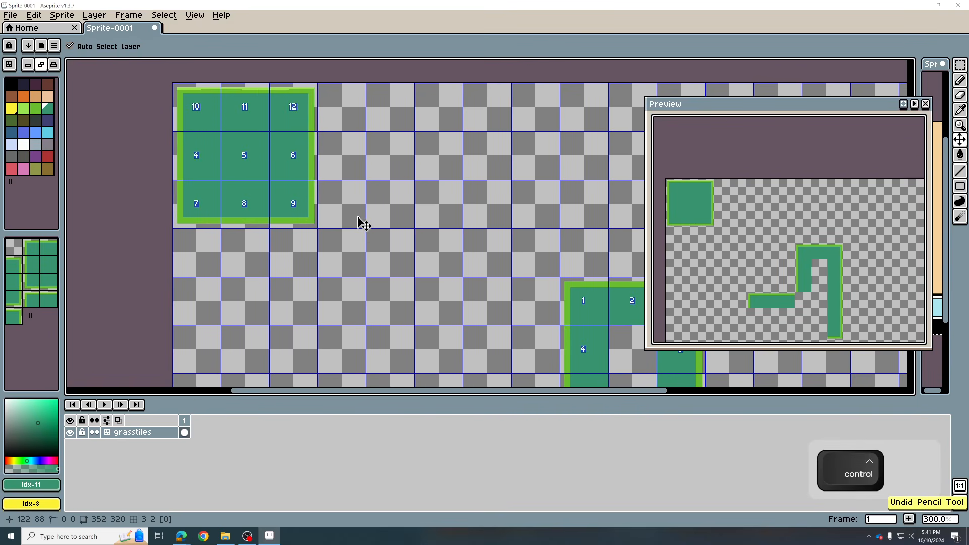
pyautogui.hotkey('ctrl', 'z')
pyautogui.moveTo(434, 262); pyautogui.dragTo(398, 217)
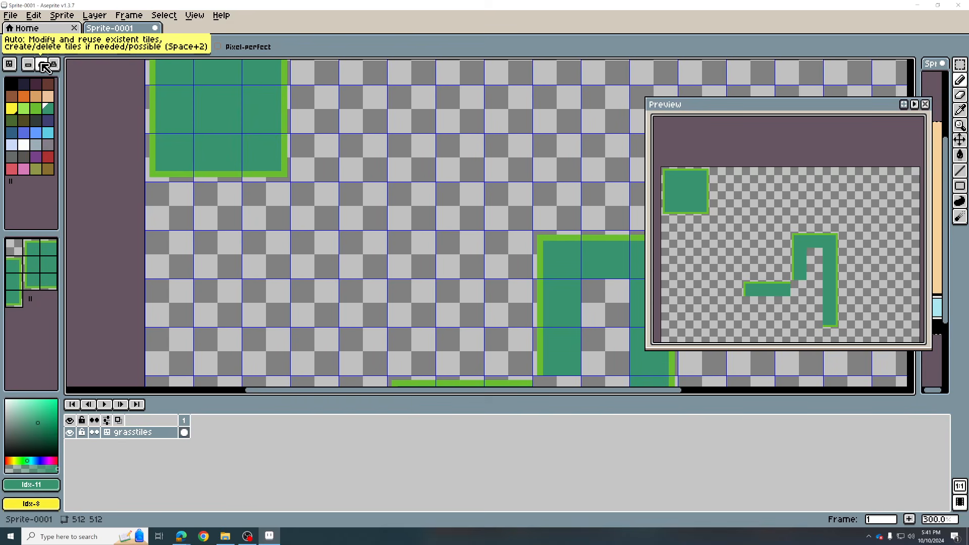
# Pencil small test dabs in green Idx-10 on empty cells below and beside the square
pyautogui.press('b')
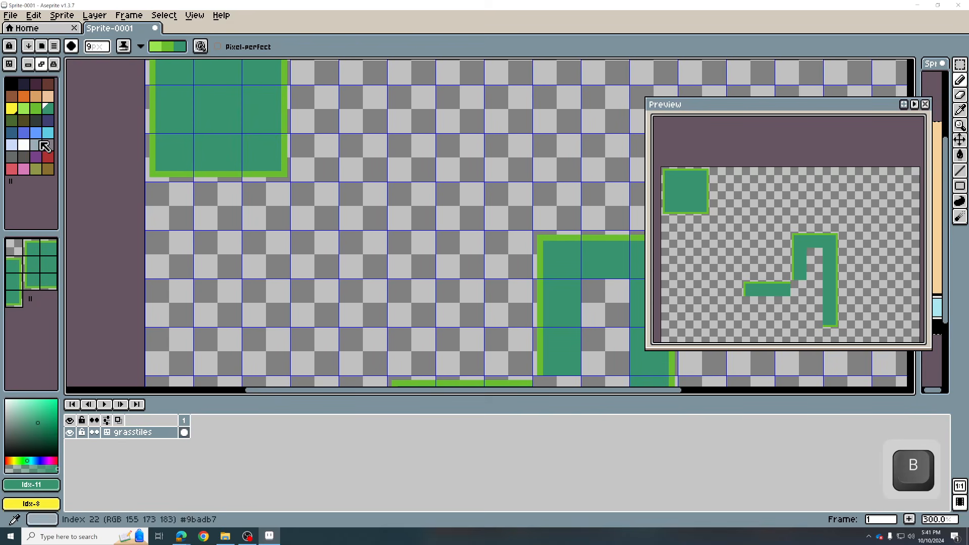
pyautogui.click(35, 108)
pyautogui.moveTo(379, 151); pyautogui.dragTo(382, 170)
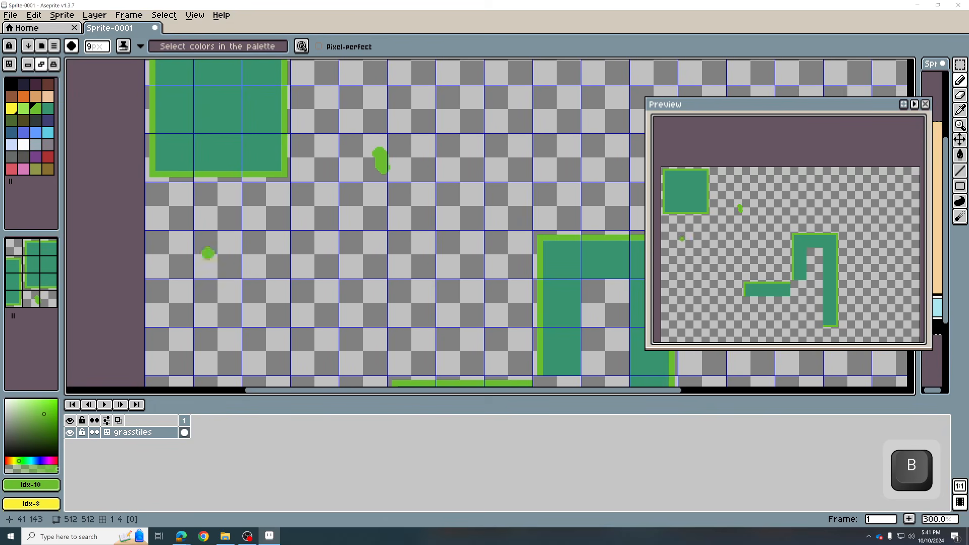
# Undo the test dabs and select palette colors Idx-9 through Idx-11 as the shading range
pyautogui.hotkey('ctrl', 'z')
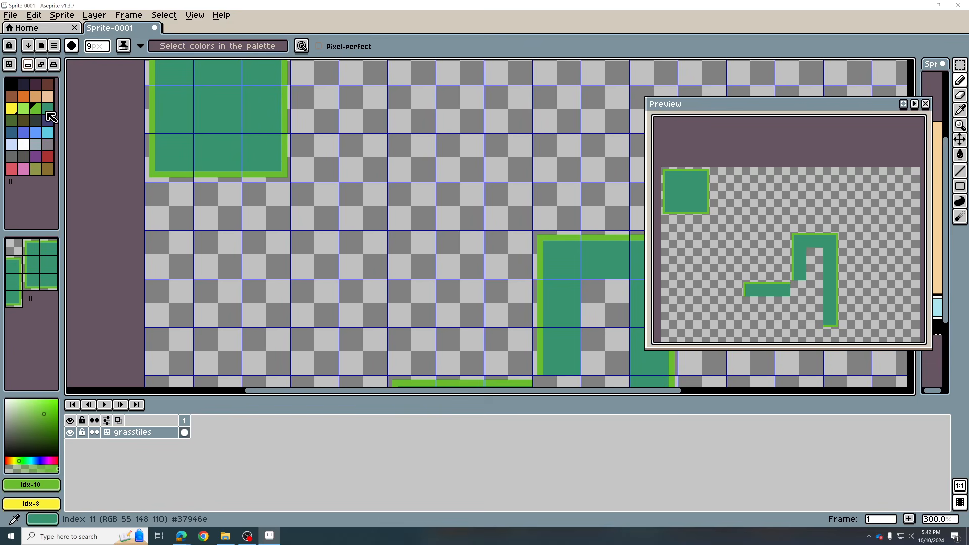
pyautogui.click(28, 110)
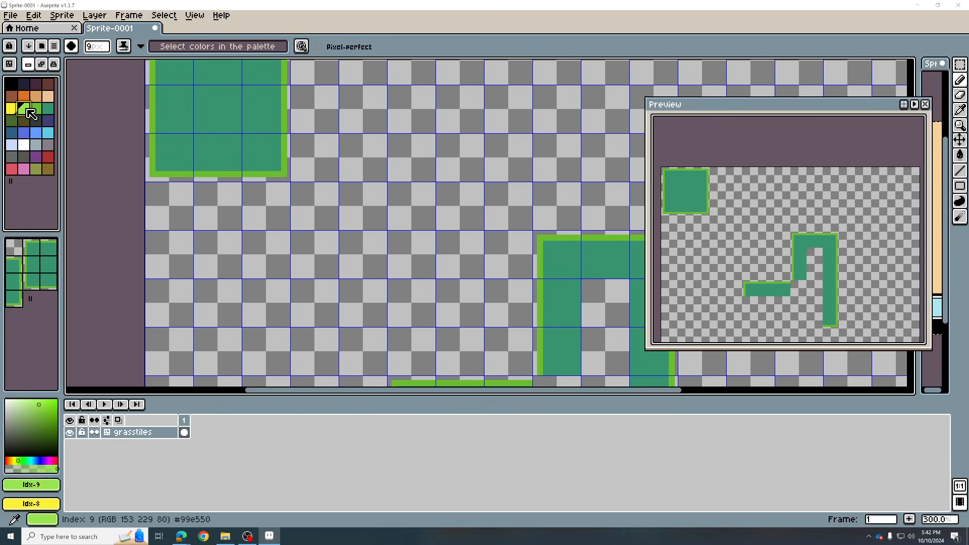
pyautogui.moveTo(30, 114); pyautogui.dragTo(48, 110)
# Shade an irregular lighter Idx-9 rim along the bottom, right, top and left edges of the square's outline
pyautogui.scroll(3, 162, 177)
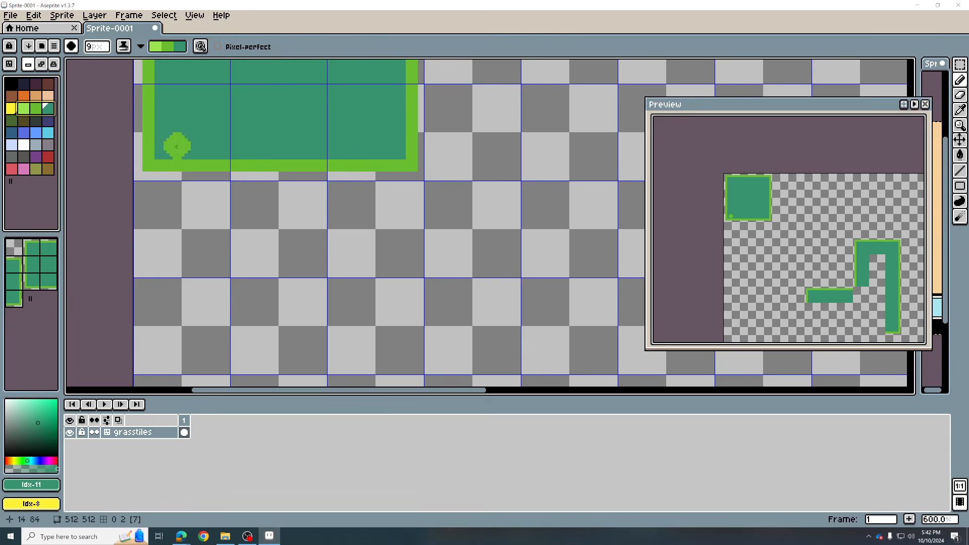
pyautogui.moveTo(152, 174); pyautogui.dragTo(418, 171)
pyautogui.scroll(-2, 461, 122)
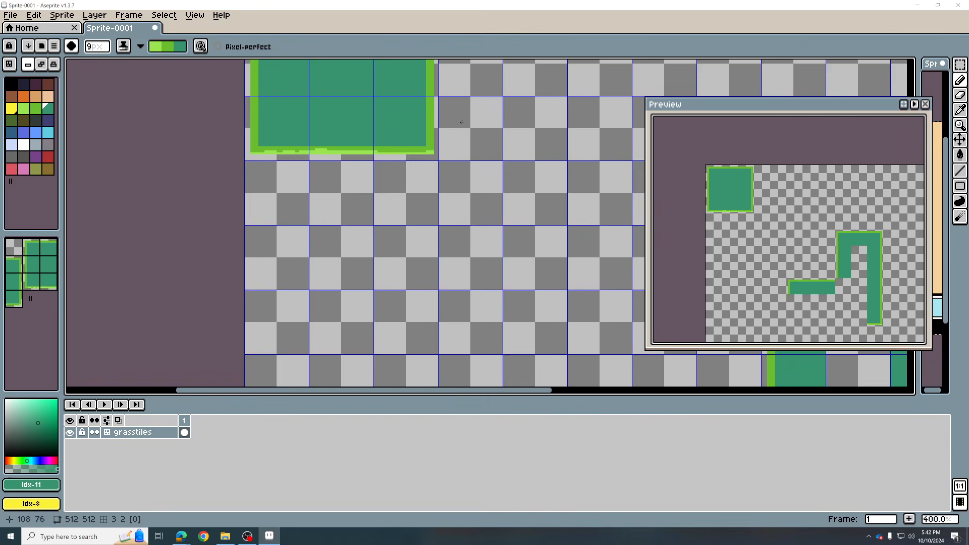
pyautogui.moveTo(461, 122)
pyautogui.mouseDown()
pyautogui.moveTo(422, 255)
pyautogui.moveTo(393, 292)
pyautogui.mouseUp()
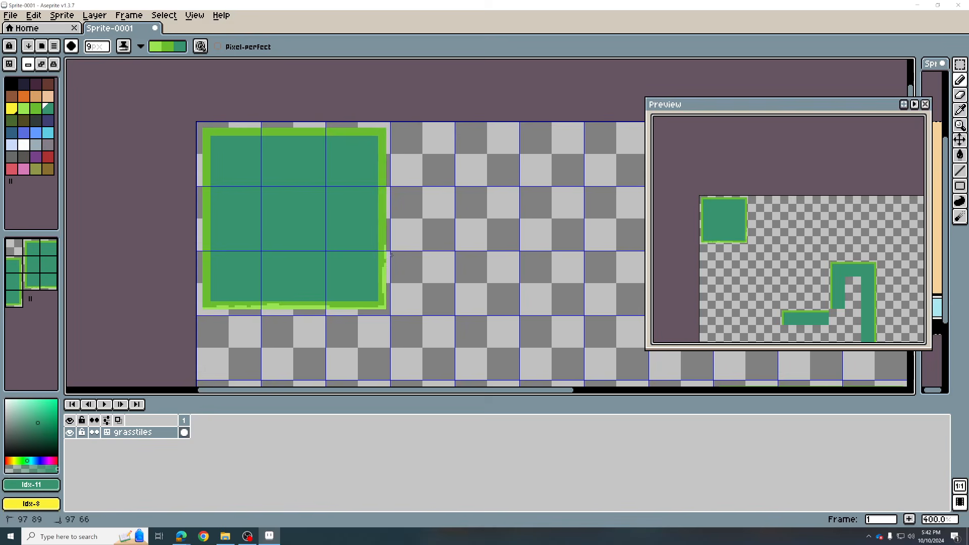
pyautogui.moveTo(390, 248)
pyautogui.mouseDown()
pyautogui.moveTo(396, 227)
pyautogui.moveTo(380, 224)
pyautogui.moveTo(389, 197)
pyautogui.moveTo(396, 221)
pyautogui.mouseUp()
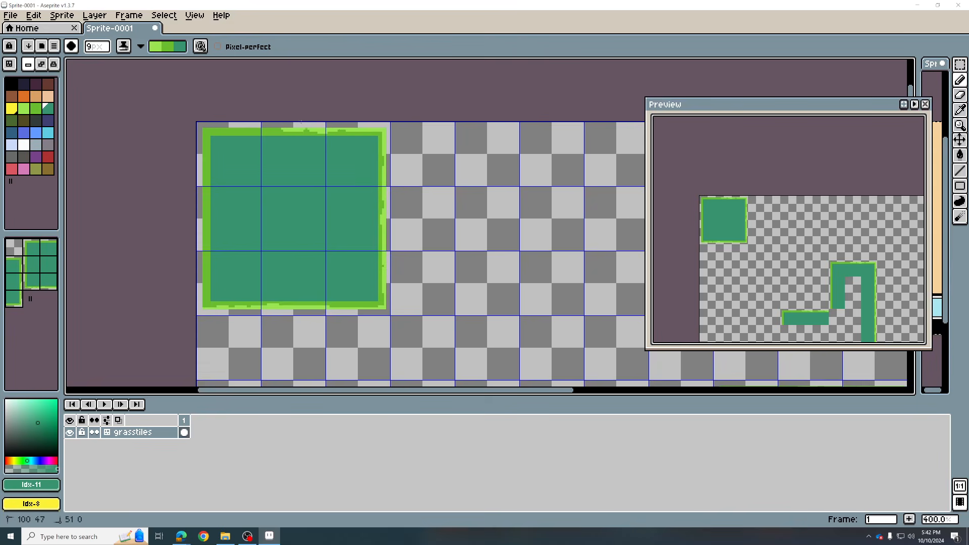
pyautogui.scroll(3, 888, 258)
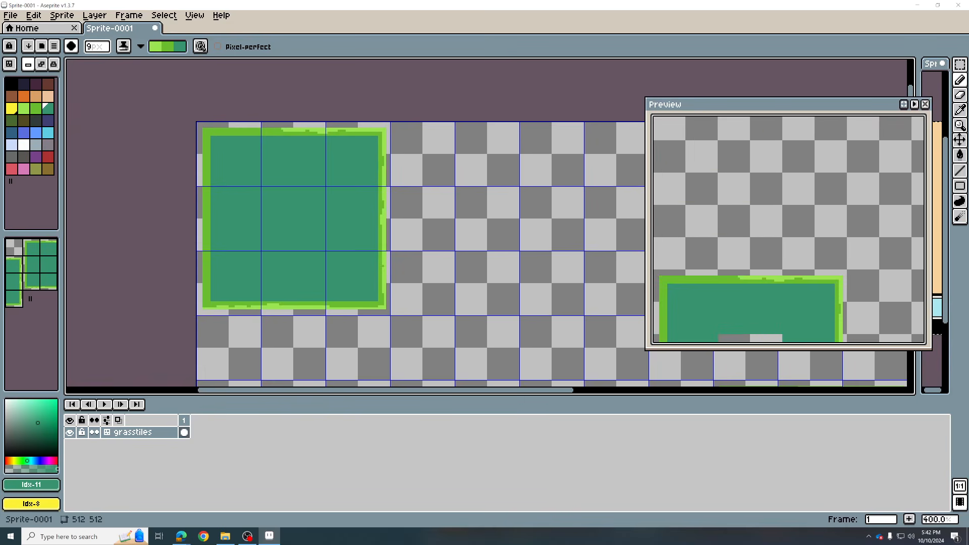
pyautogui.moveTo(276, 124); pyautogui.dragTo(277, 122)
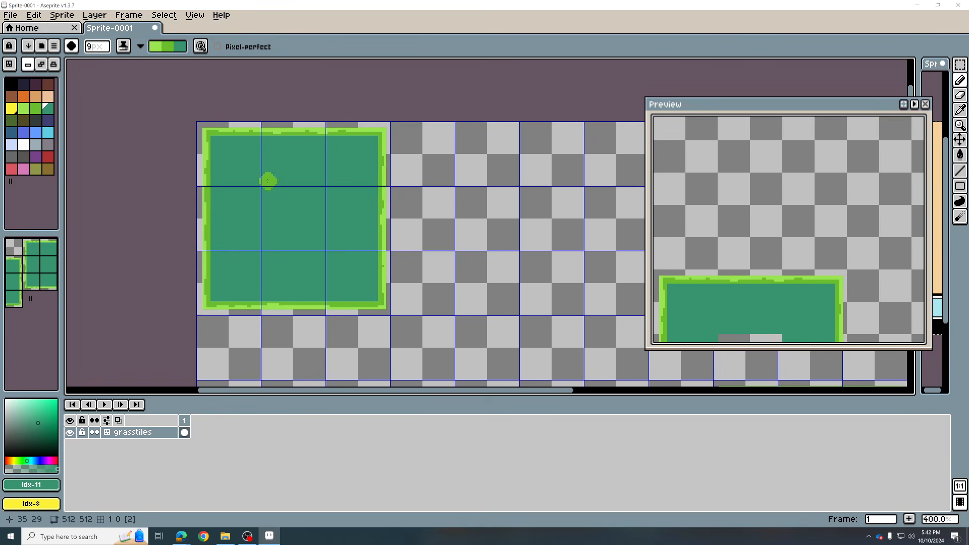
# Examine how the shaded edges carry over to the separately placed tiles
pyautogui.scroll(-3, 751, 291)
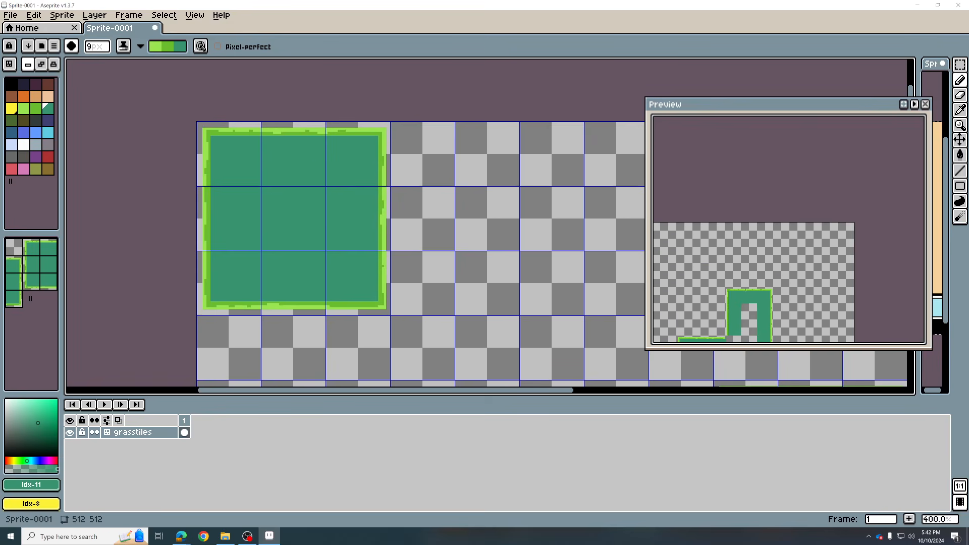
pyautogui.moveTo(748, 280); pyautogui.dragTo(749, 160)
pyautogui.scroll(-3, 545, 297)
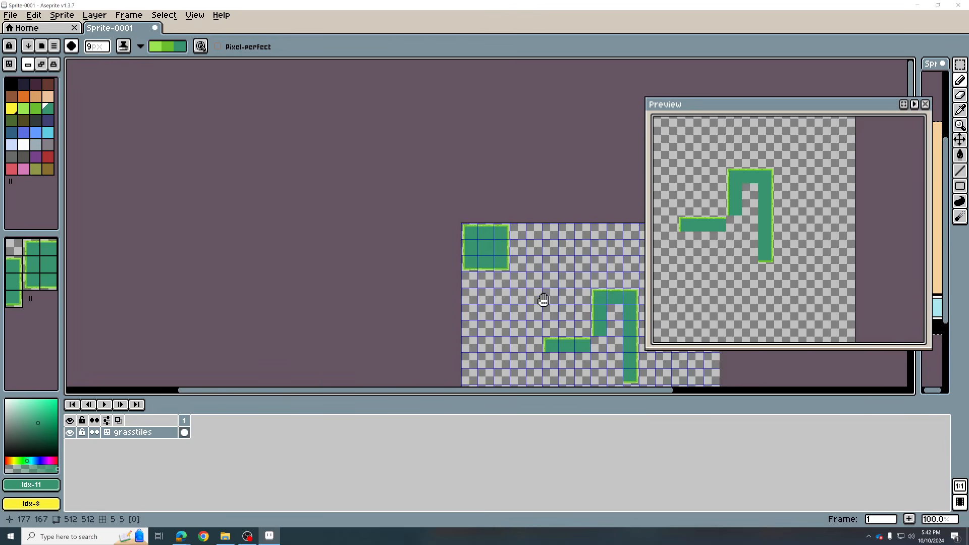
pyautogui.scroll(3, 501, 305)
pyautogui.moveTo(596, 252); pyautogui.dragTo(581, 226)
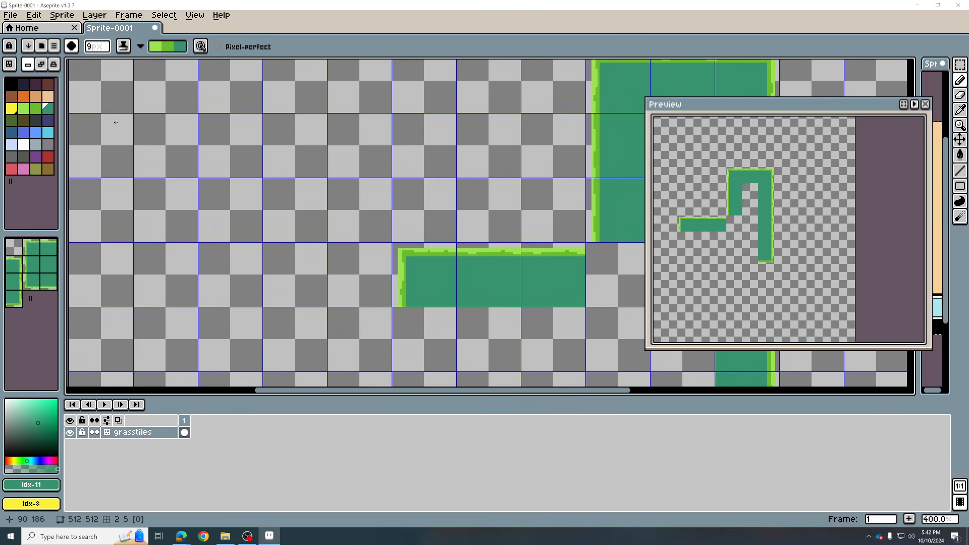
# Switch the pencil from shading to simple ink and set the 7 px brush with color Idx-12
pyautogui.click(35, 108)
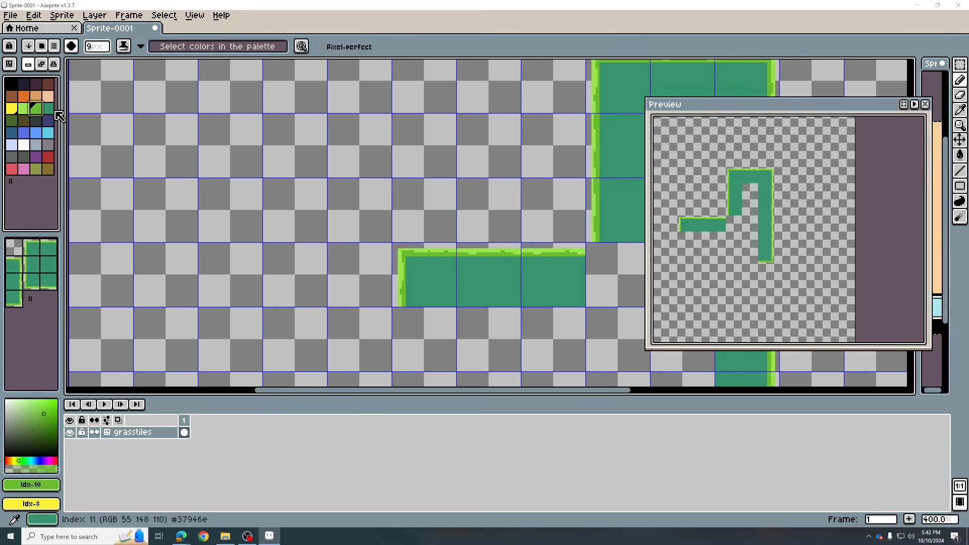
pyautogui.click(123, 46)
pyautogui.click(146, 65)
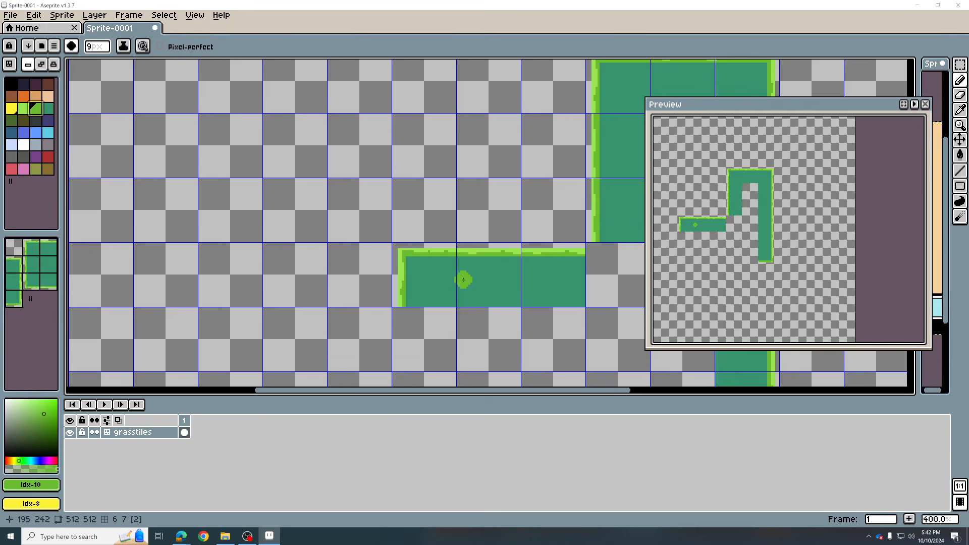
pyautogui.press(']')
pyautogui.press(']')
pyautogui.press('-')
pyautogui.press('-')
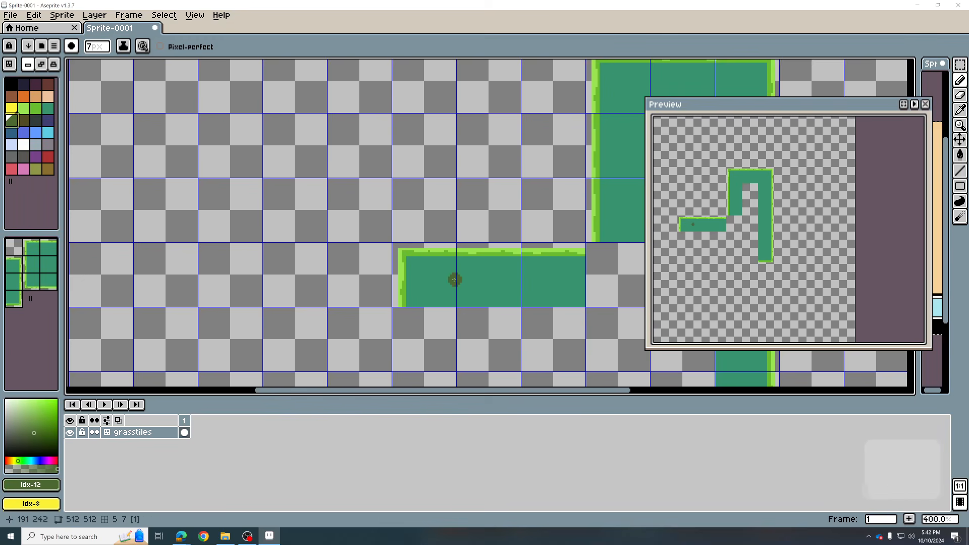
# Reduce the brush to 2 px, pencil an Idx-12 squiggle in the horizontal strip's corner tile, and undo it
pyautogui.scroll(-2, 454, 280)
pyautogui.scroll(7, 420, 268)
pyautogui.moveTo(419, 265); pyautogui.dragTo(424, 299)
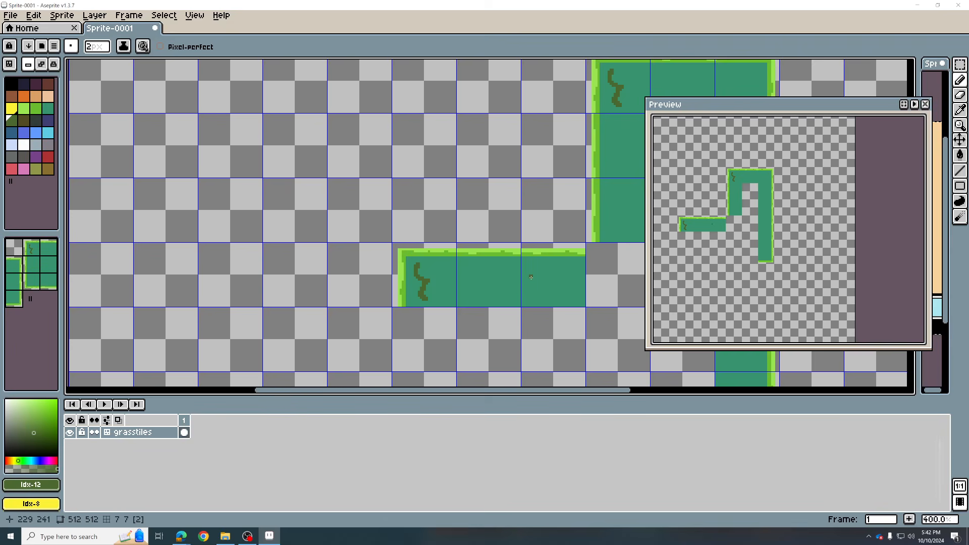
pyautogui.hotkey('ctrl', 'z')
# Set the foreground color to Idx-9 and the background to Idx-10, and activate the Gradient tool for the square
pyautogui.scroll(5, 270, 268)
pyautogui.hscroll(-5, 270, 268)
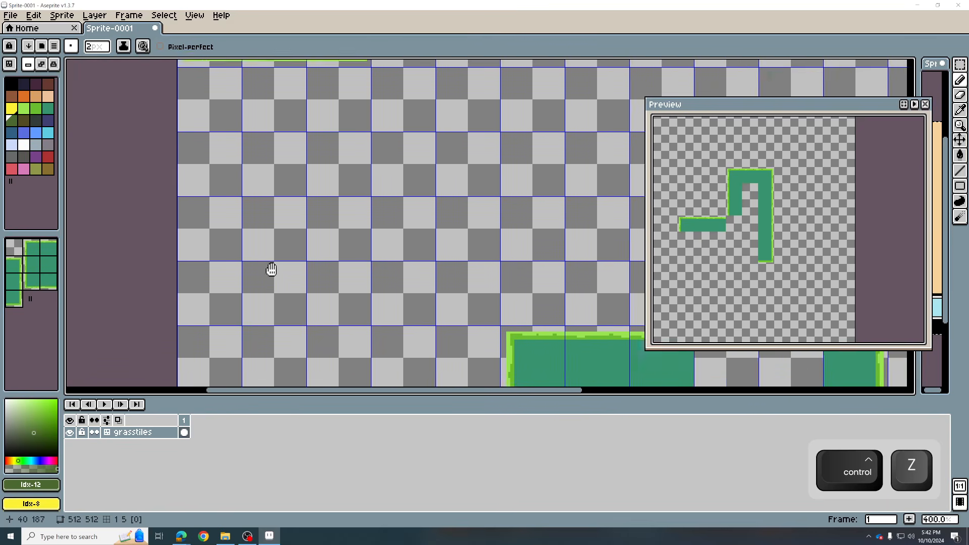
pyautogui.scroll(4, 429, 202)
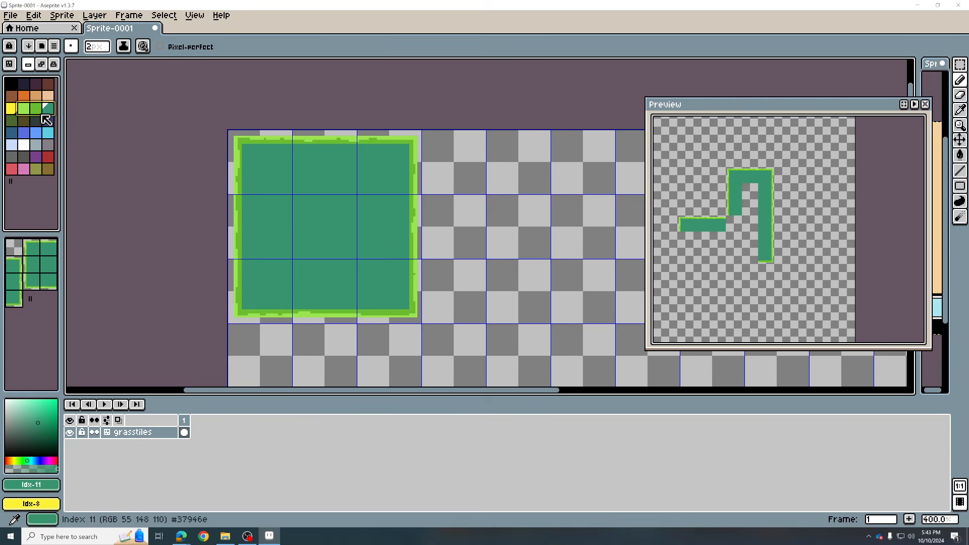
pyautogui.click(26, 110)
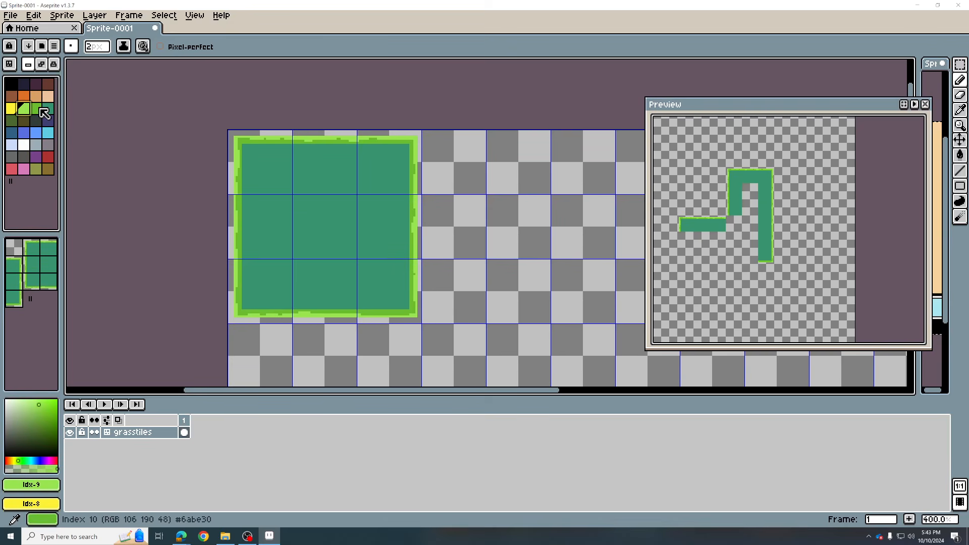
pyautogui.rightClick(40, 114)
pyautogui.press('shift')
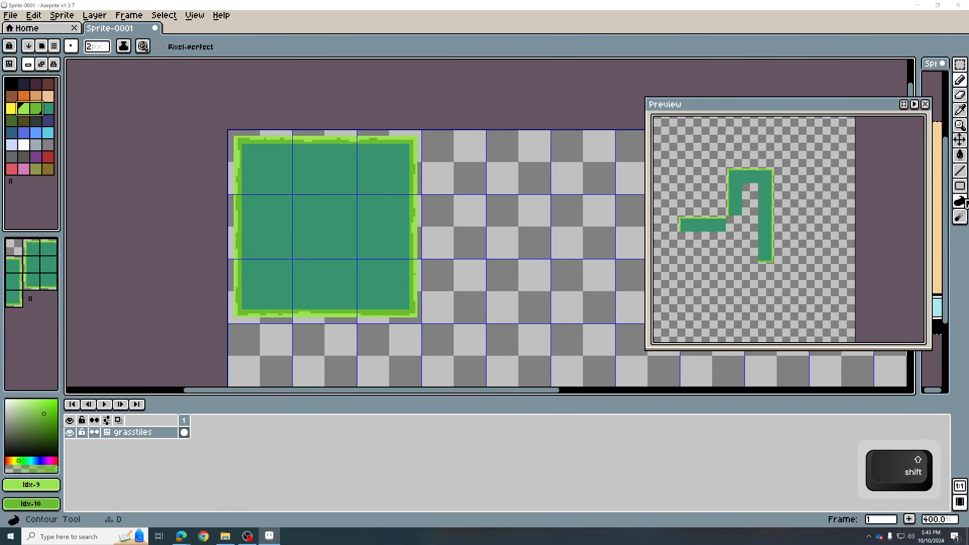
pyautogui.click(959, 155)
pyautogui.click(942, 156)
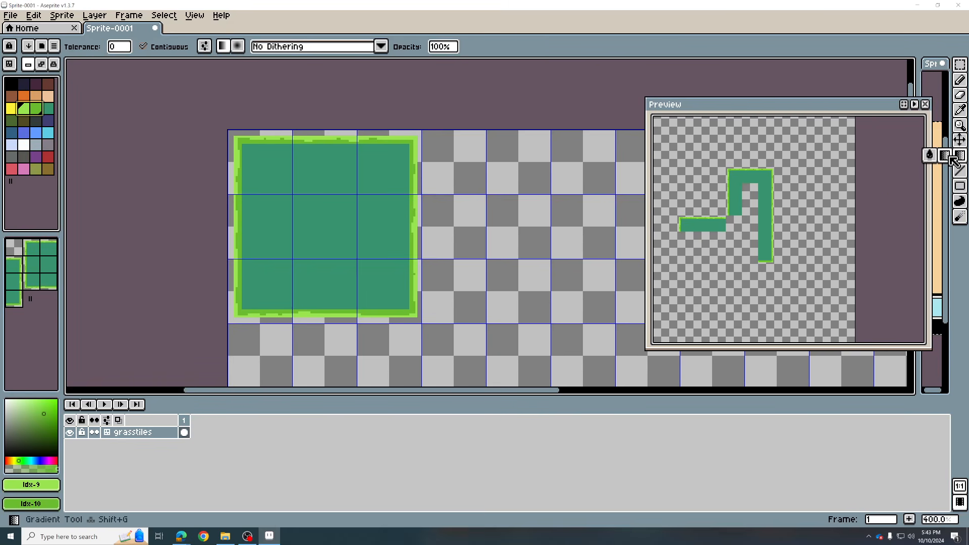
pyautogui.click(29, 110)
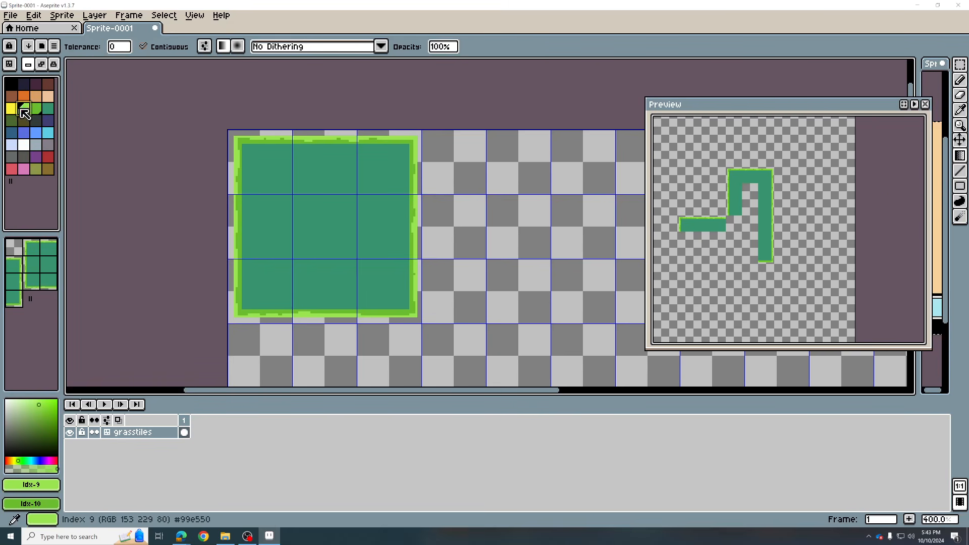
pyautogui.click(35, 108)
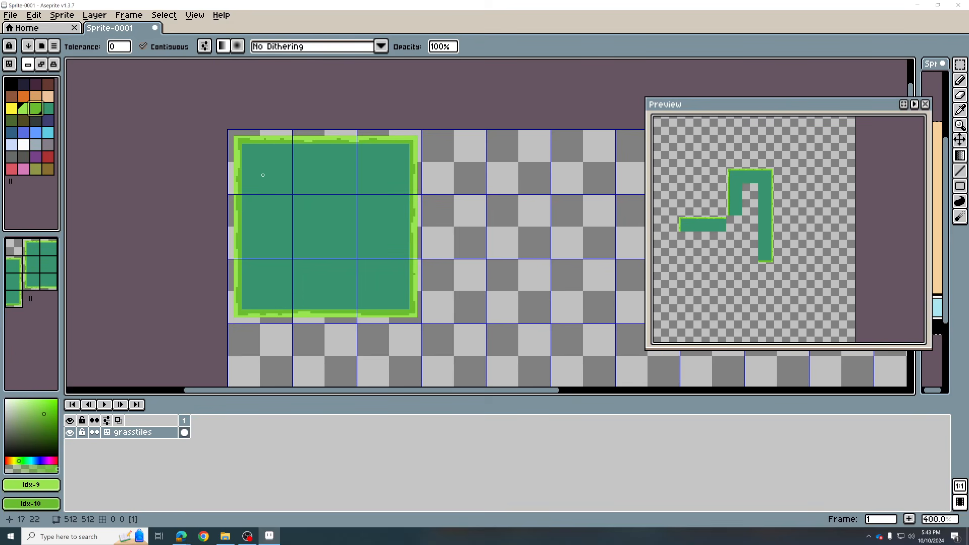
# Try an Idx-9 to Idx-10 linear gradient across the square's interior from its upper-left tile, and undo it
pyautogui.moveTo(247, 185); pyautogui.dragTo(266, 197)
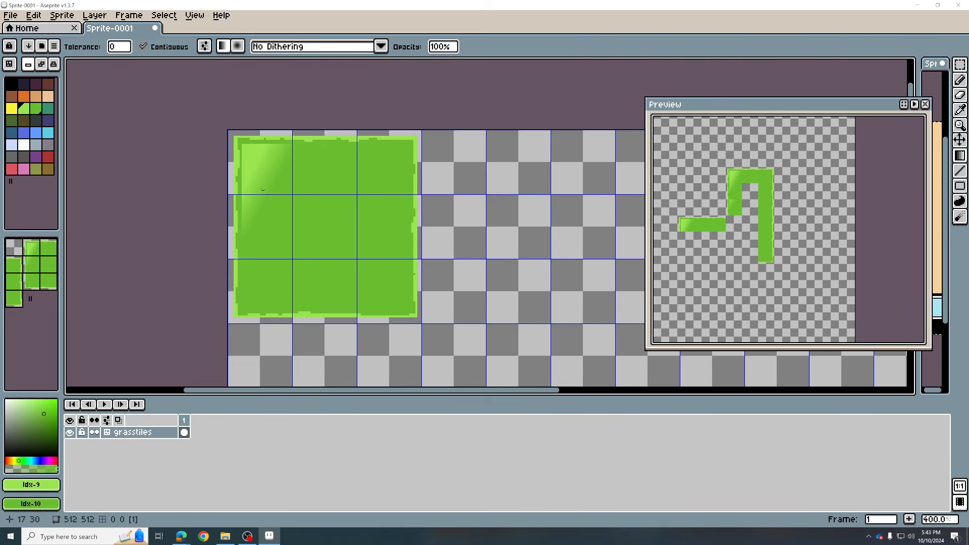
pyautogui.press('ctrl')
pyautogui.hotkey('ctrl', 'z')
# Set the background color to Idx-11, try a diagonal Idx-9 to Idx-11 gradient over the square's interior, and undo it
pyautogui.rightClick(48, 108)
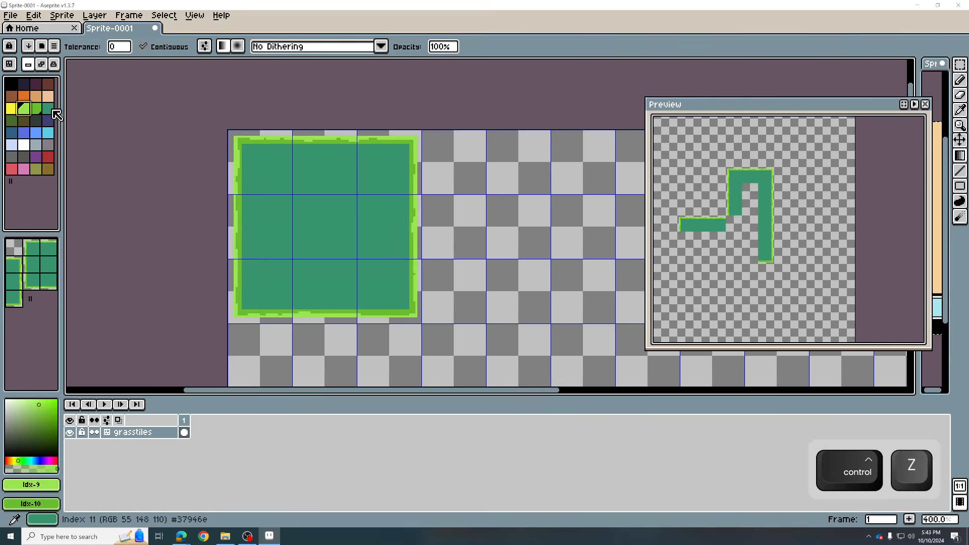
pyautogui.moveTo(251, 151); pyautogui.dragTo(294, 197)
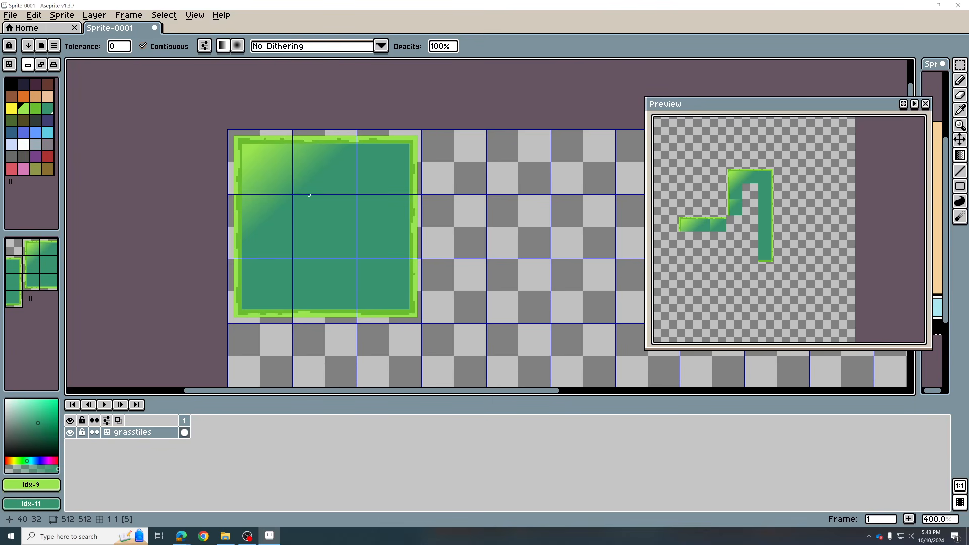
pyautogui.hotkey('ctrl', 'z')
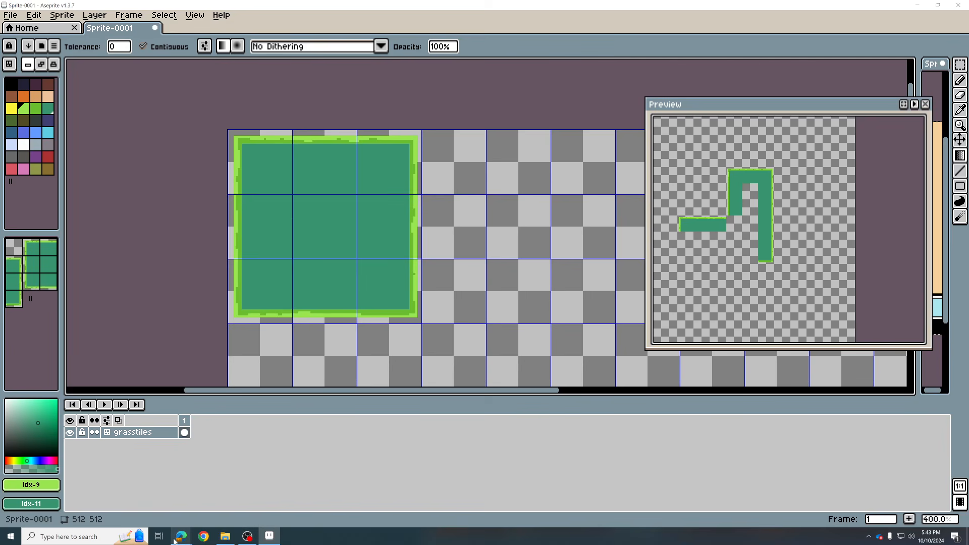
# Switch to the browser window of game screenshots and compare the bzzzt, Super Street Fighter 2 and Dead Cells images
pyautogui.moveTo(190, 538)
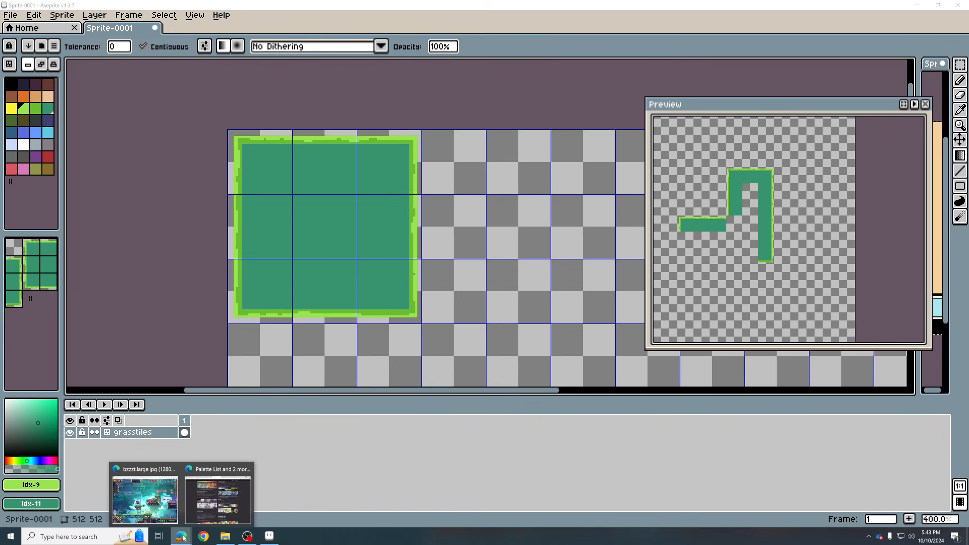
pyautogui.click(152, 505)
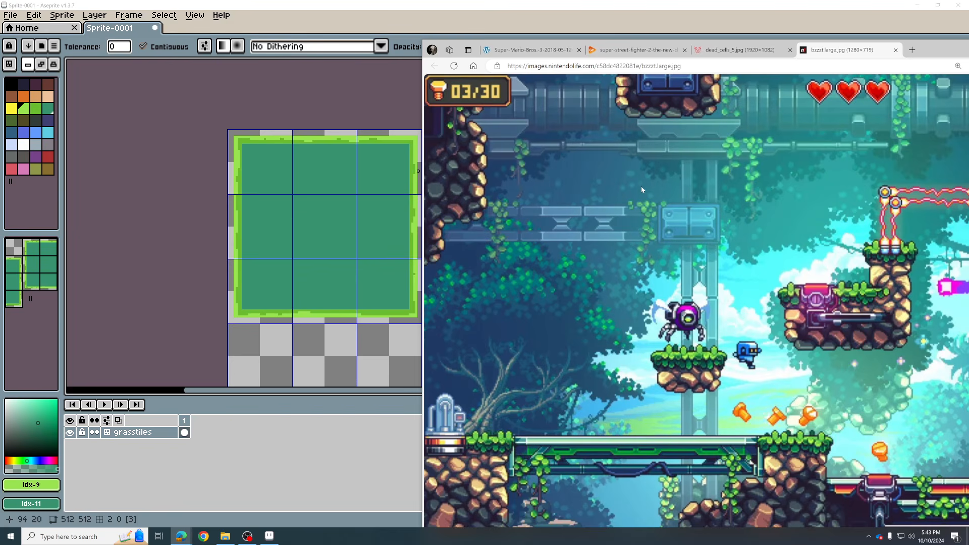
pyautogui.click(637, 49)
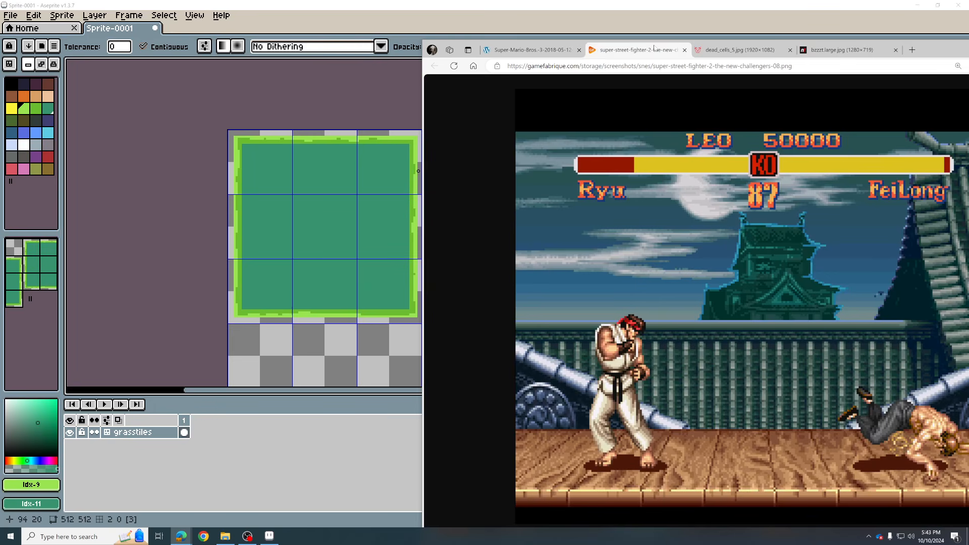
pyautogui.click(725, 49)
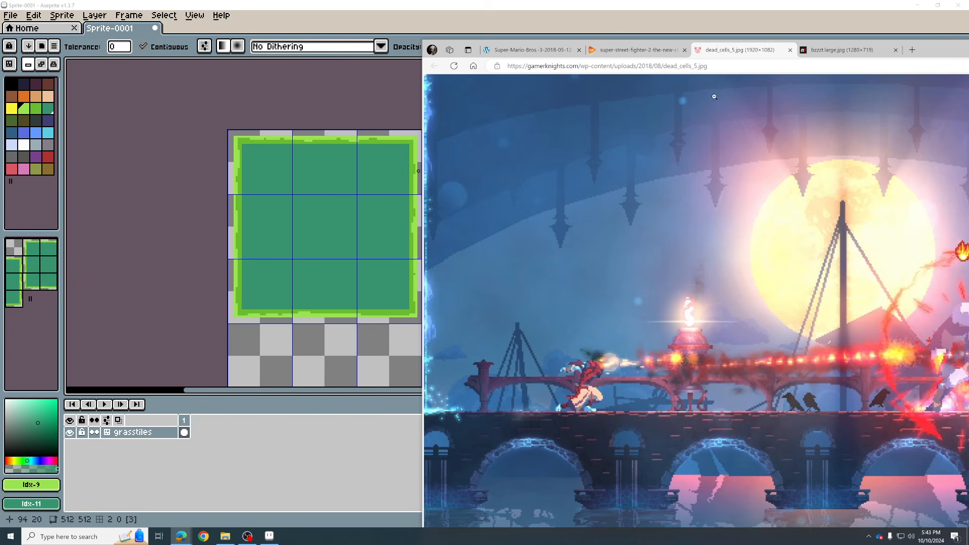
# Examine the Super Mario Bros. 3 and Sonic the Hedgehog screenshots in the browser as pixel-art references
pyautogui.click(530, 50)
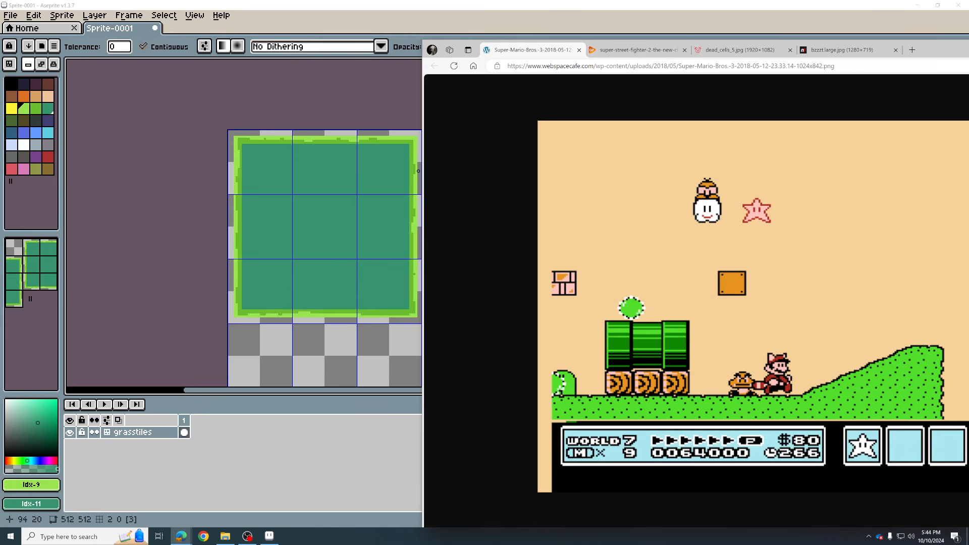
pyautogui.moveTo(181, 536)
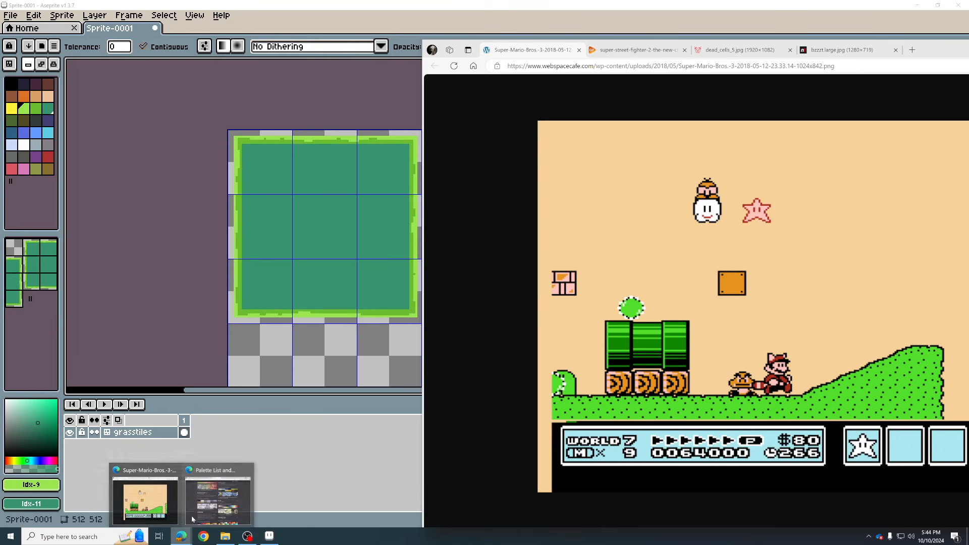
pyautogui.click(210, 490)
pyautogui.click(349, 19)
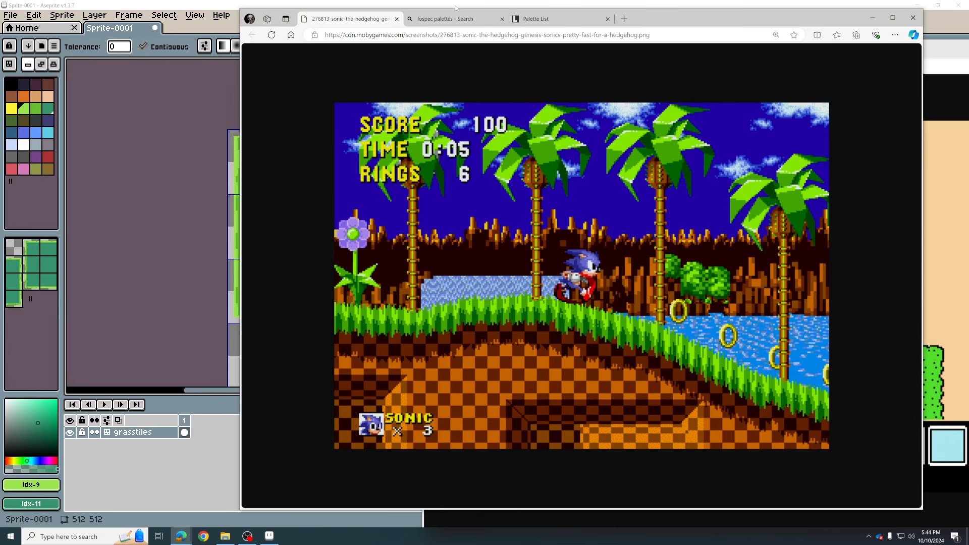
pyautogui.doubleClick(456, 7)
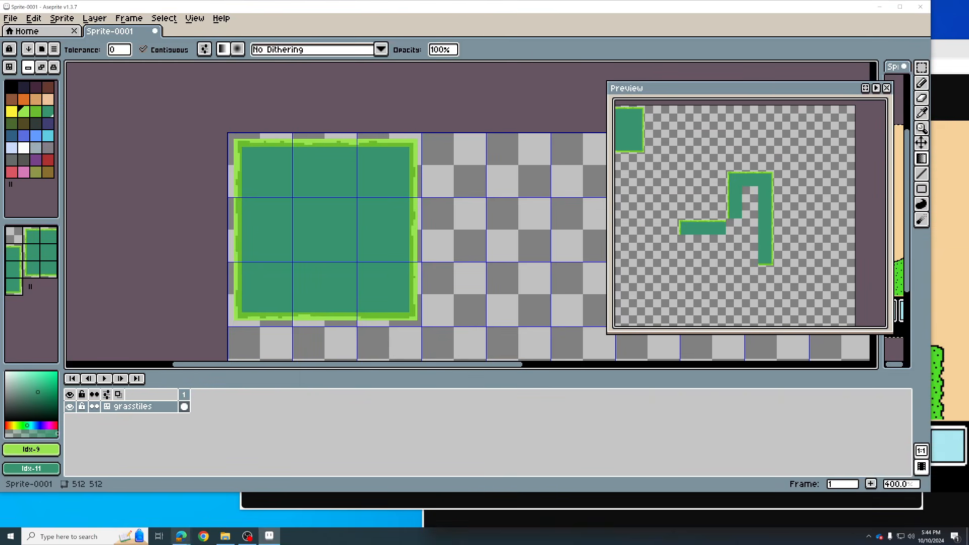
pyautogui.moveTo(181, 536)
pyautogui.click(204, 493)
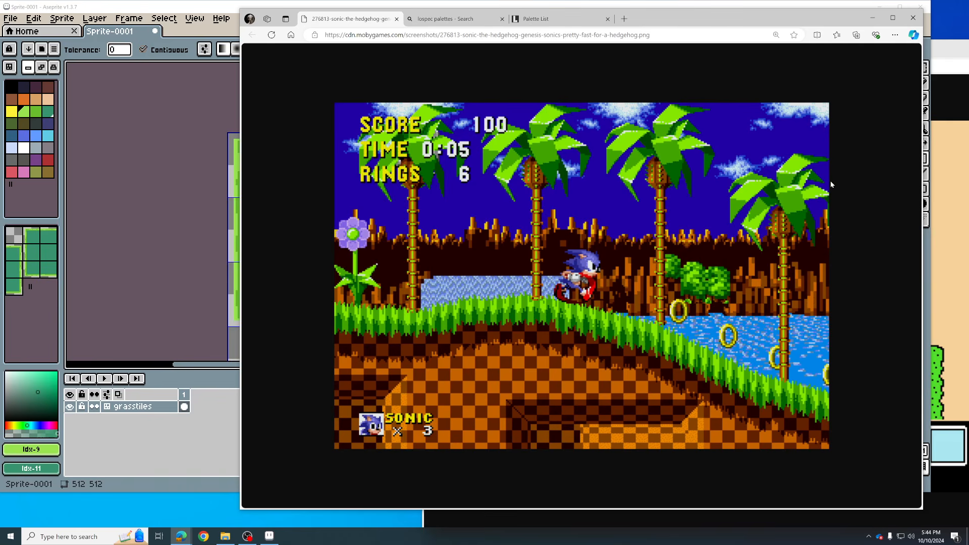
pyautogui.click(872, 18)
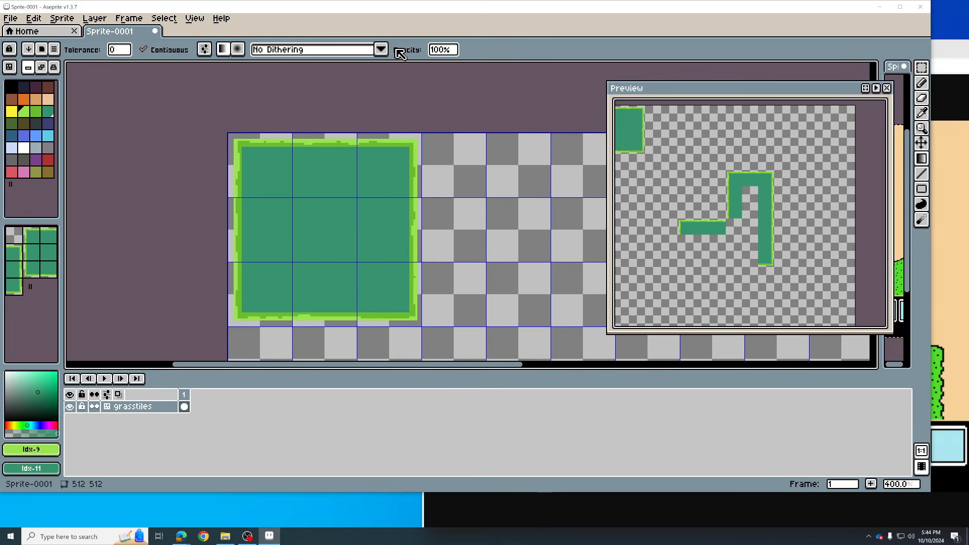
# Set the gradient's dithering to Bayer Matrix 2x2
pyautogui.click(381, 50)
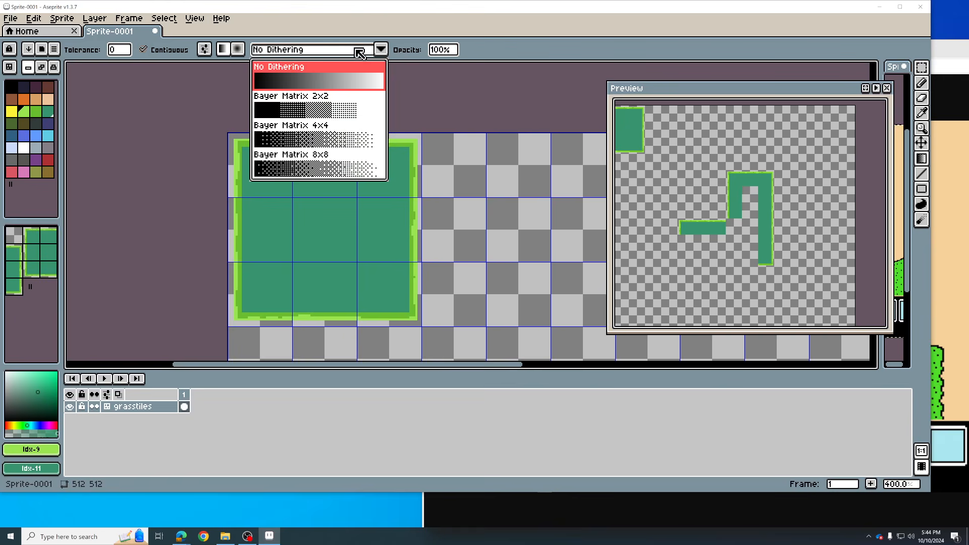
pyautogui.click(309, 110)
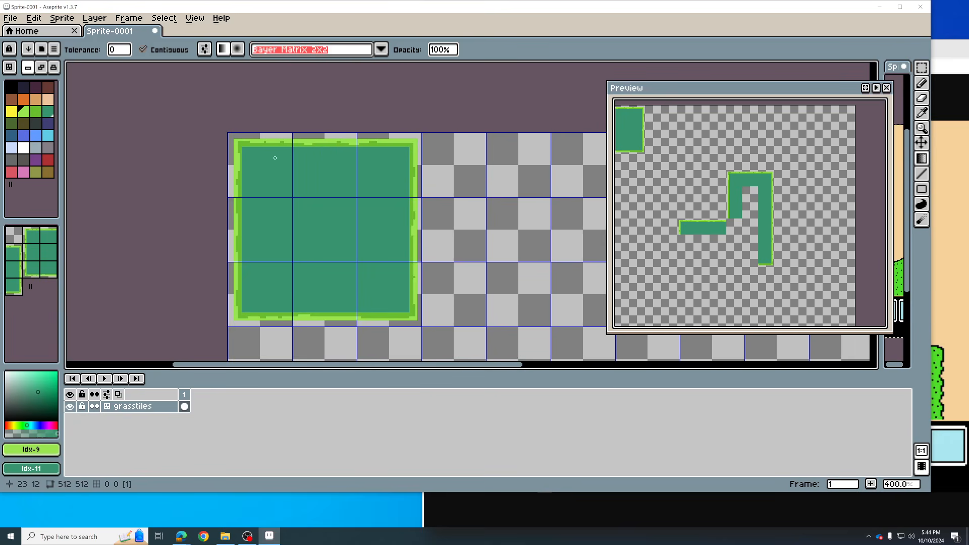
pyautogui.click(36, 111)
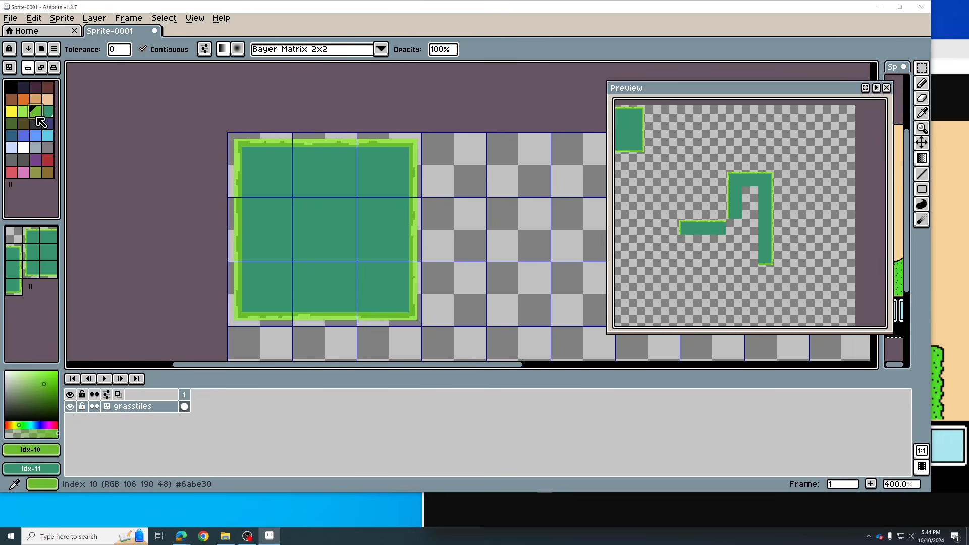
pyautogui.click(27, 113)
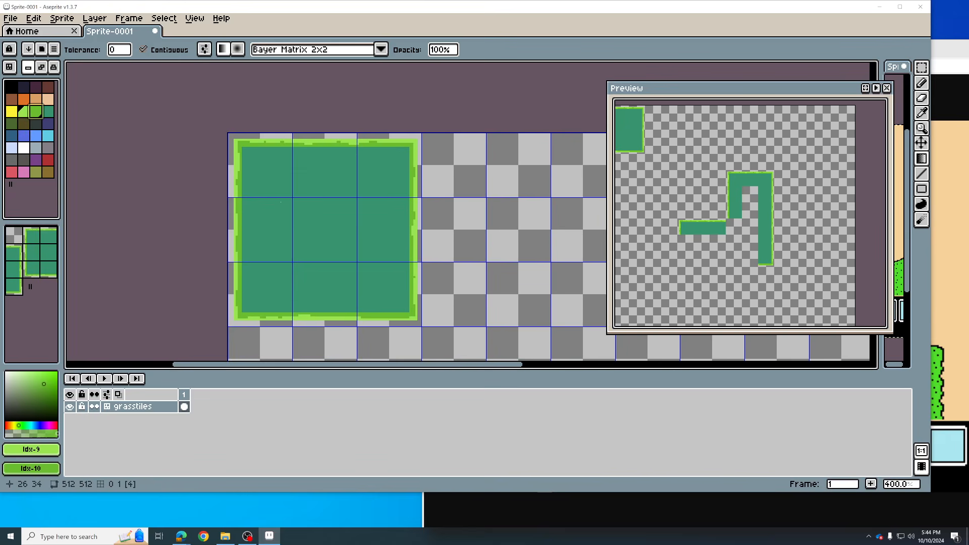
pyautogui.moveTo(237, 177); pyautogui.dragTo(256, 185)
pyautogui.hotkey('ctrl', 'z')
# Set the foreground colour to green (index 10) and the background colour to teal (index 11)
pyautogui.click(35, 111)
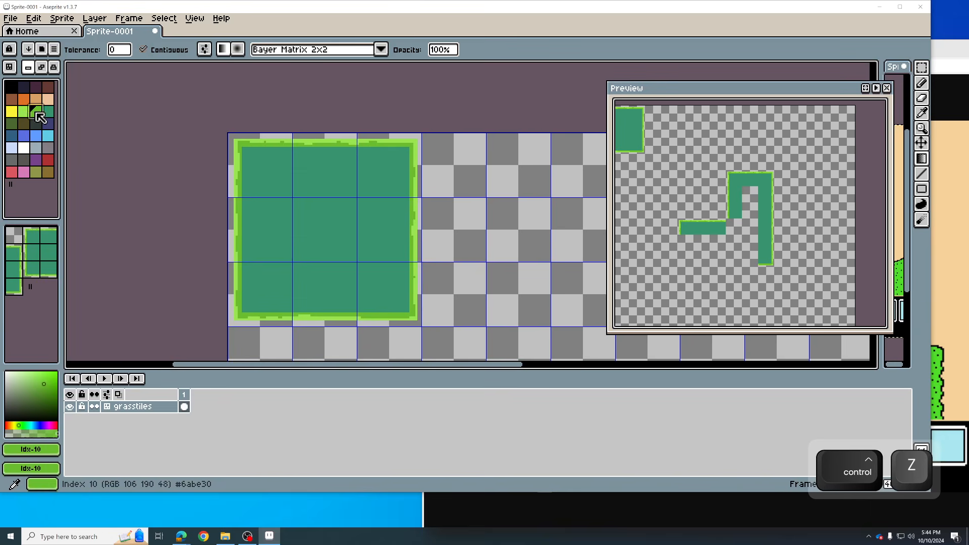
pyautogui.rightClick(48, 112)
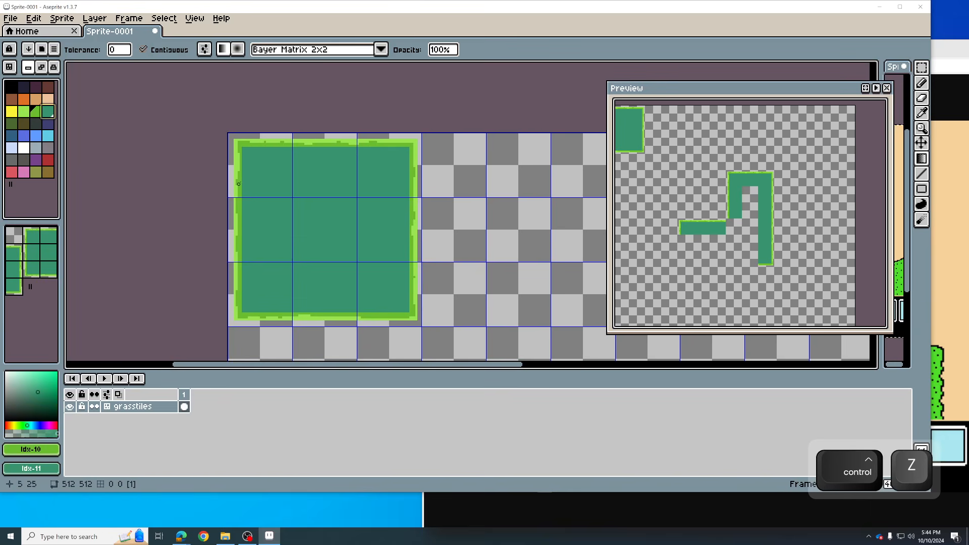
# Try several dithered gradients running inward from the left edge of the grass block's teal area, undoing each one
pyautogui.moveTo(243, 180); pyautogui.dragTo(290, 201)
pyautogui.scroll(2, 276, 188)
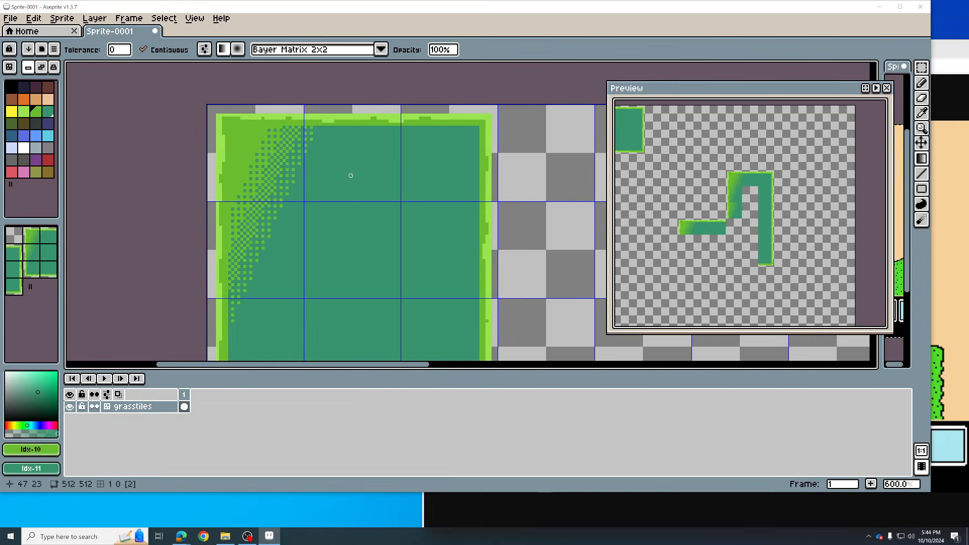
pyautogui.hotkey('ctrl', 'z')
pyautogui.hotkey('ctrl', 'z')
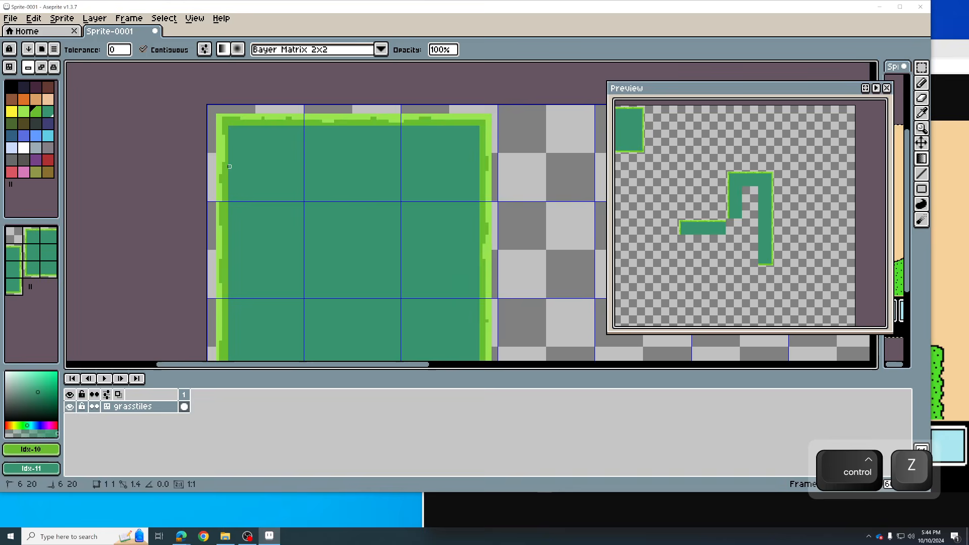
pyautogui.hotkey('ctrl', 'z')
pyautogui.hotkey('ctrl', 'z')
pyautogui.hotkey('ctrl', 'z')
pyautogui.hotkey('ctrl', 'z')
pyautogui.hotkey('ctrl', 'z')
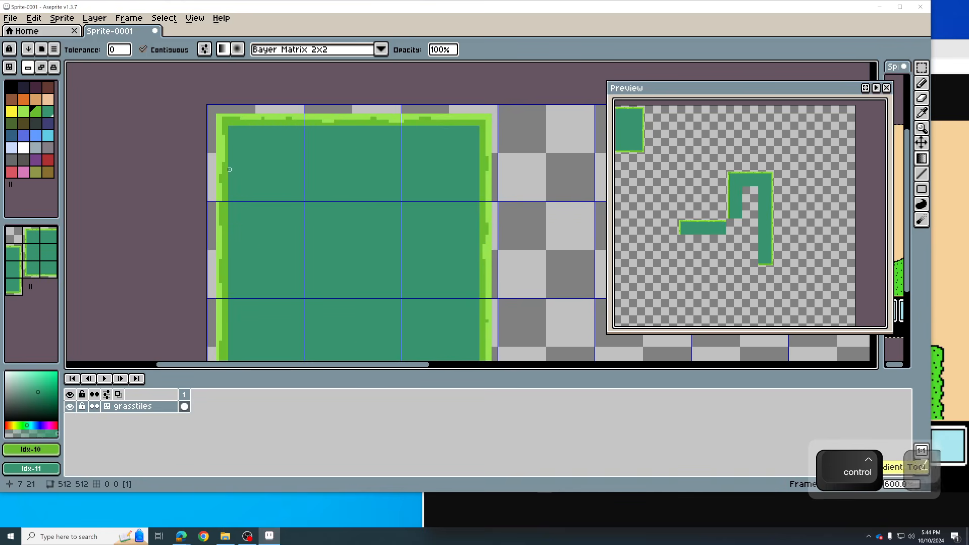
pyautogui.hotkey('ctrl', 'z')
pyautogui.hotkey('ctrl', 'z')
pyautogui.hotkey('ctrl', 'z')
pyautogui.hotkey('ctrl', 'z')
pyautogui.hotkey('ctrl', 'z')
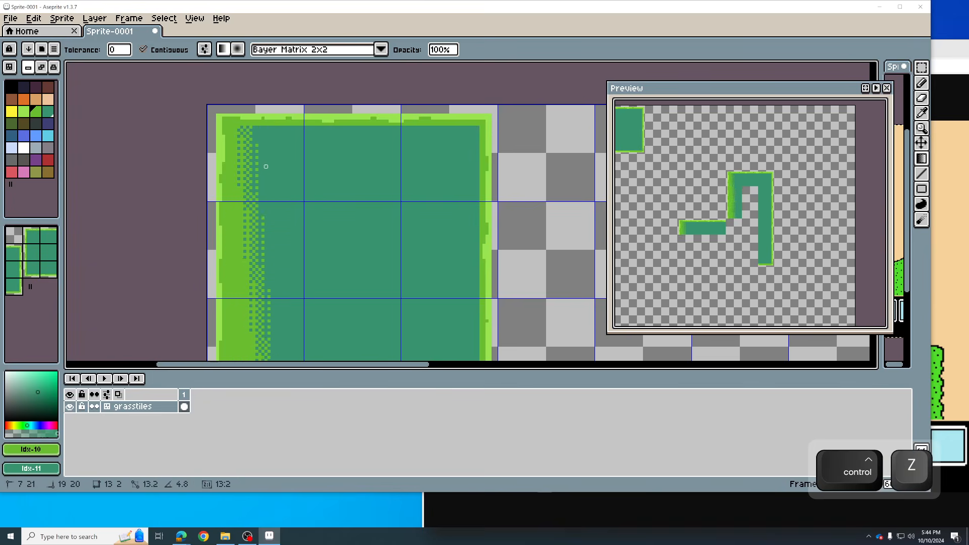
pyautogui.hotkey('ctrl', 'z')
pyautogui.hotkey('ctrl', 'z')
pyautogui.hotkey('ctrl', 'z')
pyautogui.hotkey('ctrl', 'z')
pyautogui.hotkey('ctrl', 'z')
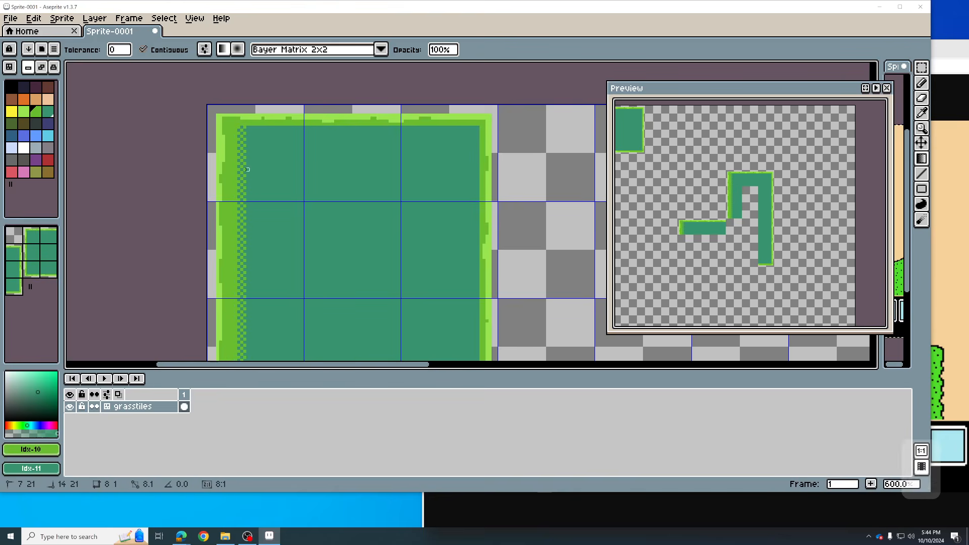
# Apply dithered green-to-teal gradients inward from the teal area's left and top edges, the top one about 8 px deep
pyautogui.moveTo(239, 175); pyautogui.dragTo(260, 170)
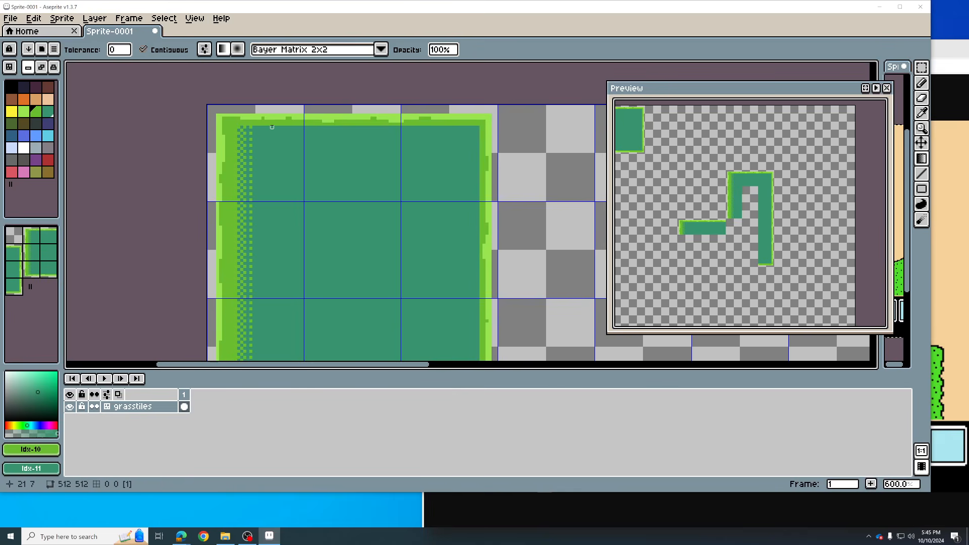
pyautogui.hotkey('ctrl', 'z')
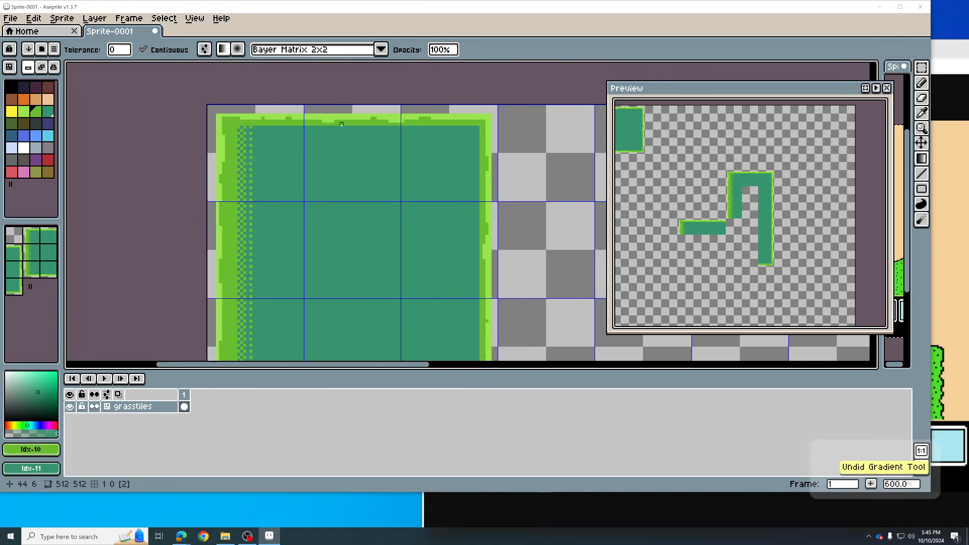
pyautogui.moveTo(356, 127); pyautogui.dragTo(357, 151)
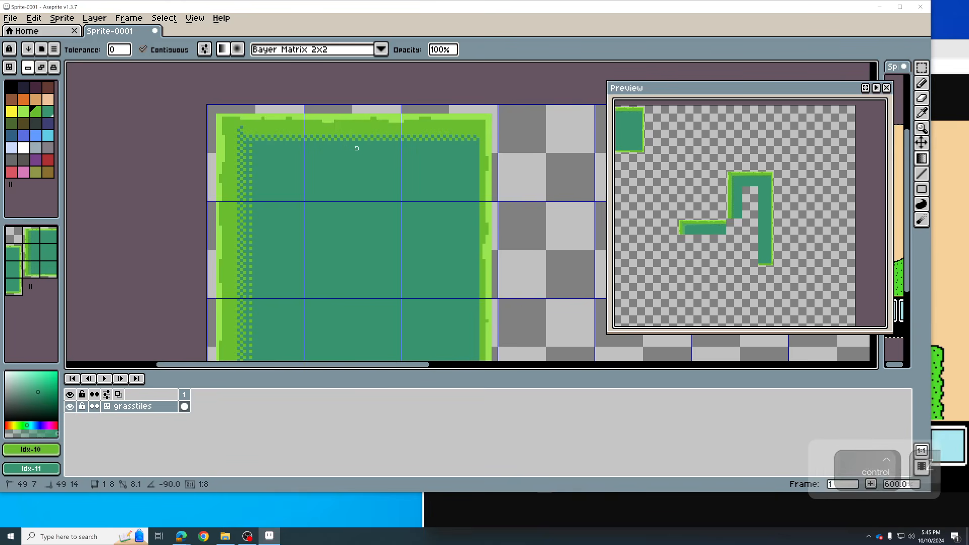
# Apply a straight dithered green-to-teal gradient inward from the right edge of the grass block's teal area
pyautogui.scroll(-2, 476, 248)
pyautogui.moveTo(472, 239); pyautogui.dragTo(464, 207)
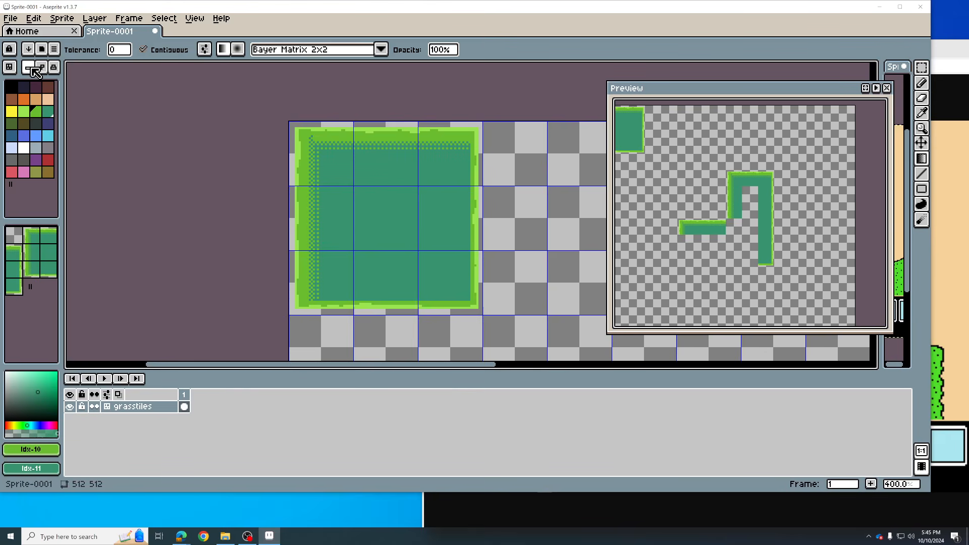
pyautogui.click(470, 197)
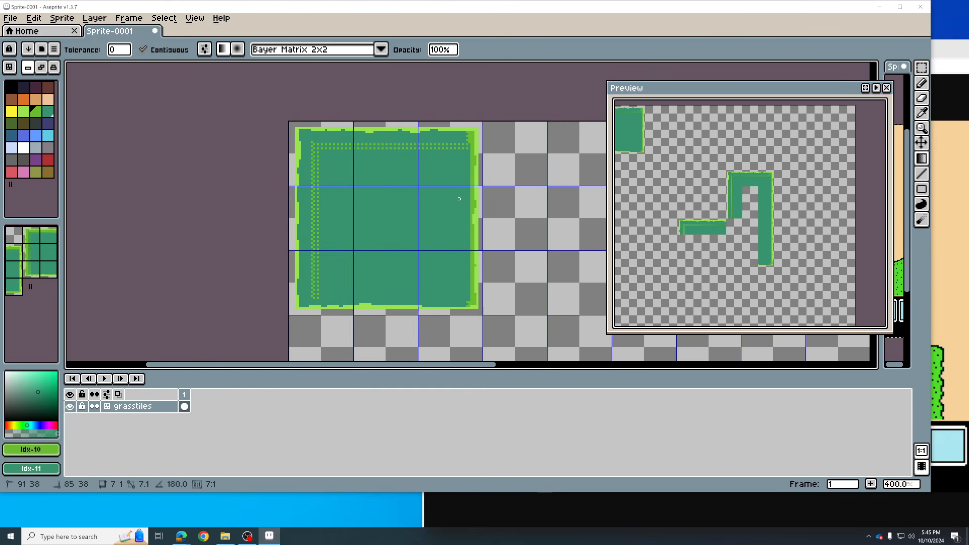
pyautogui.hotkey('ctrl', 'z')
pyautogui.moveTo(471, 217); pyautogui.dragTo(453, 222)
pyautogui.hotkey('ctrl', 'z')
pyautogui.press('shift')
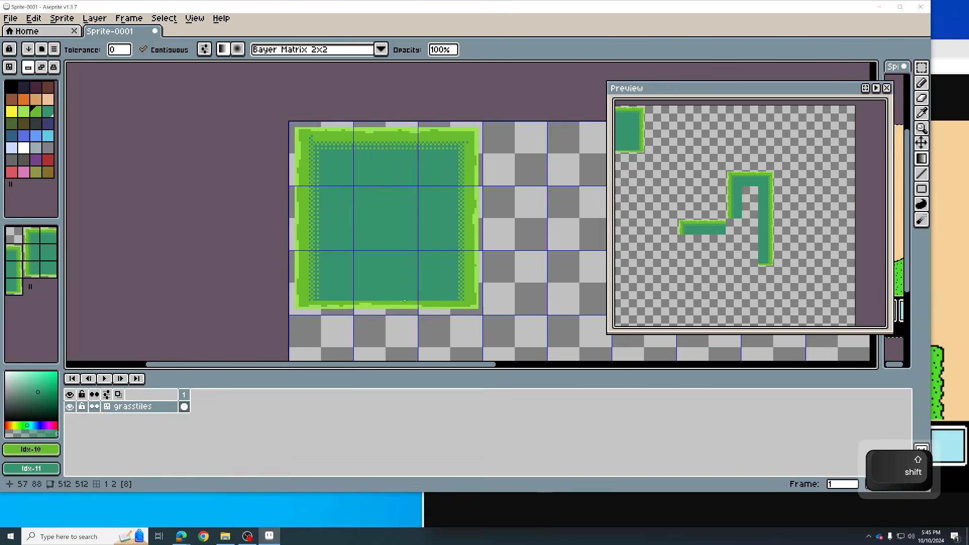
# Apply a straight dithered green-to-teal gradient inward from the bottom edge of the grass block's teal area
pyautogui.click(407, 301)
pyautogui.hotkey('ctrl', 'z')
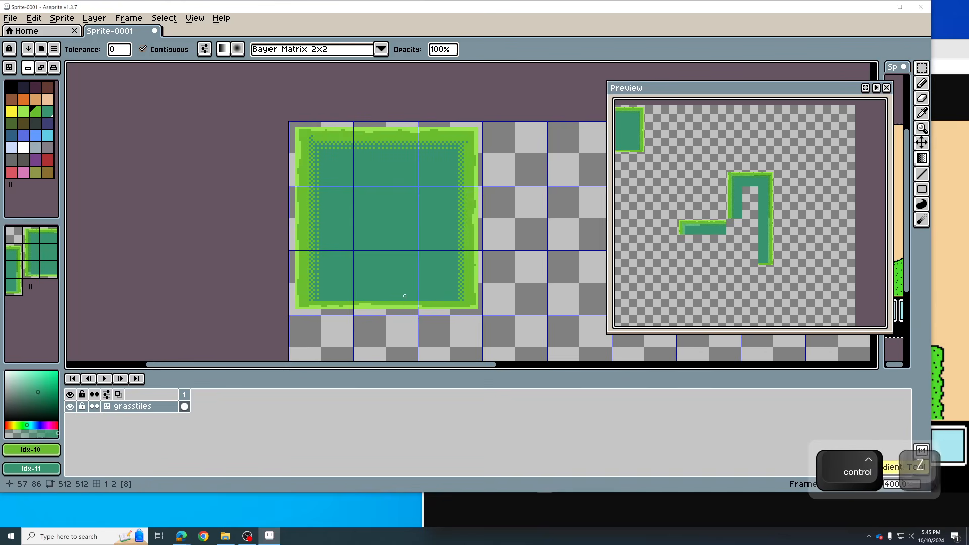
pyautogui.moveTo(409, 300); pyautogui.dragTo(401, 282)
pyautogui.press('shift')
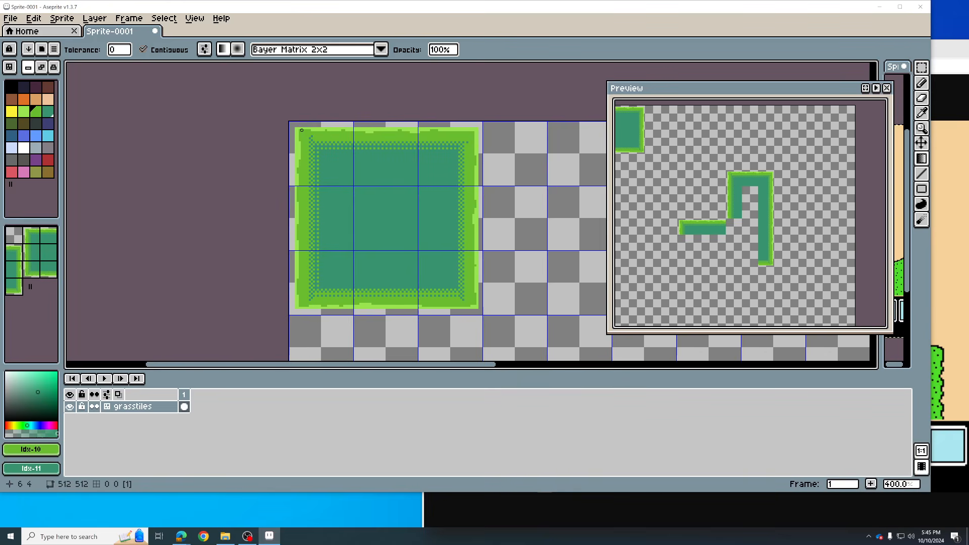
# Sample teal #37946e and green #6abe30, then scatter teal pixels above the top dither band of the top-left tile with a 1 px pencil
pyautogui.press('b')
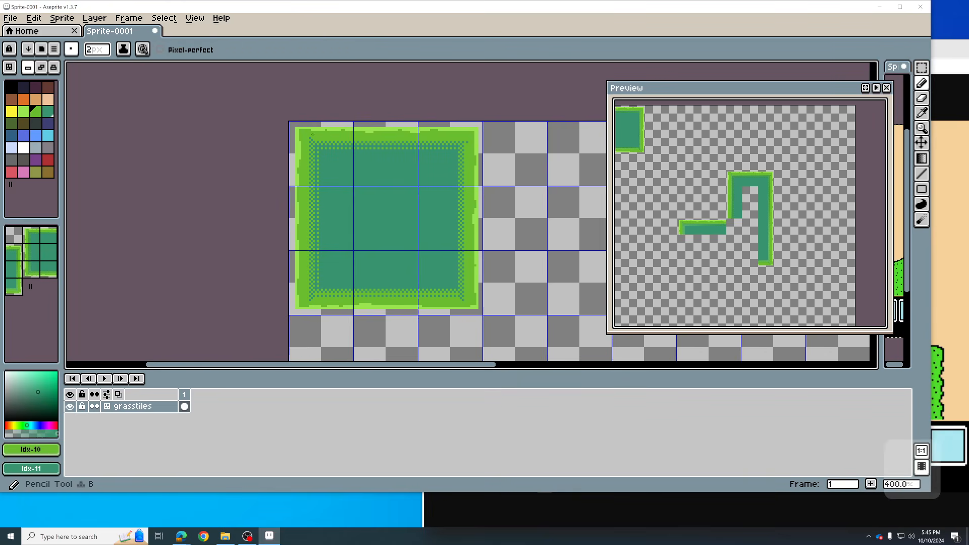
pyautogui.scroll(-1, 337, 148)
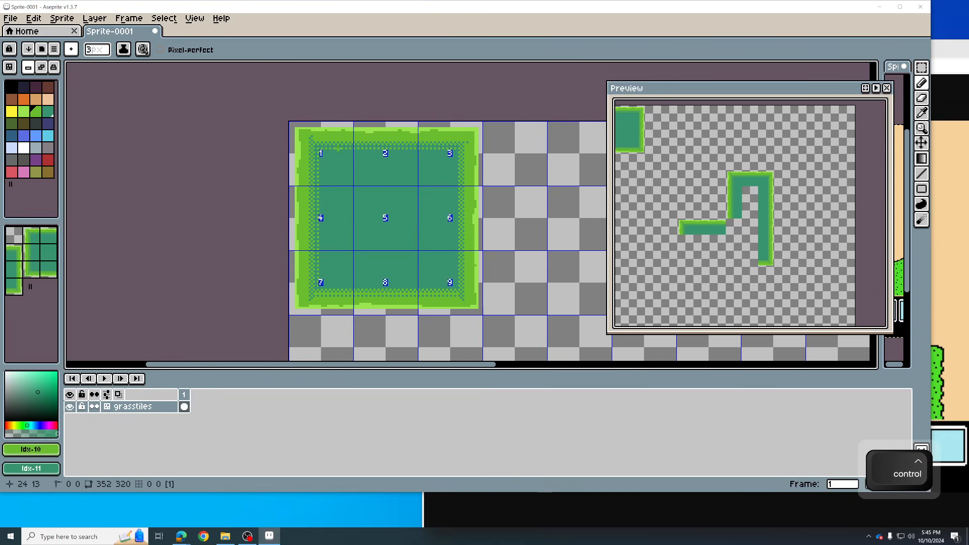
pyautogui.scroll(2, 294, 128)
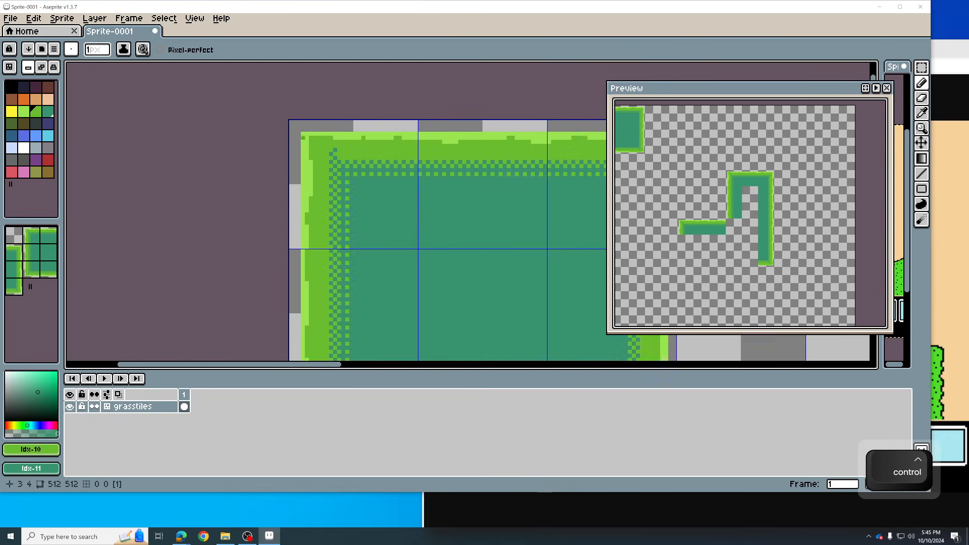
pyautogui.press('alt')
pyautogui.click(415, 202)
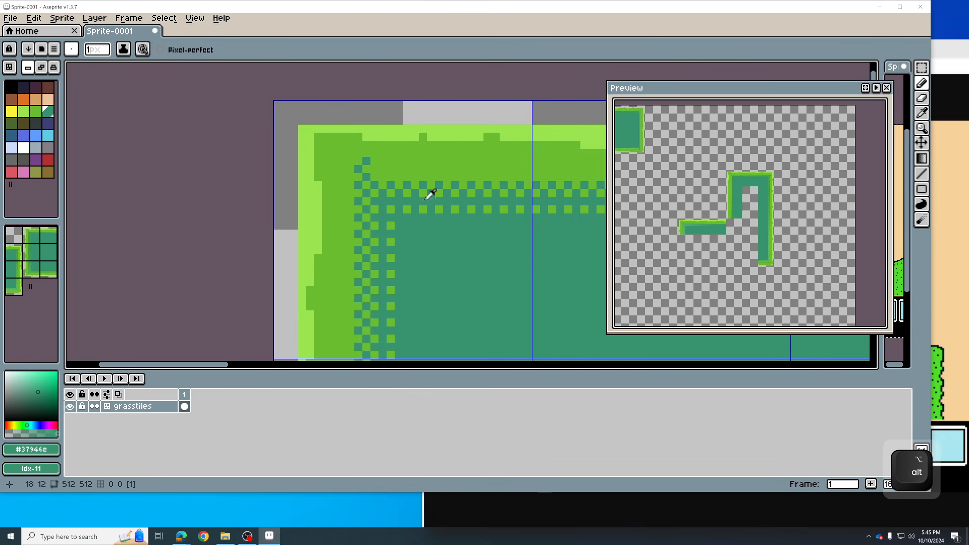
pyautogui.press('alt')
pyautogui.rightClick(428, 172)
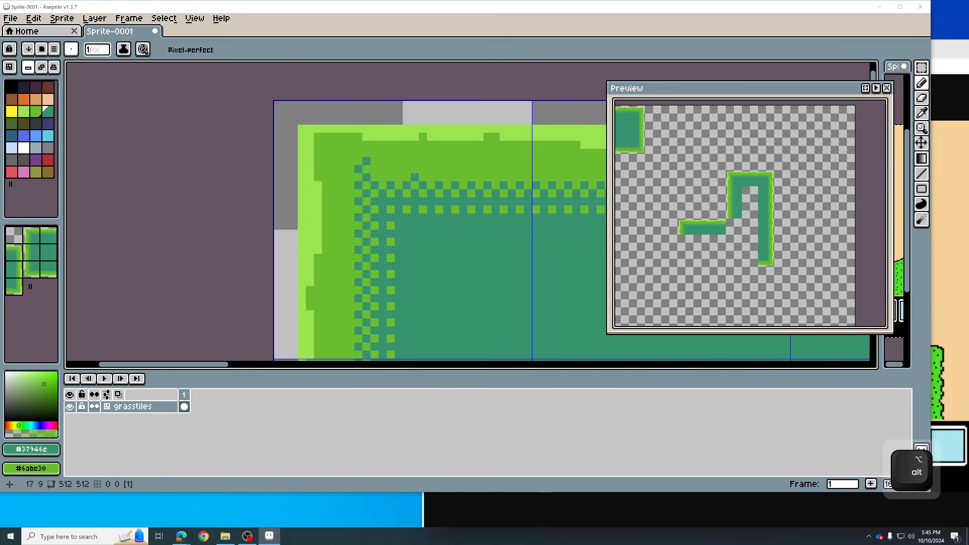
pyautogui.click(399, 168)
pyautogui.click(374, 177)
pyautogui.click(431, 169)
pyautogui.click(439, 177)
pyautogui.click(480, 177)
pyautogui.moveTo(447, 169)
pyautogui.mouseDown()
pyautogui.moveTo(520, 177)
pyautogui.moveTo(496, 177)
pyautogui.mouseUp()
pyautogui.click(496, 160)
pyautogui.click(504, 176)
pyautogui.moveTo(471, 168)
pyautogui.mouseDown()
pyautogui.moveTo(472, 153)
pyautogui.moveTo(423, 168)
pyautogui.mouseUp()
pyautogui.click(390, 177)
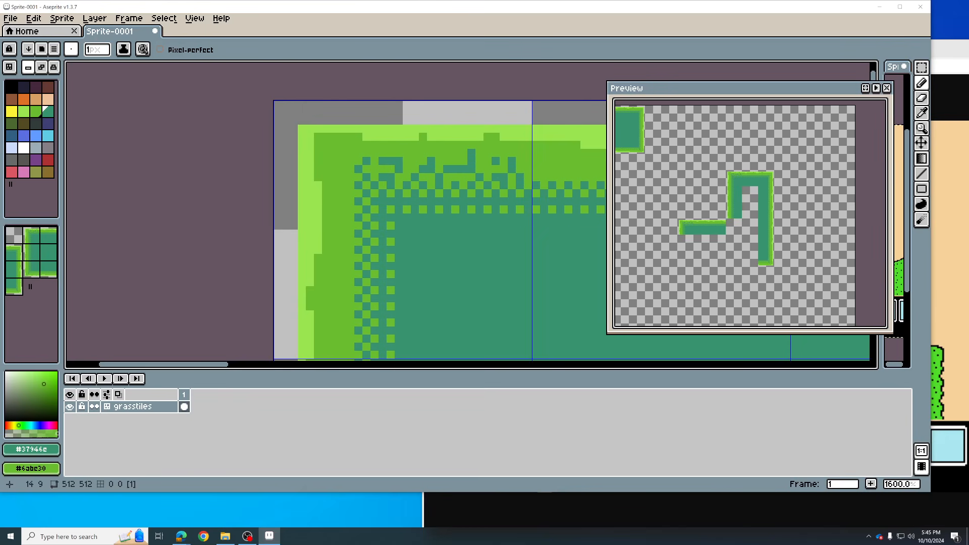
# Break up the top-left tile's upper dither band by painting single green #6abe30 pixels over some of the teal ones
pyautogui.rightClick(383, 193)
pyautogui.rightClick(375, 201)
pyautogui.rightClick(383, 201)
pyautogui.rightClick(391, 201)
pyautogui.rightClick(423, 185)
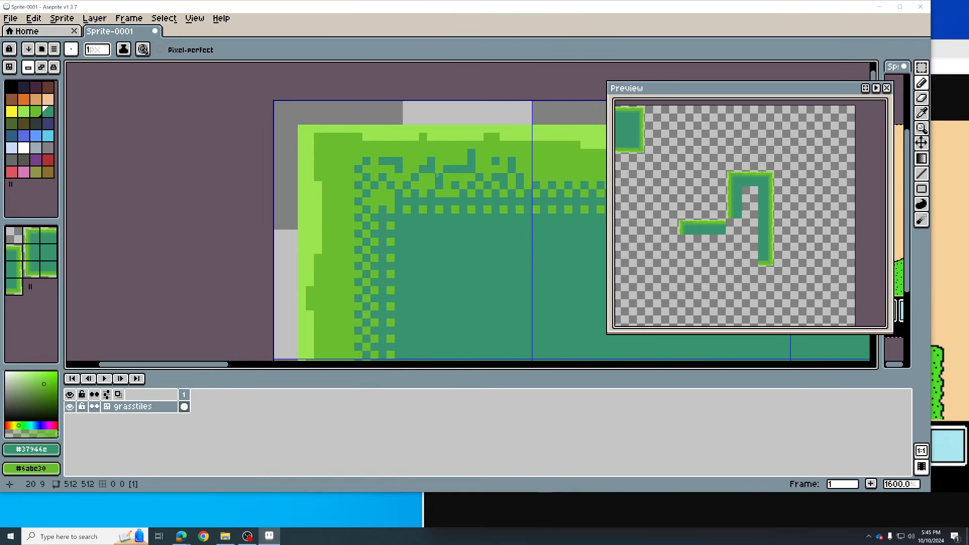
pyautogui.rightClick(503, 184)
pyautogui.rightClick(512, 169)
pyautogui.rightClick(471, 169)
pyautogui.rightClick(463, 169)
pyautogui.rightClick(455, 169)
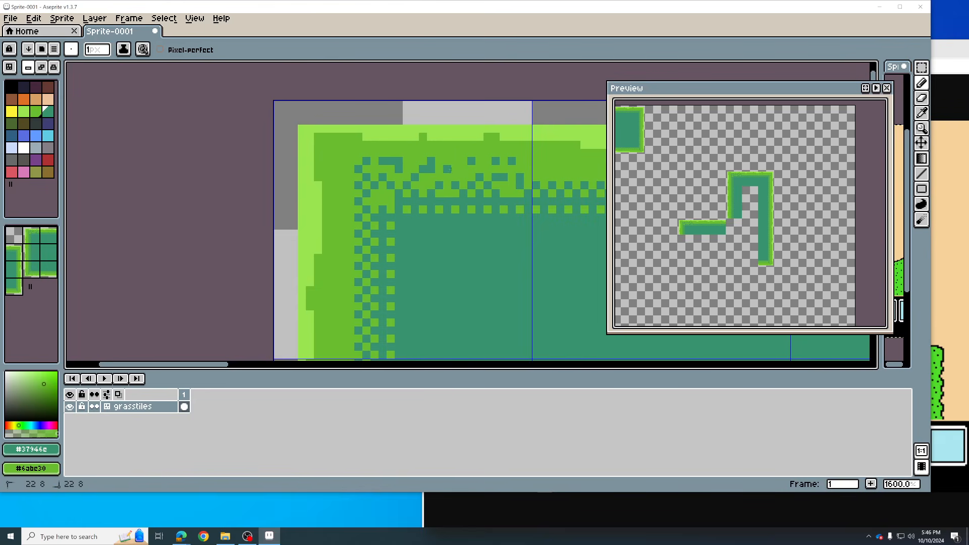
pyautogui.rightClick(431, 193)
# Break up the top-left tile's left dither band and inner teal corner by scattering green #6abe30 pixels over them
pyautogui.scroll(-2, 443, 206)
pyautogui.scroll(-1, 473, 216)
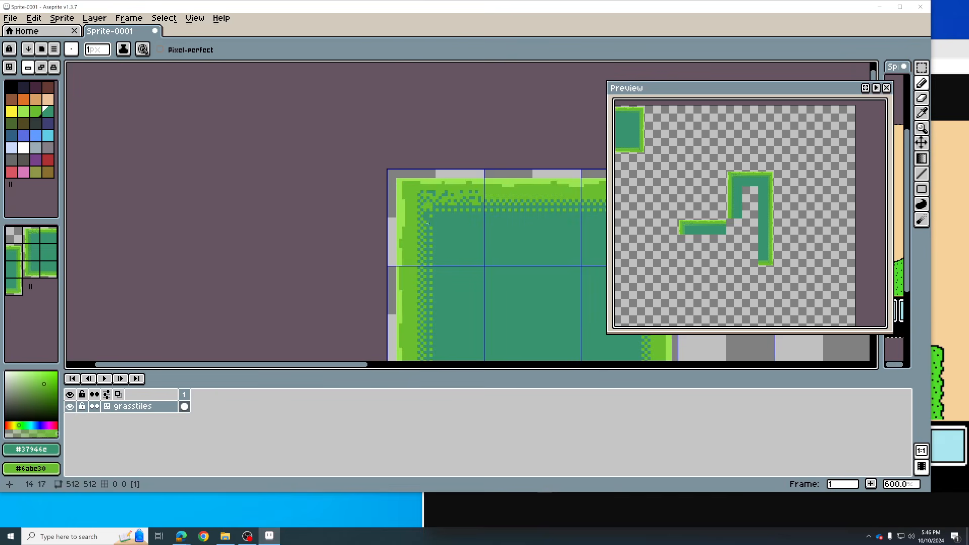
pyautogui.rightClick(426, 247)
pyautogui.rightClick(421, 236)
pyautogui.rightClick(427, 220)
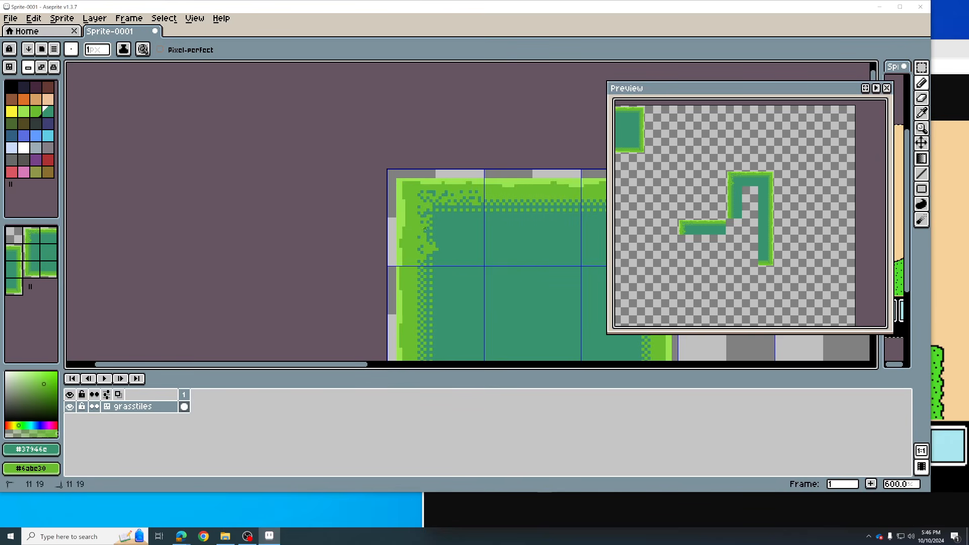
pyautogui.rightClick(433, 225)
pyautogui.rightClick(439, 228)
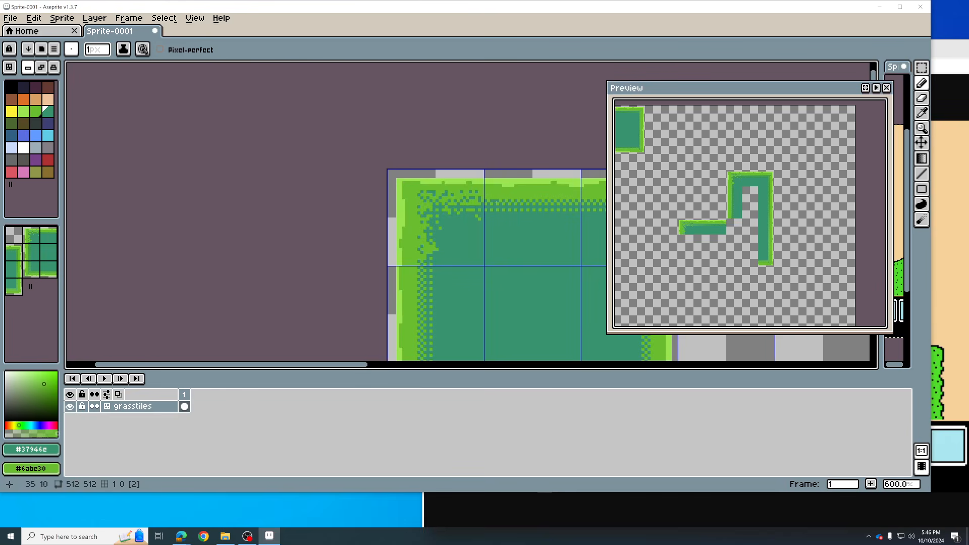
# Sample light green #99e550 and scatter single pixels of it along the green border of the top-left tile
pyautogui.scroll(-1, 494, 214)
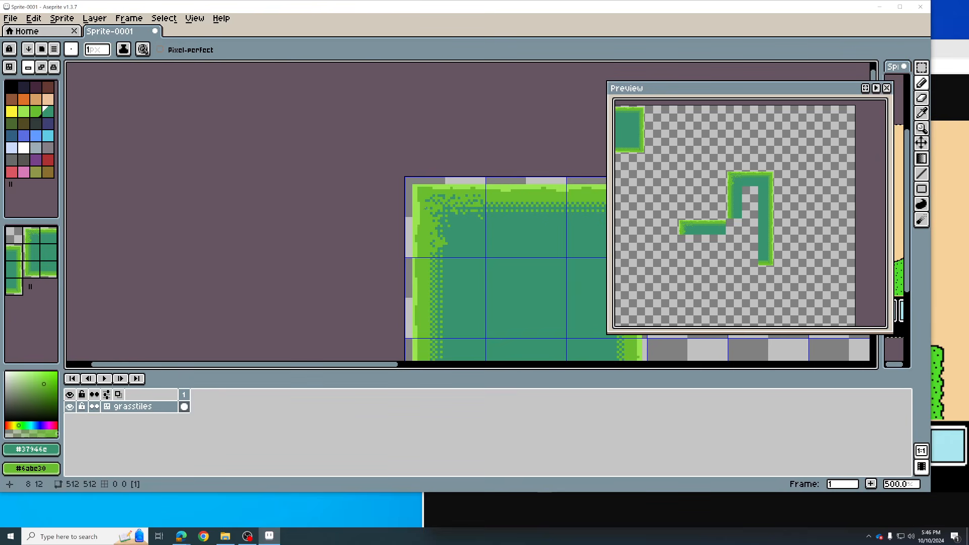
pyautogui.keyDown('alt'); pyautogui.click(424, 196); pyautogui.keyUp('alt')
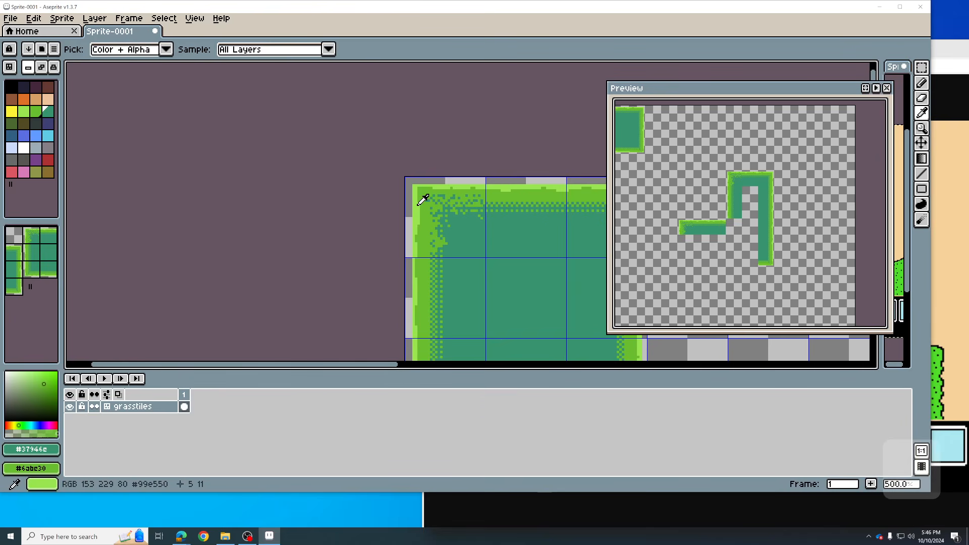
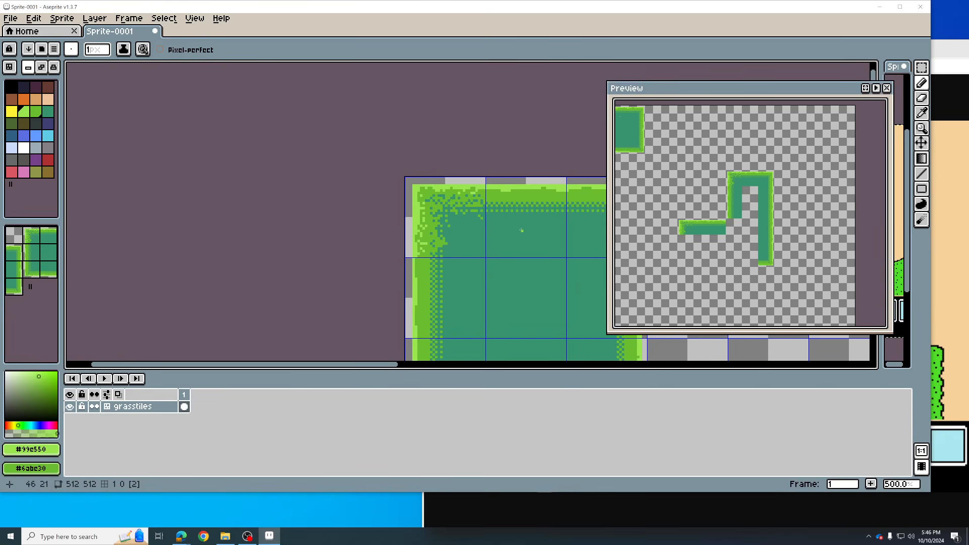
pyautogui.scroll(2, 733, 187)
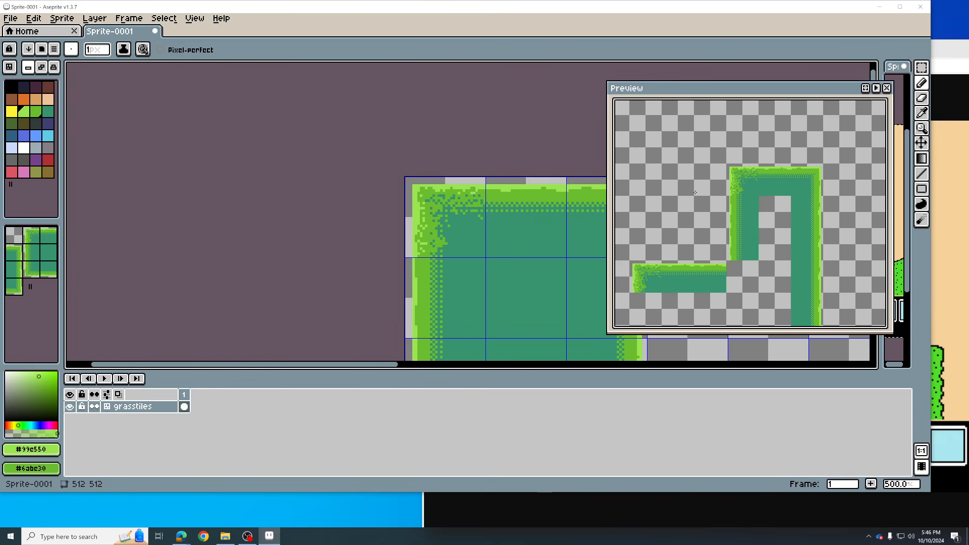
pyautogui.scroll(-1, 527, 211)
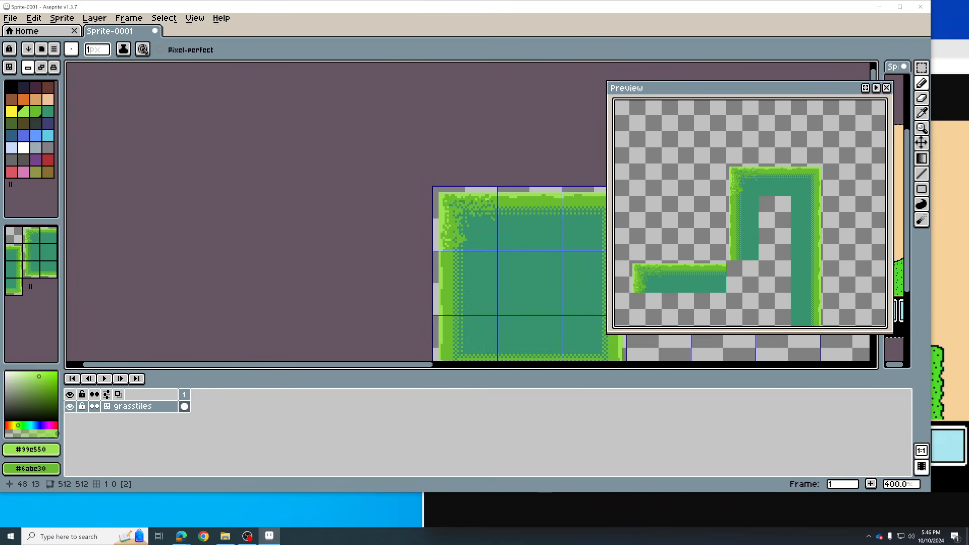
# Roughen the top-left tile's outer edge by painting transparent mask pixels into it and adding light green #99e550 ones
pyautogui.keyDown('alt'); pyautogui.click(469, 189); pyautogui.keyUp('alt')
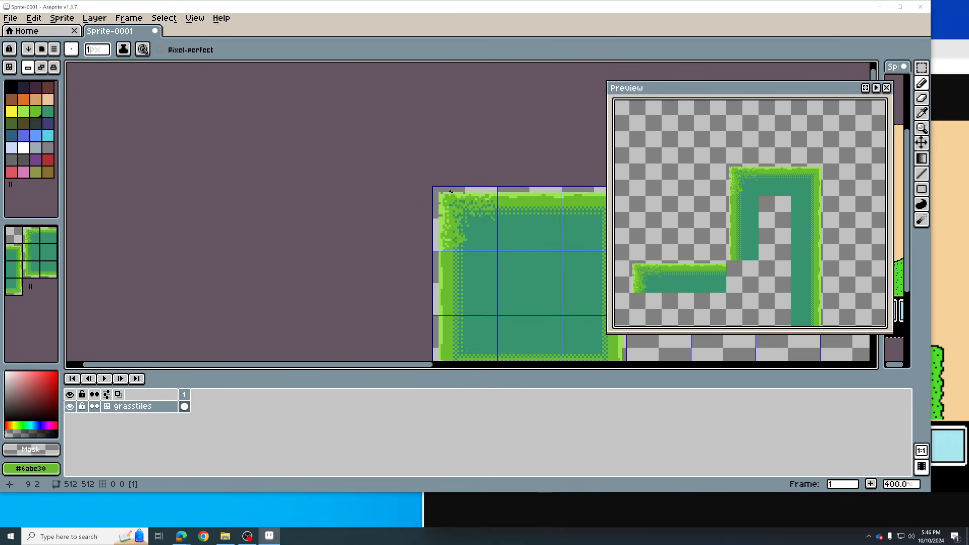
pyautogui.press('alt')
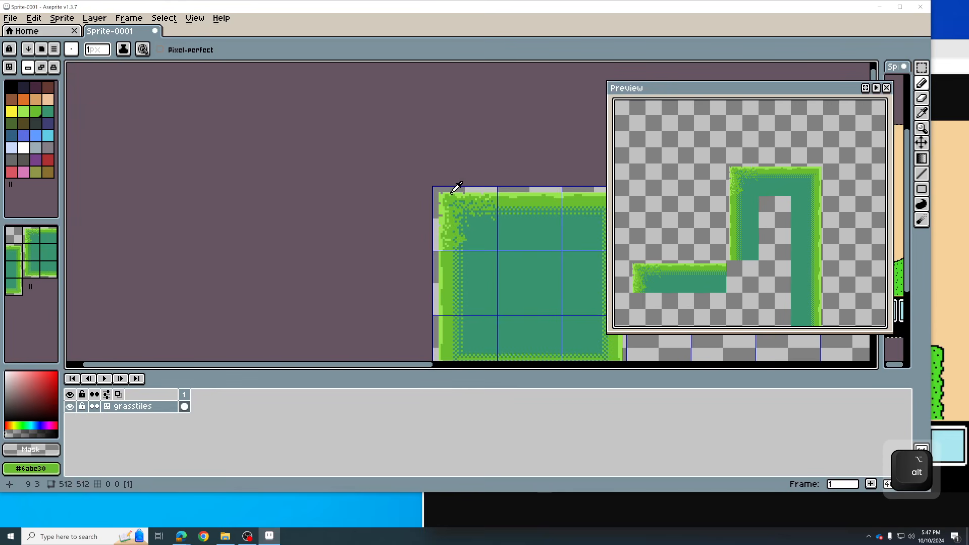
pyautogui.keyDown('alt'); pyautogui.click(451, 192); pyautogui.keyUp('alt')
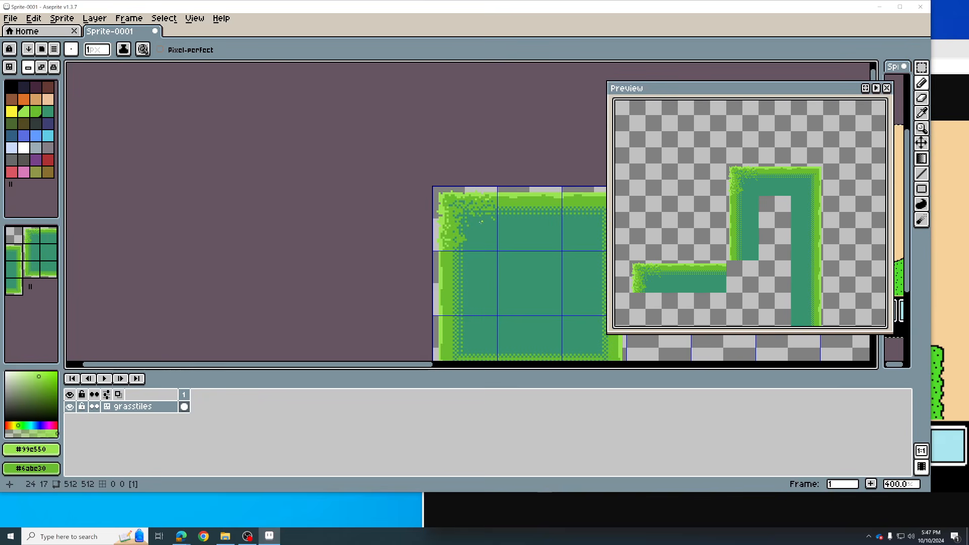
# Switch the tileset mode to Auto so that drawing in the empty cells beside the grass path creates new tiles
pyautogui.scroll(-1, 482, 221)
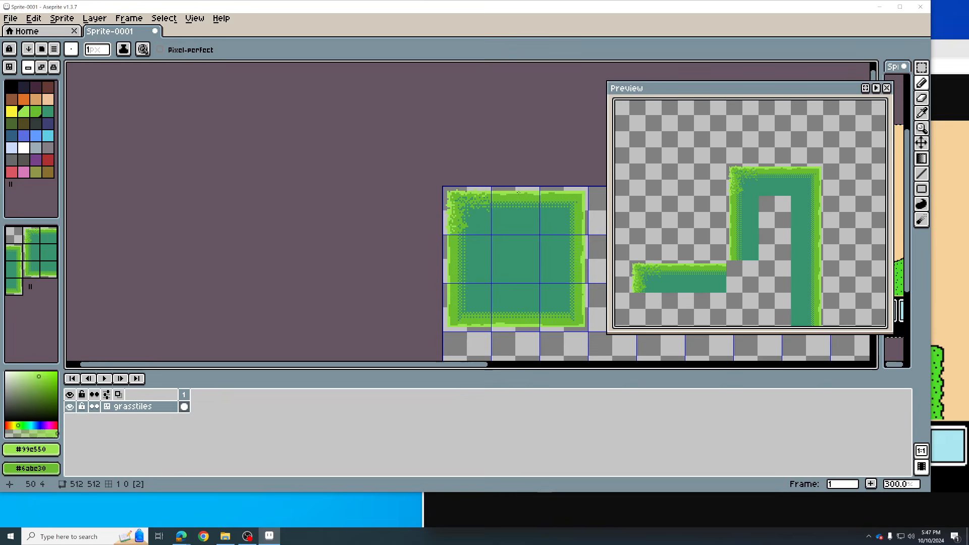
pyautogui.scroll(-2, 521, 197)
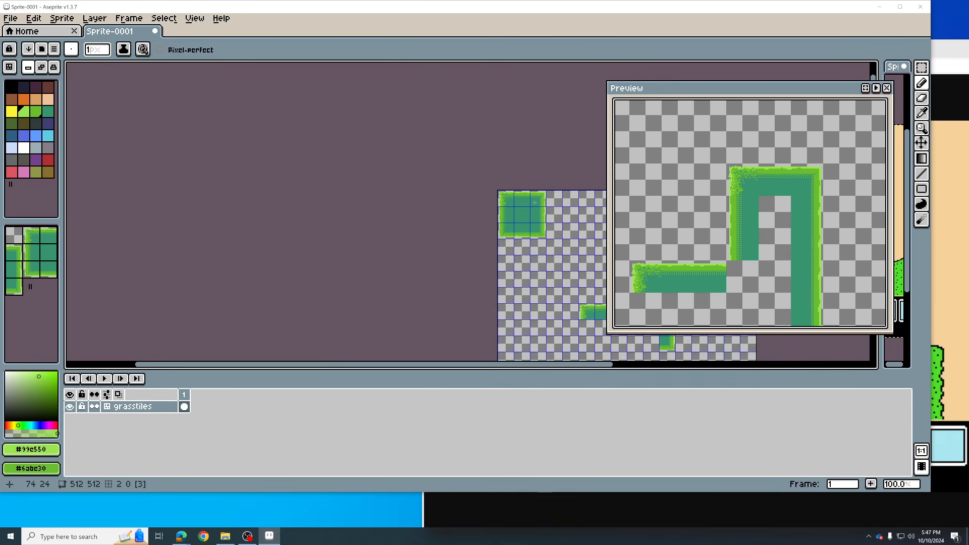
pyautogui.moveTo(523, 203); pyautogui.dragTo(478, 212)
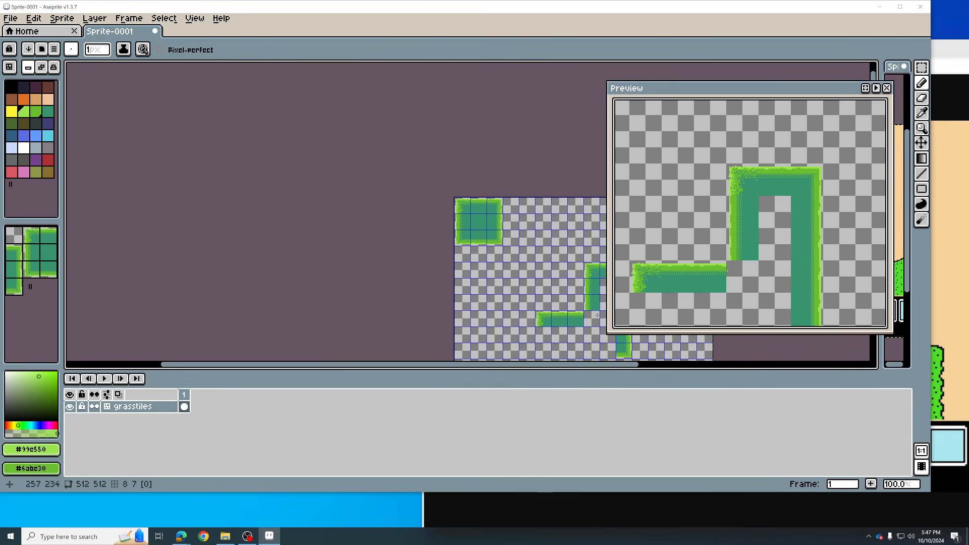
pyautogui.scroll(2, 596, 313)
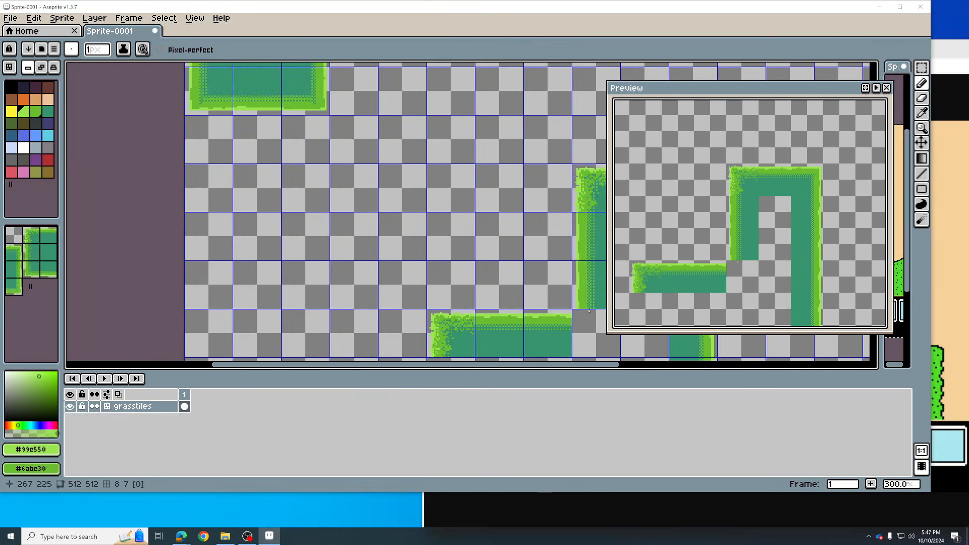
pyautogui.scroll(-1, 552, 272)
pyautogui.moveTo(552, 270); pyautogui.dragTo(506, 229)
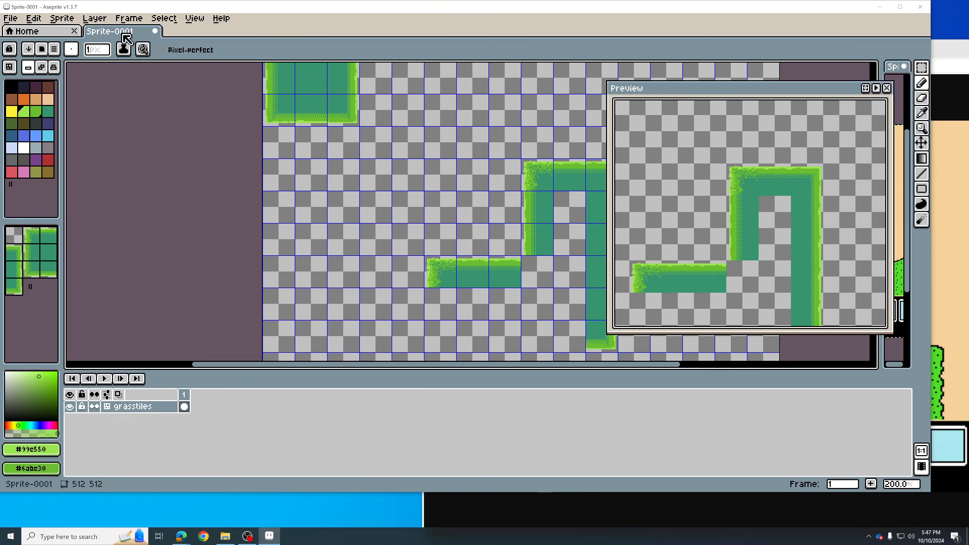
pyautogui.click(39, 71)
pyautogui.scroll(1, 409, 216)
pyautogui.moveTo(425, 235); pyautogui.dragTo(325, 215)
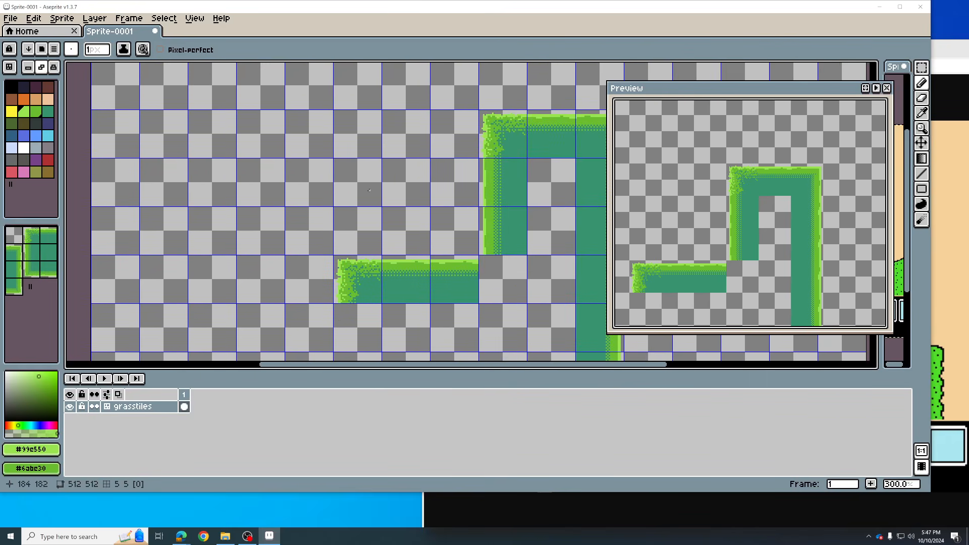
# Paint a light green #99e550 corner with a 3 px square pencil in the empty cell, joining the horizontal and vertical grass edges
pyautogui.scroll(5, 488, 286)
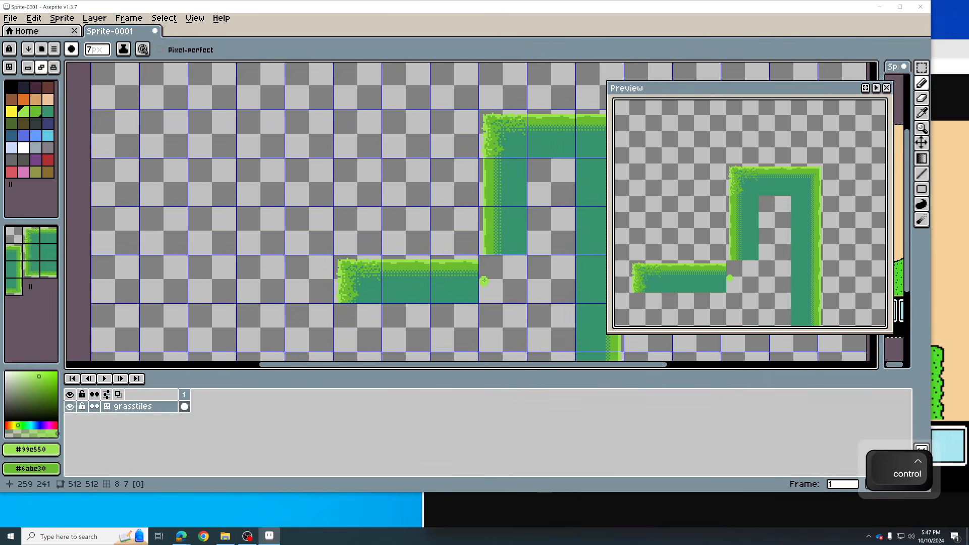
pyautogui.scroll(-3, 486, 275)
pyautogui.moveTo(480, 262); pyautogui.dragTo(481, 262)
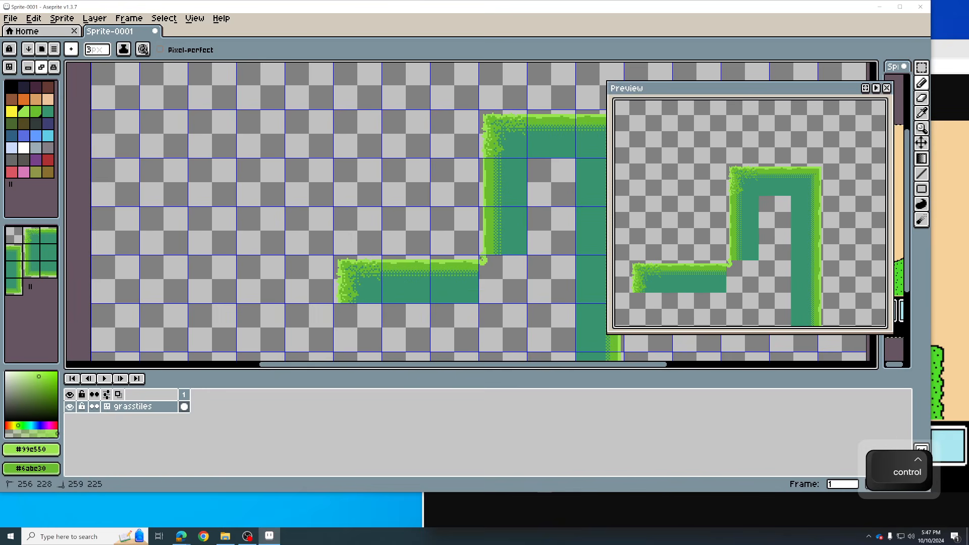
pyautogui.hotkey('ctrl', 'z')
pyautogui.scroll(4, 485, 261)
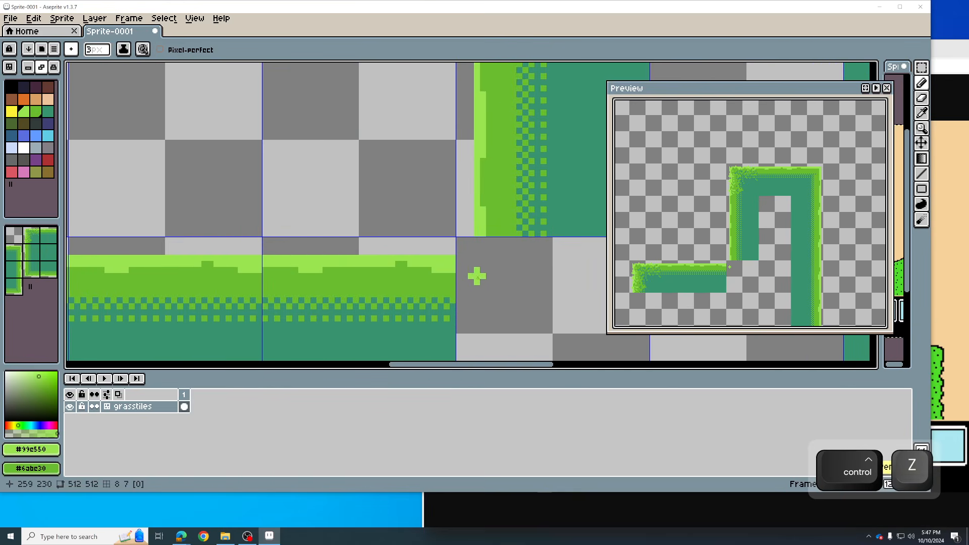
pyautogui.click(77, 48)
pyautogui.click(90, 66)
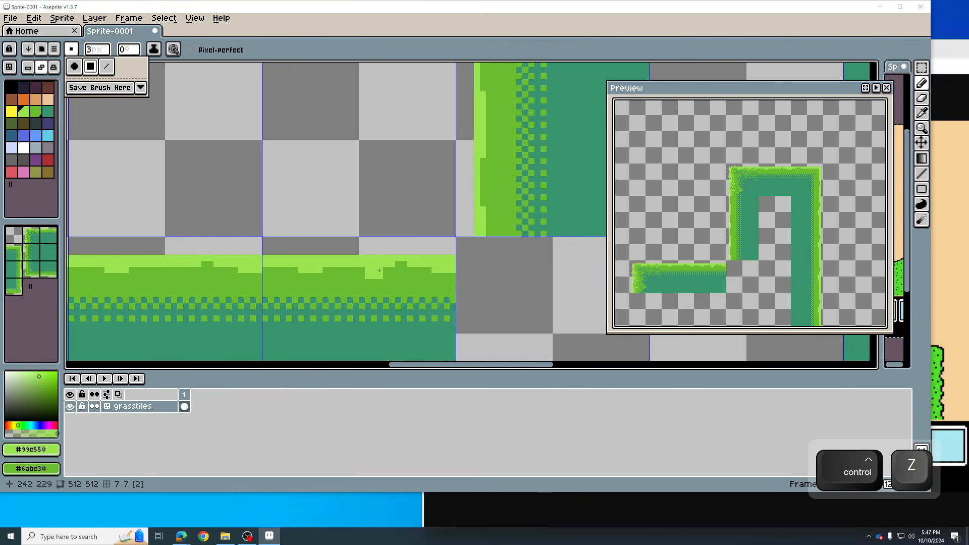
pyautogui.click(480, 243)
pyautogui.keyDown('shift'); pyautogui.click(482, 257); pyautogui.keyUp('shift')
pyautogui.keyDown('shift'); pyautogui.click(462, 265); pyautogui.keyUp('shift')
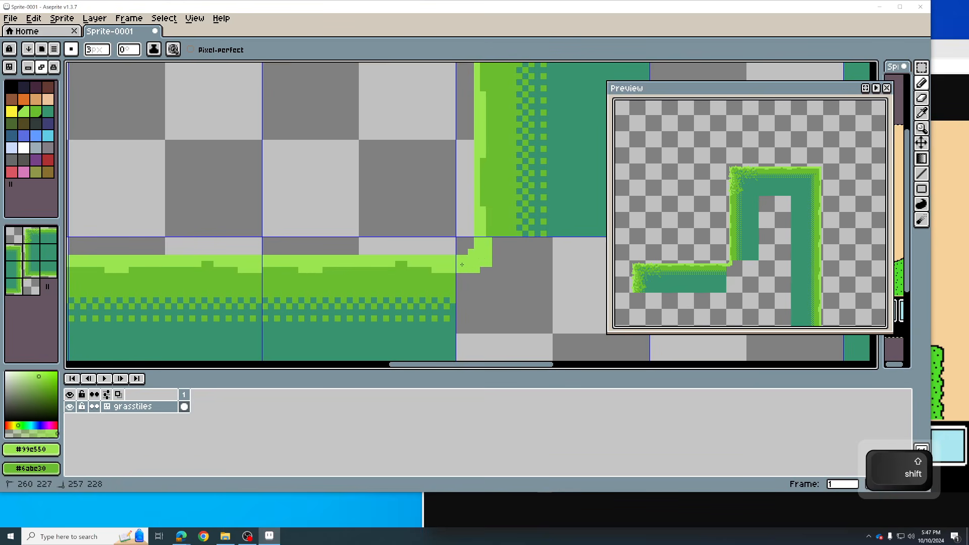
# Sample green #6abe30 and paint a green band inside the light green corner, connecting the two strips' green borders
pyautogui.scroll(-1, 499, 268)
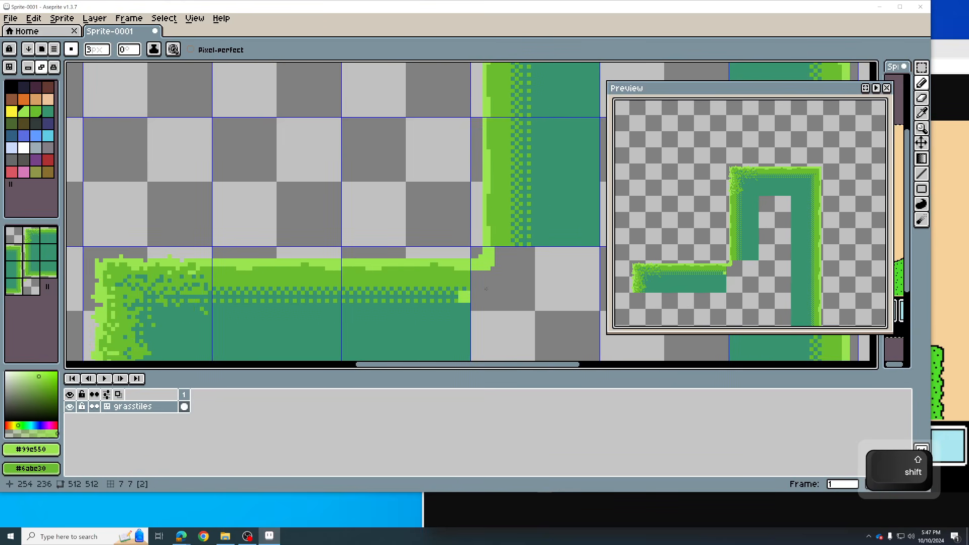
pyautogui.keyDown('alt'); pyautogui.click(493, 248); pyautogui.keyUp('alt')
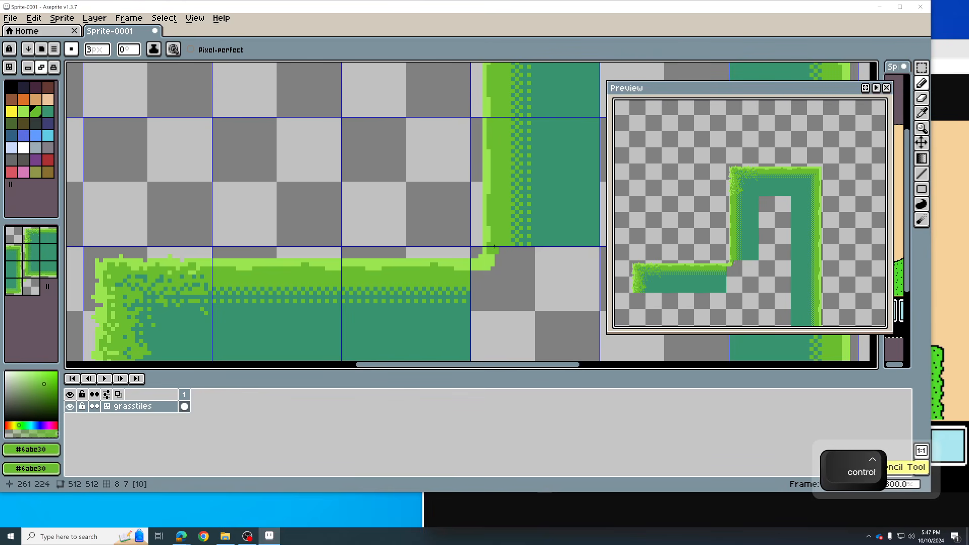
pyautogui.hotkey('ctrl', 'z')
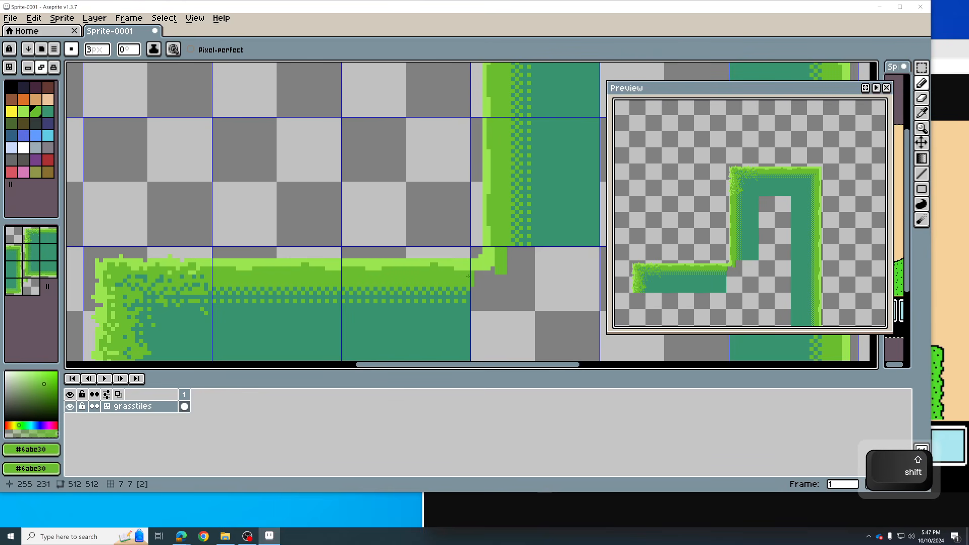
pyautogui.moveTo(472, 281)
pyautogui.mouseDown()
pyautogui.moveTo(496, 271)
pyautogui.moveTo(475, 283)
pyautogui.moveTo(503, 276)
pyautogui.moveTo(509, 255)
pyautogui.mouseUp()
# Select the 32×32 inner-corner cell and fill its empty area with the sampled teal #37946e using the Paint Bucket
pyautogui.scroll(-2, 552, 263)
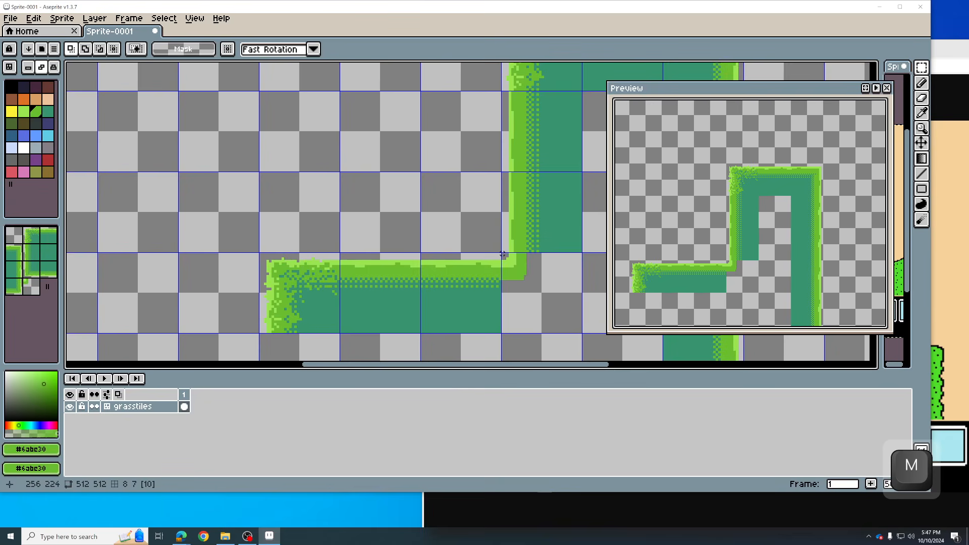
pyautogui.moveTo(505, 256); pyautogui.dragTo(568, 316)
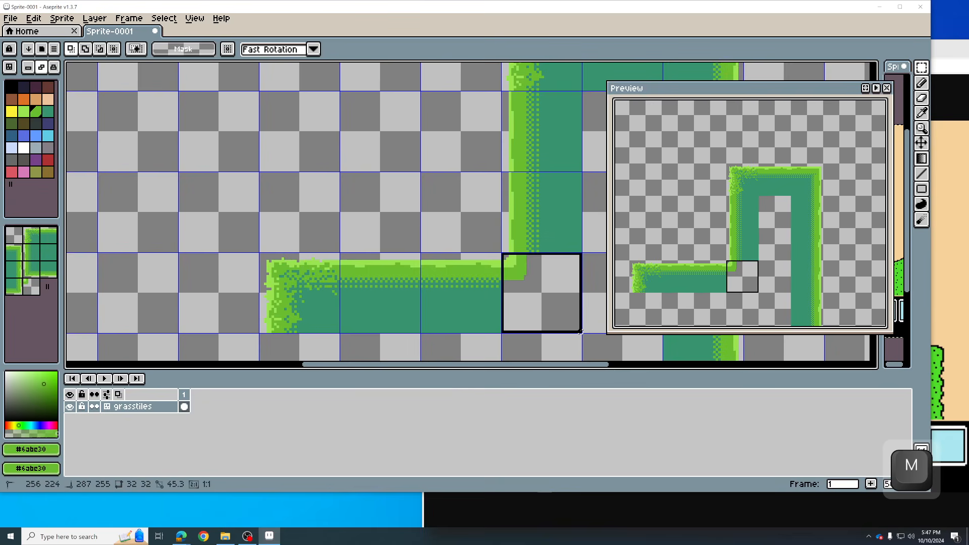
pyautogui.keyDown('alt'); pyautogui.click(555, 227); pyautogui.keyUp('alt')
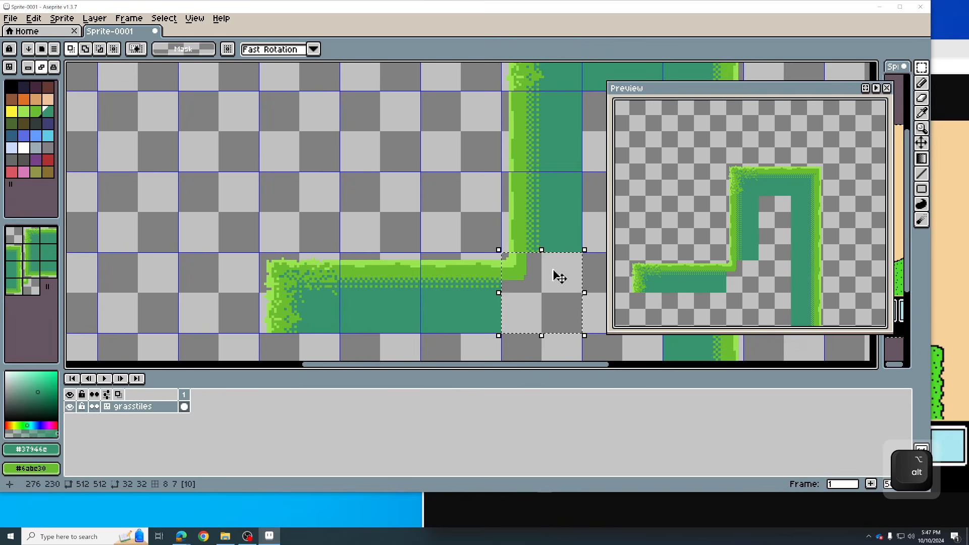
pyautogui.press('b')
pyautogui.keyDown('ctrl'); pyautogui.scroll(-3, 555, 286); pyautogui.keyUp('ctrl')
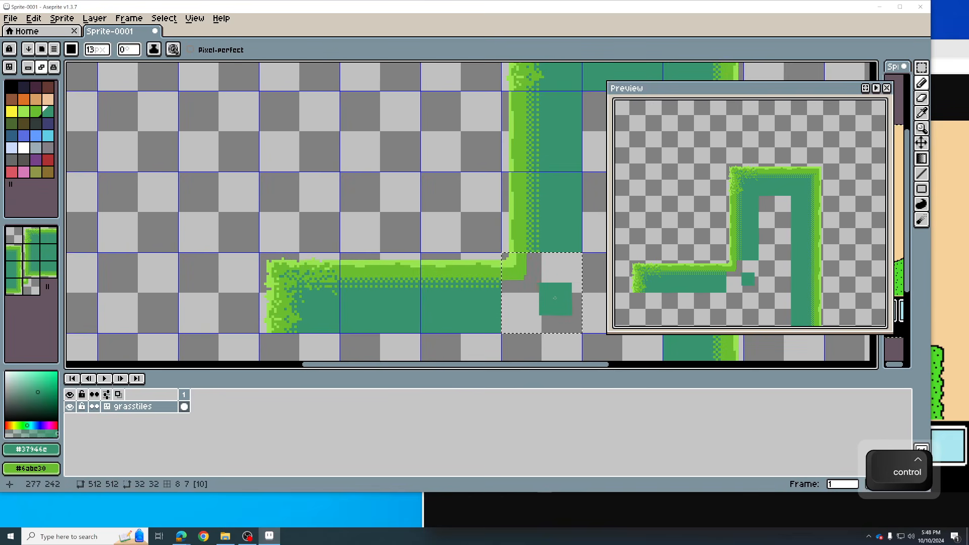
pyautogui.press('g')
pyautogui.click(525, 308)
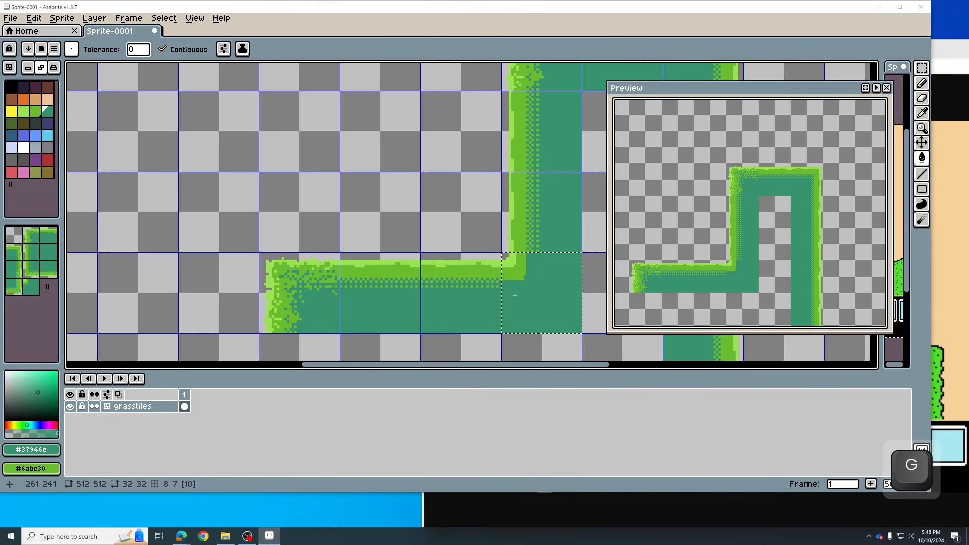
# Try a Bayer Matrix 2x2 dithered gradient between green #6abe30 and teal #37946e in the inner-corner cell, and undo it
pyautogui.scroll(-4, 515, 295)
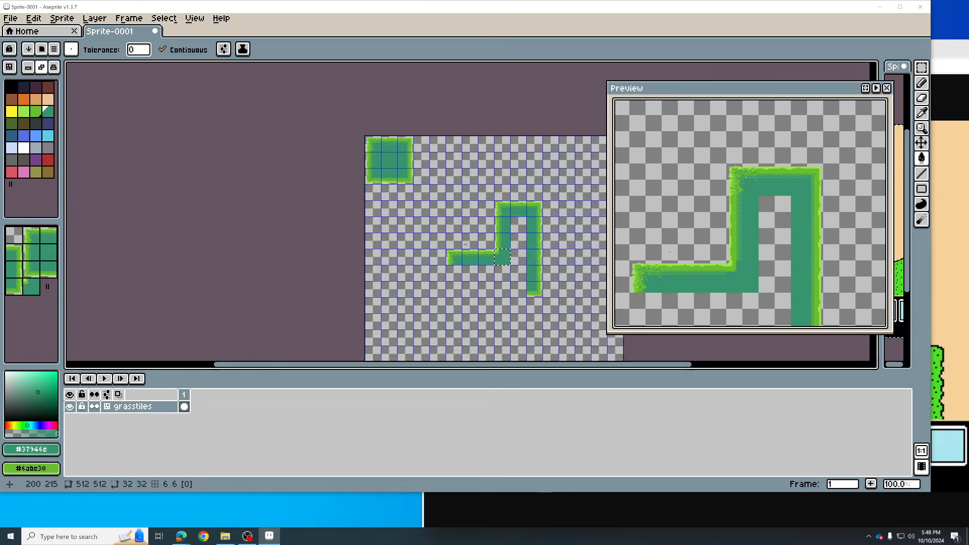
pyautogui.scroll(2, 465, 244)
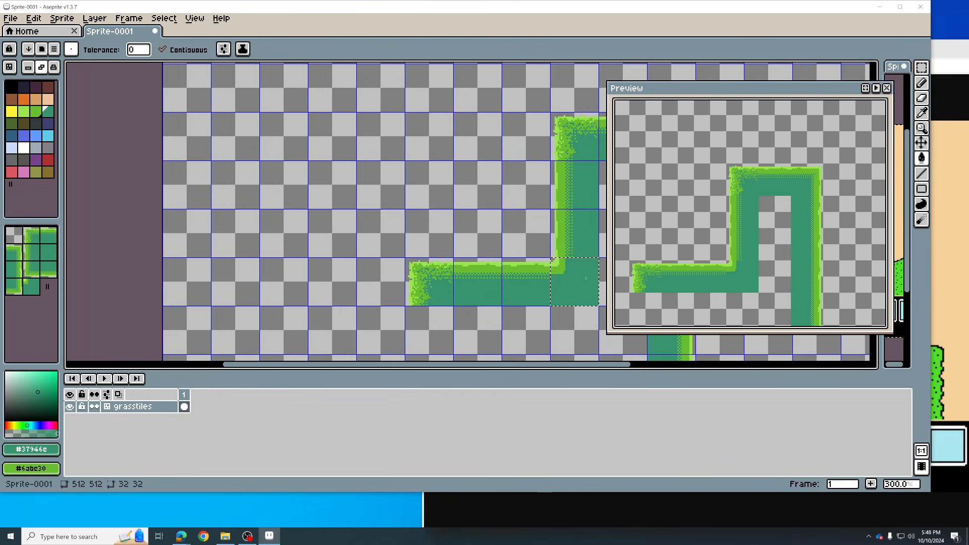
pyautogui.press('b')
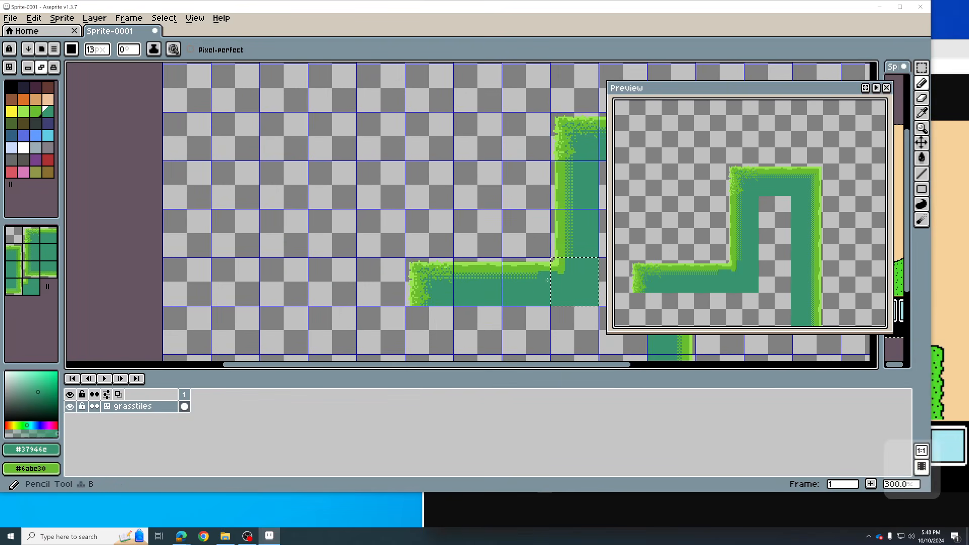
pyautogui.keyDown('alt'); pyautogui.click(534, 279); pyautogui.keyUp('alt')
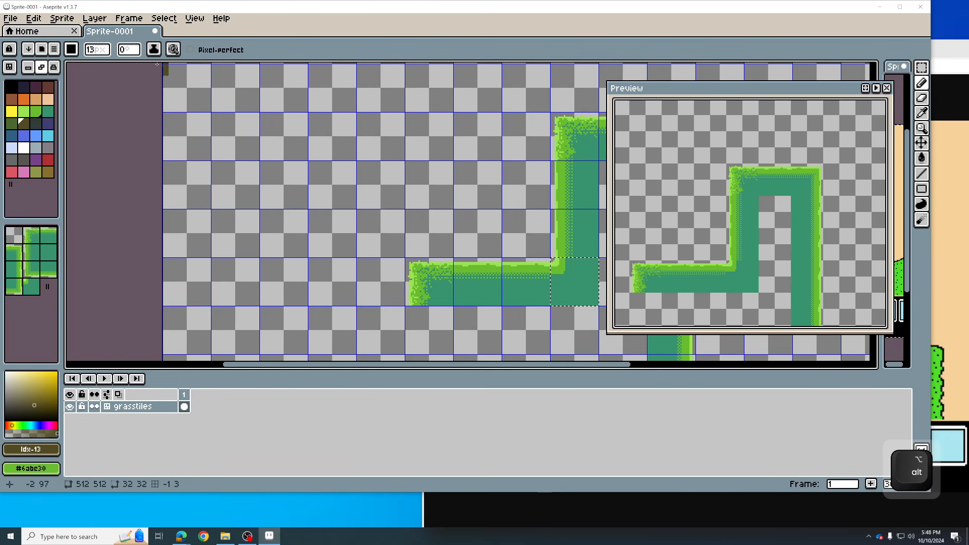
pyautogui.click(921, 157)
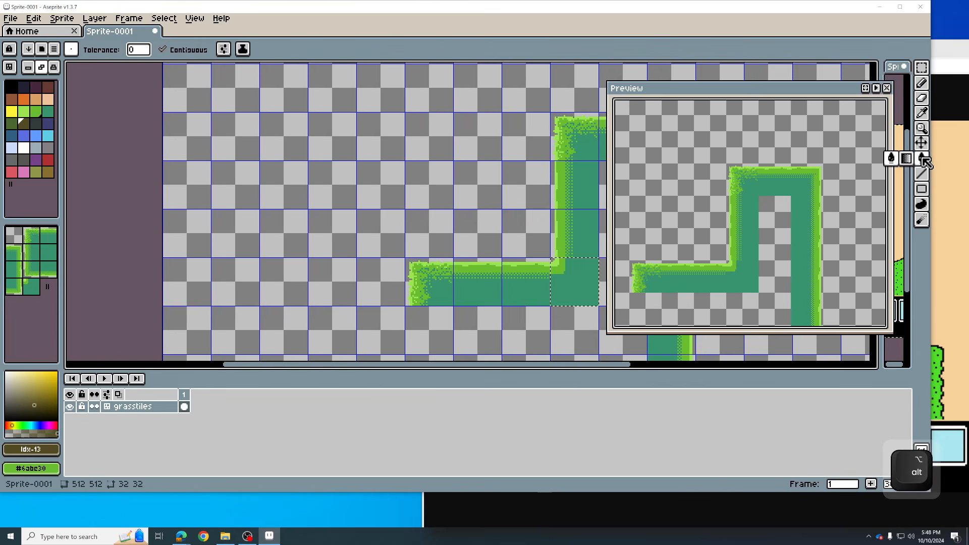
pyautogui.click(906, 158)
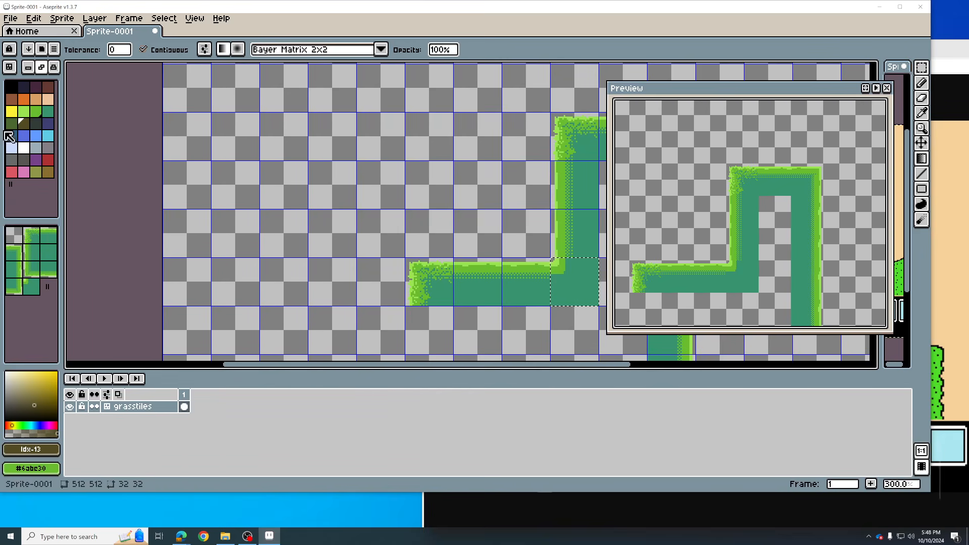
pyautogui.click(49, 113)
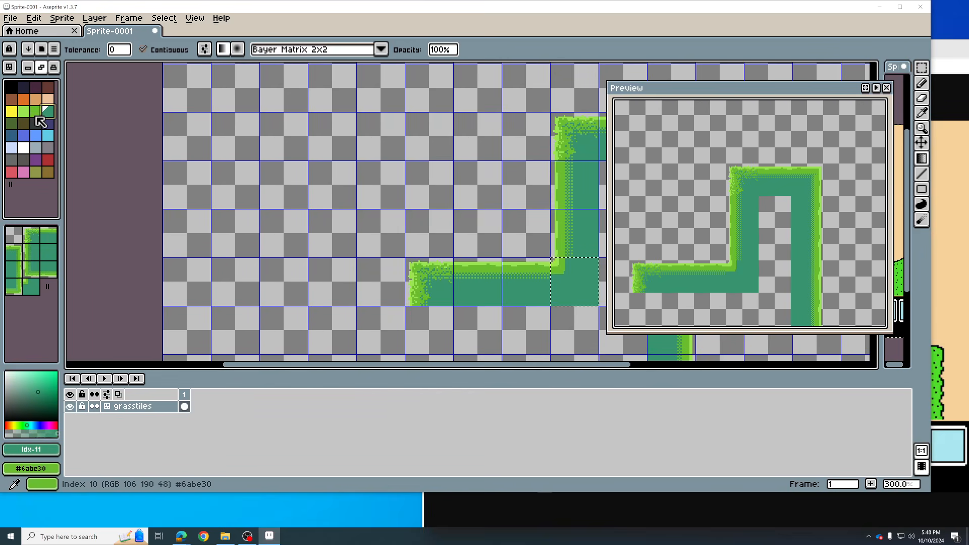
pyautogui.press('x')
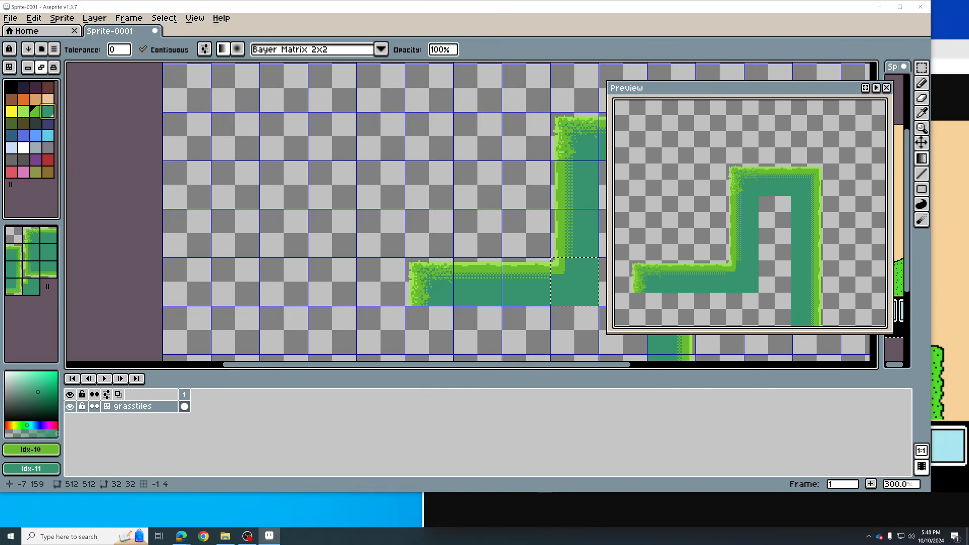
pyautogui.moveTo(587, 291); pyautogui.dragTo(565, 268)
pyautogui.hotkey('ctrl', 'z')
pyautogui.hotkey('ctrl', 'z')
pyautogui.hotkey('ctrl', 'z')
# Dither the inner corner by hand with a 1 px pencil, using green #6abe30 and sampled teal #37946e and light green #99e550
pyautogui.scroll(1, 577, 255)
pyautogui.press('b')
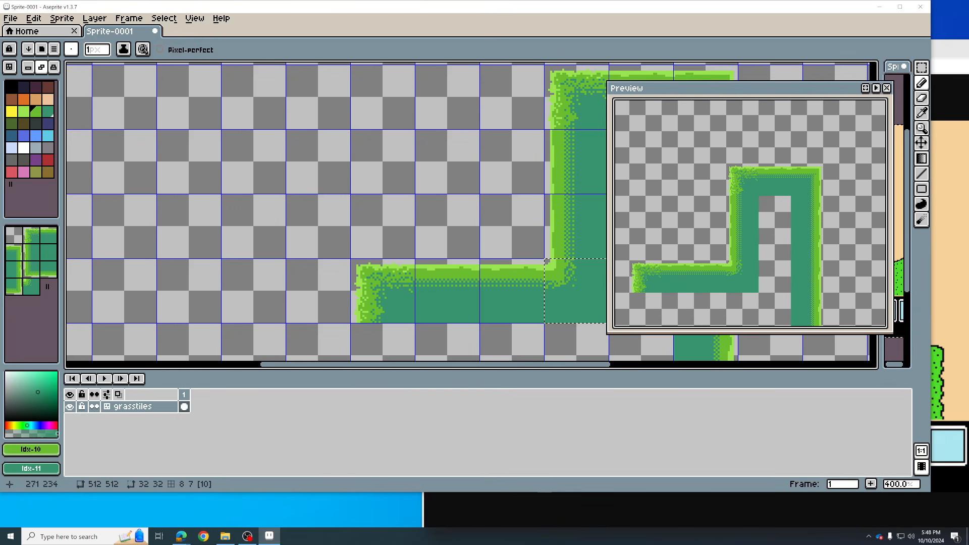
pyautogui.press('i')
pyautogui.keyDown('alt'); pyautogui.rightClick(582, 275); pyautogui.keyUp('alt')
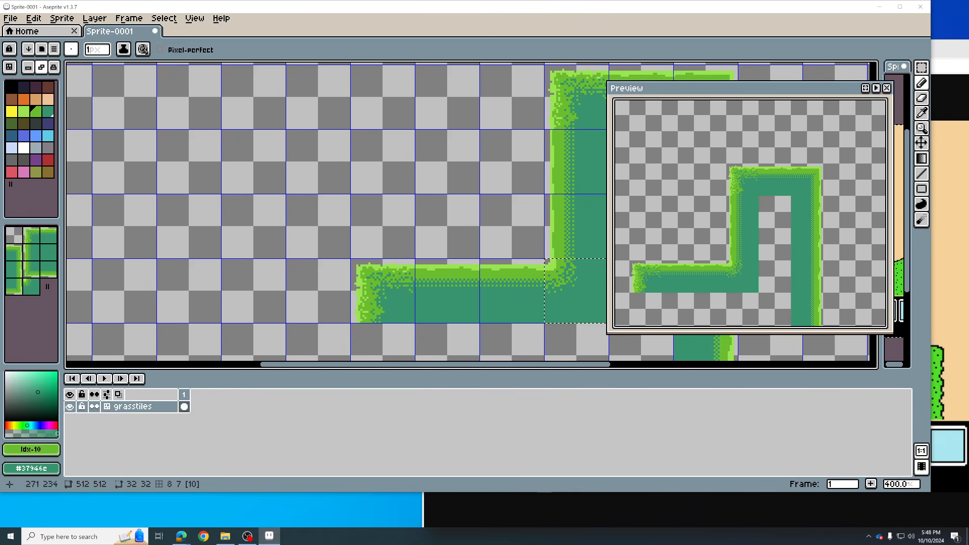
pyautogui.scroll(-1, 546, 261)
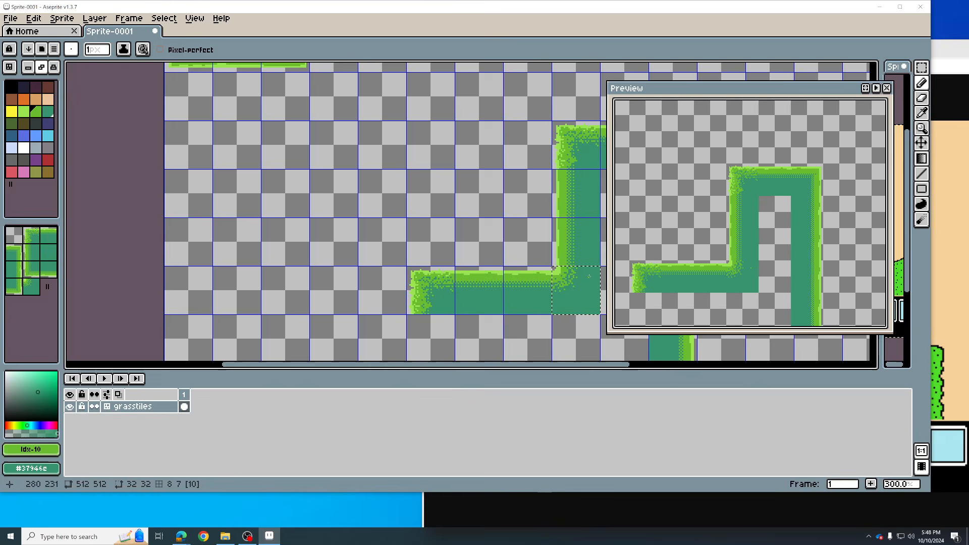
pyautogui.keyDown('alt'); pyautogui.click(558, 267); pyautogui.keyUp('alt')
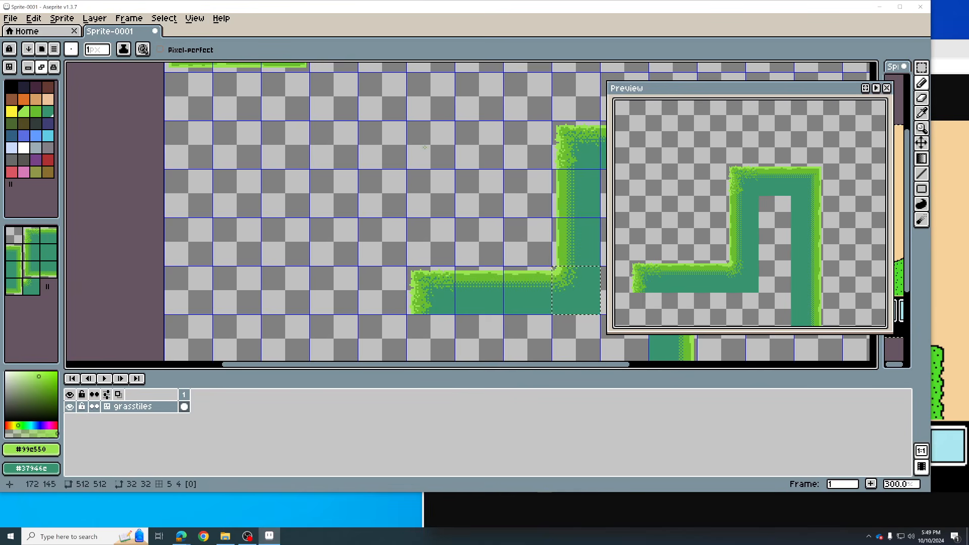
# Pick the dithered inner-corner tile from the tileset as the tile to draw with beside the 3×3 grass block
pyautogui.scroll(-1, 412, 202)
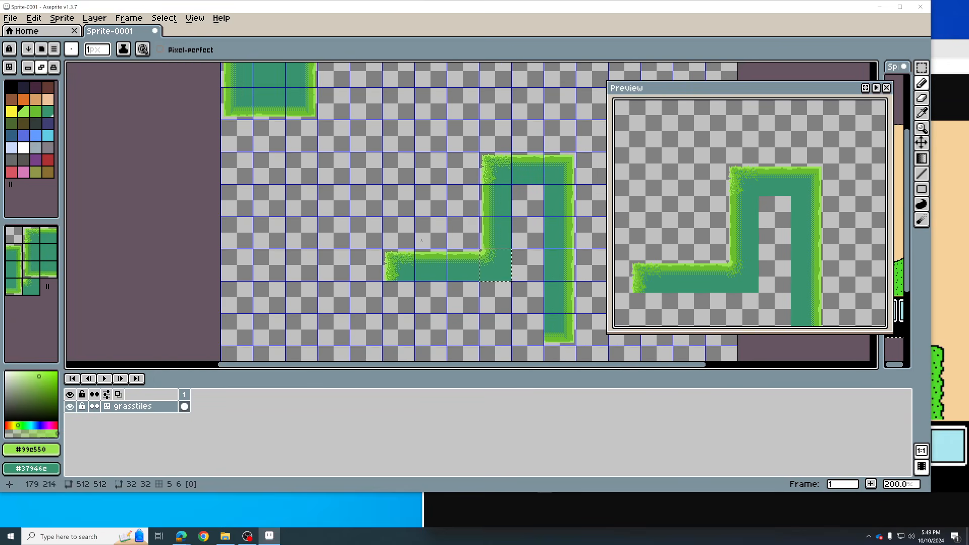
pyautogui.scroll(-1, 481, 229)
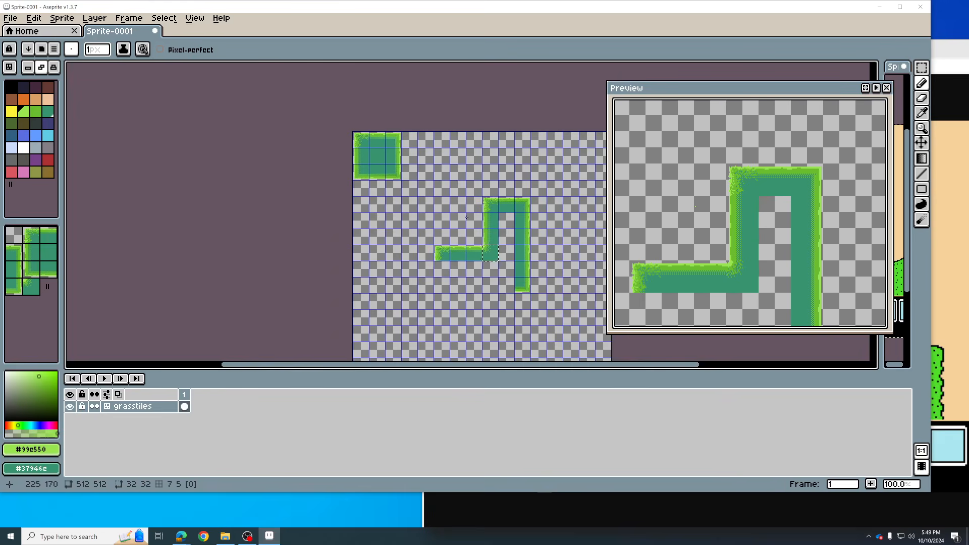
pyautogui.scroll(1, 466, 217)
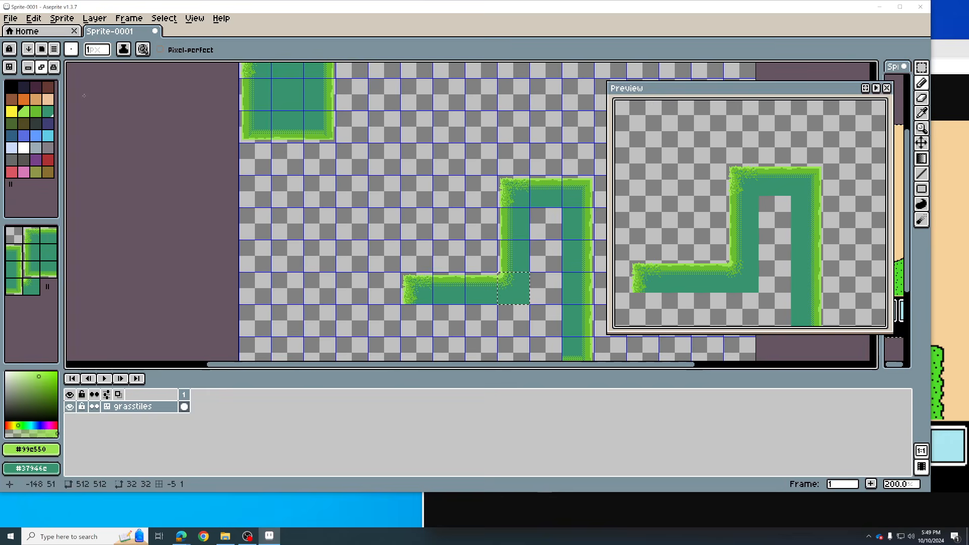
pyautogui.click(30, 286)
pyautogui.moveTo(410, 110); pyautogui.dragTo(352, 274)
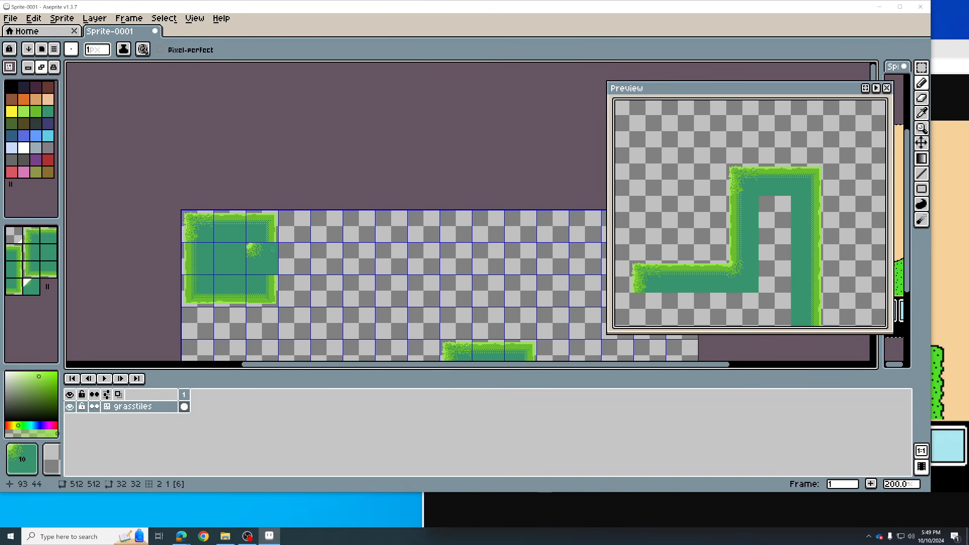
pyautogui.press('b')
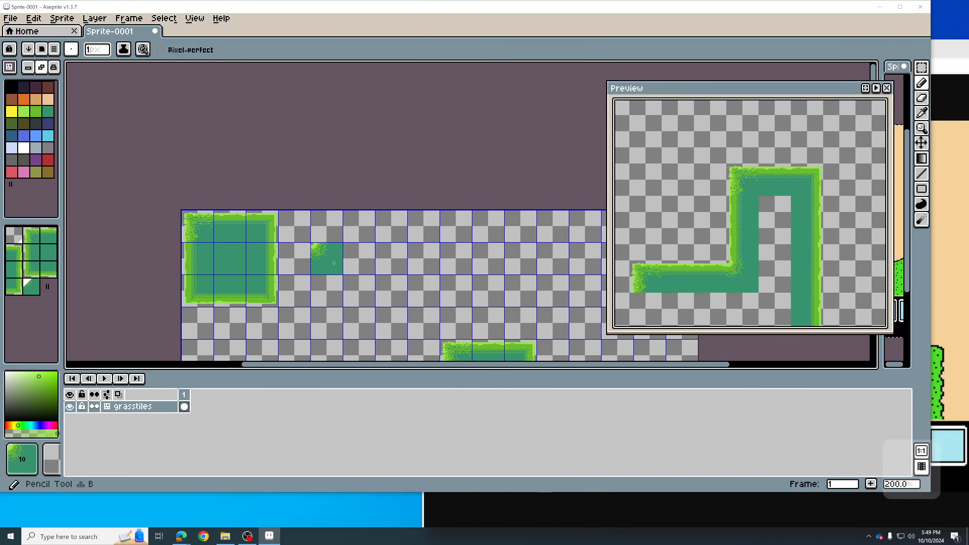
pyautogui.click(41, 67)
pyautogui.click(32, 288)
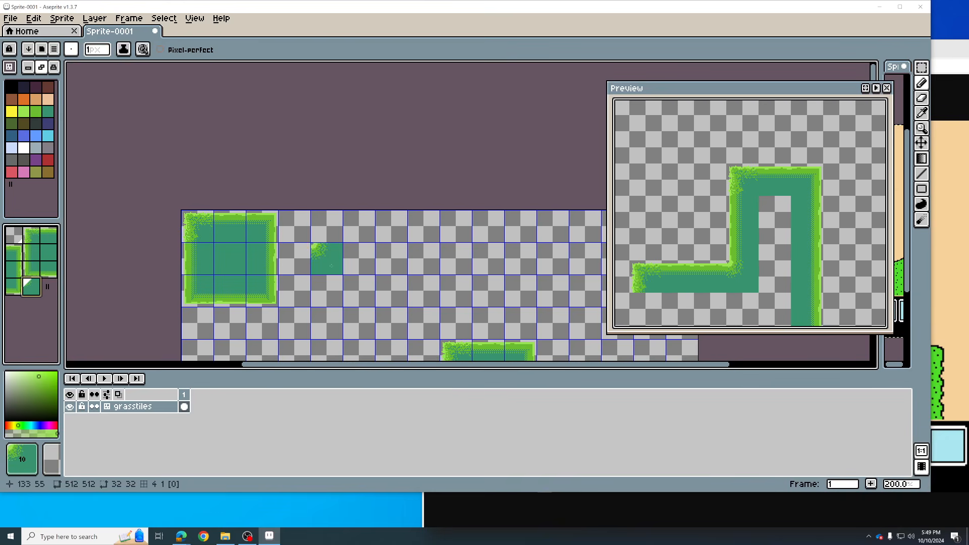
# Clear the selection and place the inner-corner tile in the second row, one empty cell away from the 3×3 block
pyautogui.scroll(-3, 426, 246)
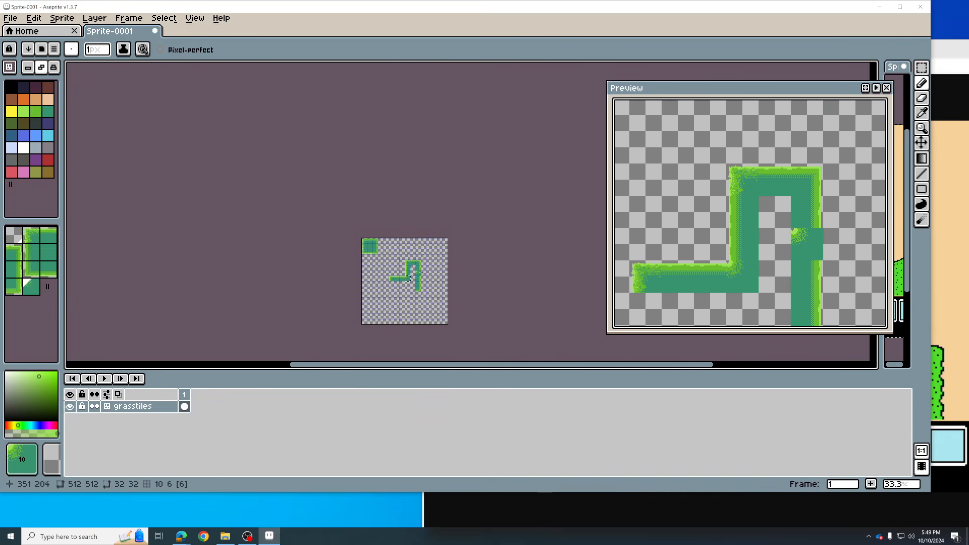
pyautogui.press('ctrl')
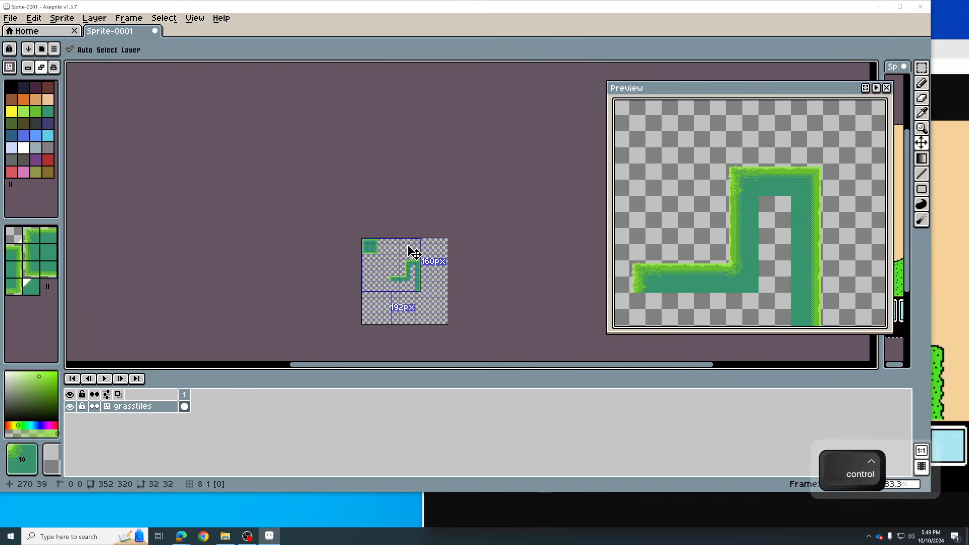
pyautogui.hotkey('ctrl', 'd')
pyautogui.scroll(3, 411, 238)
pyautogui.click(485, 233)
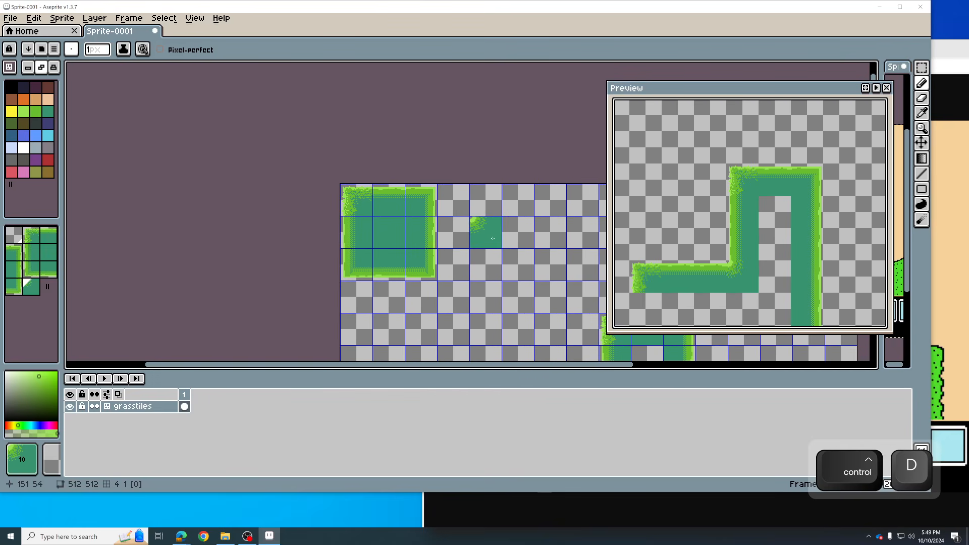
# Place three rotated copies of the inner-corner tile next to the first, completing a 2×2 inner-corner block beside the 3×3 block
pyautogui.press('space')
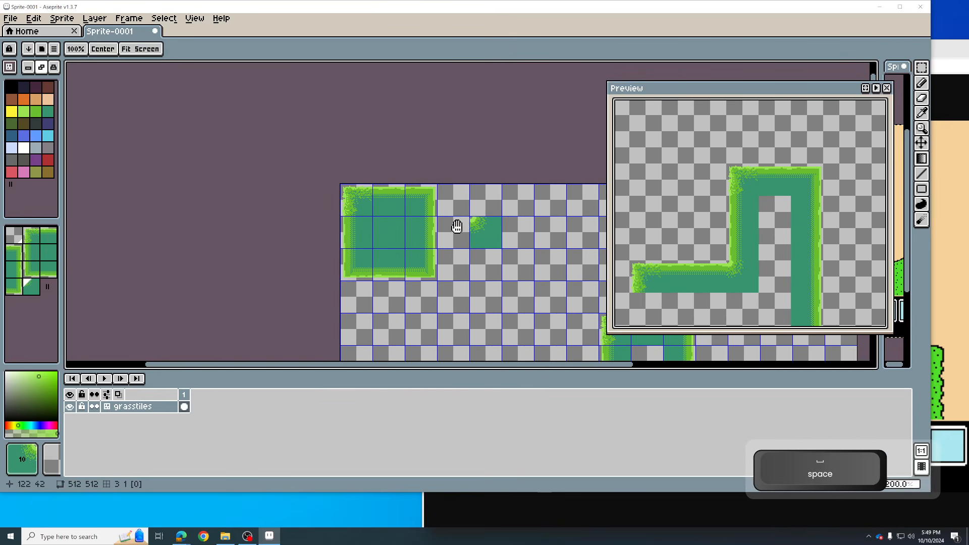
pyautogui.press('r')
pyautogui.press('space')
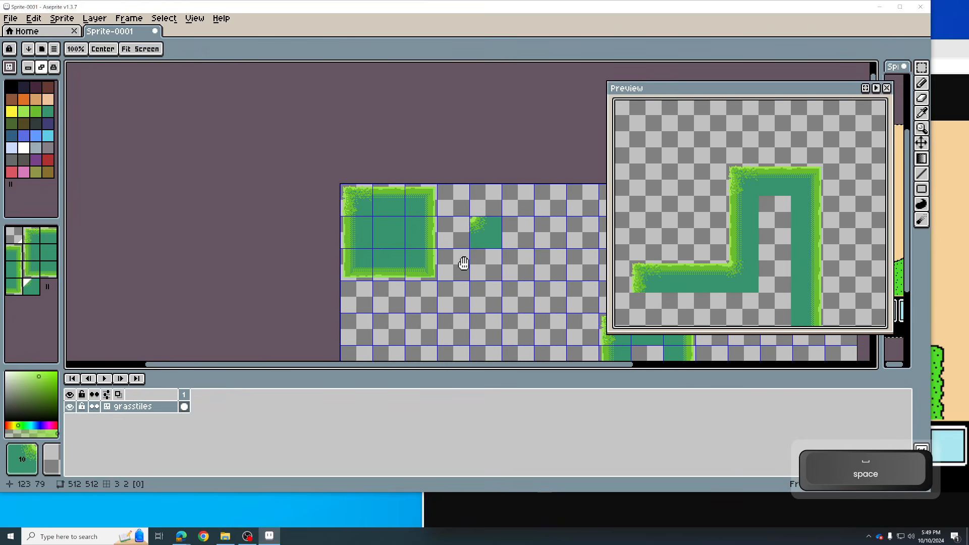
pyautogui.press('r')
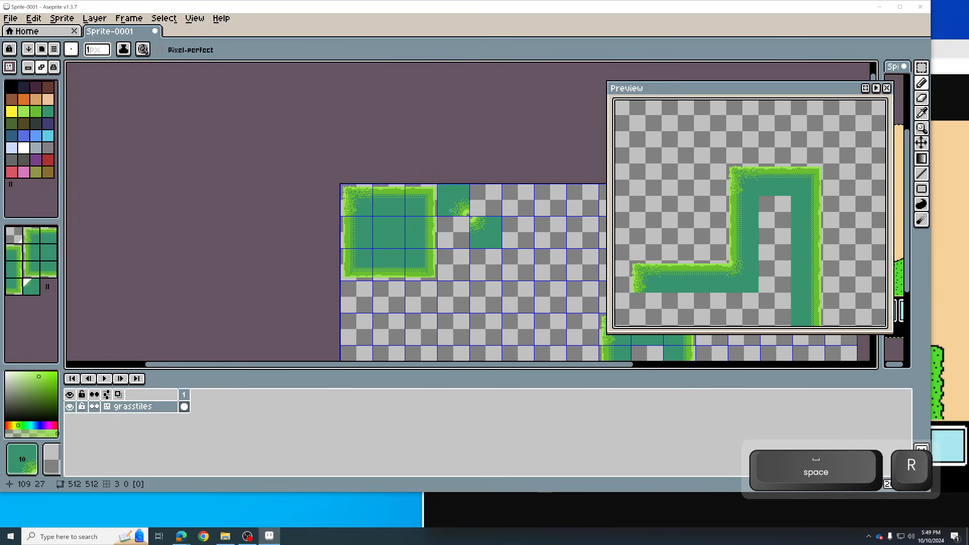
pyautogui.hotkey('space', 'r')
pyautogui.click(484, 204)
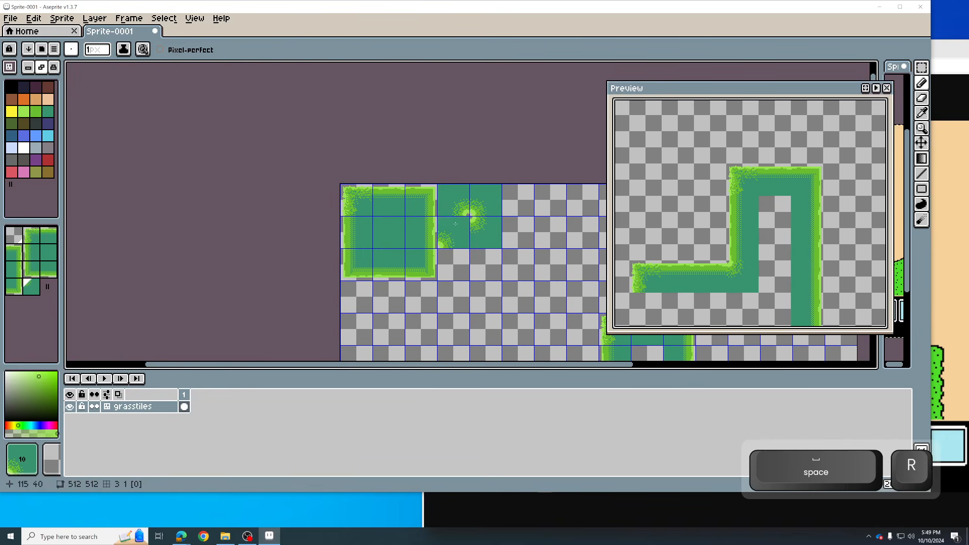
pyautogui.hotkey('space', 'r')
pyautogui.hotkey('space', 'r')
pyautogui.click(454, 224)
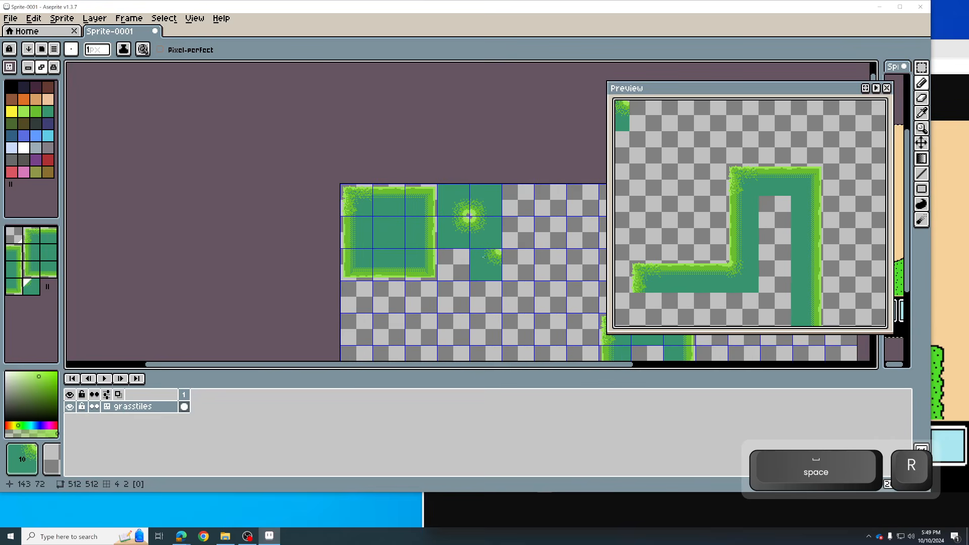
# Pick the plain teal centre tile from the tileset and fill the empty cells inside the grass path's upper bend
pyautogui.scroll(-2, 484, 258)
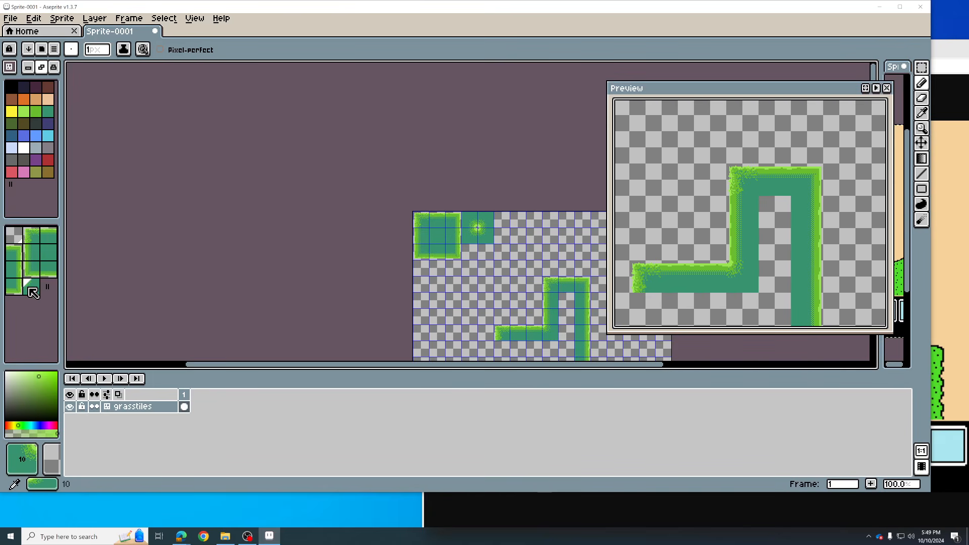
pyautogui.moveTo(33, 293); pyautogui.dragTo(49, 253)
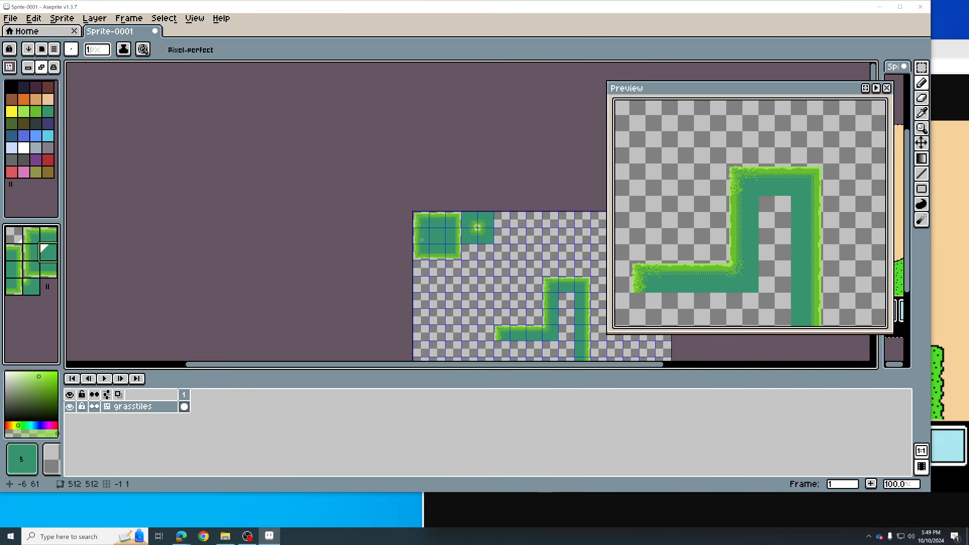
pyautogui.moveTo(565, 301)
pyautogui.mouseDown()
pyautogui.moveTo(563, 337)
pyautogui.moveTo(549, 253)
pyautogui.mouseUp()
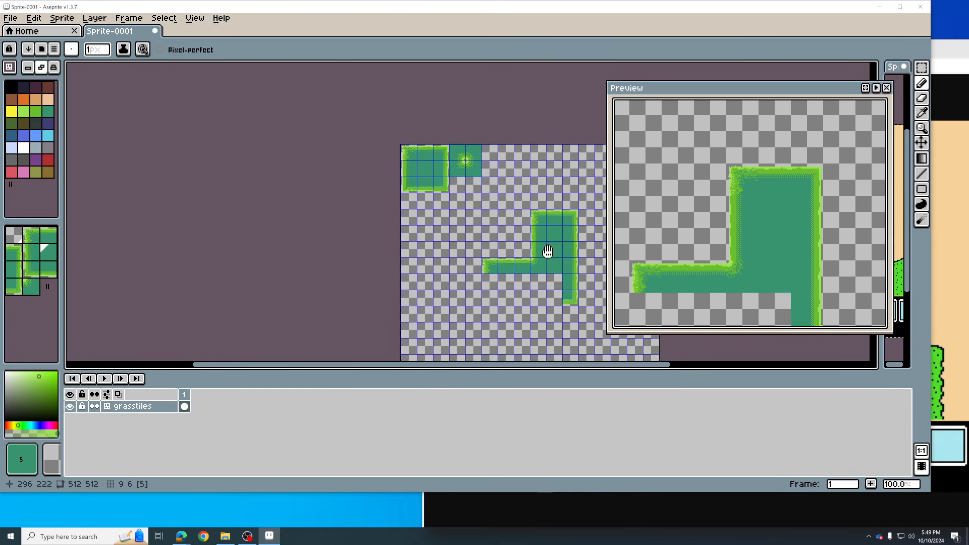
pyautogui.scroll(-1, 548, 251)
pyautogui.scroll(1, 542, 260)
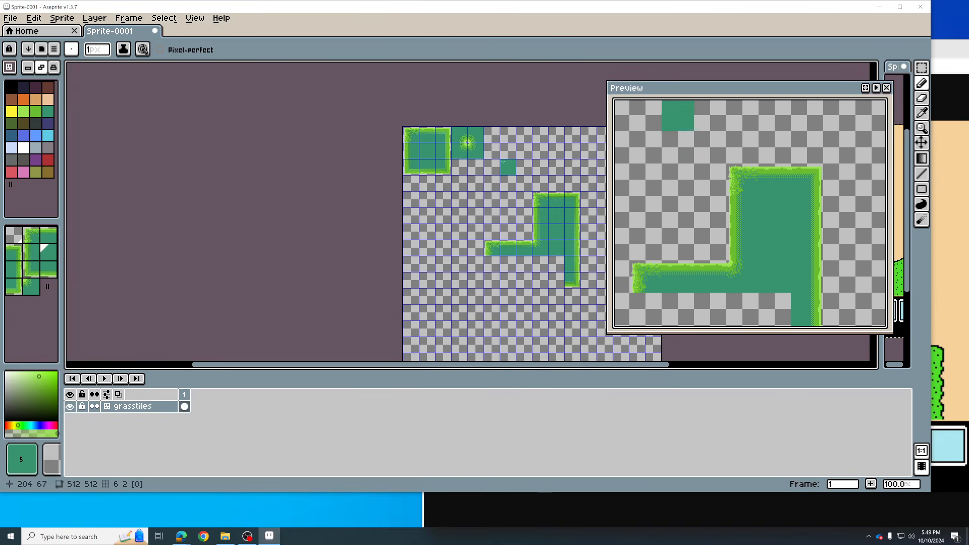
# Extend the grass shape's bottom row with the bottom-edge tile and end it with the bottom-left corner tile, both picked from the 3×3 block
pyautogui.press('alt')
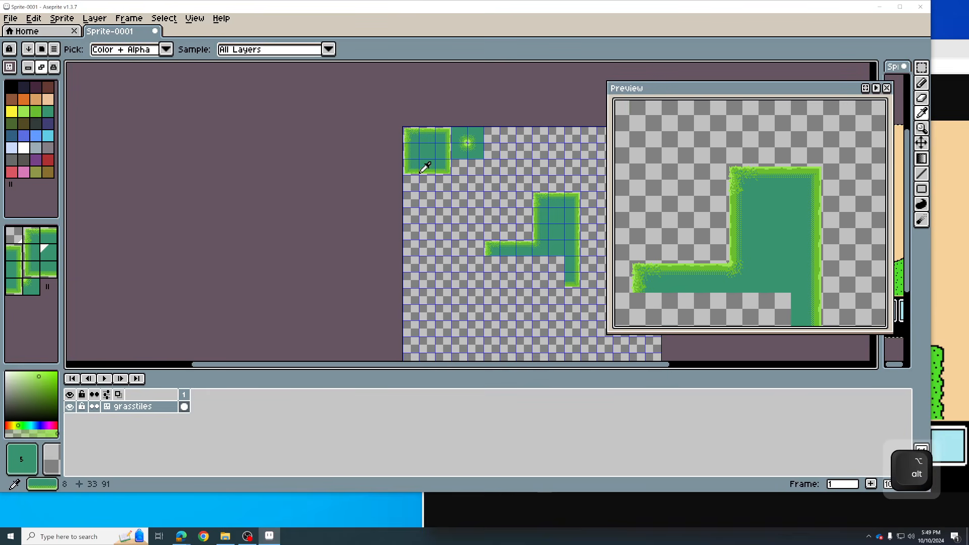
pyautogui.keyDown('alt'); pyautogui.click(426, 166); pyautogui.keyUp('alt')
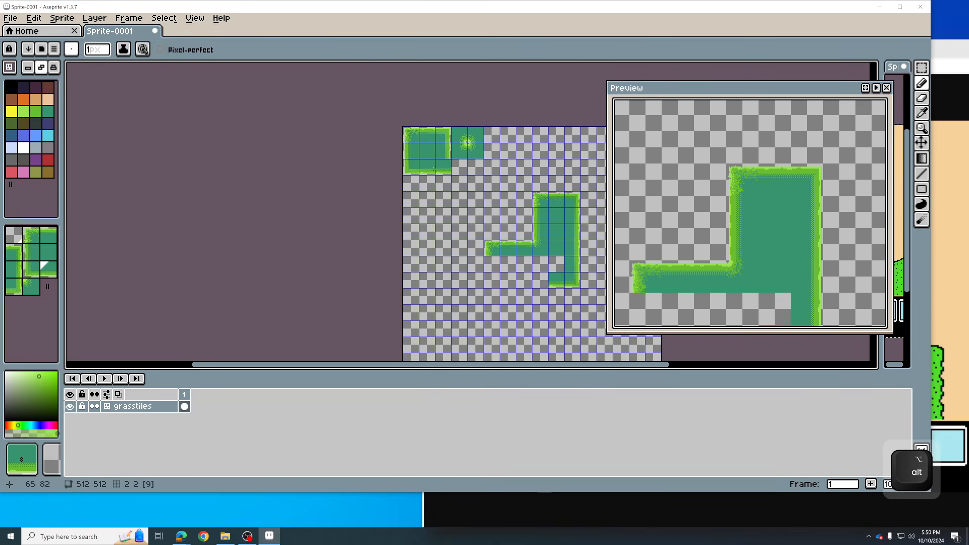
pyautogui.keyDown('alt'); pyautogui.click(410, 170); pyautogui.keyUp('alt')
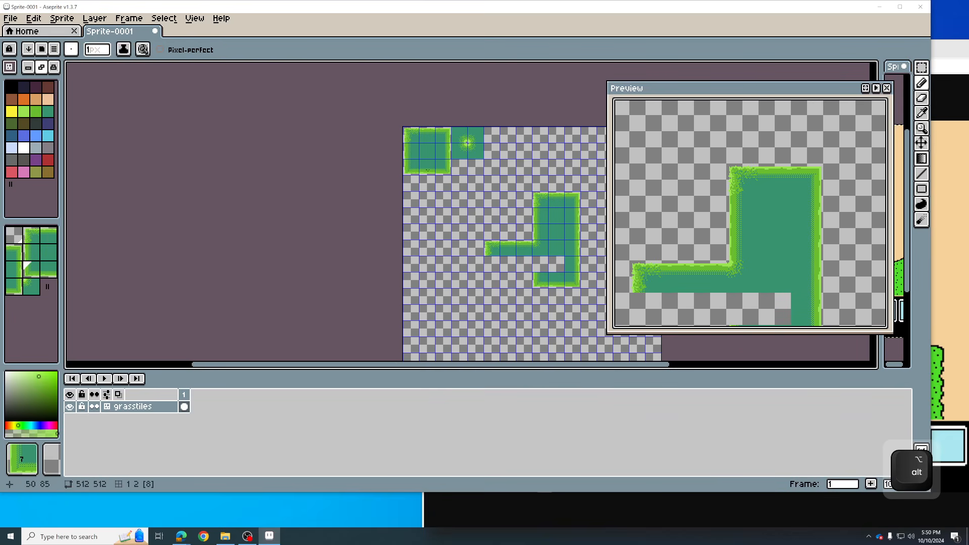
# Try corner and left-edge tiles from the 3×3 block around the outer end of the shape's side arm, undoing the misplaced tile
pyautogui.keyDown('alt'); pyautogui.click(540, 227); pyautogui.keyUp('alt')
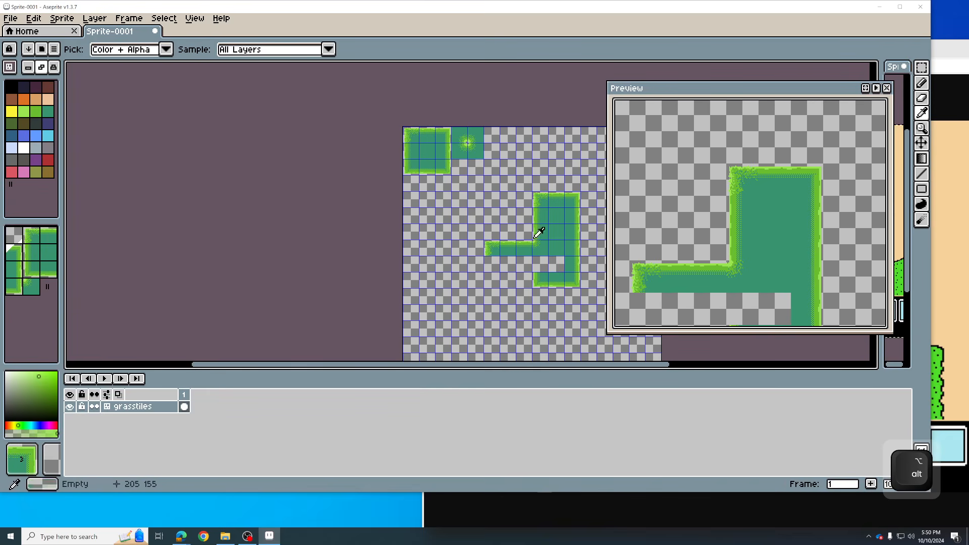
pyautogui.press('alt')
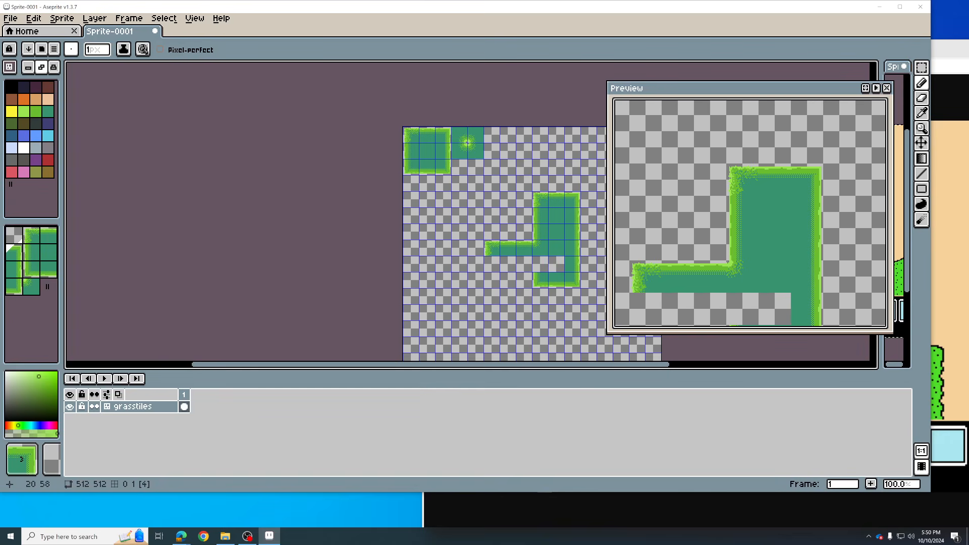
pyautogui.press('alt')
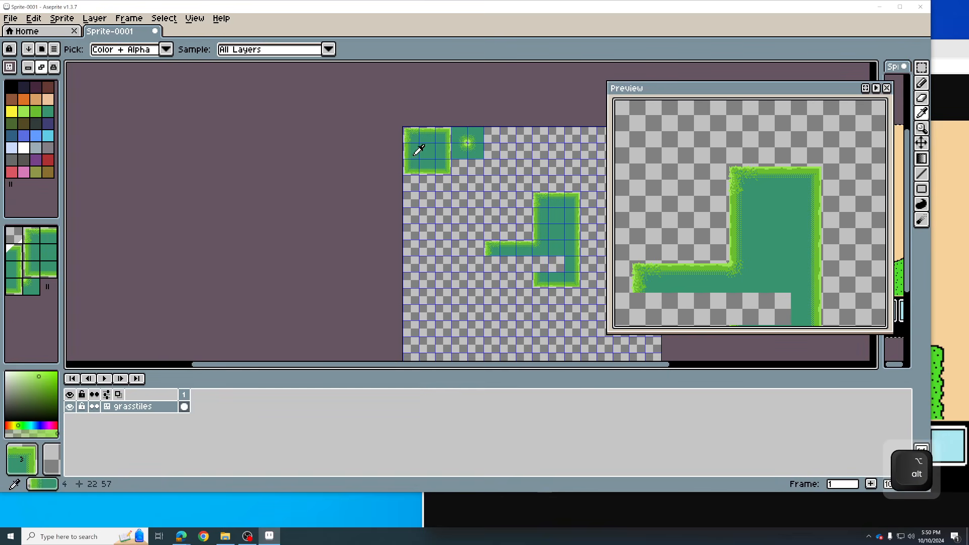
pyautogui.keyDown('alt'); pyautogui.click(419, 150); pyautogui.keyUp('alt')
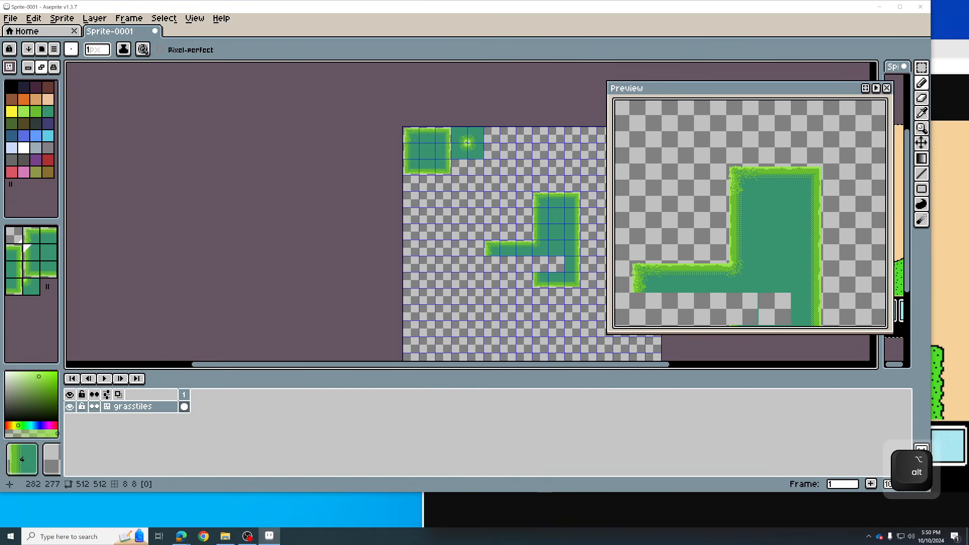
pyautogui.click(414, 138)
pyautogui.hotkey('ctrl', 'z')
pyautogui.keyDown('alt'); pyautogui.click(413, 133); pyautogui.keyUp('alt')
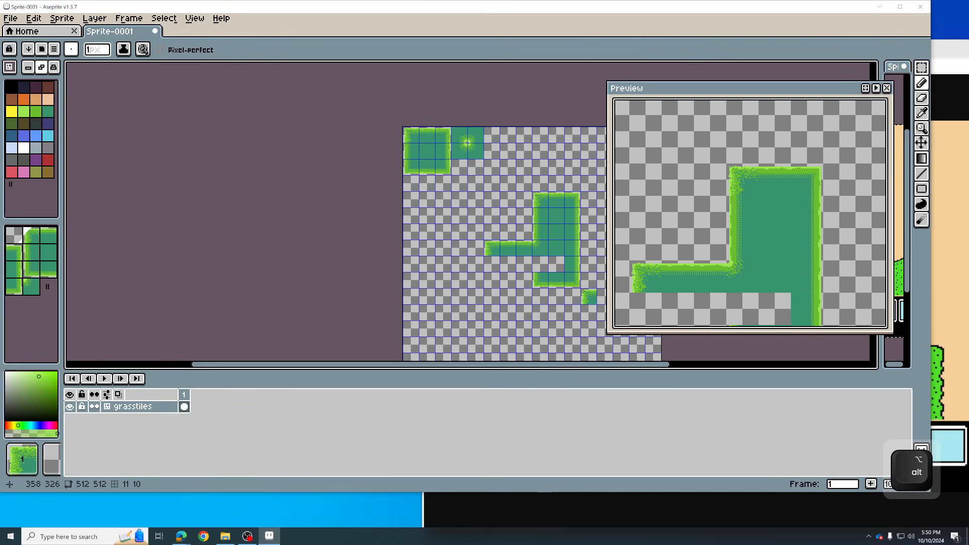
pyautogui.keyDown('alt'); pyautogui.click(442, 137); pyautogui.keyUp('alt')
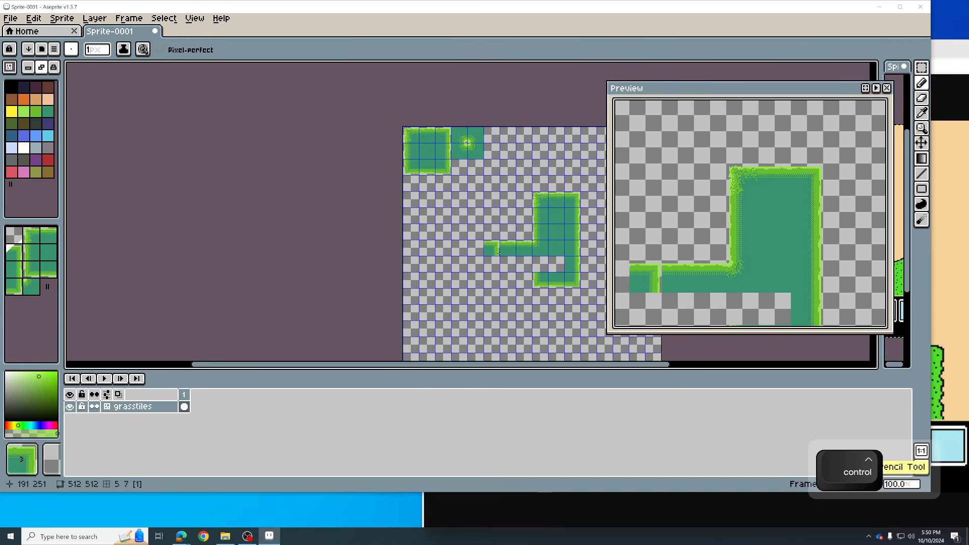
pyautogui.hotkey('ctrl', 'z')
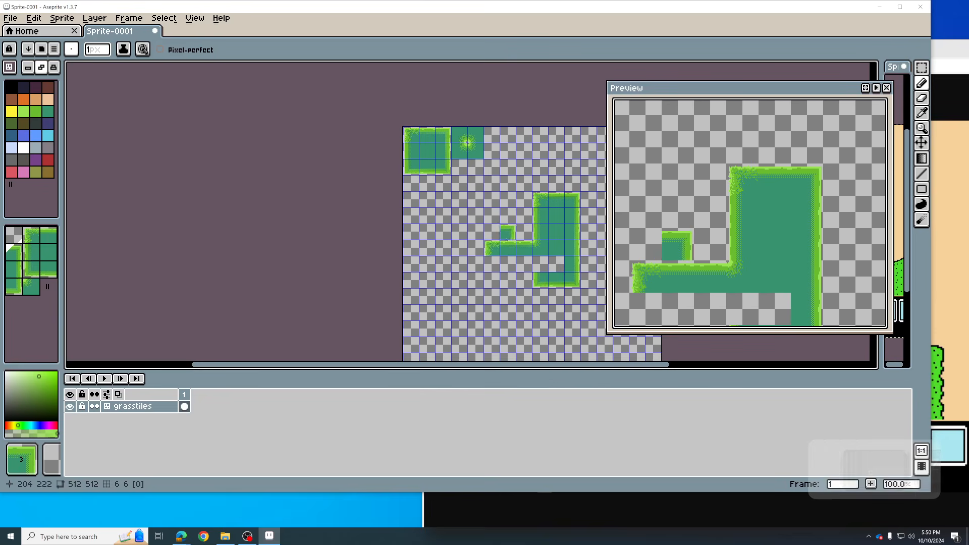
# Build the side arm's lower outline with the left-edge, bottom-left corner and bottom-edge tiles picked from the 3×3 block
pyautogui.keyDown('alt'); pyautogui.click(414, 148); pyautogui.keyUp('alt')
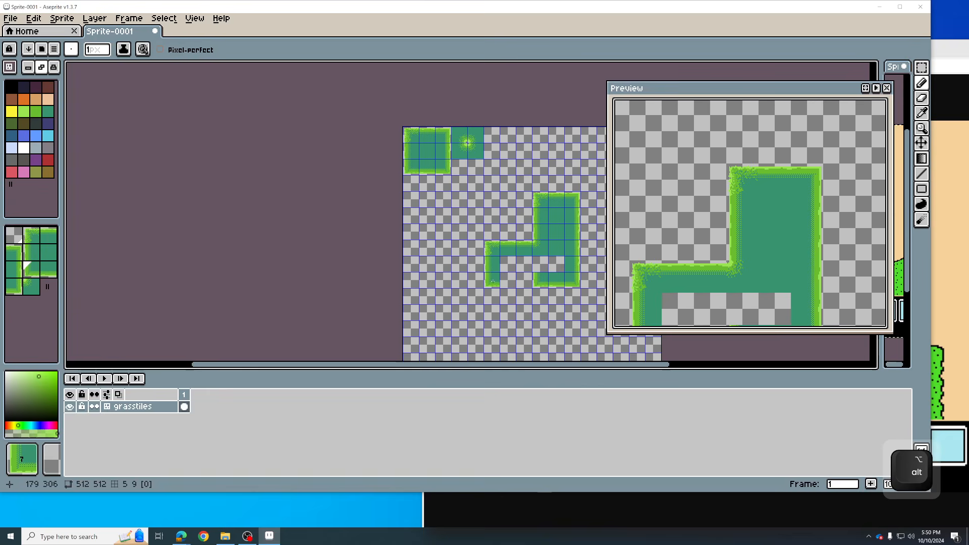
pyautogui.keyDown('alt'); pyautogui.click(439, 155); pyautogui.keyUp('alt')
pyautogui.keyDown('alt'); pyautogui.click(432, 170); pyautogui.keyUp('alt')
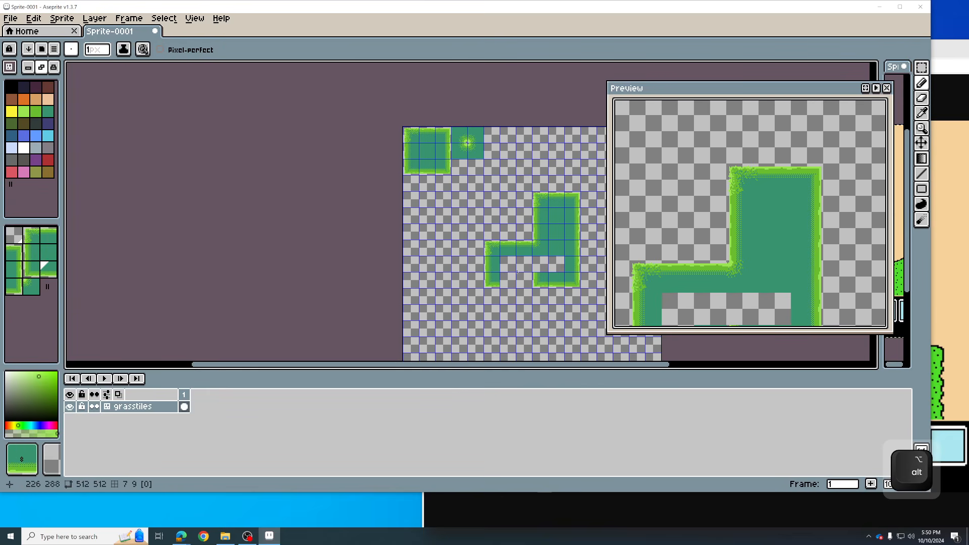
# Pick the plain teal centre tile and fill the empty cells inside the lower part of the grass shape
pyautogui.keyDown('alt'); pyautogui.click(435, 145); pyautogui.keyUp('alt')
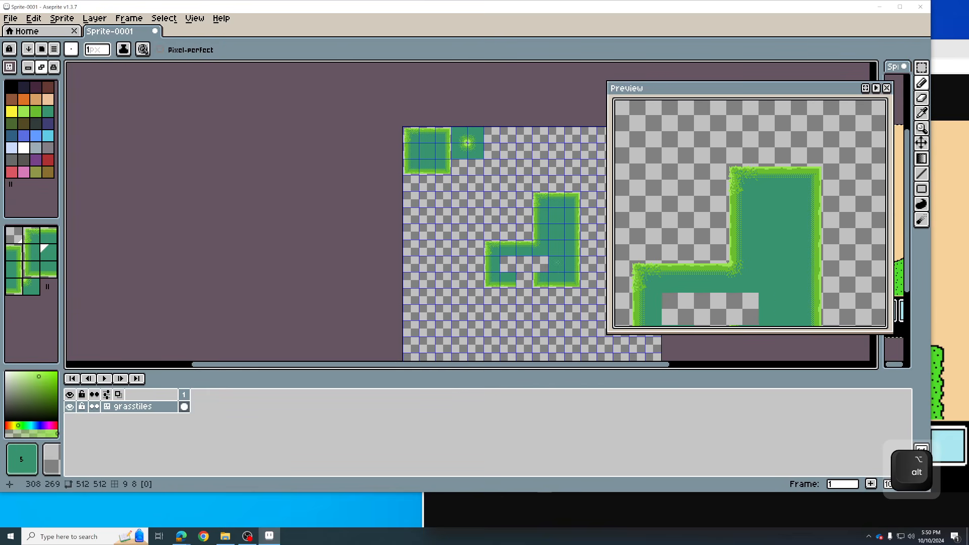
pyautogui.click(524, 264)
pyautogui.click(509, 264)
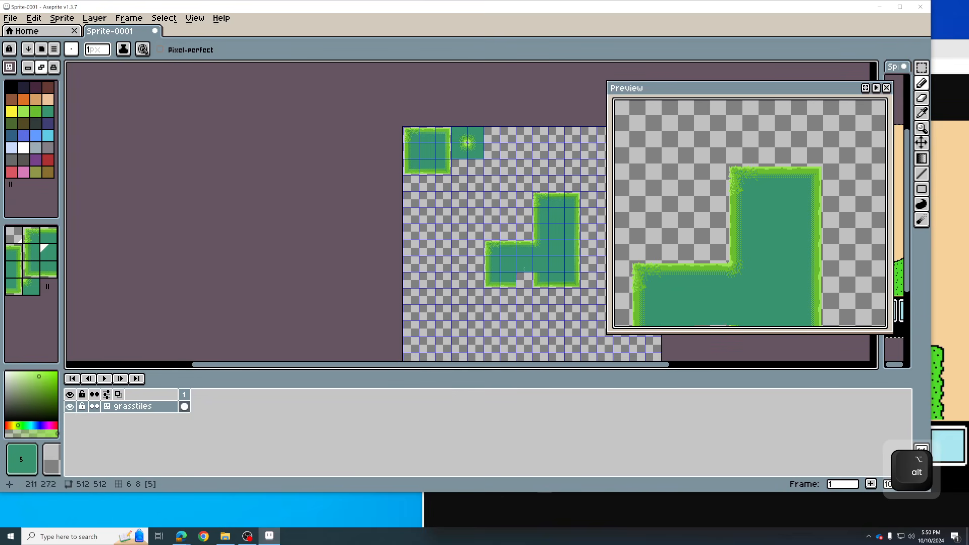
# Examine the 3×3 grass block, the inner-corner block and the filled grass shape at different magnifications
pyautogui.scroll(1, 556, 220)
pyautogui.scroll(-2, 556, 219)
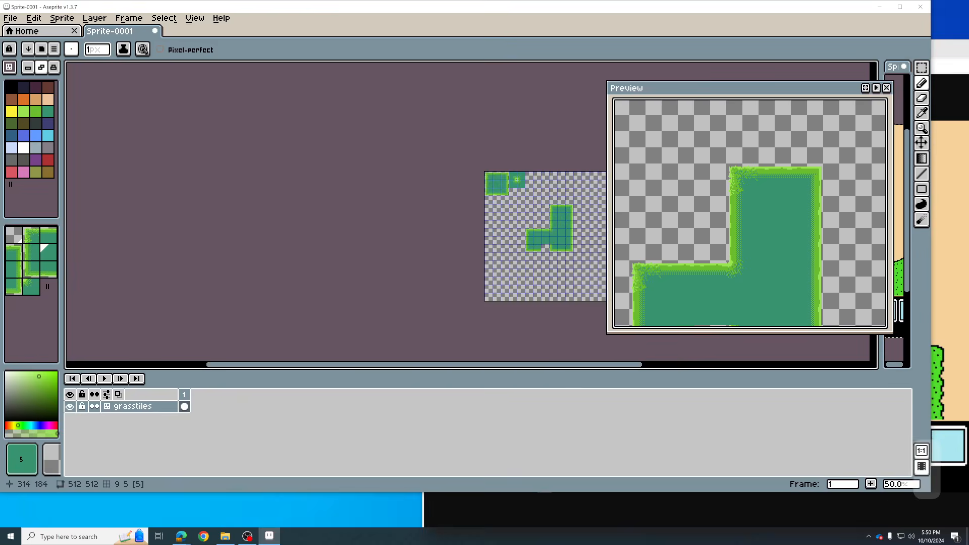
pyautogui.press('ctrl')
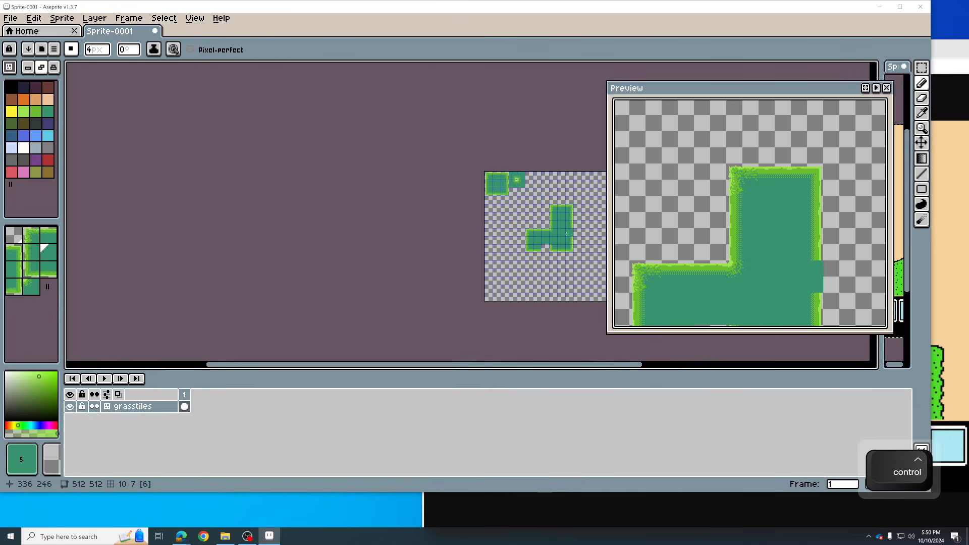
pyautogui.scroll(4, 560, 239)
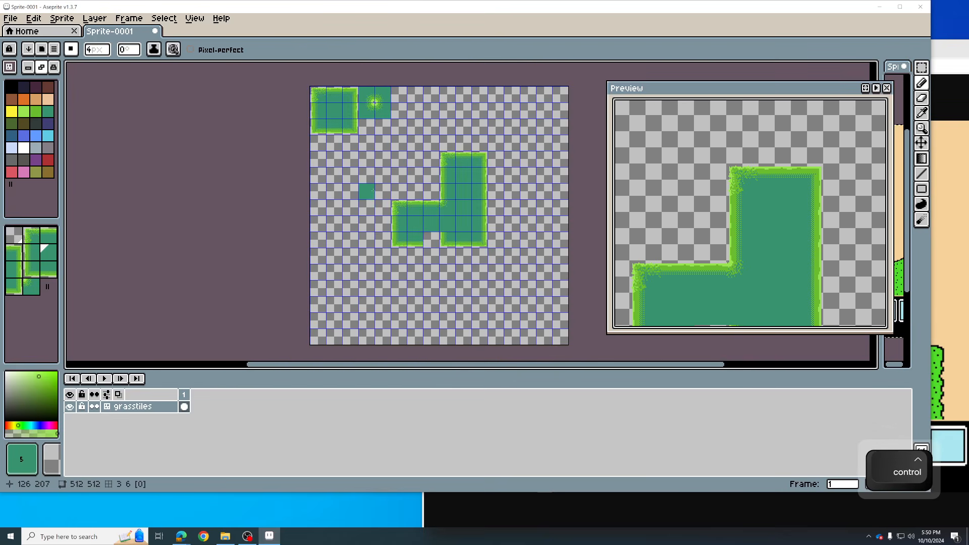
pyautogui.scroll(-2, 371, 190)
pyautogui.moveTo(387, 135); pyautogui.dragTo(415, 176)
pyautogui.scroll(2, 399, 178)
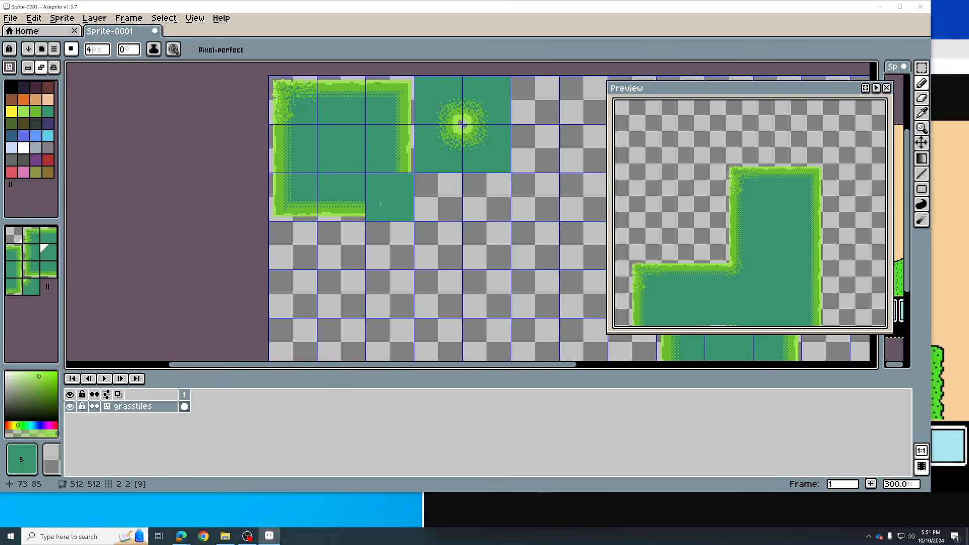
pyautogui.scroll(-2, 442, 184)
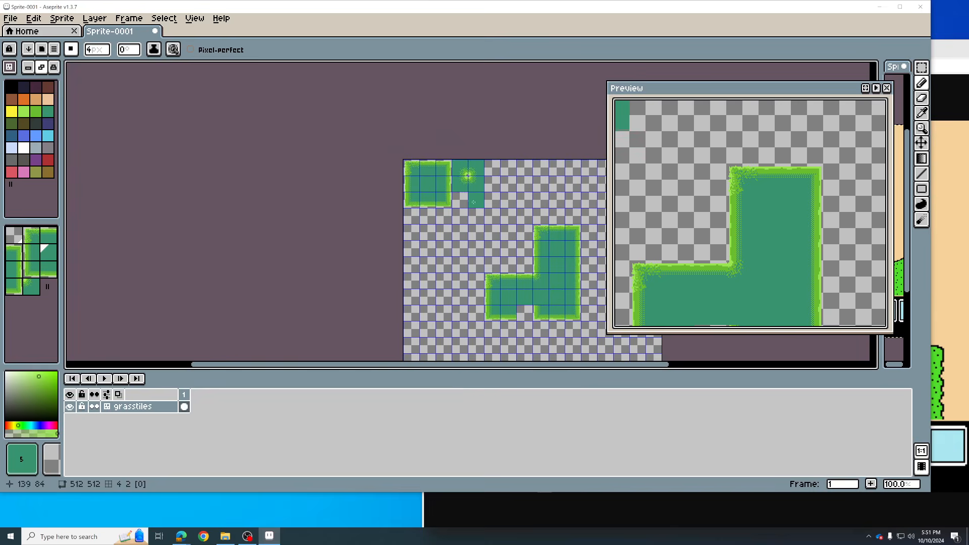
pyautogui.scroll(1, 442, 183)
pyautogui.moveTo(441, 183); pyautogui.dragTo(439, 192)
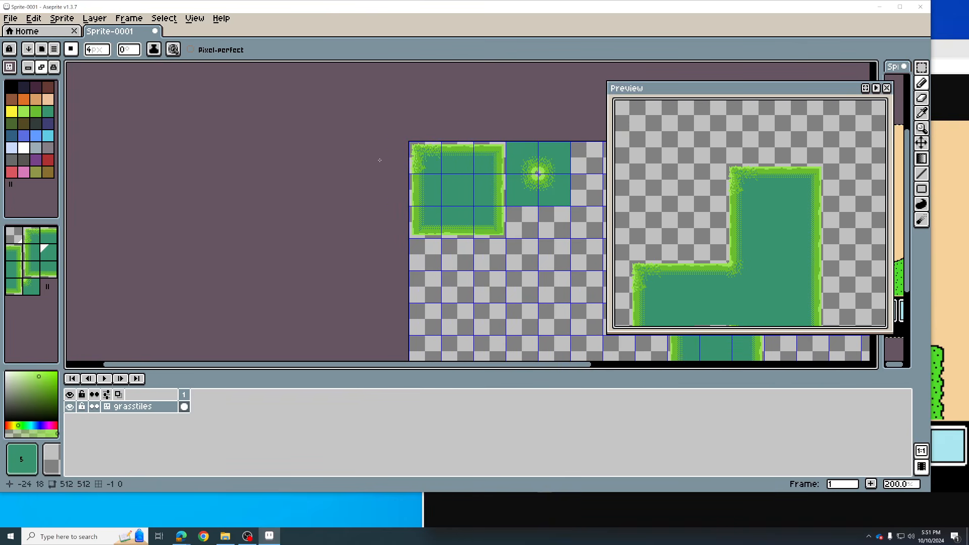
pyautogui.moveTo(500, 217); pyautogui.dragTo(374, 101)
pyautogui.scroll(-1, 425, 123)
pyautogui.scroll(2, 470, 195)
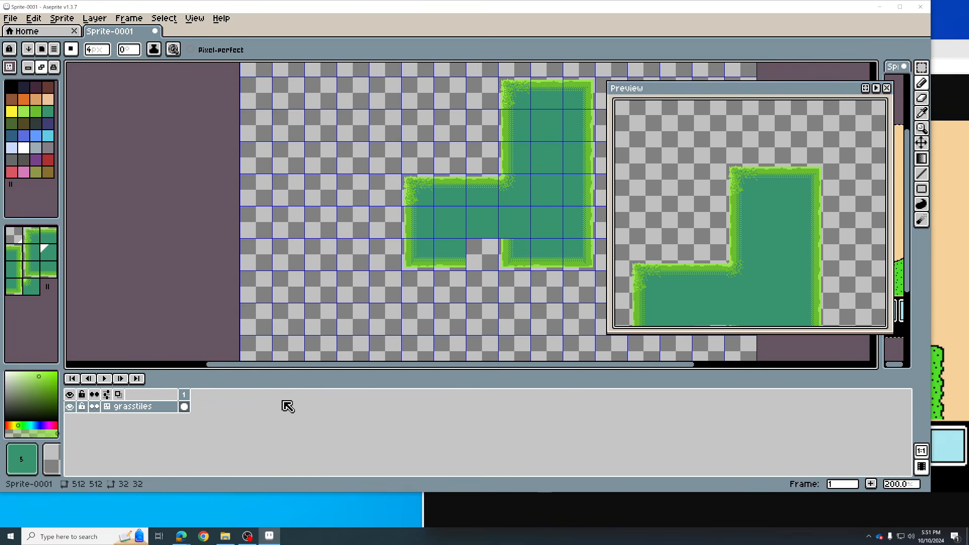
pyautogui.click(247, 536)
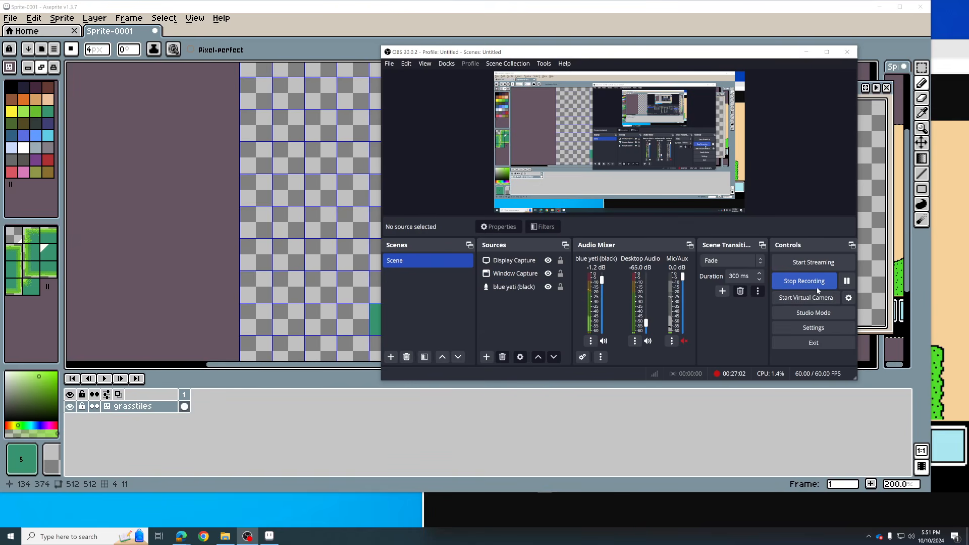
pyautogui.click(847, 281)
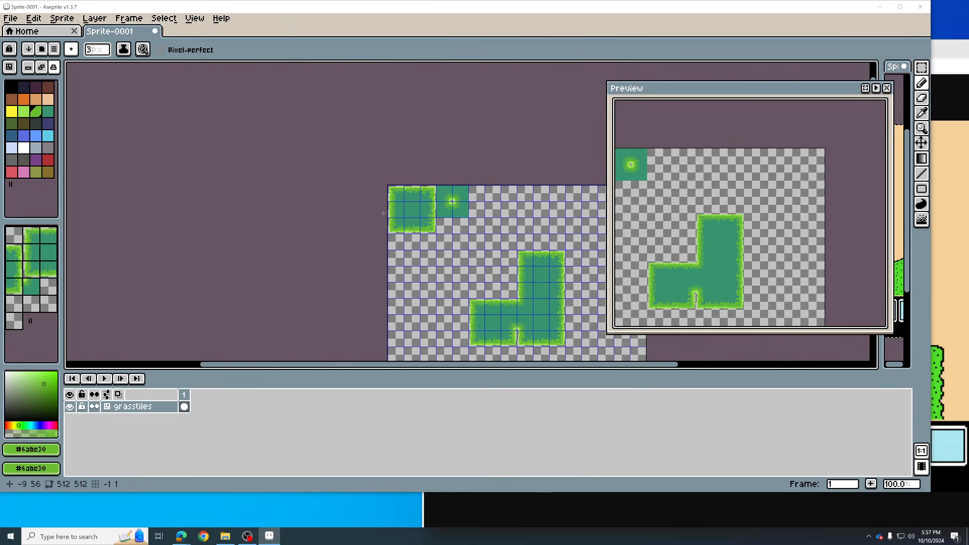
# Try the teal palette colour (index 11) with the pencil for the 3×3 grass block
pyautogui.scroll(2, 423, 157)
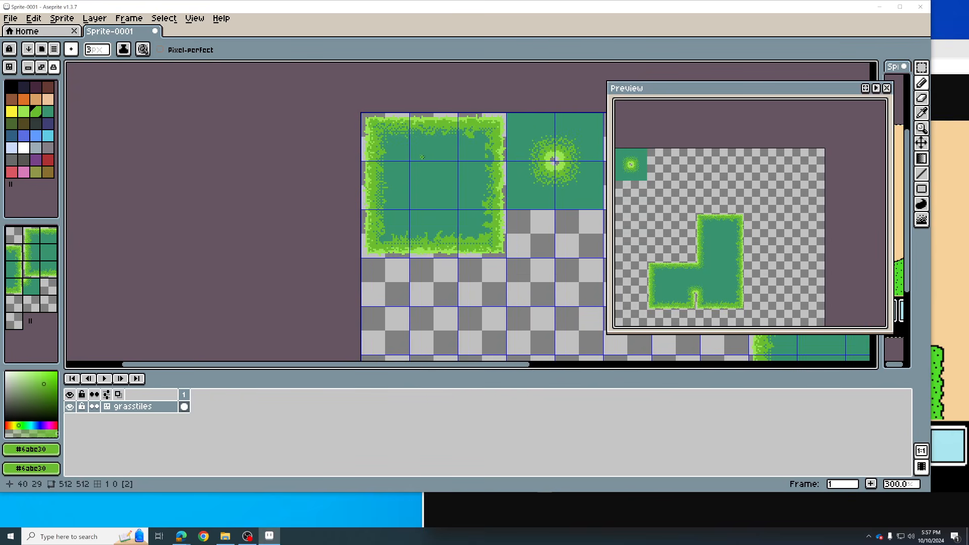
pyautogui.moveTo(699, 253); pyautogui.dragTo(762, 271)
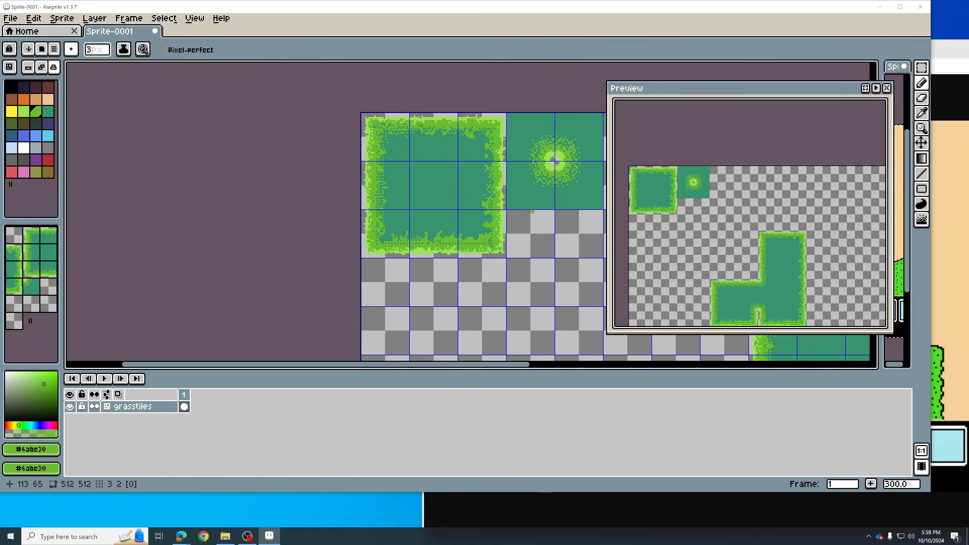
pyautogui.scroll(1, 435, 196)
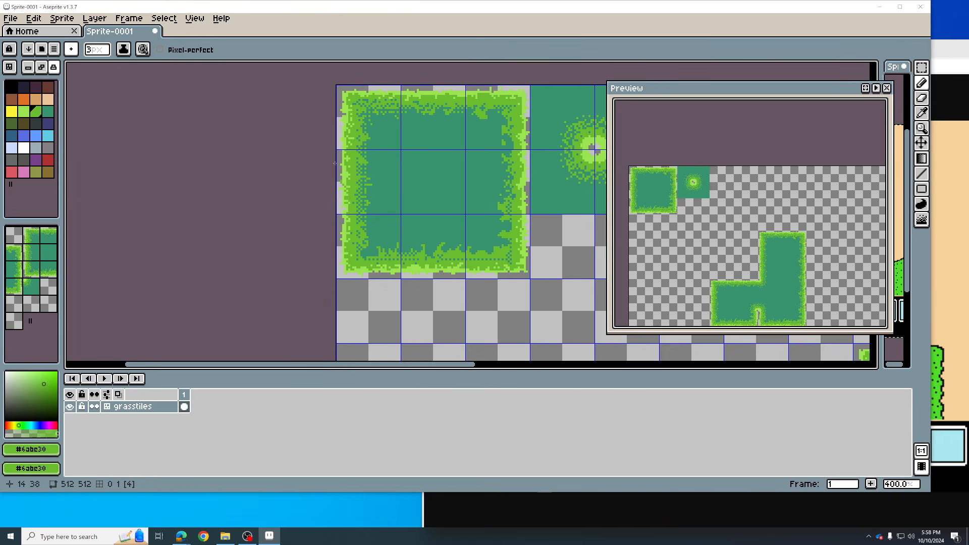
pyautogui.click(48, 112)
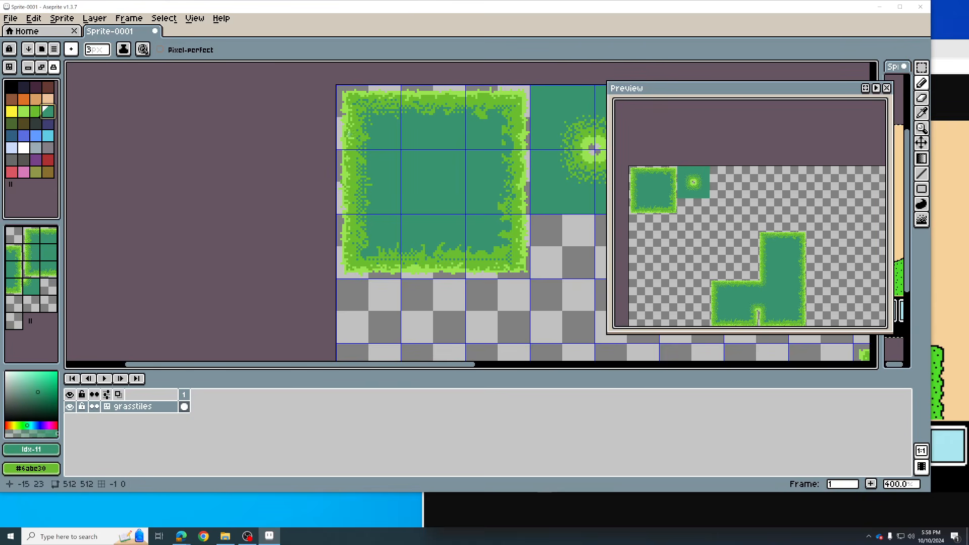
pyautogui.press('b')
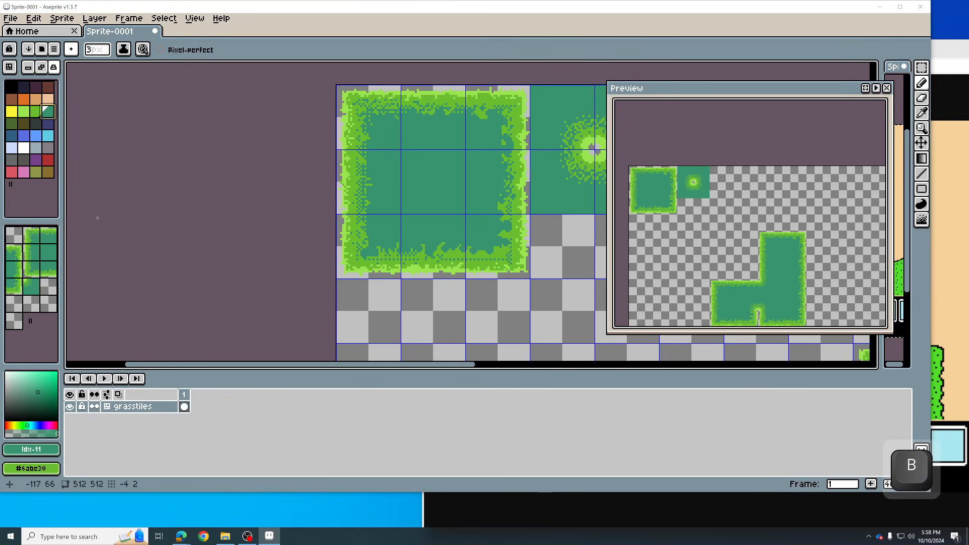
pyautogui.hotkey('ctrl', 'z')
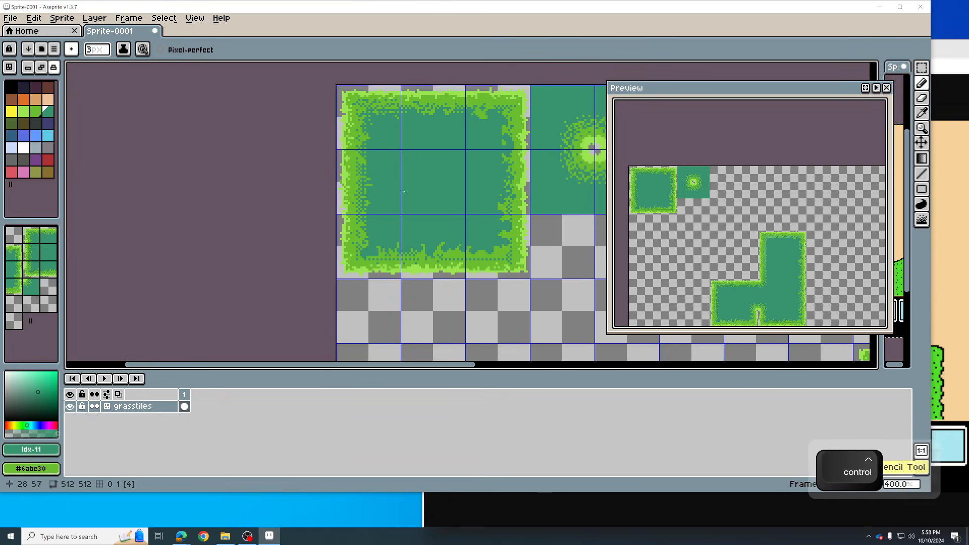
# Scribble a test stroke in olive green (#4b692f) on the centre of the 3×3 grass block and undo it
pyautogui.click(12, 124)
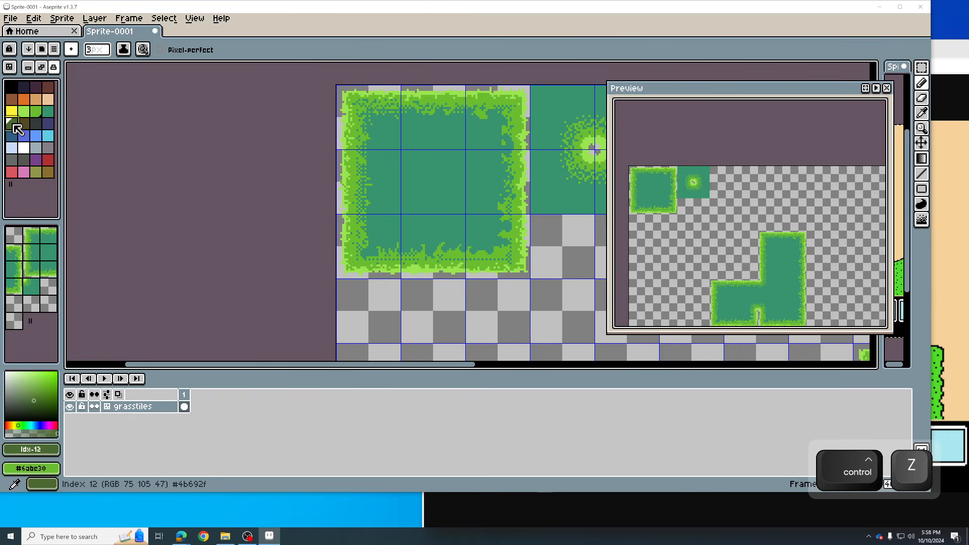
pyautogui.moveTo(409, 176)
pyautogui.mouseDown()
pyautogui.moveTo(435, 184)
pyautogui.moveTo(418, 194)
pyautogui.moveTo(435, 207)
pyautogui.mouseUp()
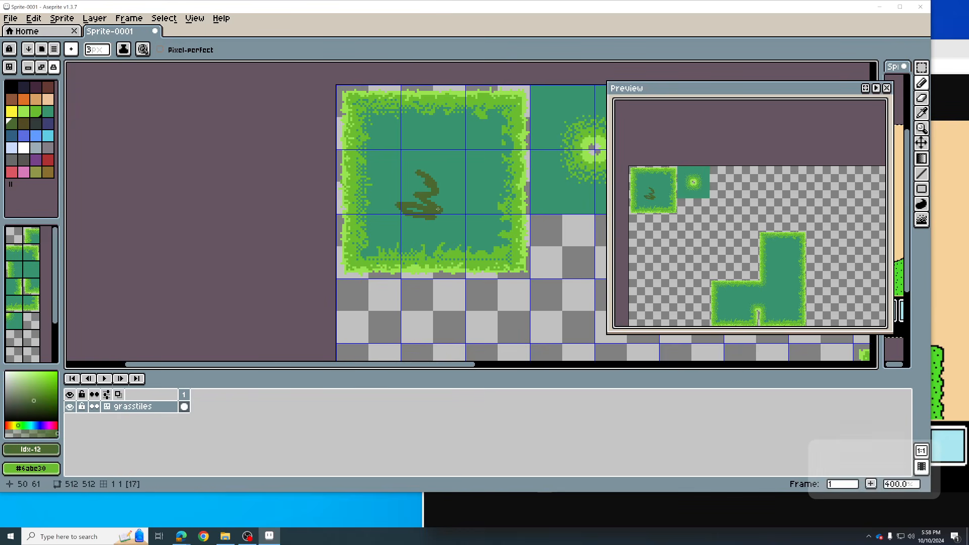
pyautogui.hotkey('ctrl', 'z')
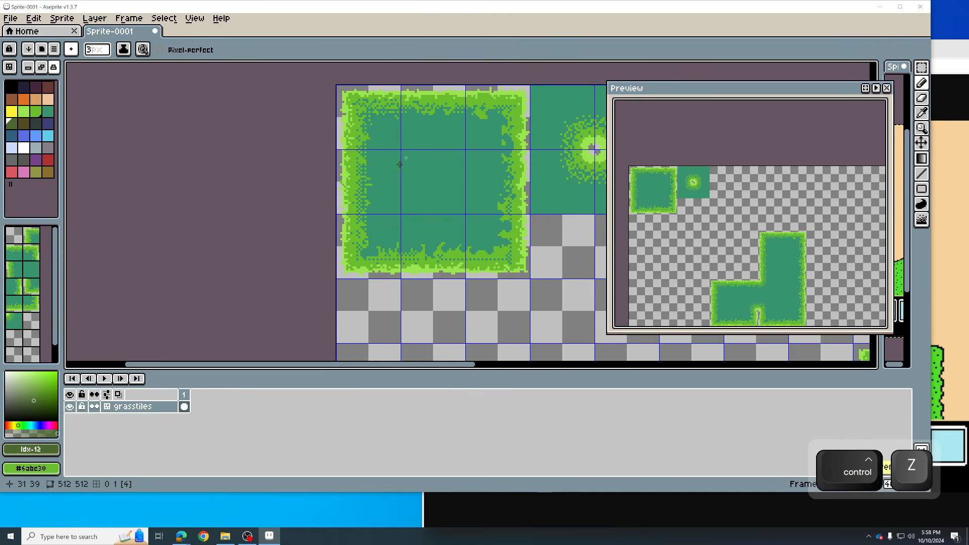
# Try several palette colours, including teal, orange and light green, for the grass detail and settle on dark indigo (index 15, #3f3f74)
pyautogui.click(22, 114)
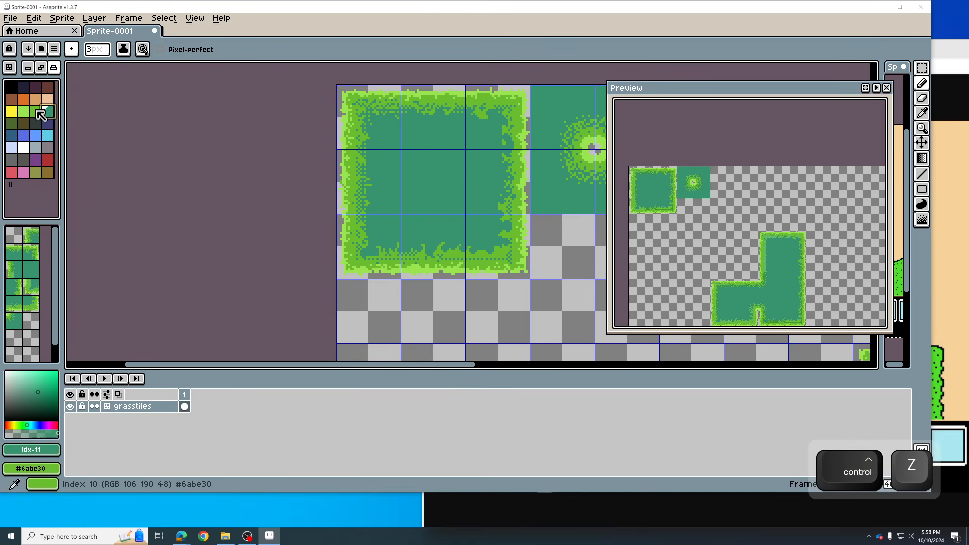
pyautogui.click(48, 113)
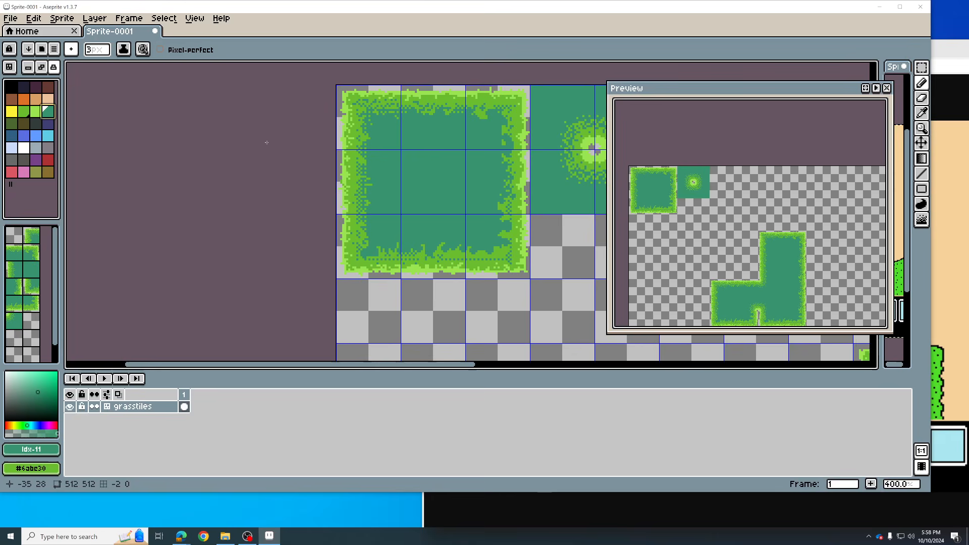
pyautogui.click(24, 99)
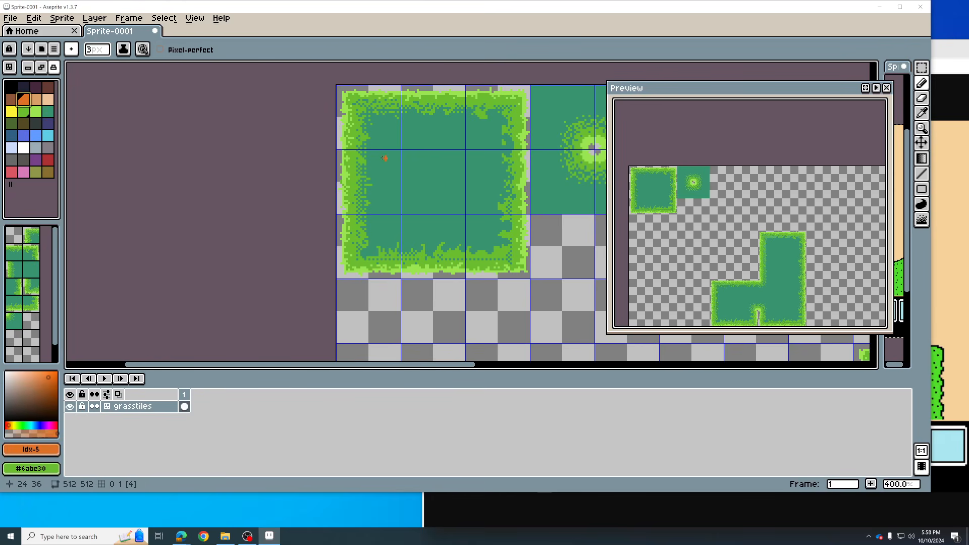
pyautogui.click(36, 111)
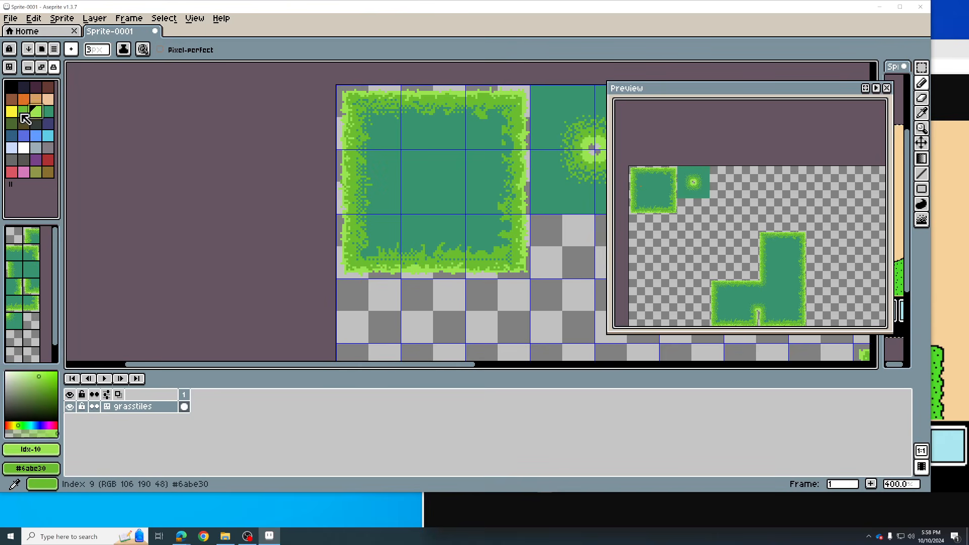
pyautogui.click(48, 111)
pyautogui.click(12, 125)
pyautogui.click(35, 125)
pyautogui.click(47, 125)
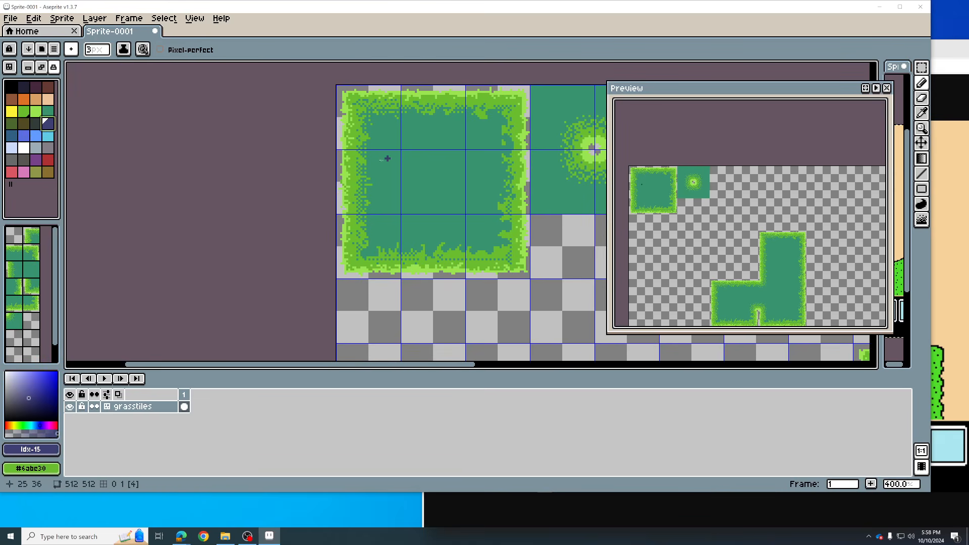
# Try dark indigo pencil strokes at 3 px on the interior of the 3×3 grass block and undo them
pyautogui.moveTo(384, 162); pyautogui.dragTo(400, 161)
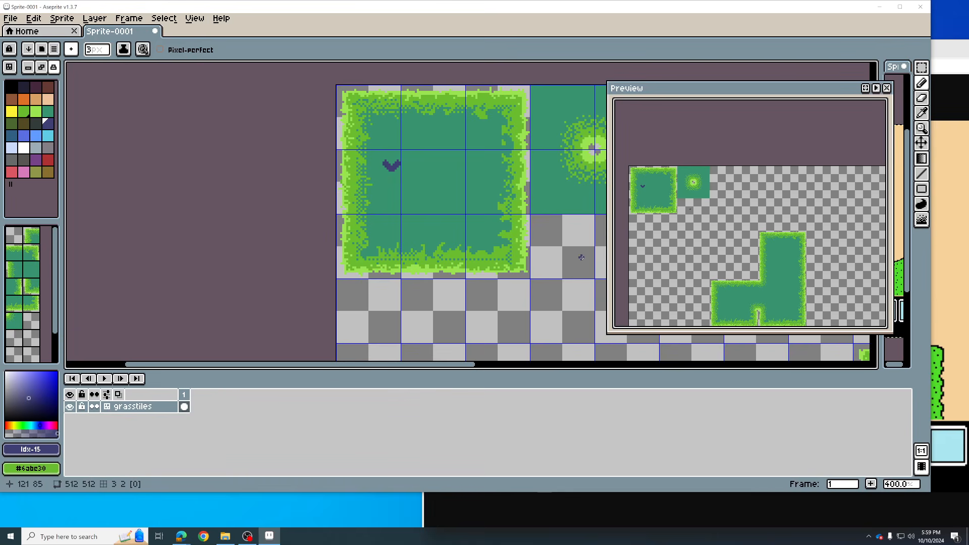
pyautogui.hotkey('ctrl', 'z')
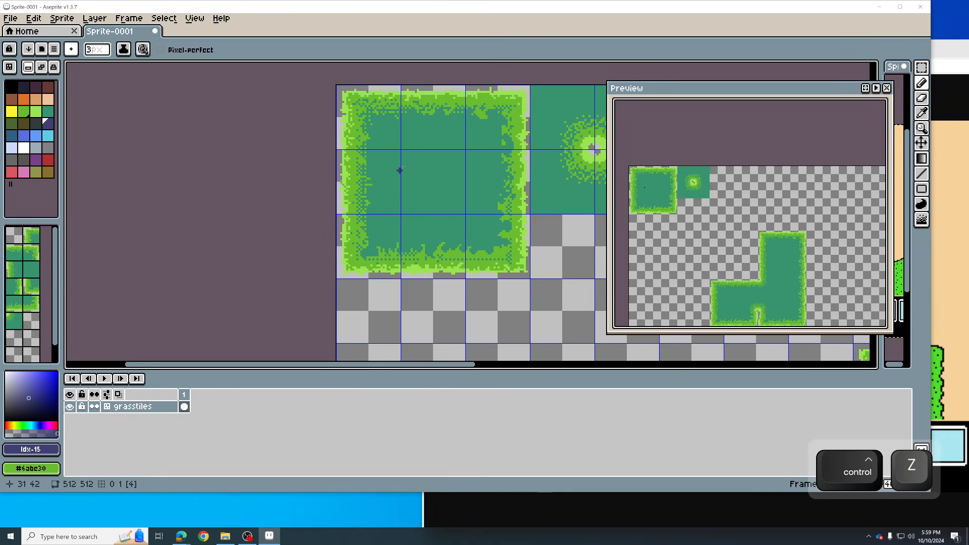
pyautogui.moveTo(406, 164)
pyautogui.mouseDown()
pyautogui.moveTo(482, 180)
pyautogui.moveTo(435, 199)
pyautogui.mouseUp()
pyautogui.hotkey('ctrl', 'z')
pyautogui.hotkey('ctrl', 'z')
pyautogui.moveTo(433, 163)
pyautogui.mouseDown()
pyautogui.moveTo(421, 177)
pyautogui.moveTo(424, 159)
pyautogui.mouseUp()
pyautogui.hotkey('ctrl', 'z')
# Draw scattered short dark indigo blade marks across the centre tile of the 3×3 grass block with a 1 px pencil
pyautogui.scroll(2, 438, 166)
pyautogui.moveTo(436, 163); pyautogui.dragTo(447, 156)
pyautogui.moveTo(436, 180)
pyautogui.mouseDown()
pyautogui.moveTo(444, 182)
pyautogui.moveTo(422, 196)
pyautogui.mouseUp()
pyautogui.moveTo(438, 199); pyautogui.dragTo(456, 201)
pyautogui.moveTo(453, 188)
pyautogui.mouseDown()
pyautogui.moveTo(456, 162)
pyautogui.moveTo(452, 176)
pyautogui.moveTo(428, 172)
pyautogui.mouseUp()
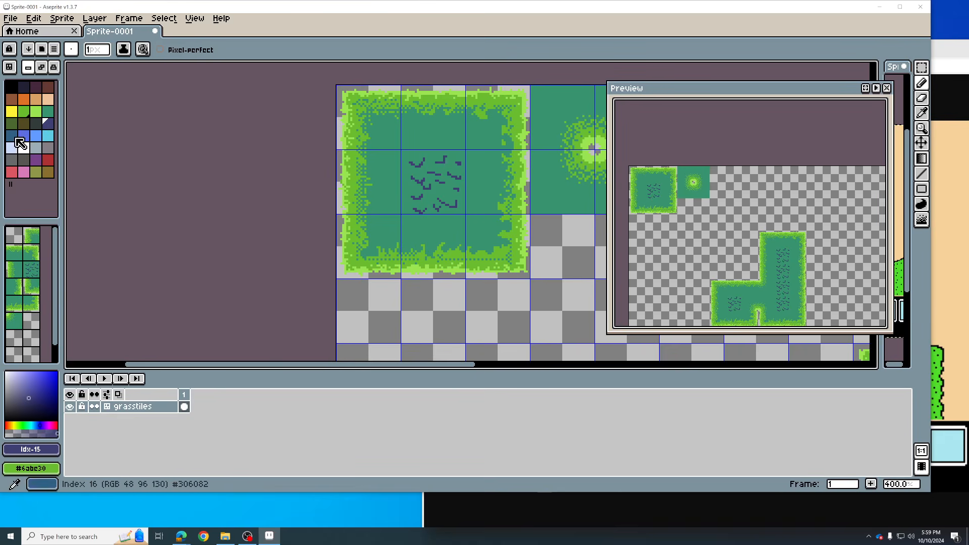
# Add blue (index 16, #306082) highlight pixels along the upper edges of the indigo marks on the centre tile
pyautogui.click(11, 135)
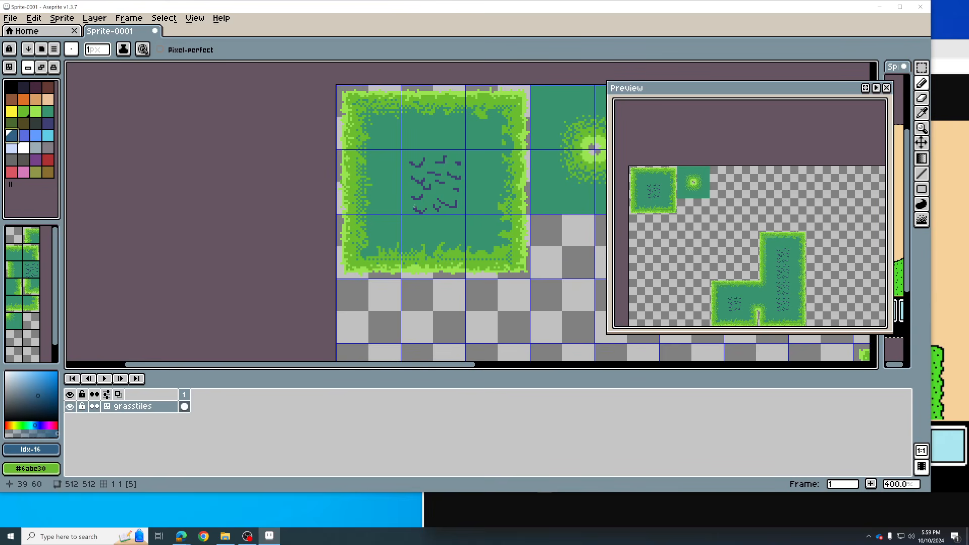
pyautogui.click(415, 206)
pyautogui.moveTo(417, 209); pyautogui.dragTo(420, 209)
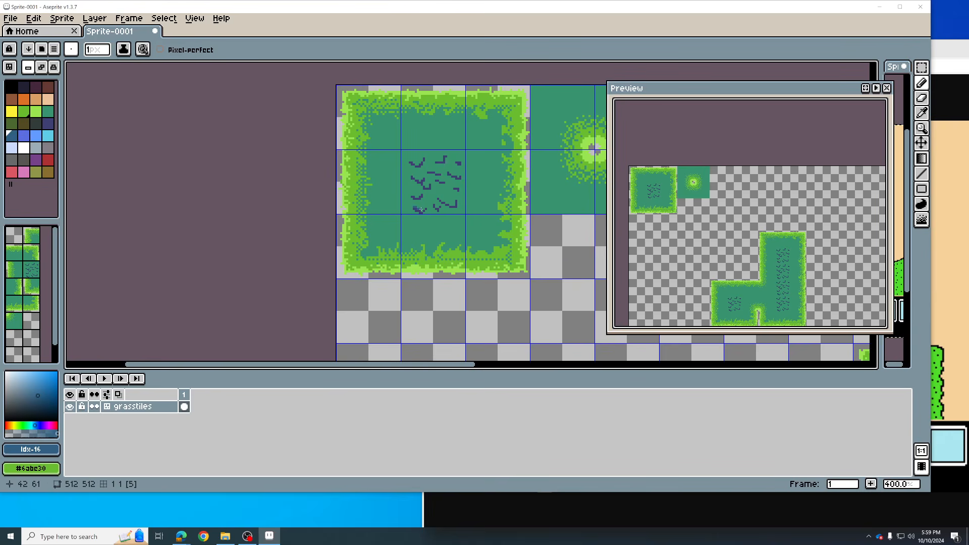
pyautogui.click(411, 193)
pyautogui.moveTo(413, 197); pyautogui.dragTo(418, 197)
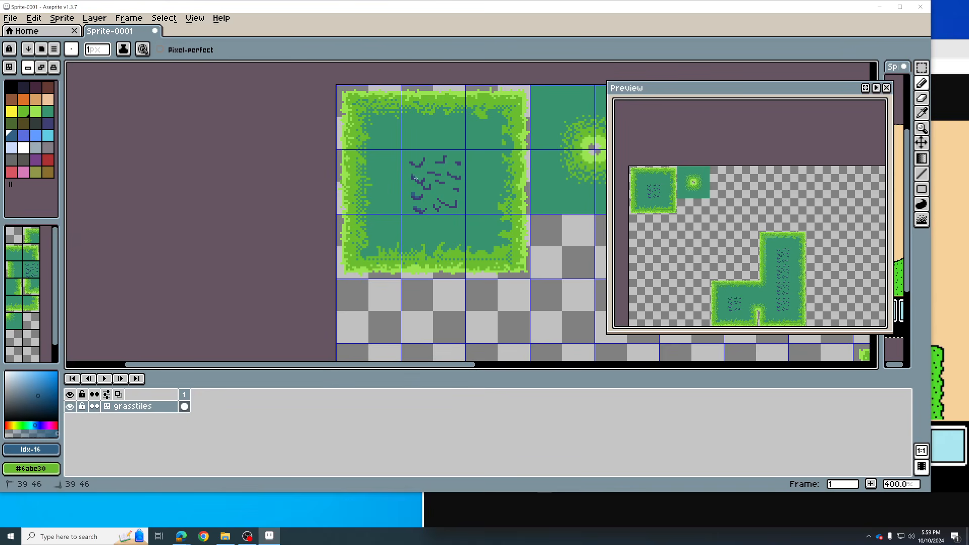
pyautogui.scroll(2, 419, 180)
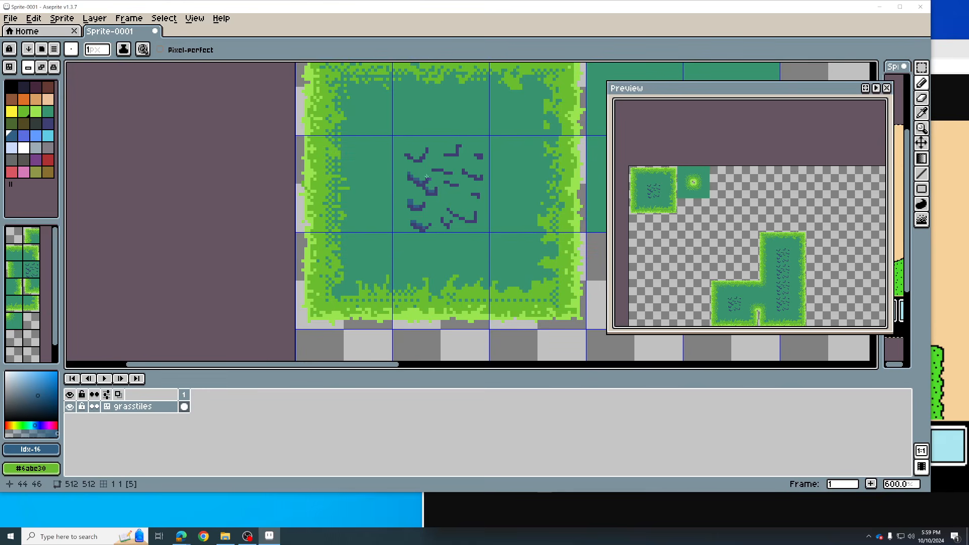
pyautogui.moveTo(406, 152); pyautogui.dragTo(409, 152)
pyautogui.click(412, 153)
pyautogui.click(423, 152)
pyautogui.moveTo(433, 167); pyautogui.dragTo(445, 167)
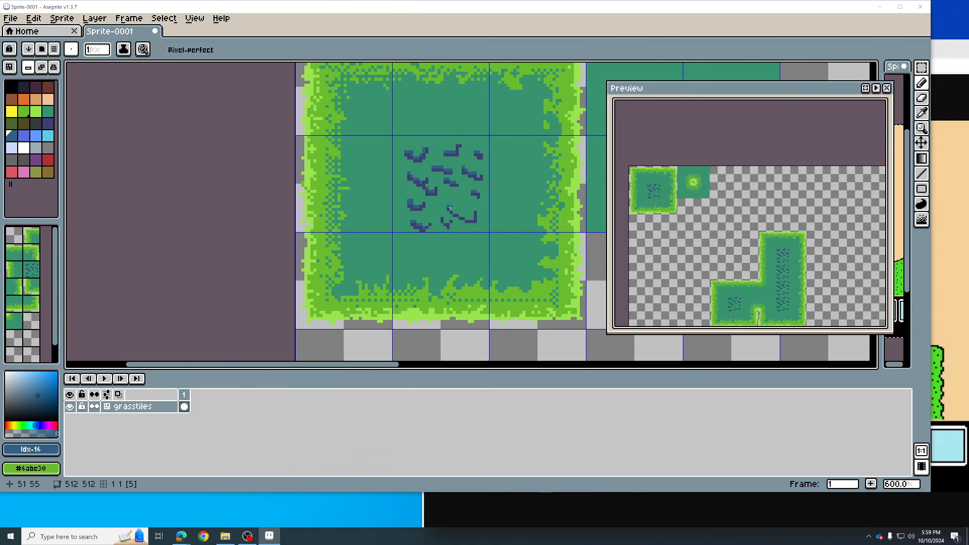
pyautogui.press('shift')
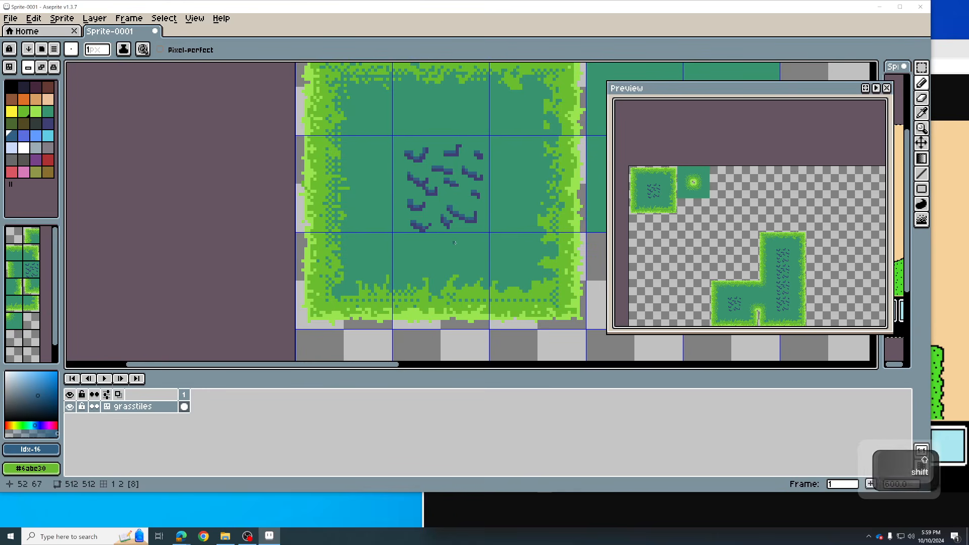
# Add dark maroon (index 2) shadow pixels beneath the indigo marks on the centre tile
pyautogui.click(48, 123)
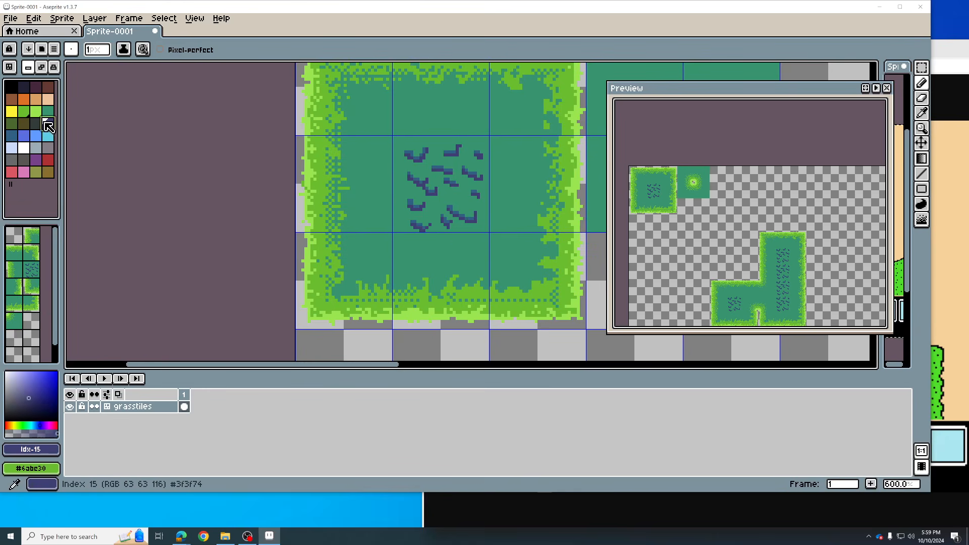
pyautogui.click(35, 87)
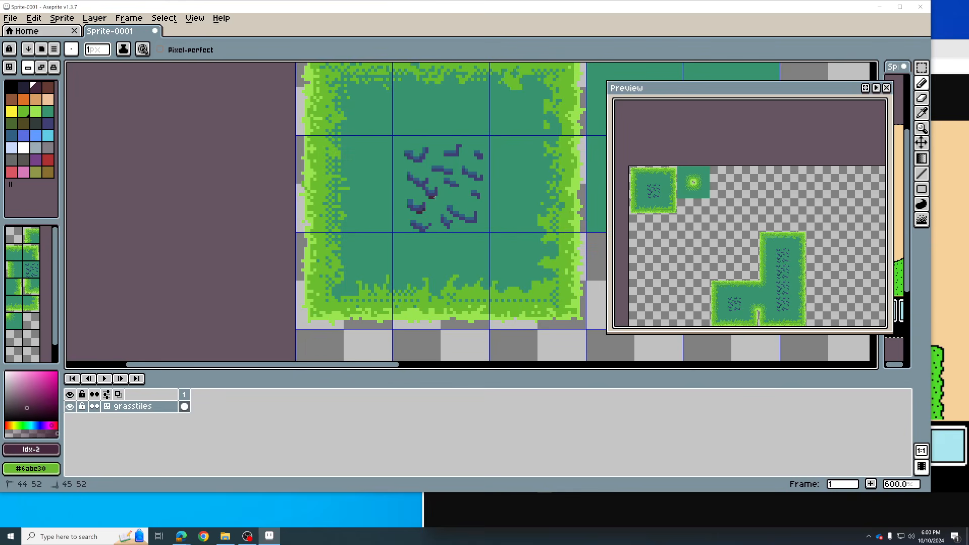
pyautogui.click(433, 193)
pyautogui.click(435, 173)
pyautogui.moveTo(443, 174); pyautogui.dragTo(457, 188)
pyautogui.moveTo(426, 155); pyautogui.dragTo(405, 160)
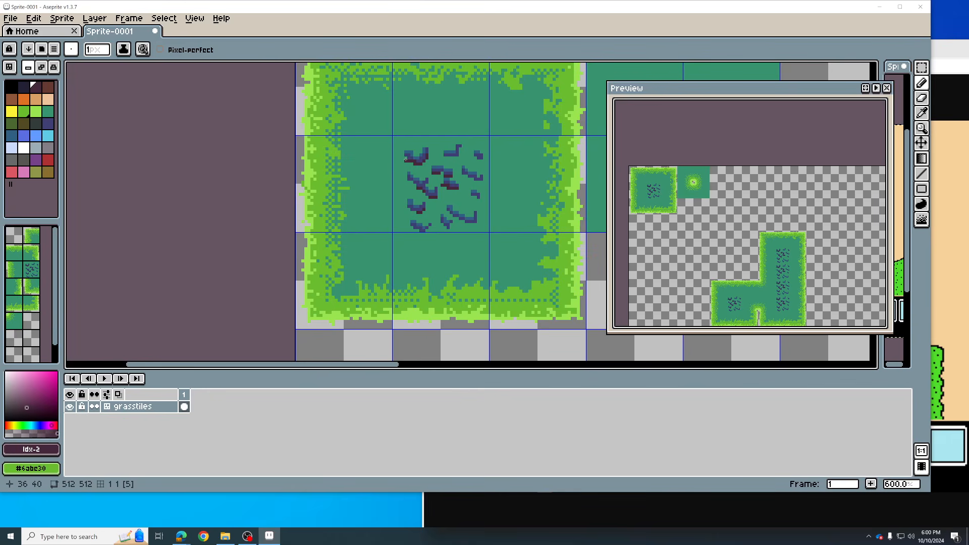
# Add short olive green (index 12) pencil strokes between the indigo marks on the centre tile
pyautogui.scroll(3, 424, 158)
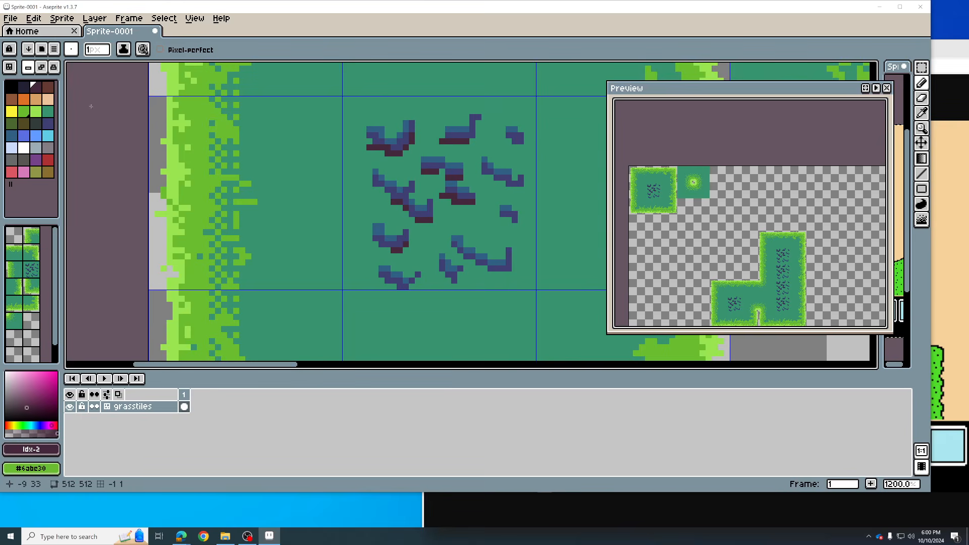
pyautogui.click(44, 113)
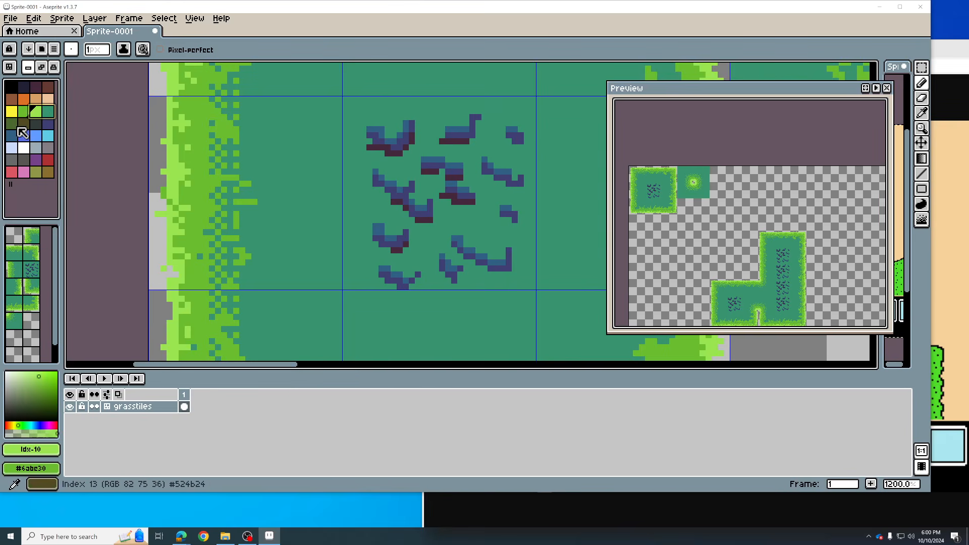
pyautogui.click(12, 124)
pyautogui.moveTo(363, 124); pyautogui.dragTo(406, 112)
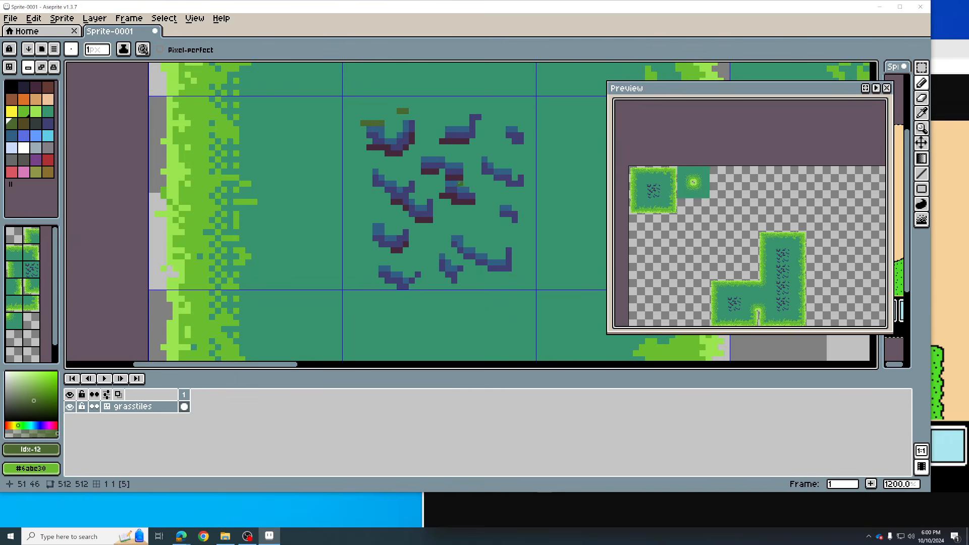
pyautogui.moveTo(375, 159)
pyautogui.mouseDown()
pyautogui.moveTo(338, 167)
pyautogui.moveTo(377, 209)
pyautogui.moveTo(357, 233)
pyautogui.mouseUp()
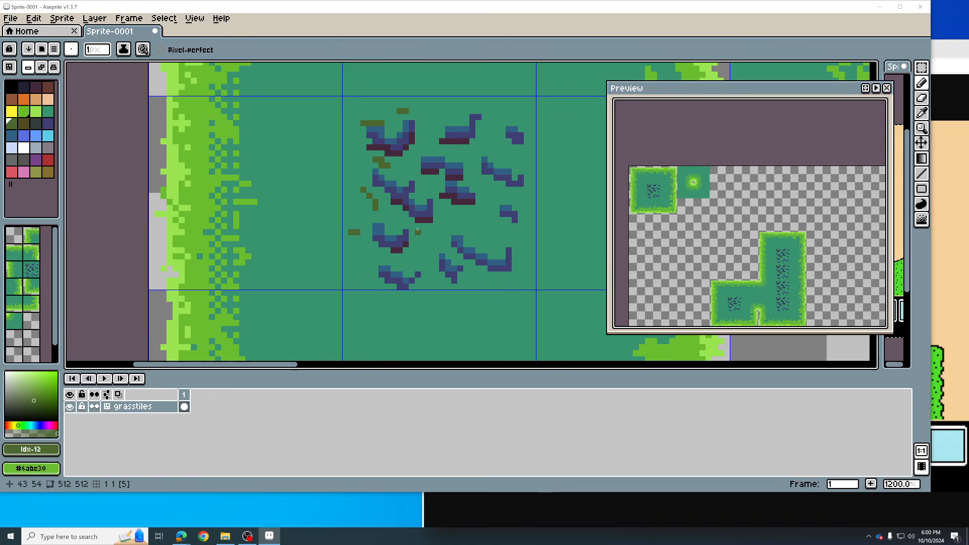
pyautogui.moveTo(442, 226); pyautogui.dragTo(503, 232)
pyautogui.moveTo(460, 214); pyautogui.dragTo(473, 226)
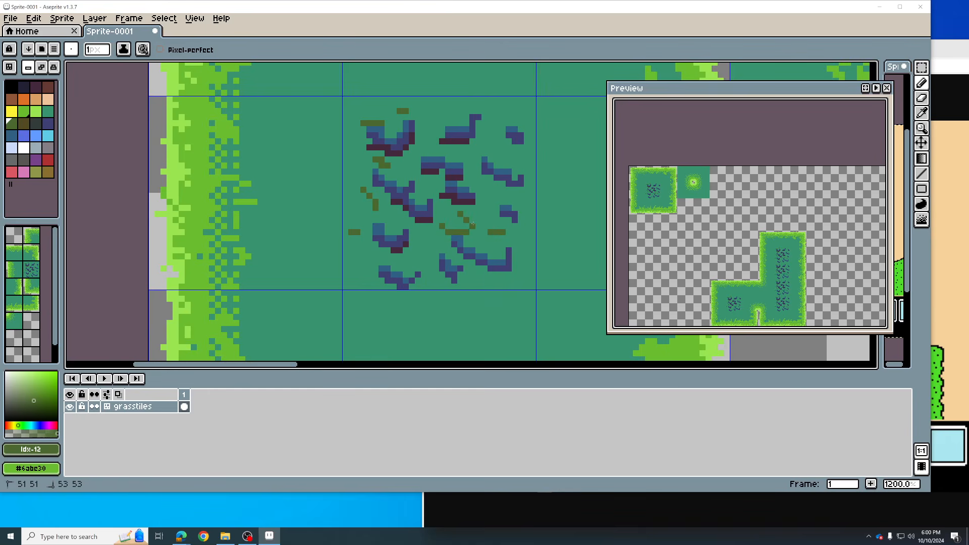
# Scatter short grey (index 23) pencil strokes among the marks on the centre tile
pyautogui.click(48, 148)
pyautogui.moveTo(339, 214); pyautogui.dragTo(388, 208)
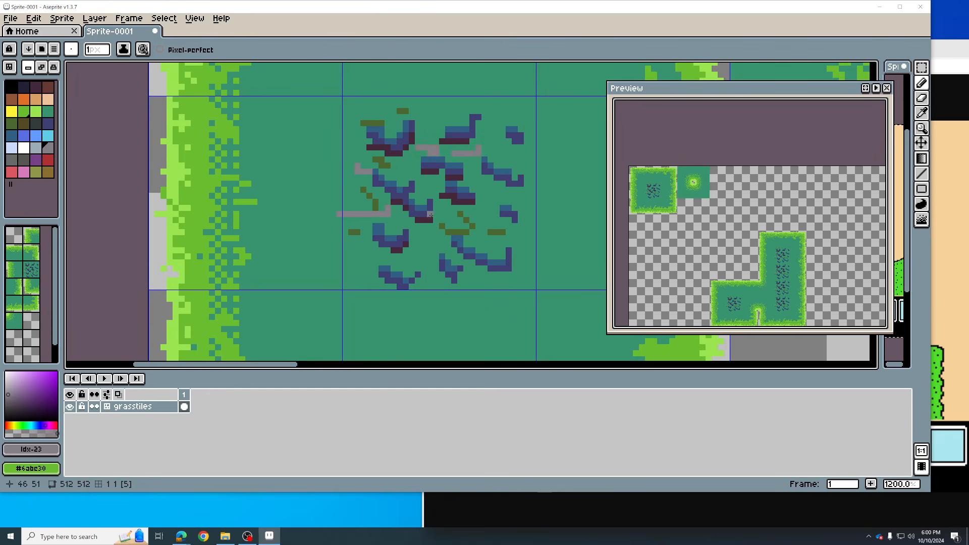
pyautogui.moveTo(484, 208); pyautogui.dragTo(509, 201)
pyautogui.moveTo(491, 244); pyautogui.dragTo(487, 260)
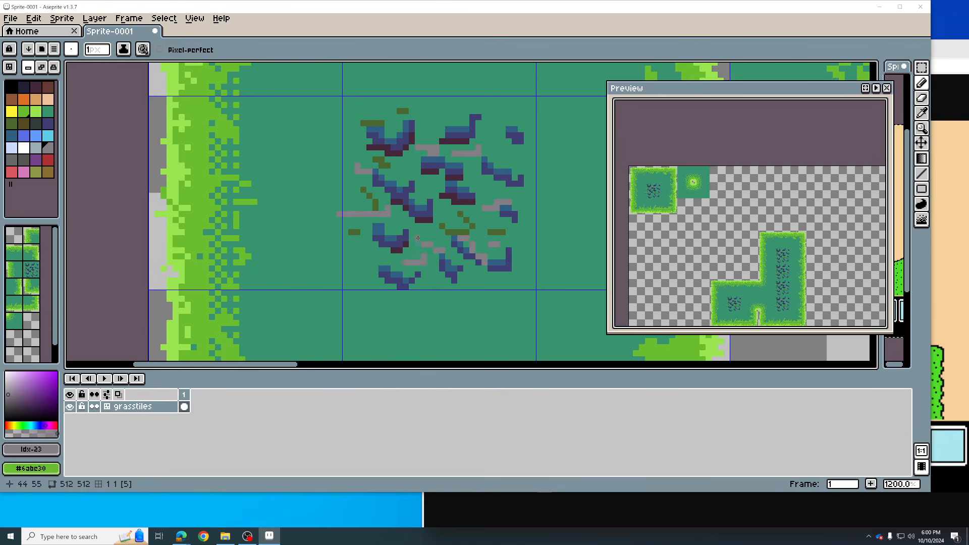
# Undo all the pencil detail strokes on the centre tile to restore its plain teal fill
pyautogui.scroll(-2, 458, 244)
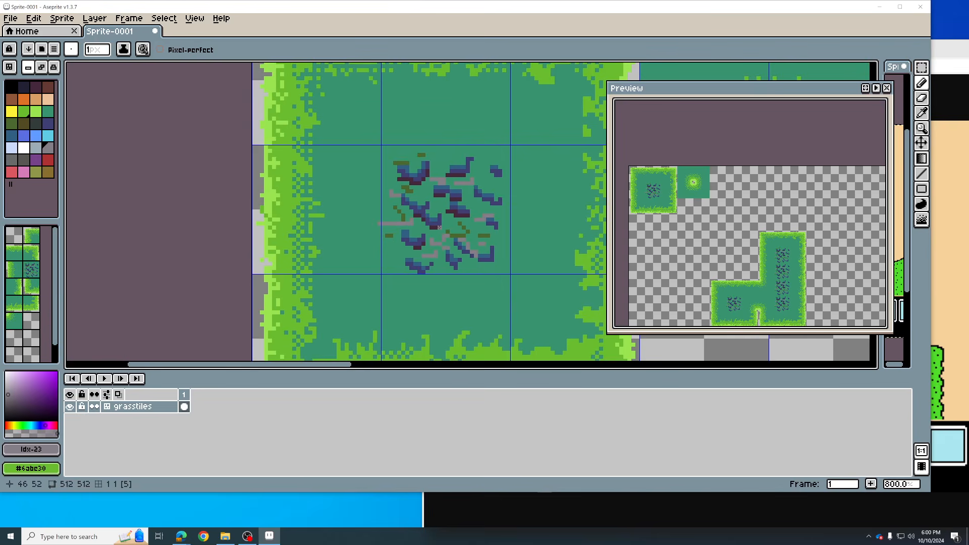
pyautogui.scroll(-7, 438, 226)
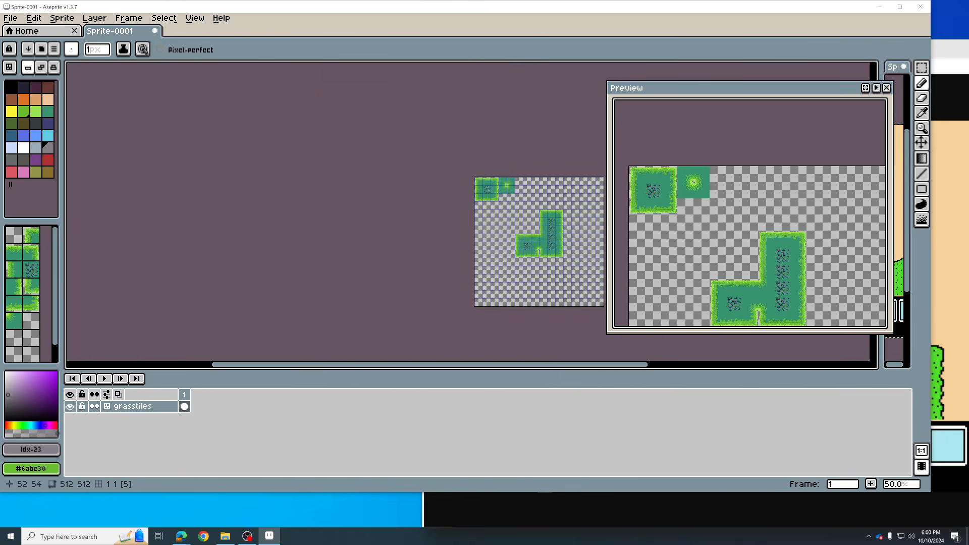
pyautogui.hotkey('ctrl', 'z')
pyautogui.scroll(3, 489, 200)
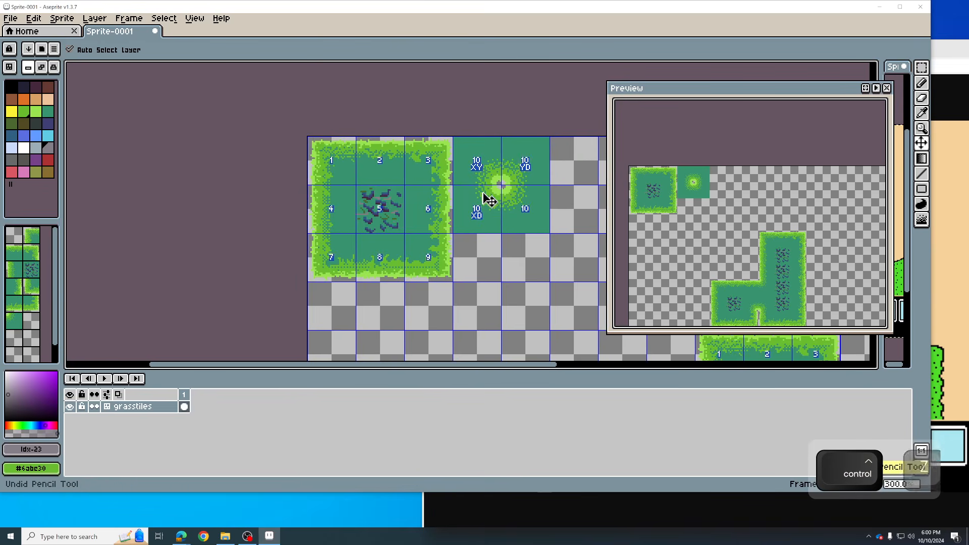
pyautogui.hotkey('ctrl', 'z')
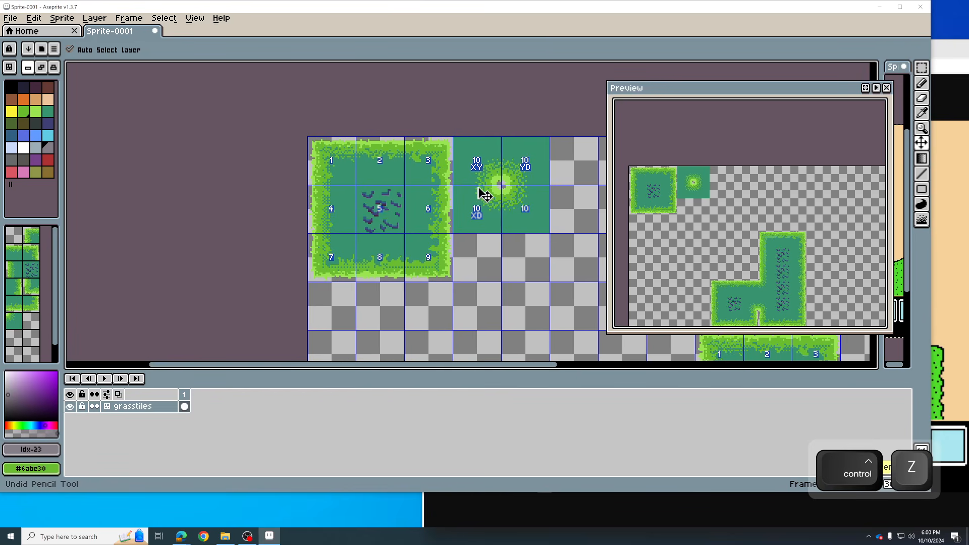
pyautogui.hotkey('ctrl', 'z')
pyautogui.hotkey('ctrl', 'z')
pyautogui.hotkey('ctrl', 'z')
pyautogui.hotkey('ctrl', 'z')
pyautogui.hotkey('ctrl', 'z')
pyautogui.hotkey('ctrl', 'z')
pyautogui.scroll(-1, 418, 194)
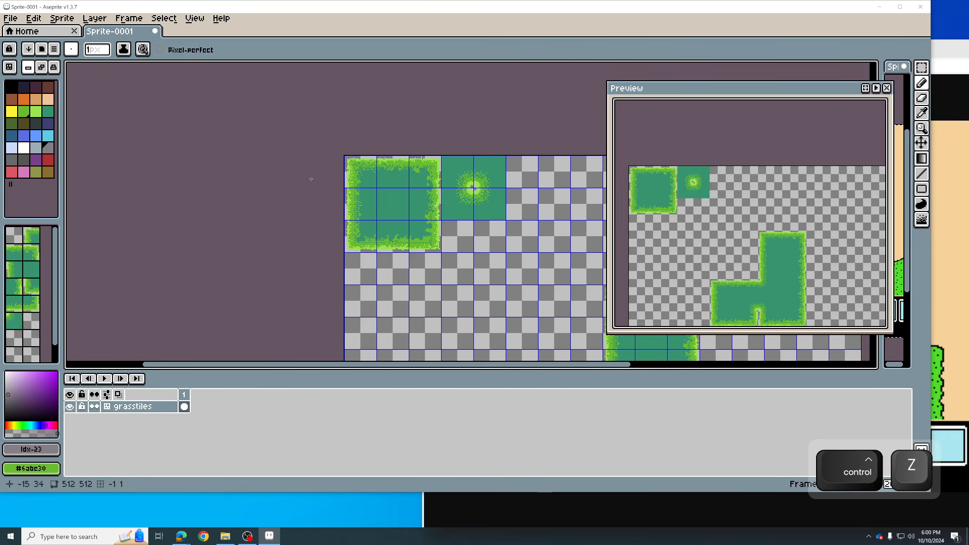
# In Auto tileset mode, copy a 32 × 16 px section of the grass block's bottom edge into the empty space beside it at X 96, Y 77
pyautogui.click(42, 68)
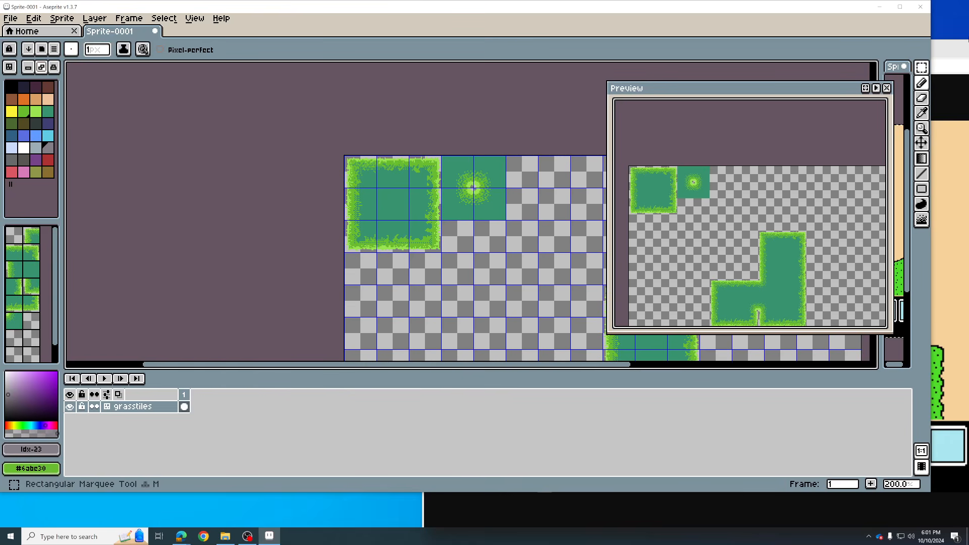
pyautogui.click(923, 69)
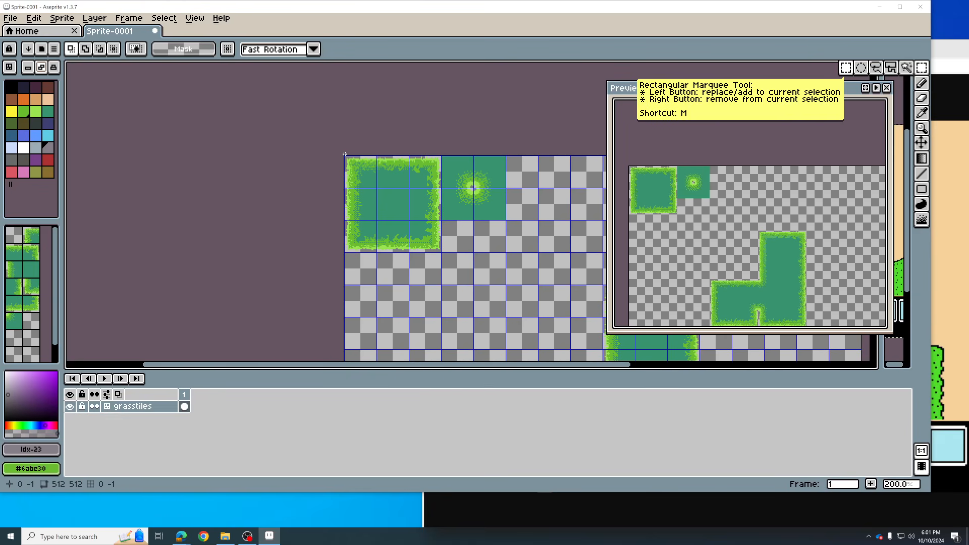
pyautogui.scroll(1, 405, 206)
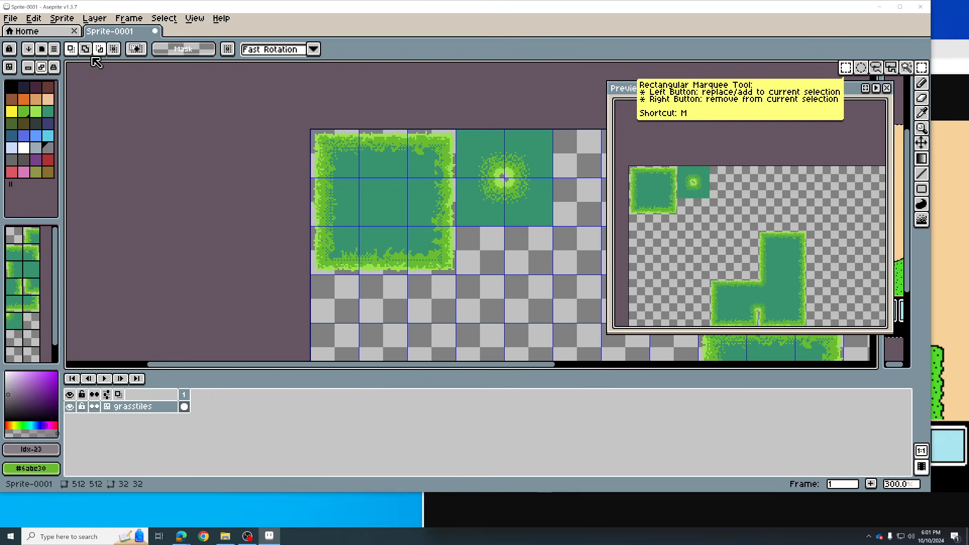
pyautogui.click(42, 67)
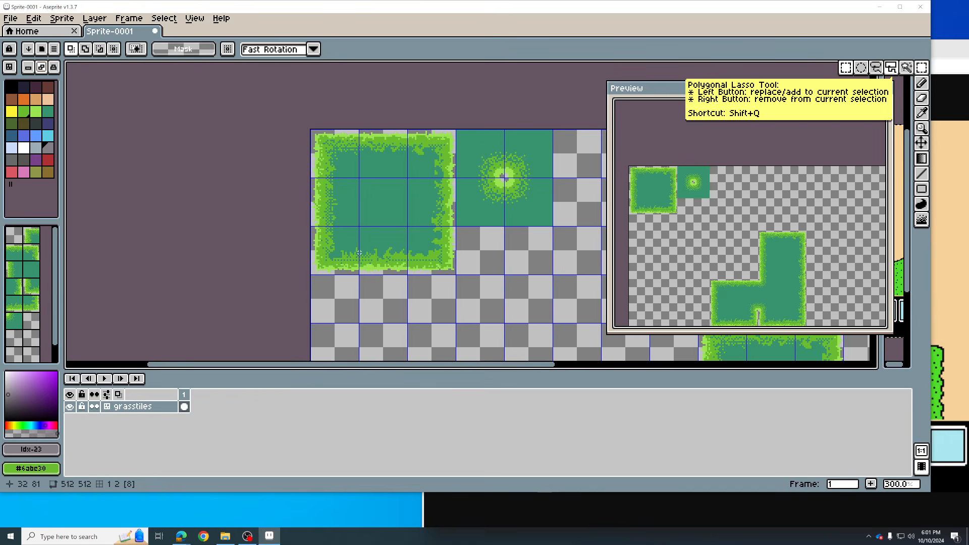
pyautogui.moveTo(357, 246); pyautogui.dragTo(494, 263)
pyautogui.hotkey('ctrl', 'z')
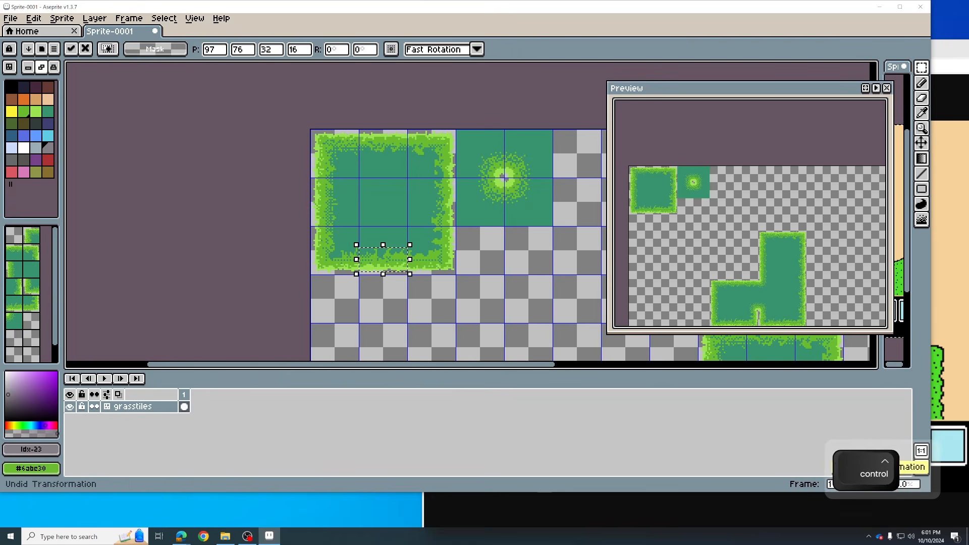
pyautogui.moveTo(382, 265); pyautogui.dragTo(482, 264)
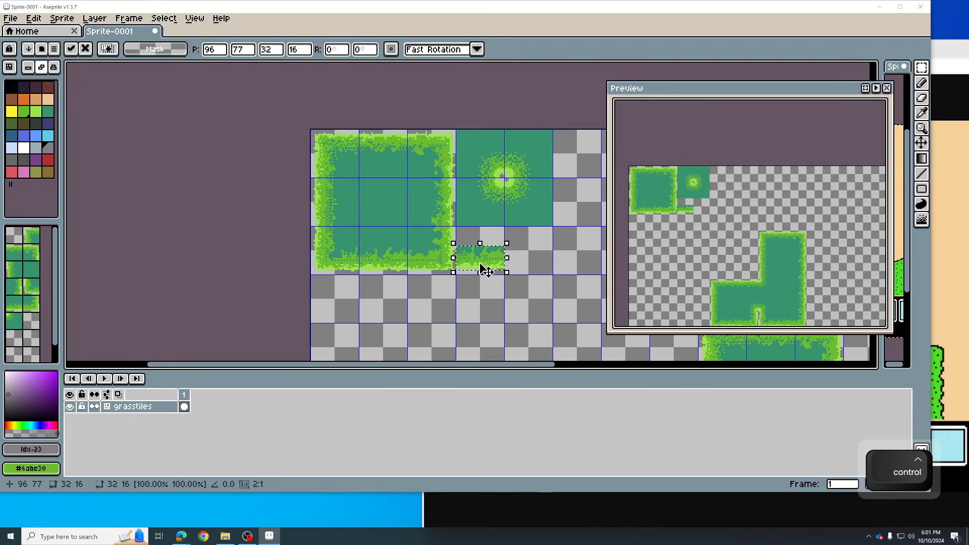
# Round off the corners of the copied grass strip with the 13 px eraser
pyautogui.scroll(1, 503, 271)
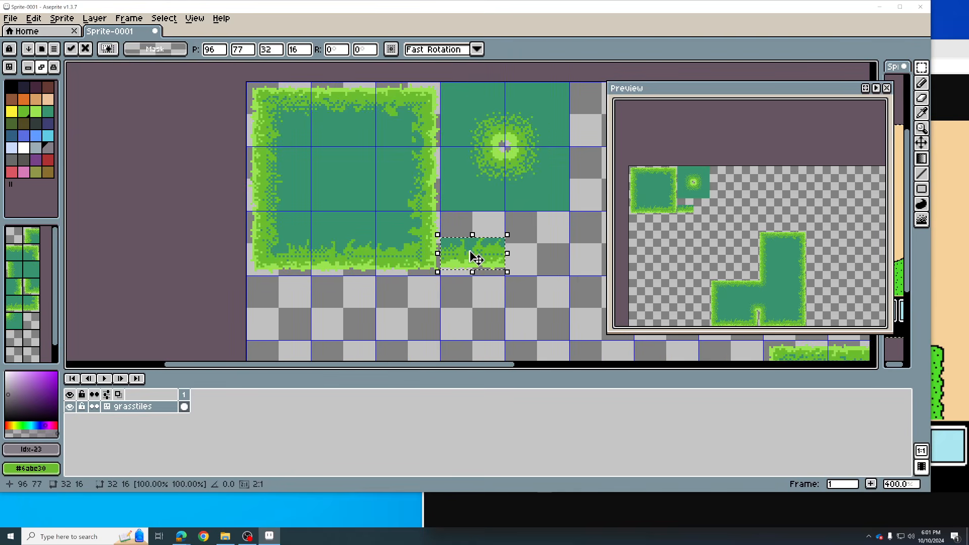
pyautogui.press('e')
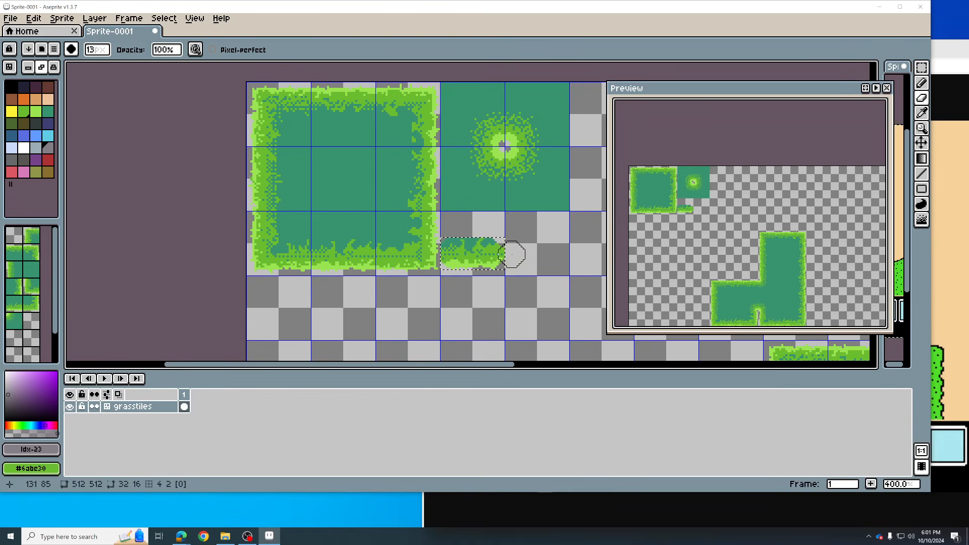
pyautogui.press('alt')
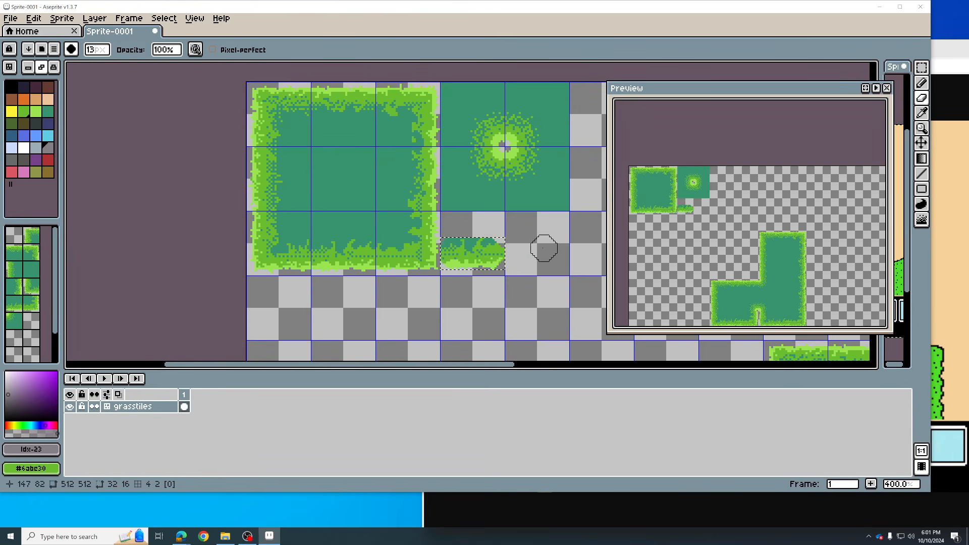
# Capture the grass strip as a custom brush, turn it upside down, and stamp it over the strip's upper edge
pyautogui.click(921, 82)
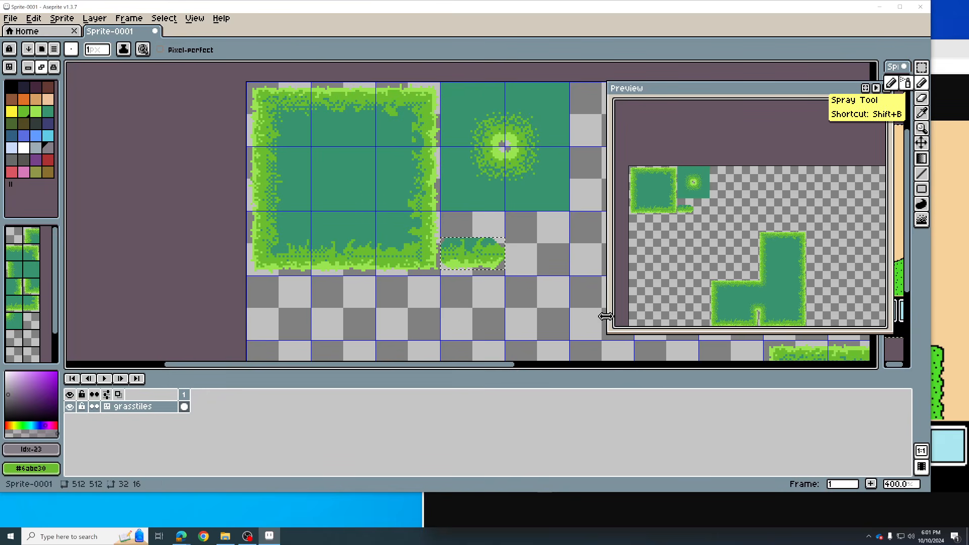
pyautogui.hotkey('ctrl', 'b')
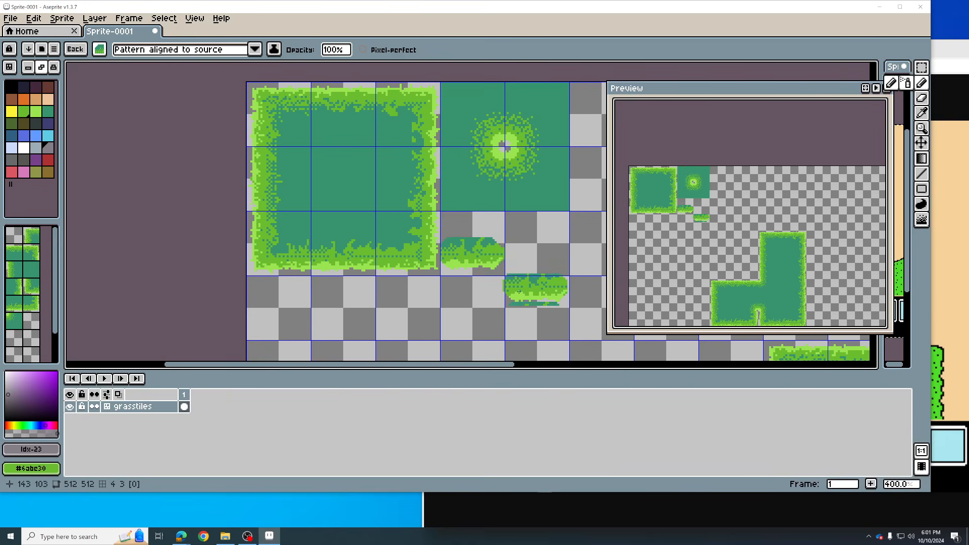
pyautogui.moveTo(350, 179)
pyautogui.mouseDown()
pyautogui.moveTo(362, 194)
pyautogui.moveTo(336, 201)
pyautogui.mouseUp()
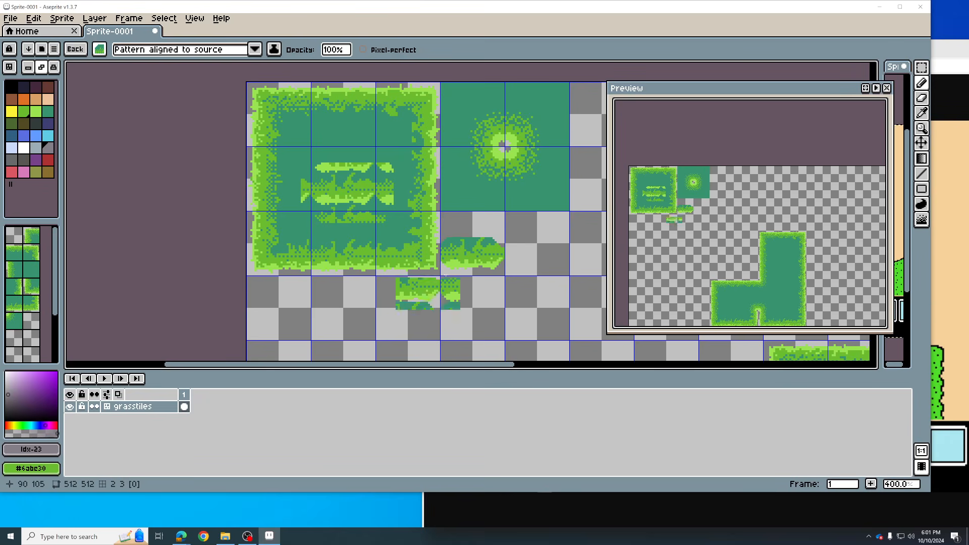
pyautogui.hotkey('ctrl', 'z')
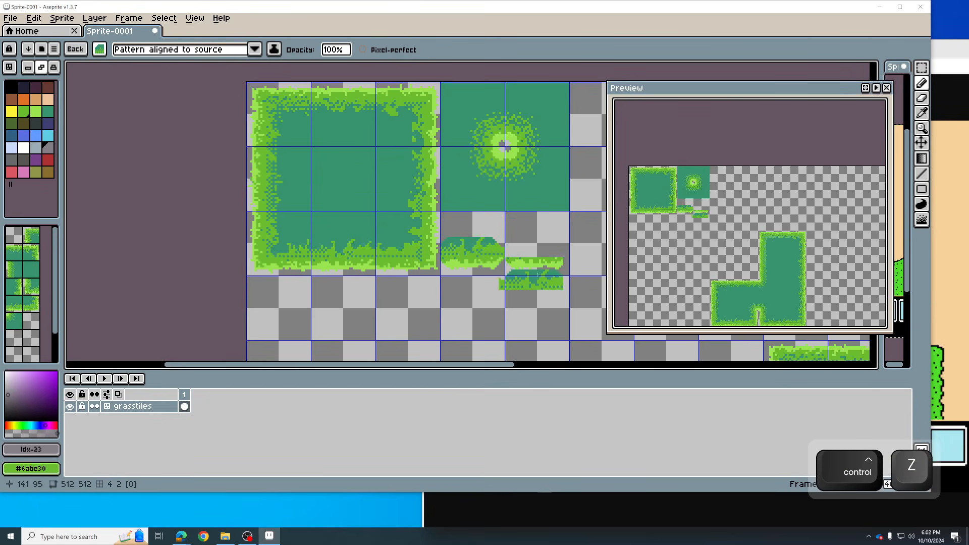
pyautogui.press('space')
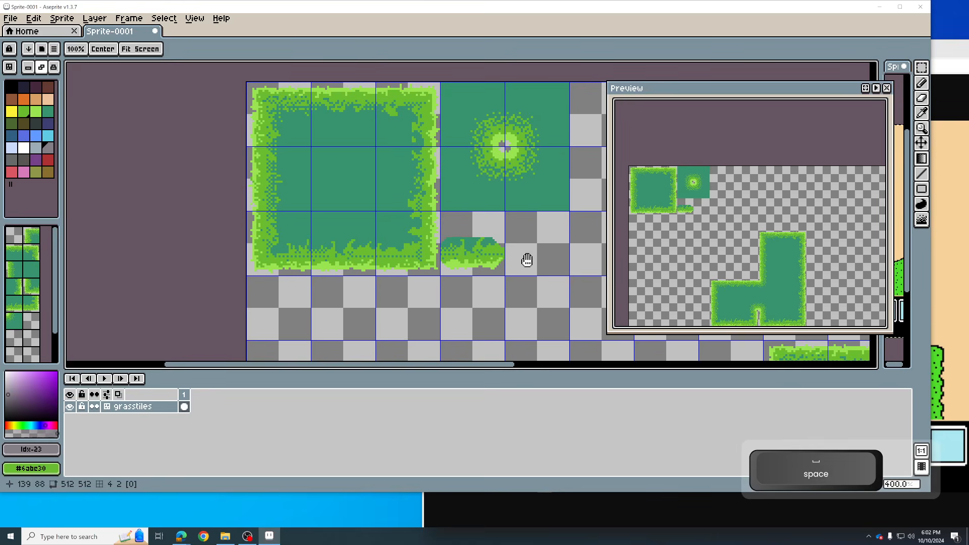
pyautogui.press('r')
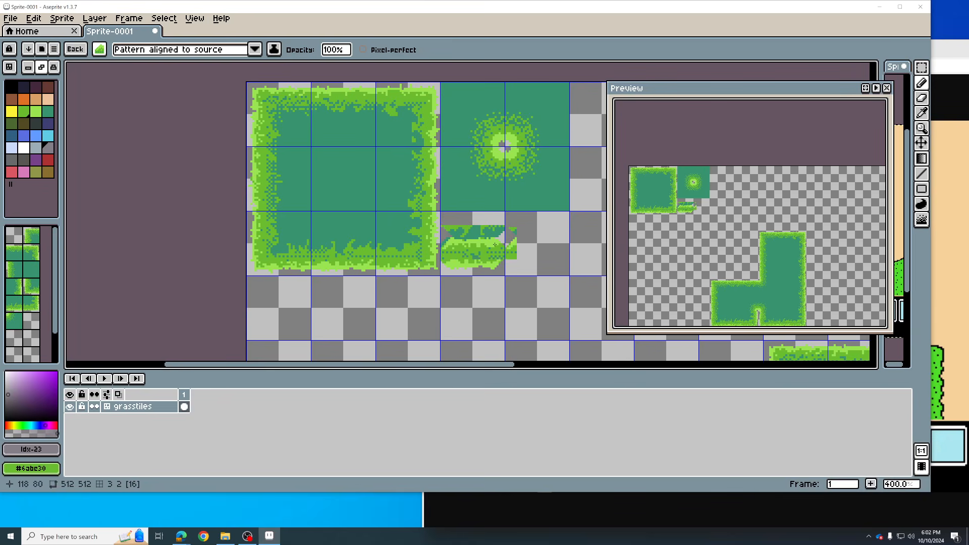
# Return to the plain 4 px eraser and erase the leftover teal pixels above the strip's light green edge
pyautogui.press('e')
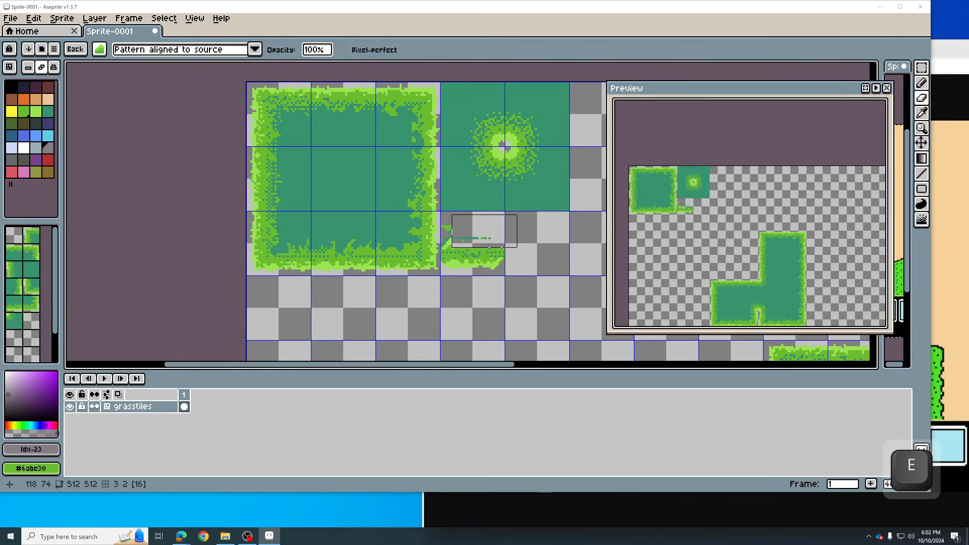
pyautogui.press('ctrl')
pyautogui.click(483, 229)
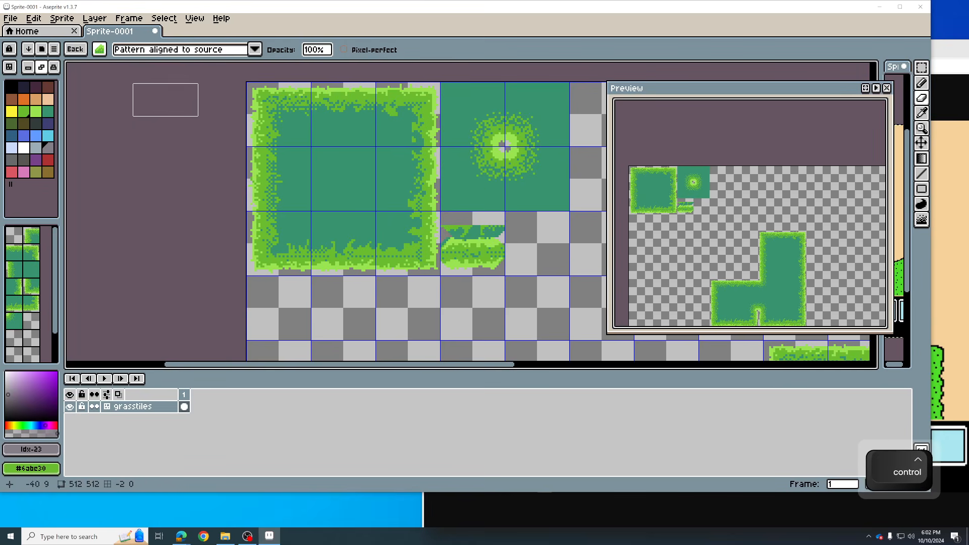
pyautogui.click(75, 49)
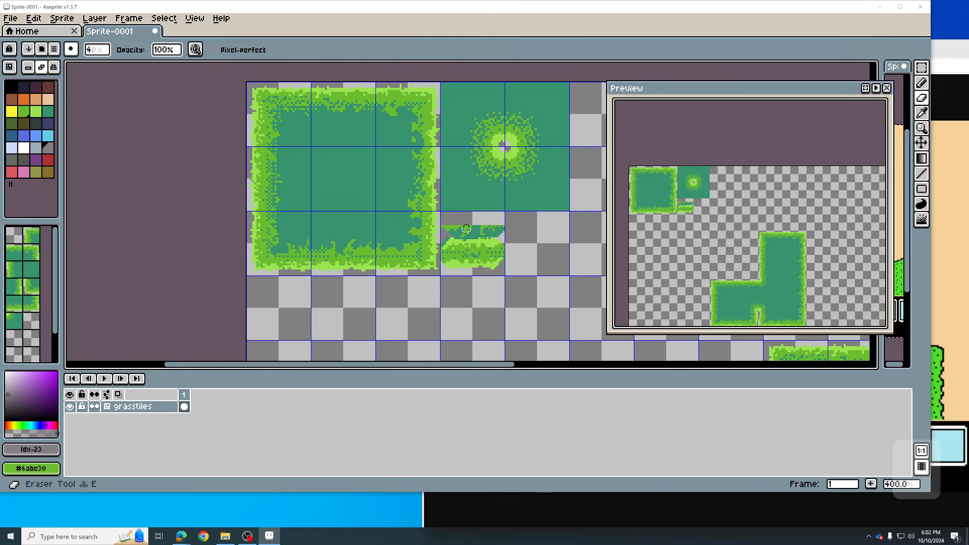
pyautogui.press('e')
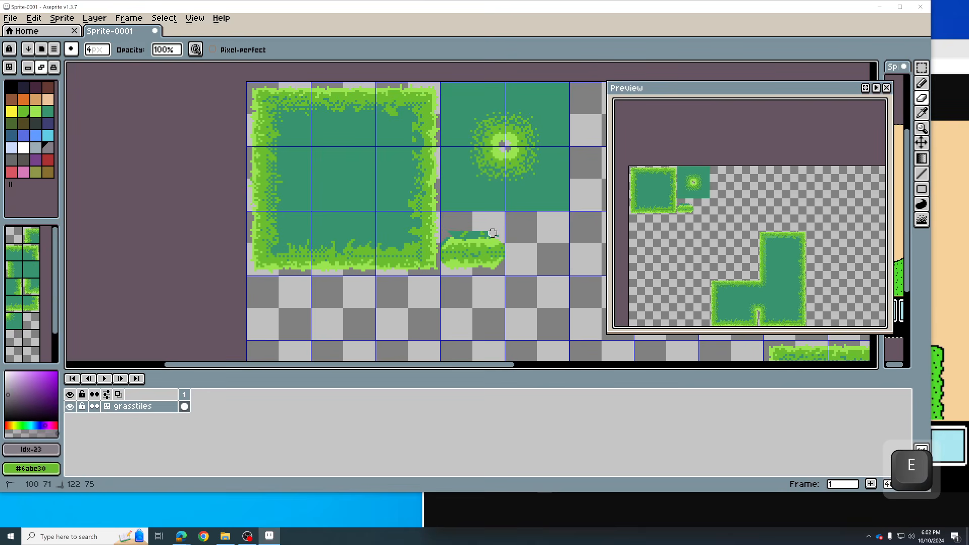
pyautogui.moveTo(492, 233); pyautogui.dragTo(456, 233)
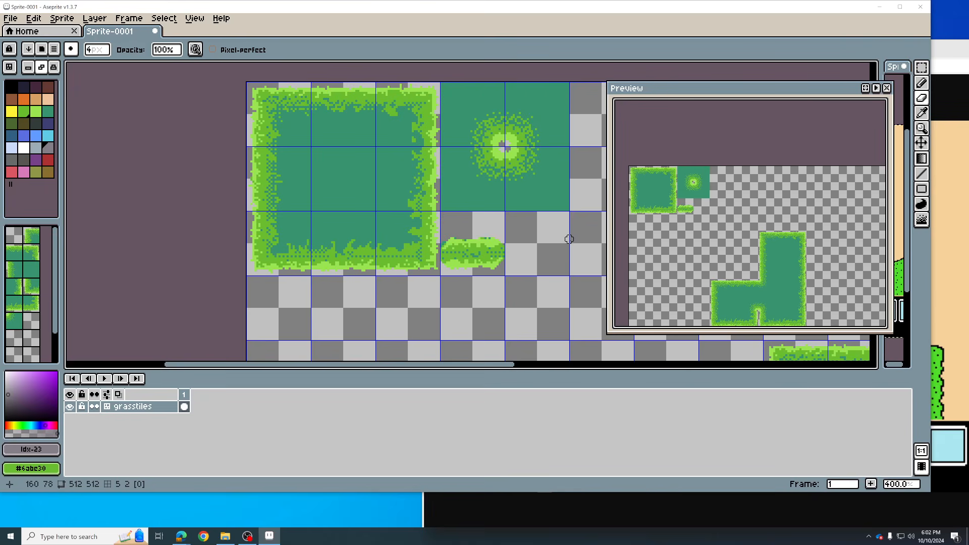
# Try to stamp a vertical copy of the strip beside it, using a custom brush captured from the strip and rotated
pyautogui.press('m')
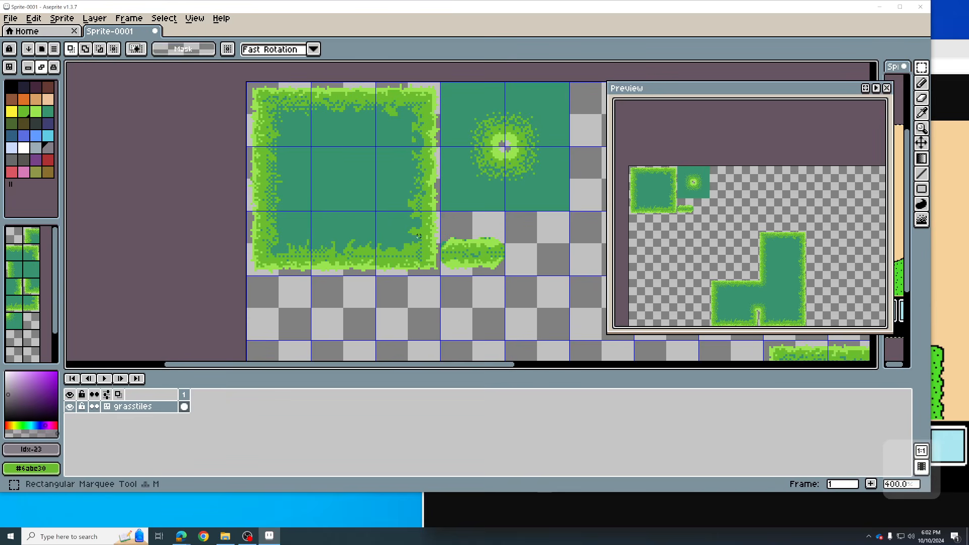
pyautogui.moveTo(441, 234); pyautogui.dragTo(504, 273)
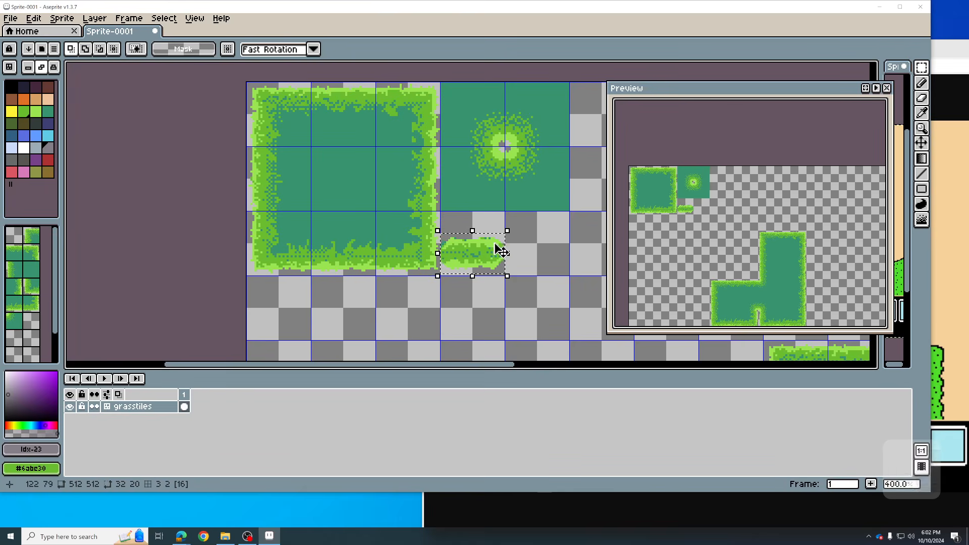
pyautogui.press('ctrl')
pyautogui.hotkey('ctrl', 'b')
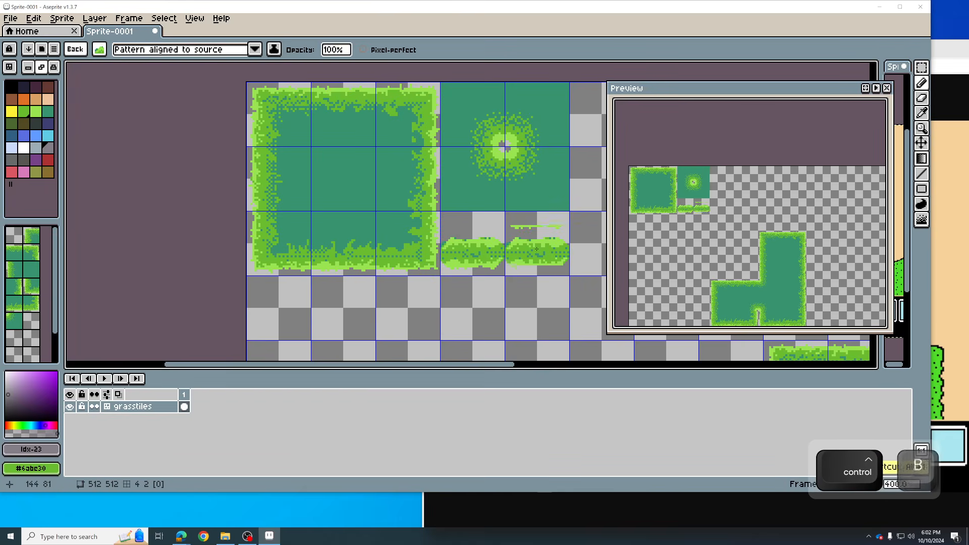
pyautogui.hotkey('space', 'r')
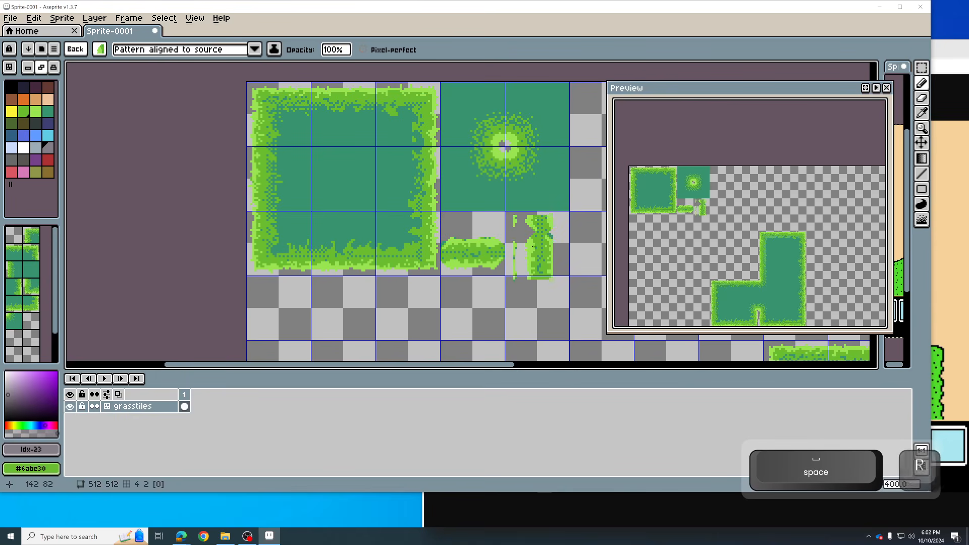
pyautogui.click(537, 244)
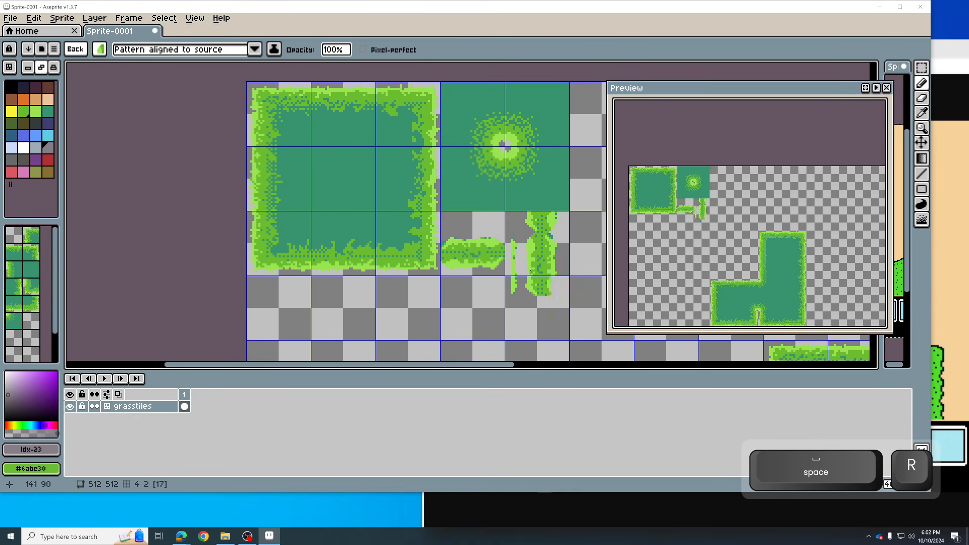
# Try trimming the top of the vertical strip with the 4 px eraser, and undo back to the horizontal strip alone
pyautogui.press('e')
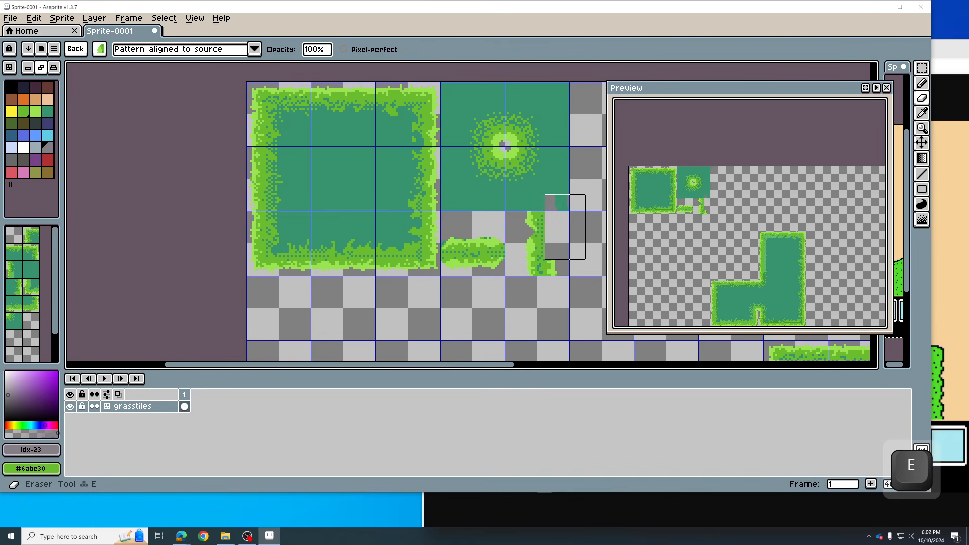
pyautogui.click(76, 50)
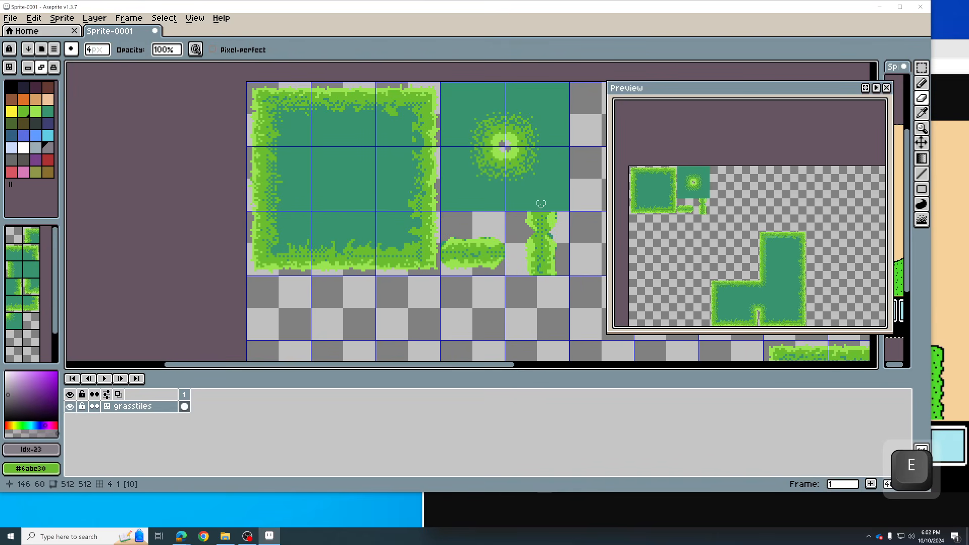
pyautogui.moveTo(531, 221); pyautogui.dragTo(524, 222)
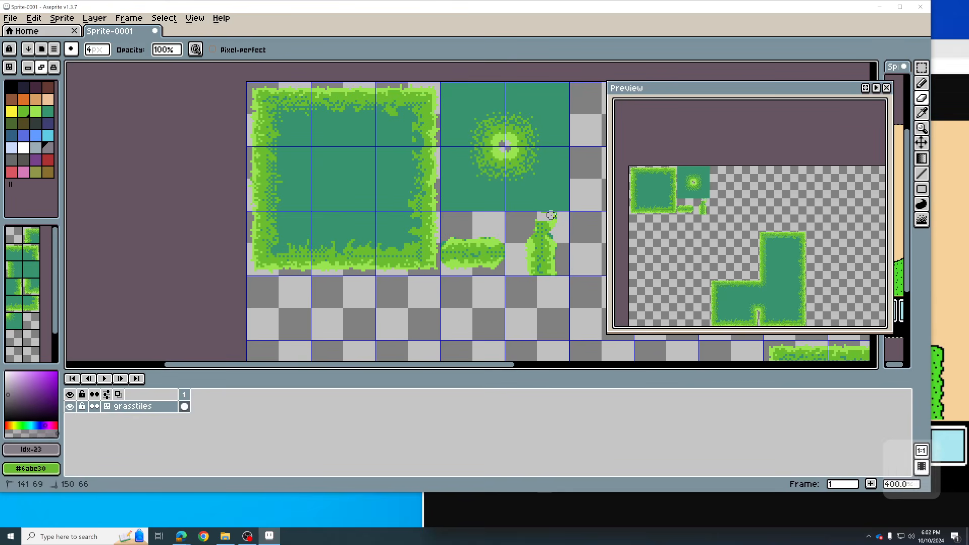
pyautogui.hotkey('ctrl', 'z')
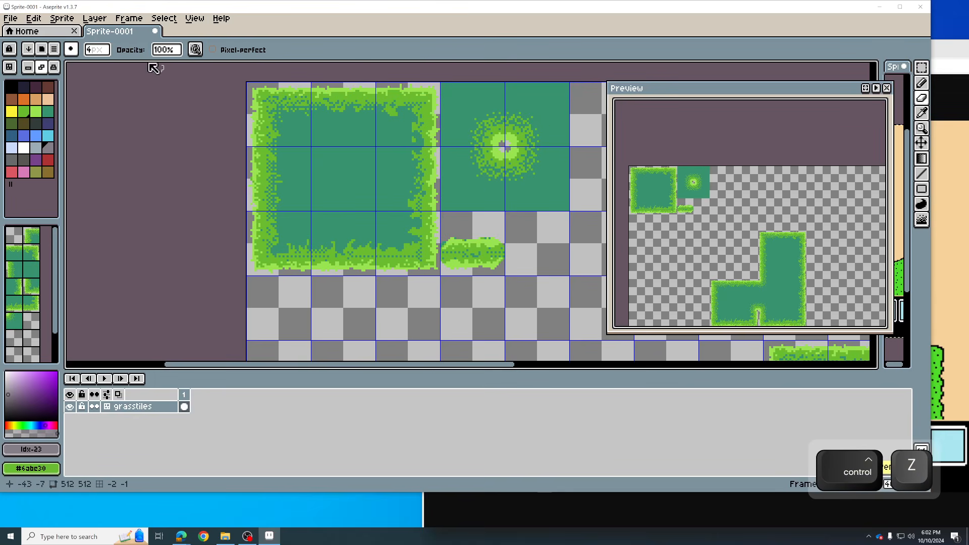
# Capture the horizontal strip (32 × 19 px) as a custom brush, rotate it to vertical, and set its pattern mode to Pattern aligned to destination
pyautogui.press('m')
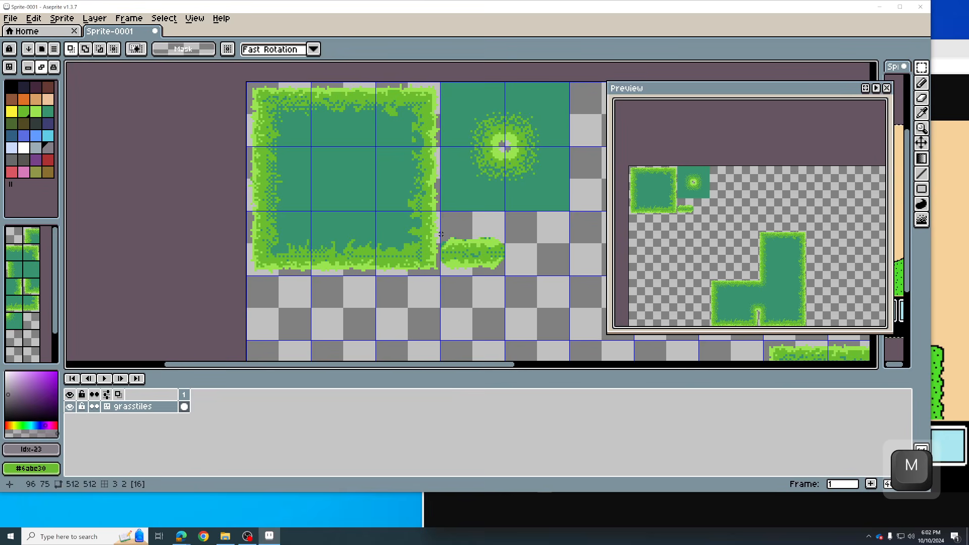
pyautogui.moveTo(440, 234); pyautogui.dragTo(505, 273)
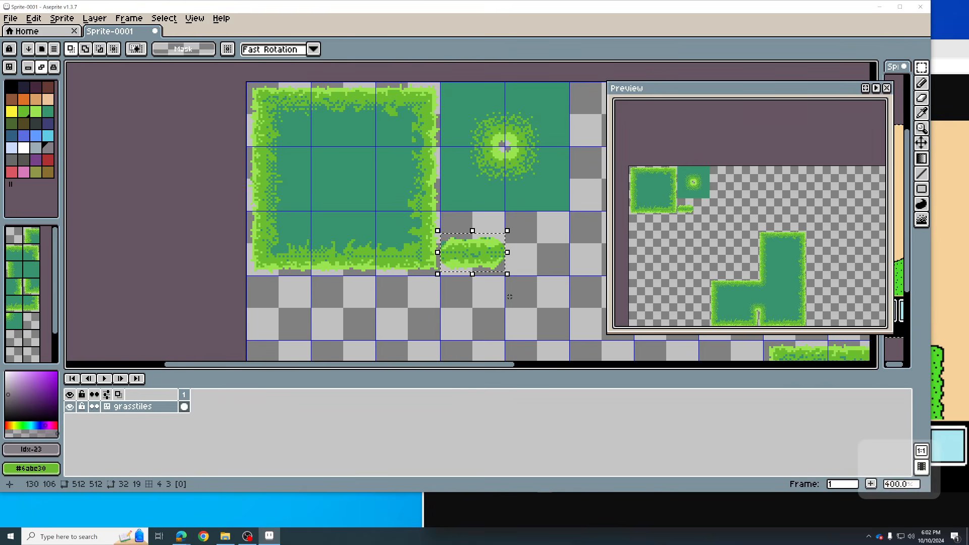
pyautogui.hotkey('ctrl', 'b')
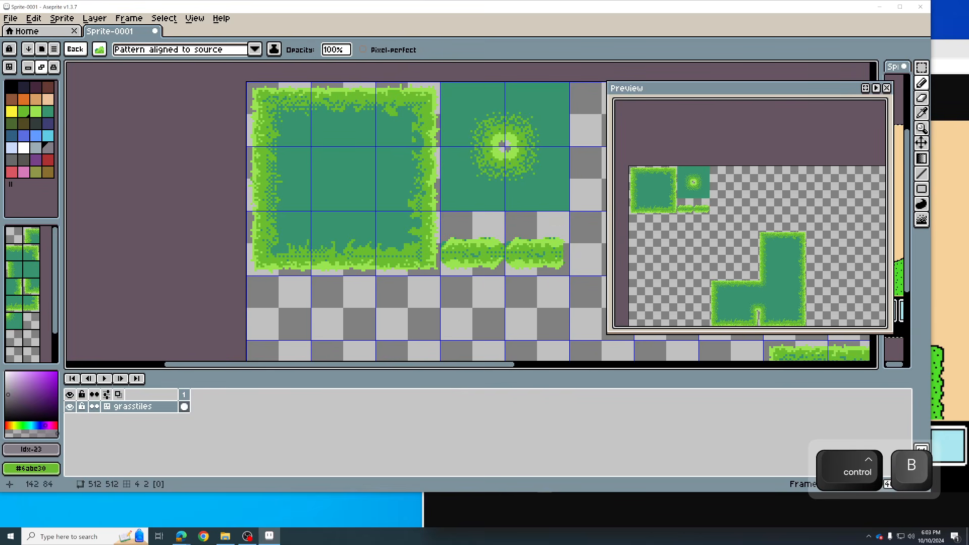
pyautogui.hotkey('space', 'r')
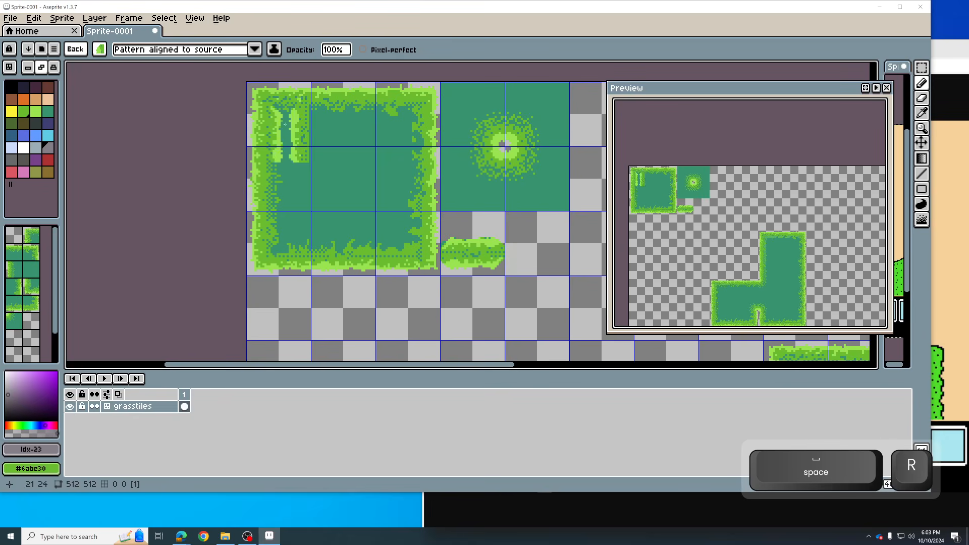
pyautogui.click(254, 49)
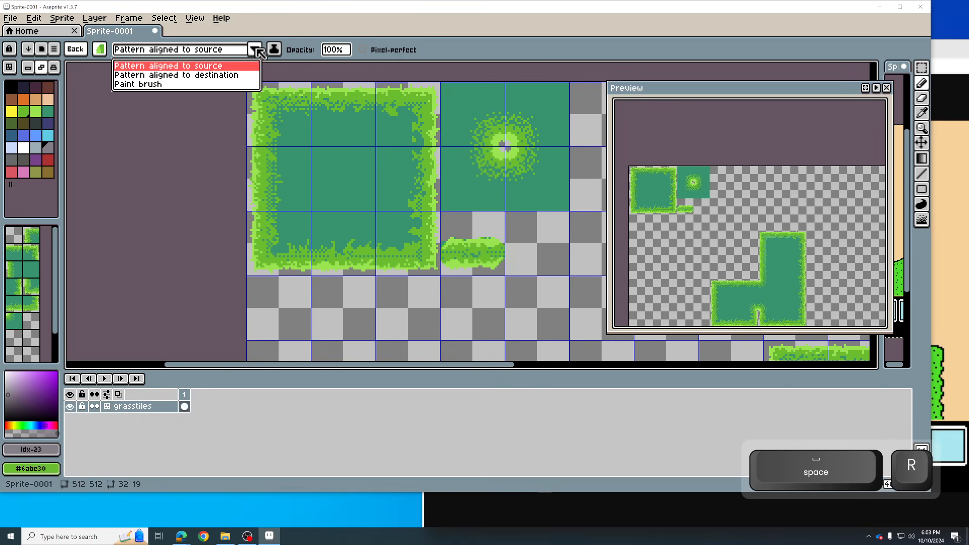
pyautogui.click(151, 76)
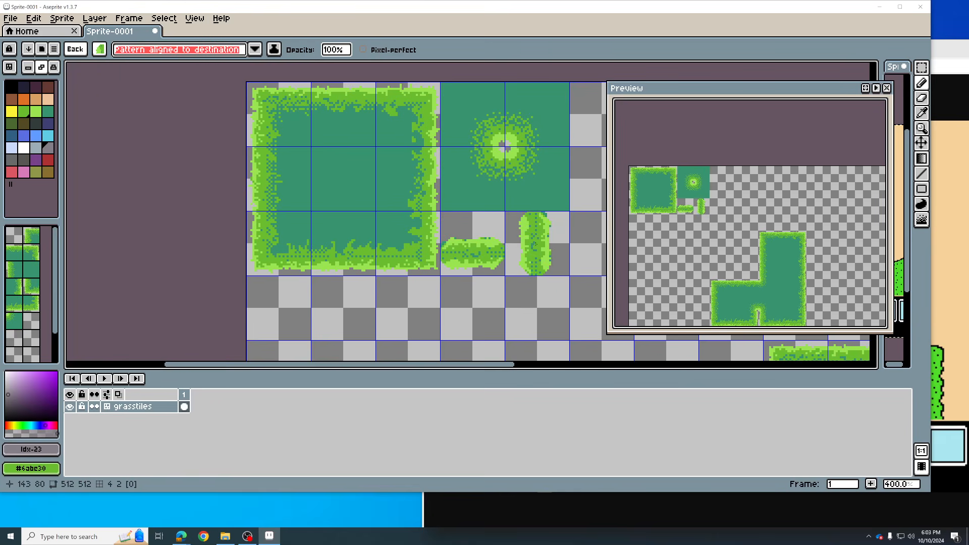
# Stamp the vertical strip into the tile beside the horizontal strip, and leave the custom brush settings
pyautogui.click(550, 281)
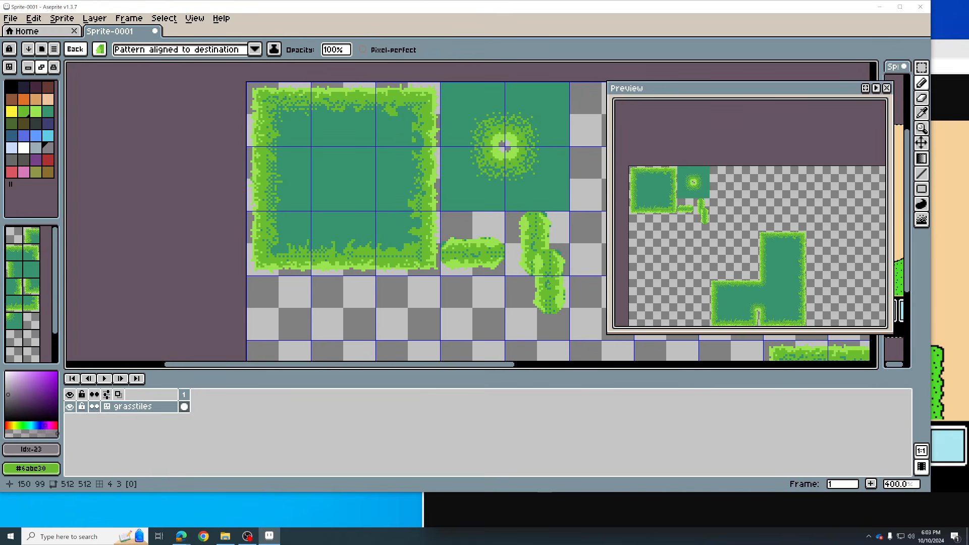
pyautogui.scroll(-2, 544, 303)
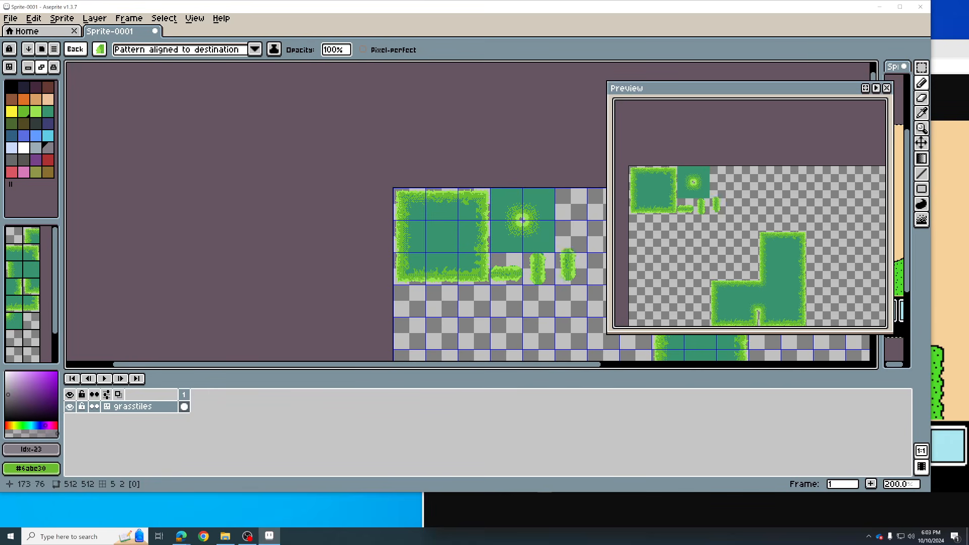
pyautogui.click(75, 50)
# Select the 160 × 96 px block of finished grass tiles and place a copy directly beneath it, at 0, 96
pyautogui.scroll(1, 478, 247)
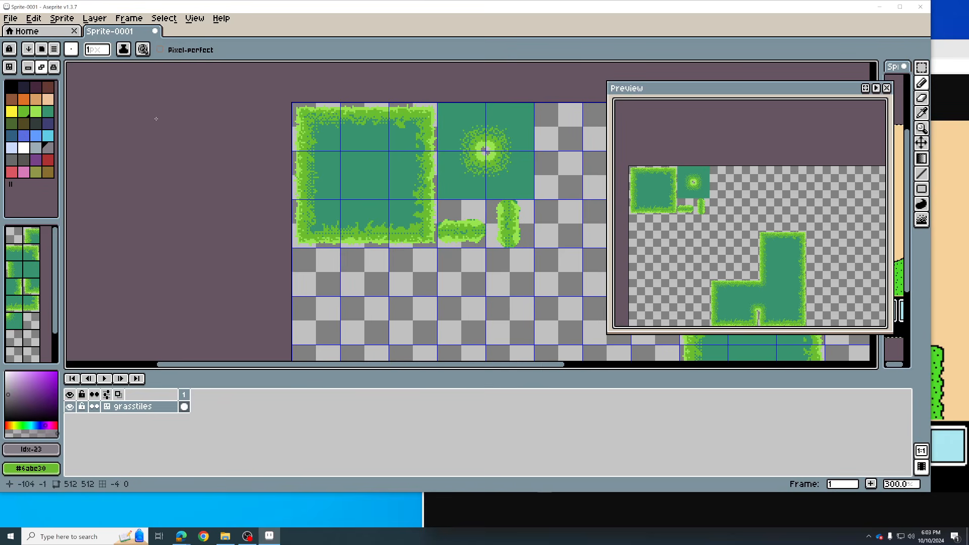
pyautogui.press('m')
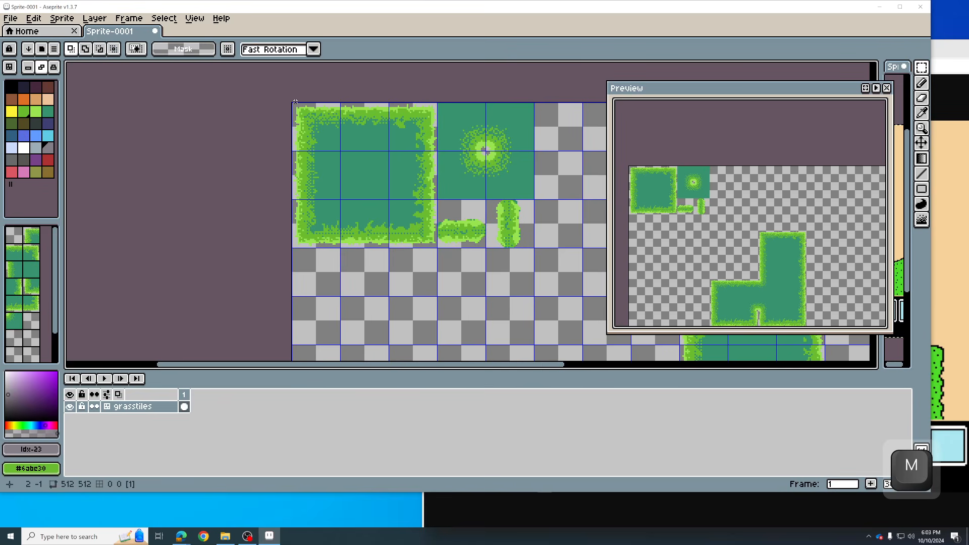
pyautogui.moveTo(293, 103); pyautogui.dragTo(534, 249)
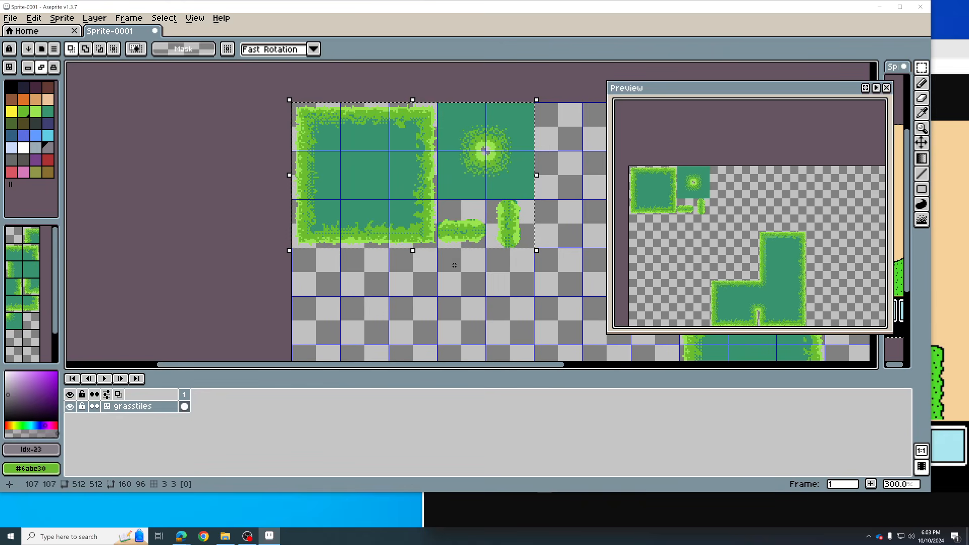
pyautogui.scroll(-1, 538, 255)
pyautogui.moveTo(468, 262); pyautogui.dragTo(449, 146)
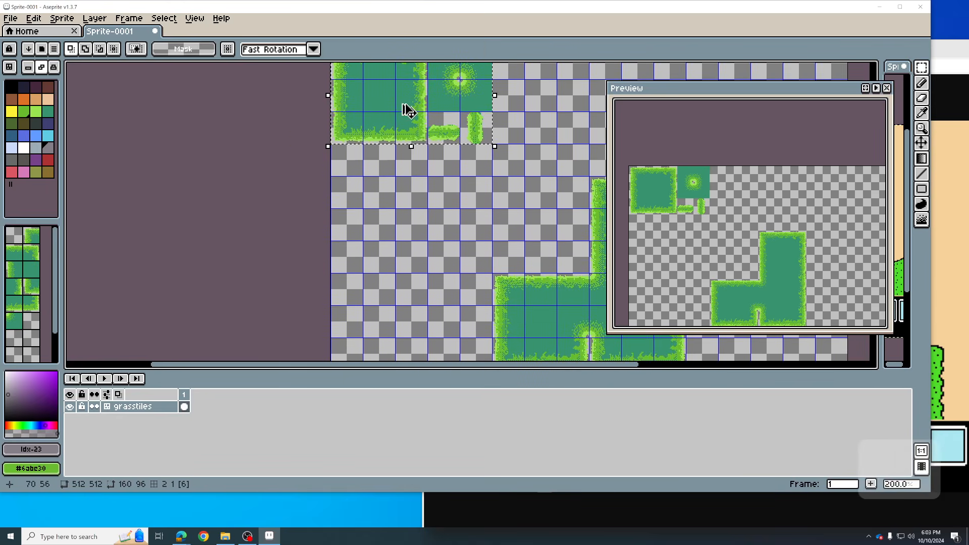
pyautogui.moveTo(404, 106); pyautogui.dragTo(408, 209)
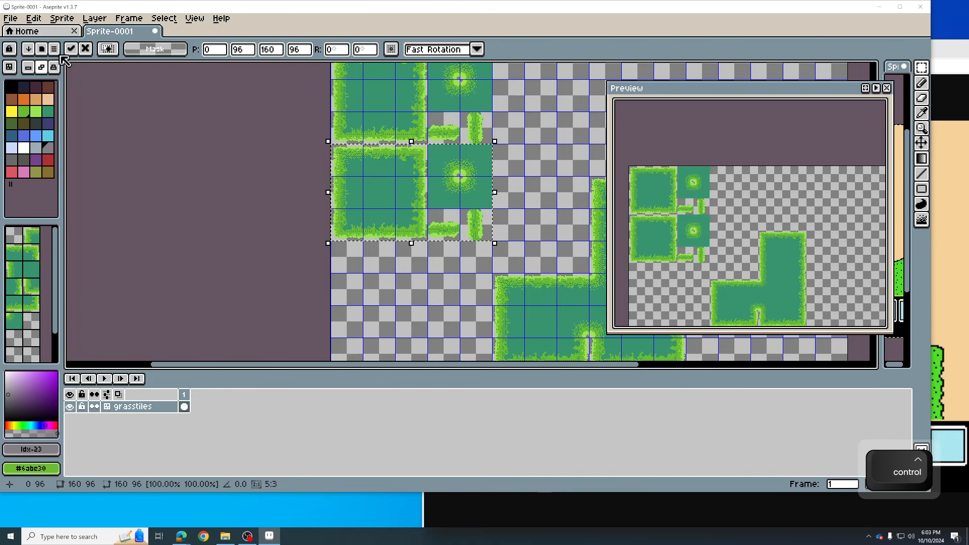
# Open the Color Curve adjustment for the copied tiles and raise the curve to lighten their colours
pyautogui.click(33, 19)
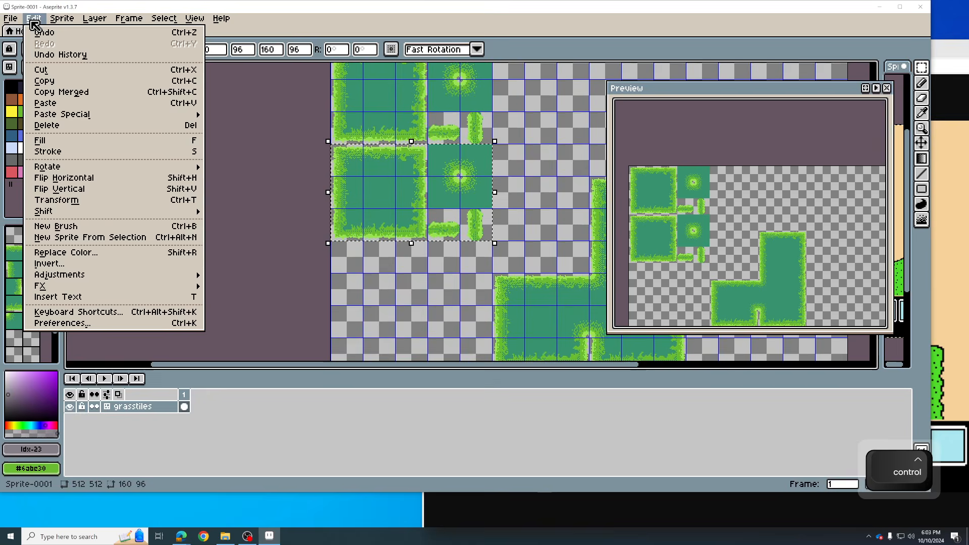
pyautogui.moveTo(76, 281)
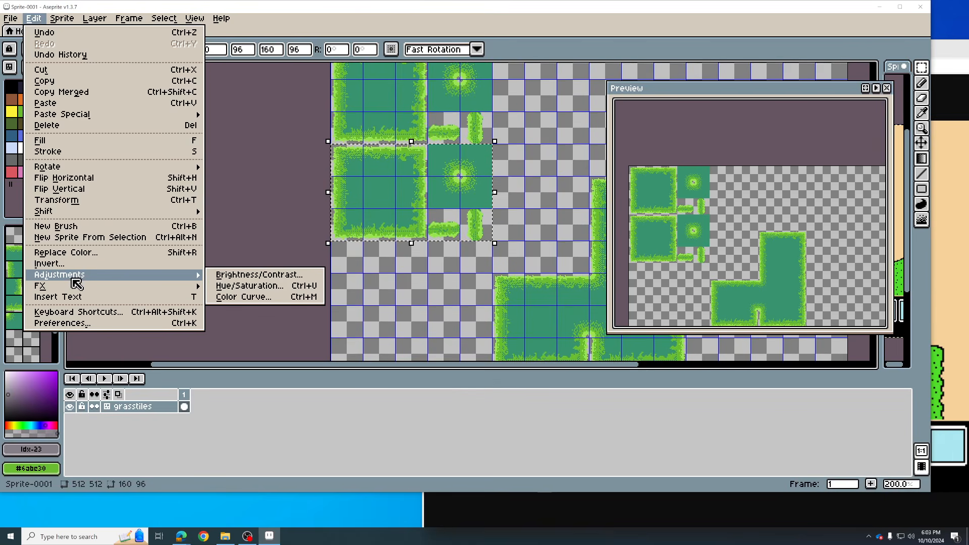
pyautogui.click(258, 299)
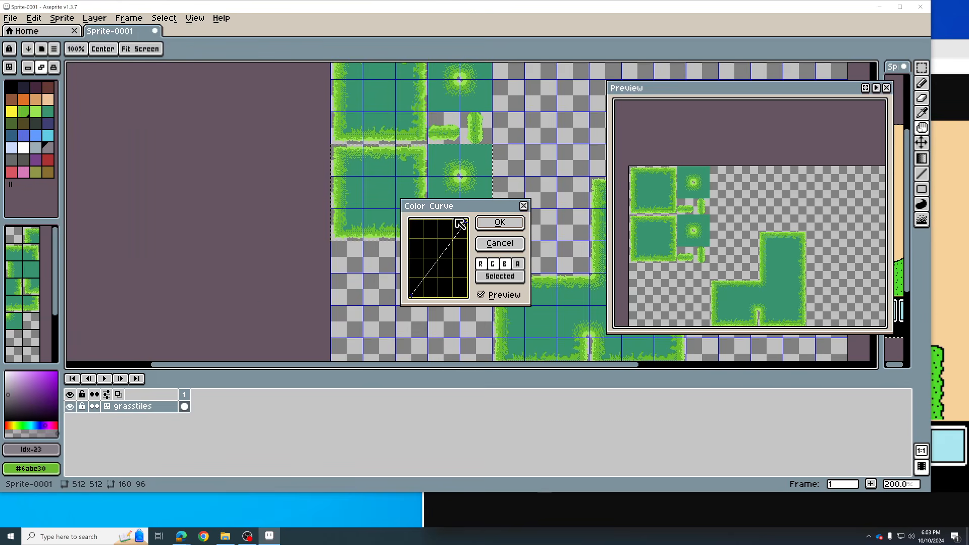
pyautogui.moveTo(434, 206); pyautogui.dragTo(532, 166)
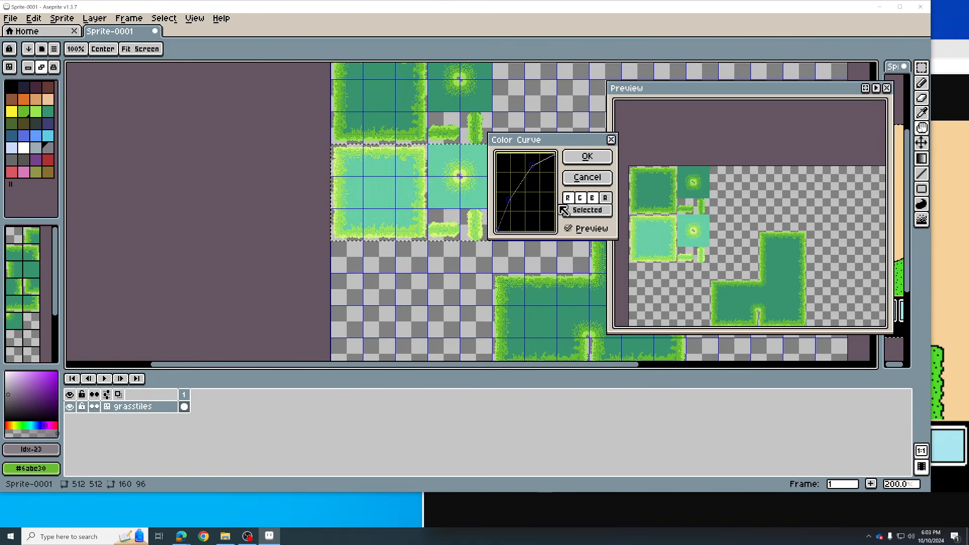
# Limit the colour curve to the blue channel, raise it to turn the copied tiles' teal interior blue, and apply it
pyautogui.click(581, 198)
pyautogui.moveTo(516, 210); pyautogui.dragTo(521, 217)
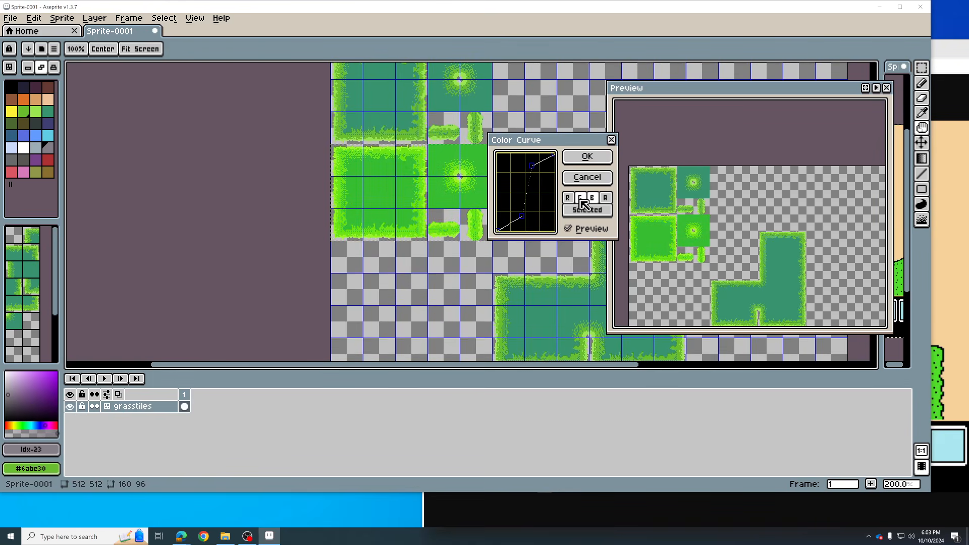
pyautogui.moveTo(533, 166)
pyautogui.mouseDown()
pyautogui.moveTo(537, 188)
pyautogui.moveTo(531, 170)
pyautogui.mouseUp()
pyautogui.click(593, 199)
pyautogui.moveTo(523, 214); pyautogui.dragTo(512, 197)
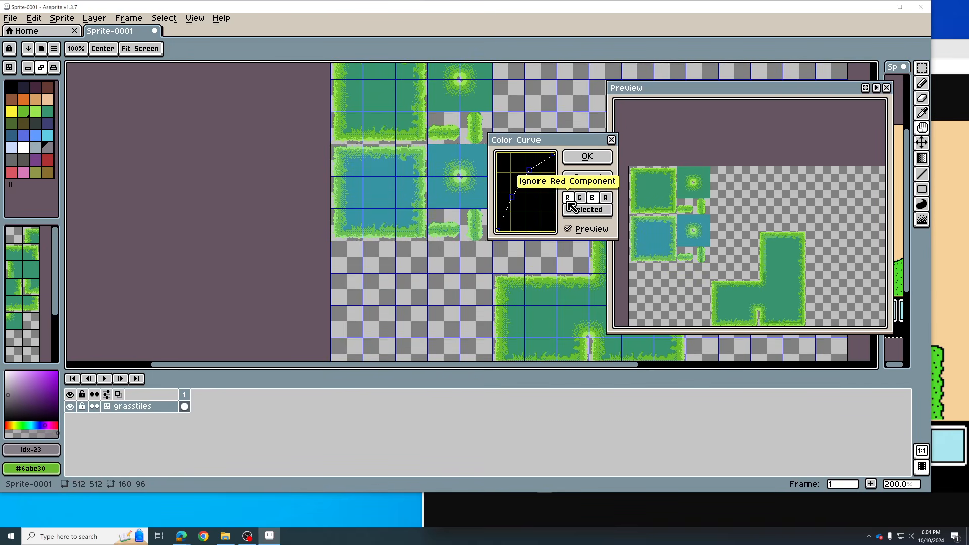
pyautogui.click(605, 198)
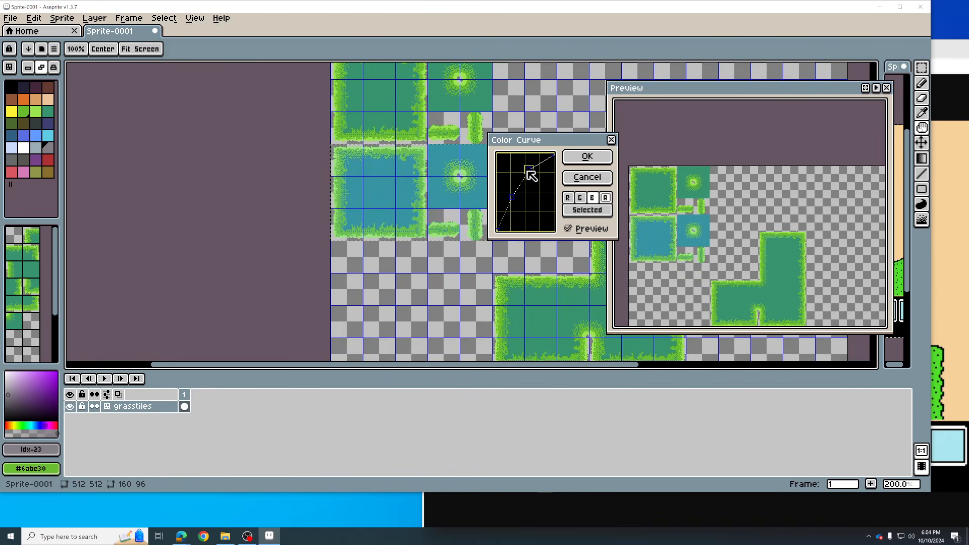
pyautogui.moveTo(531, 175); pyautogui.dragTo(534, 181)
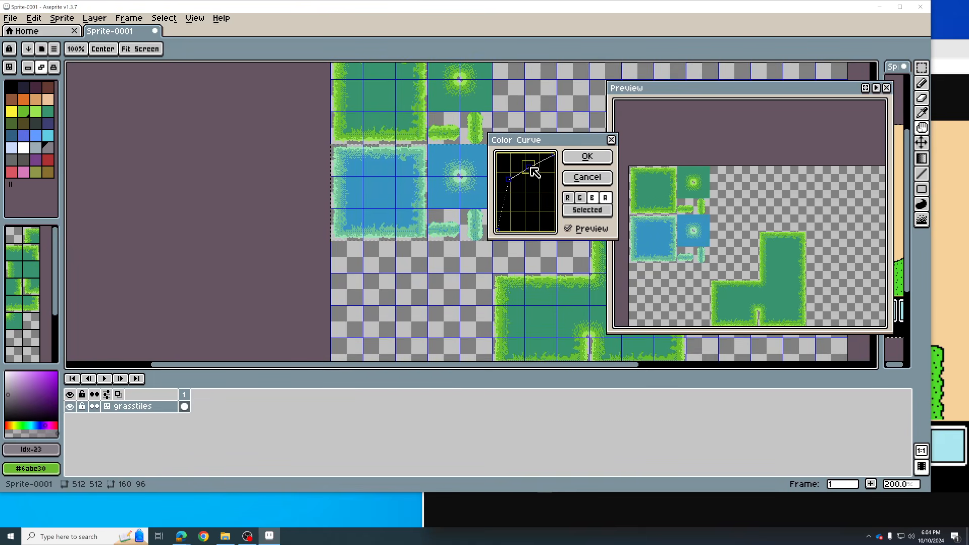
pyautogui.click(586, 156)
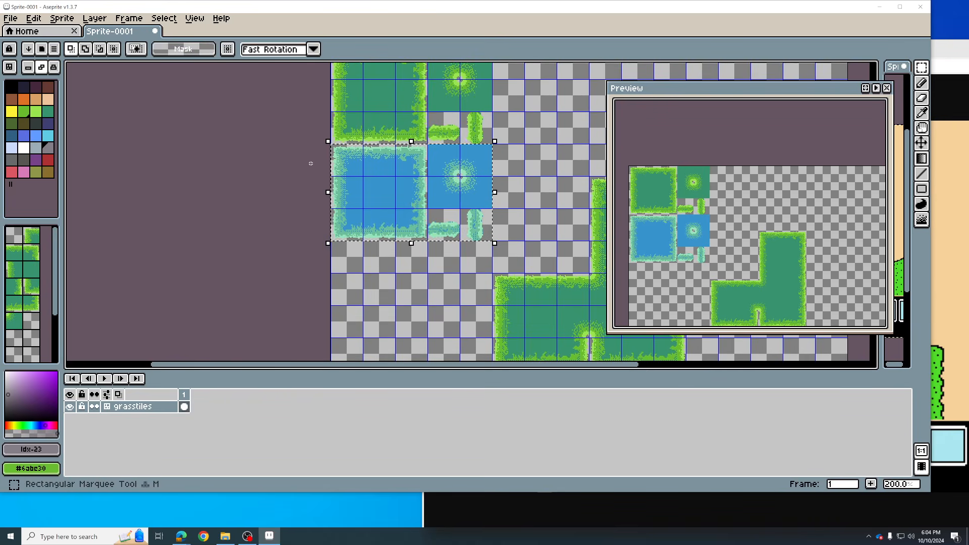
# Open Replace Color for the copied tiles and inspect the palette choices for the source colour
pyautogui.click(39, 19)
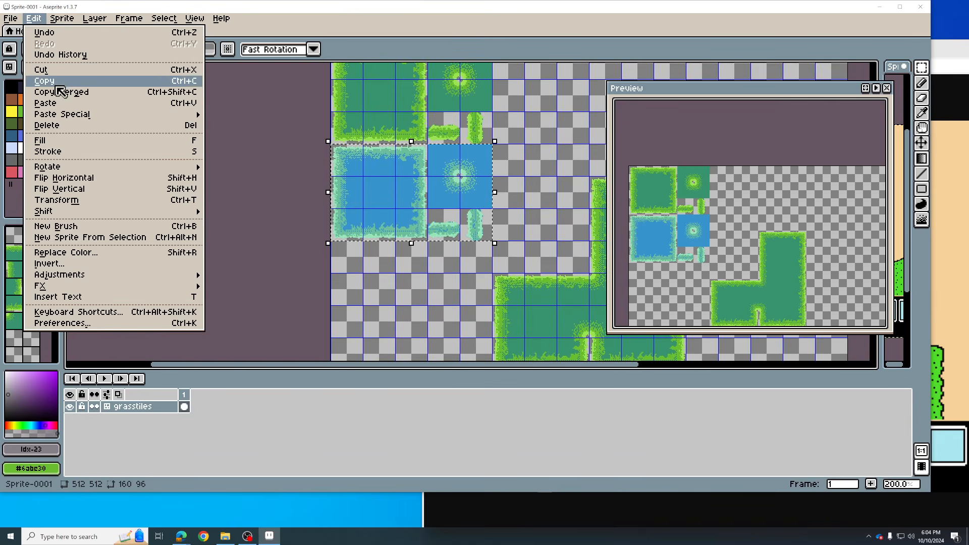
pyautogui.click(115, 252)
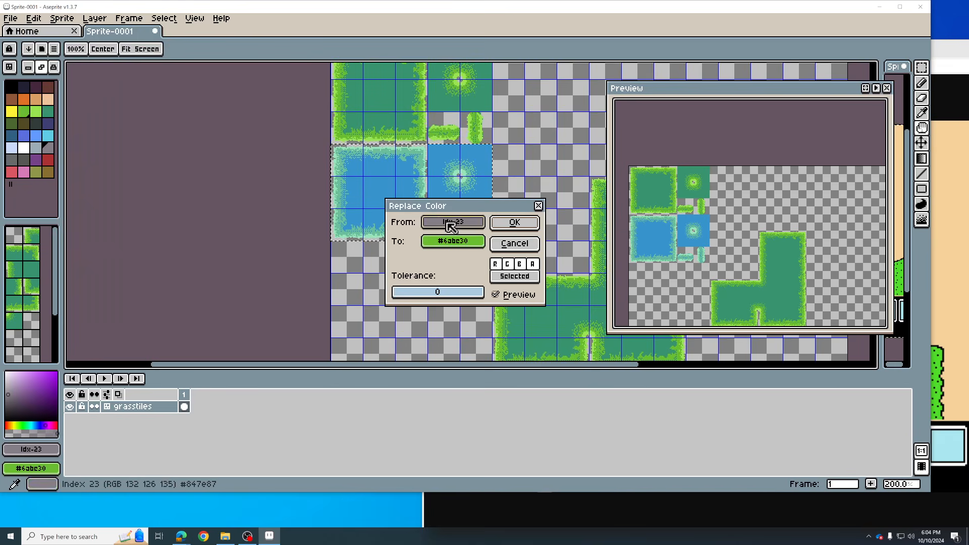
pyautogui.moveTo(480, 204); pyautogui.dragTo(558, 169)
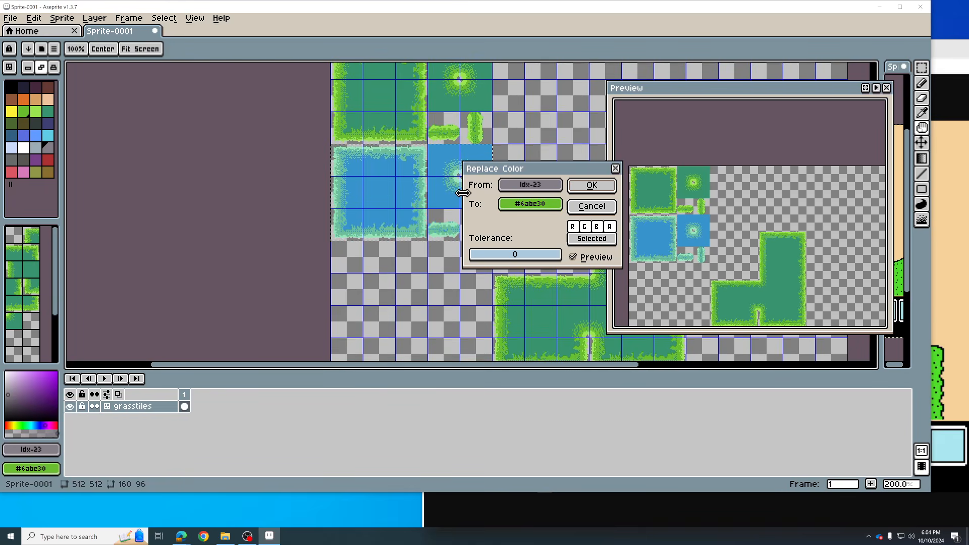
pyautogui.click(535, 187)
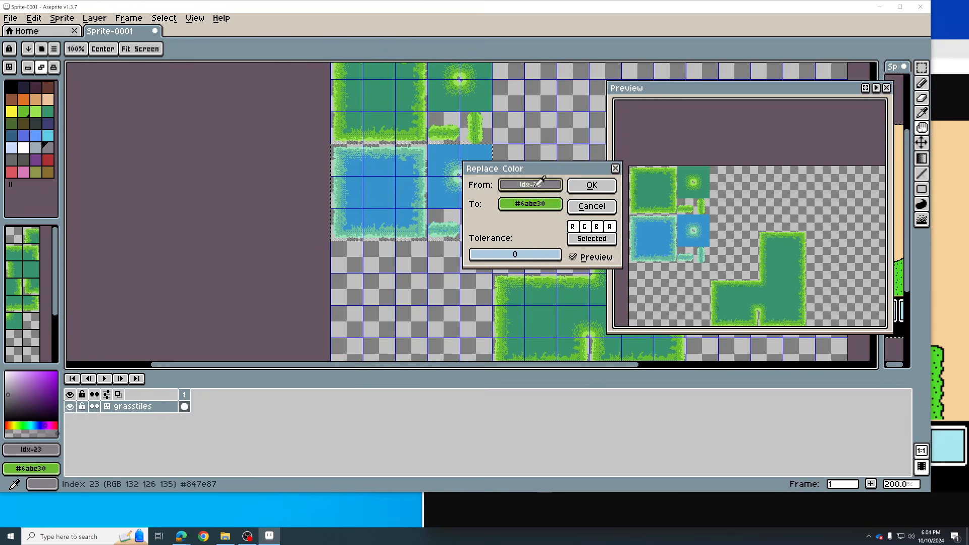
pyautogui.click(530, 204)
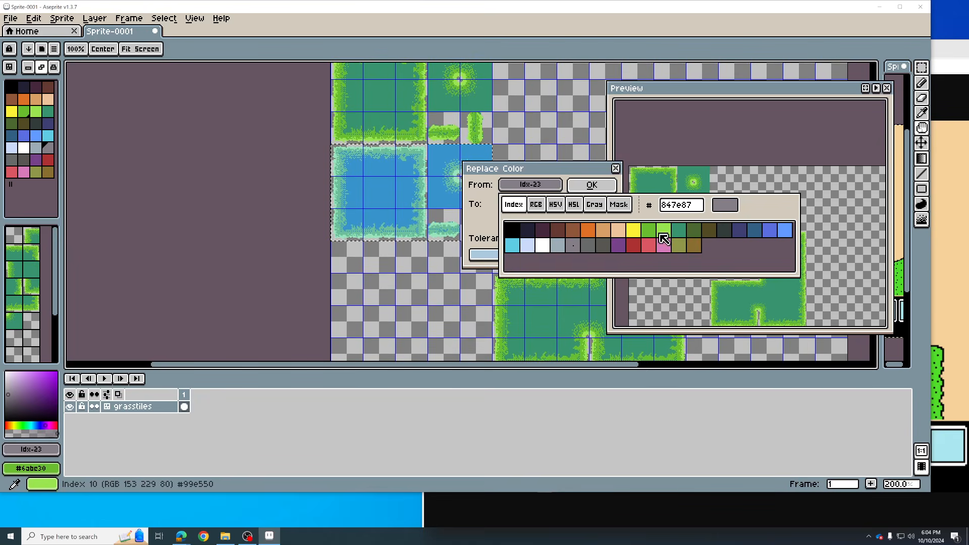
# Pick the teal border colour #6abe9a from the copied tiles as the foreground colour
pyautogui.press('alt')
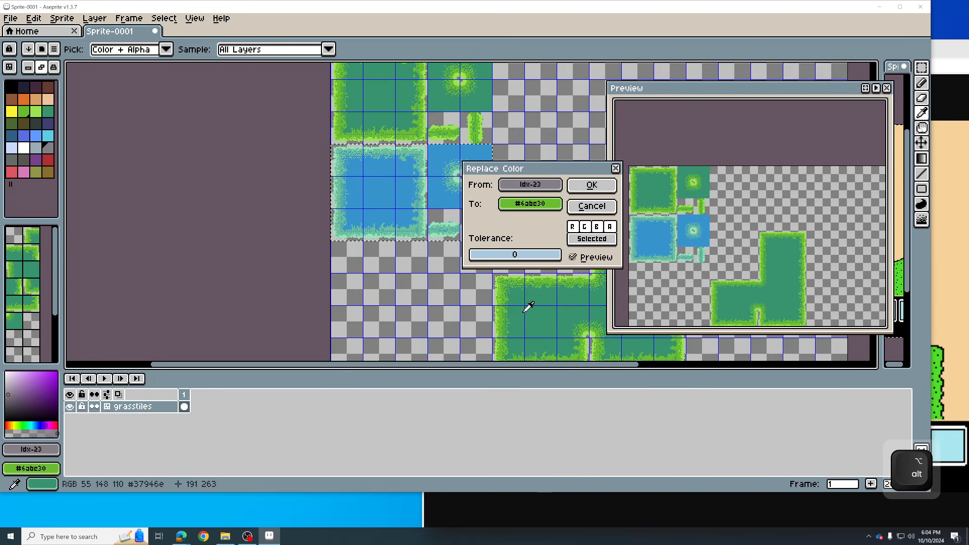
pyautogui.keyDown('alt'); pyautogui.click(410, 147); pyautogui.keyUp('alt')
pyautogui.keyDown('alt'); pyautogui.click(408, 145); pyautogui.keyUp('alt')
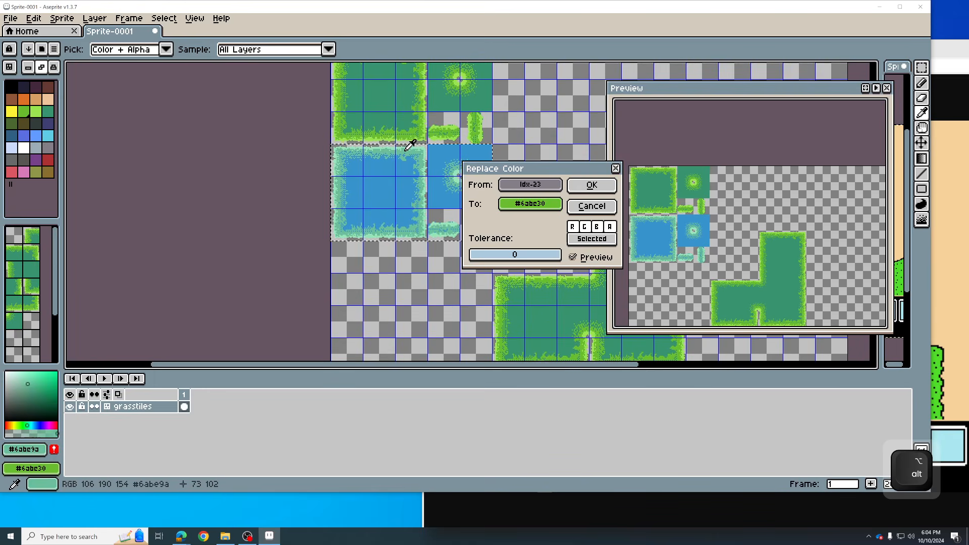
pyautogui.click(525, 202)
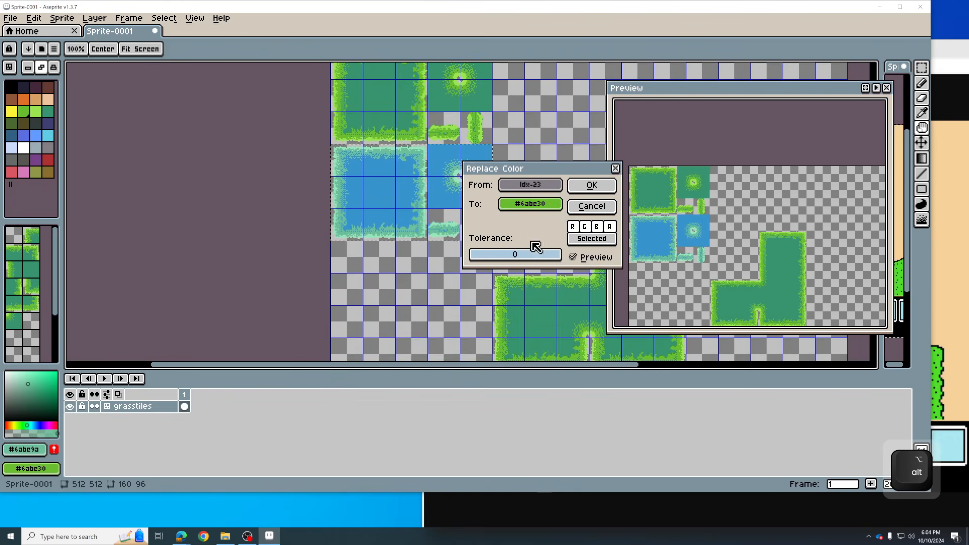
# Try Mask and palette index 0 as the source colour to replace with #6abe30, and close the replacement
pyautogui.click(530, 184)
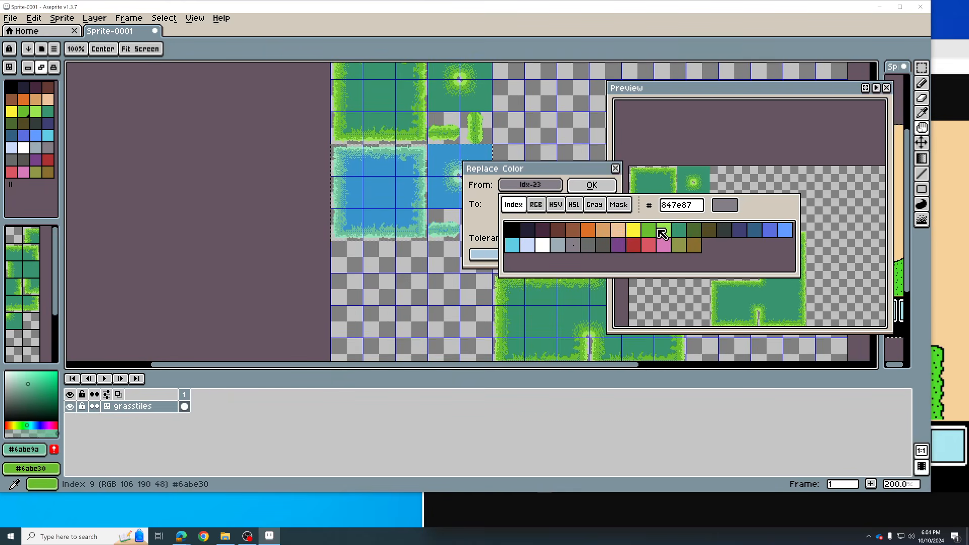
pyautogui.click(616, 212)
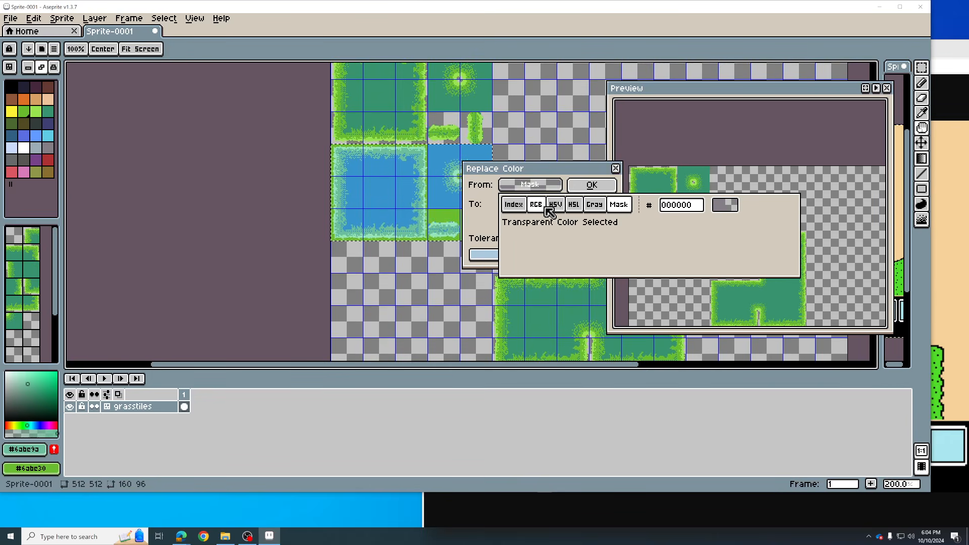
pyautogui.press('alt')
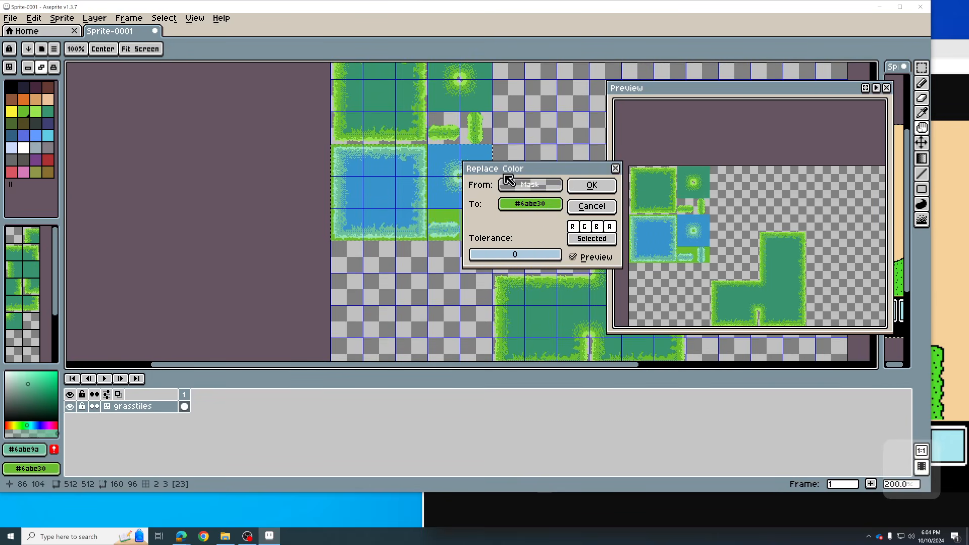
pyautogui.click(544, 188)
pyautogui.click(594, 206)
pyautogui.click(555, 205)
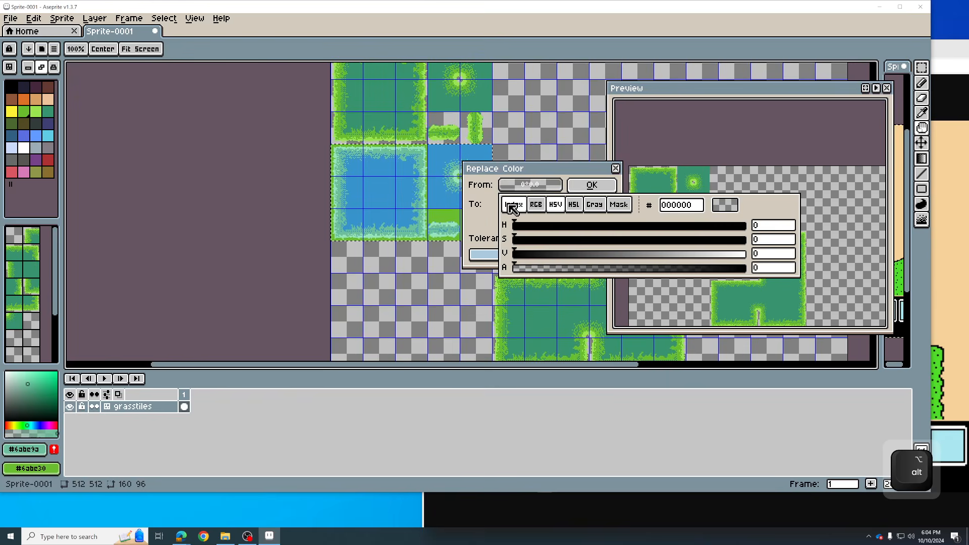
pyautogui.click(511, 205)
pyautogui.moveTo(446, 190); pyautogui.dragTo(450, 189)
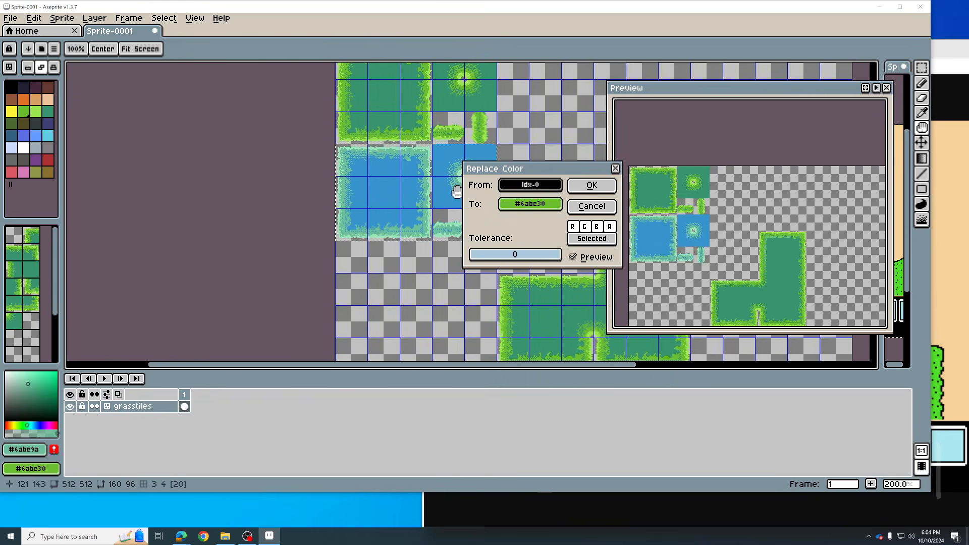
pyautogui.click(610, 185)
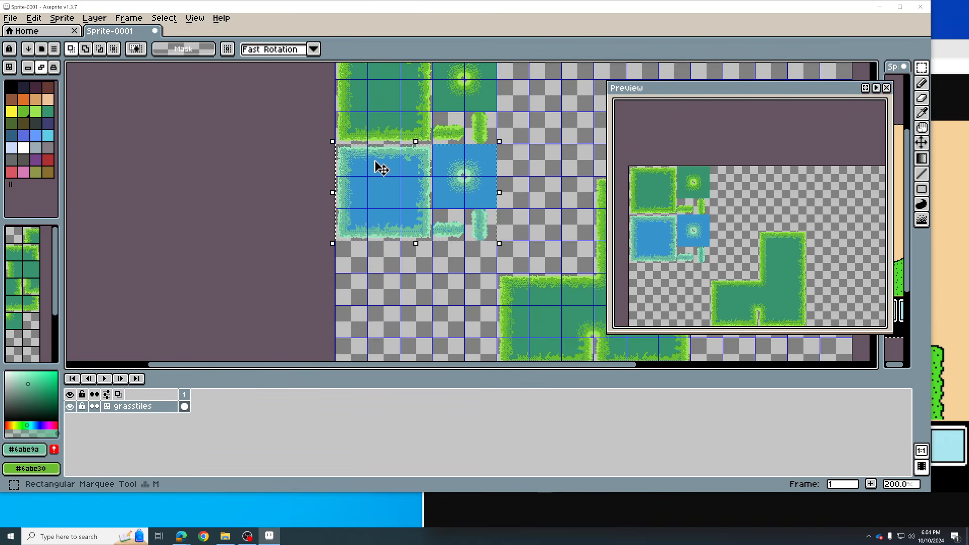
# Add the teal foreground colour #6abe9a to the palette and set its index 32 as the source colour in Replace Color
pyautogui.press('alt')
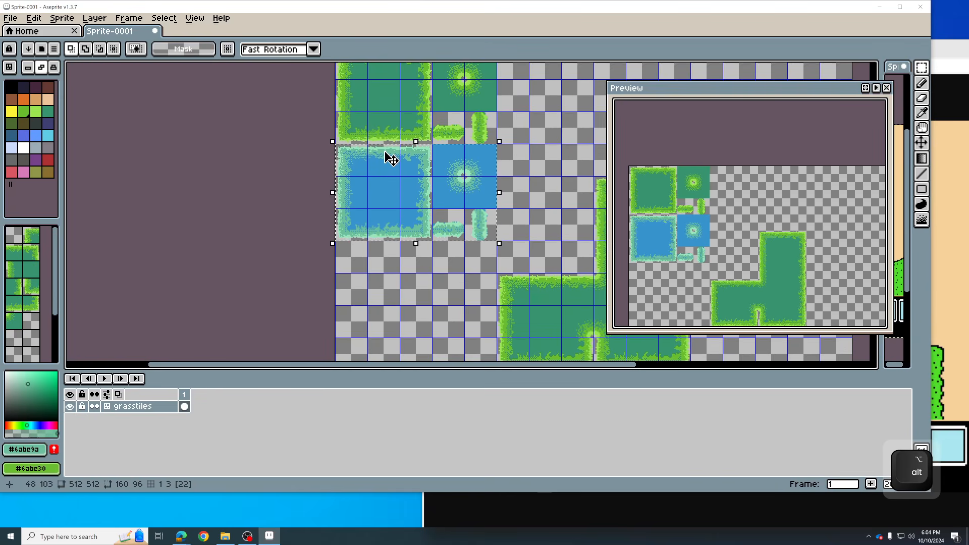
pyautogui.click(54, 449)
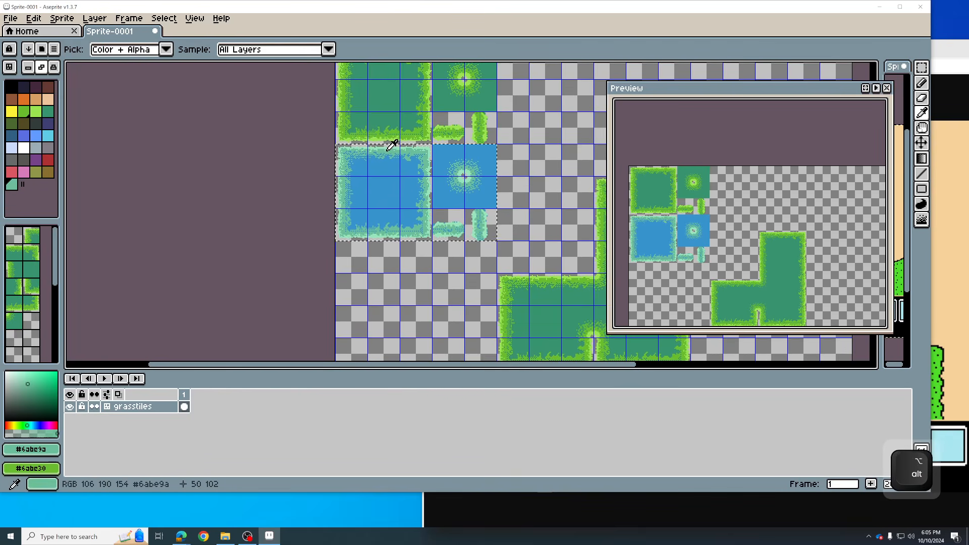
pyautogui.click(39, 21)
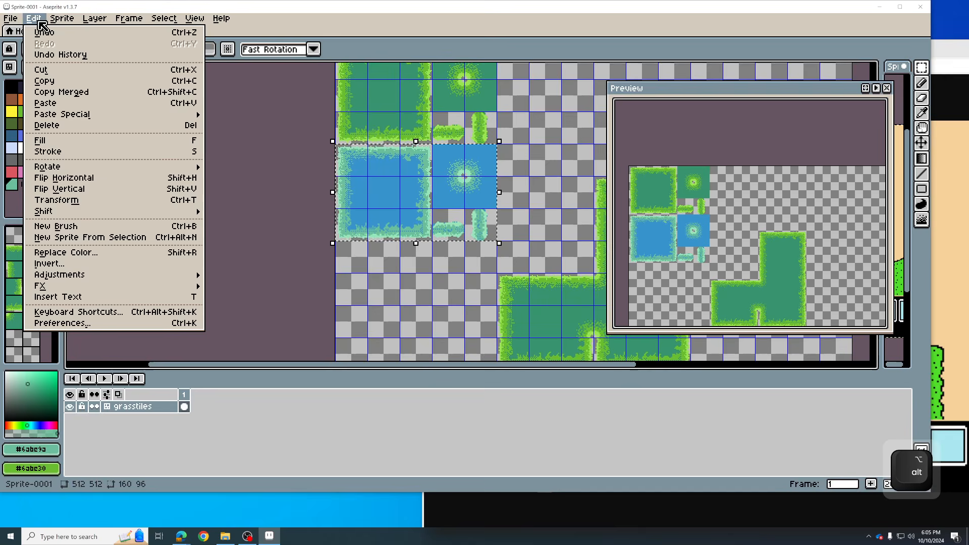
pyautogui.click(82, 253)
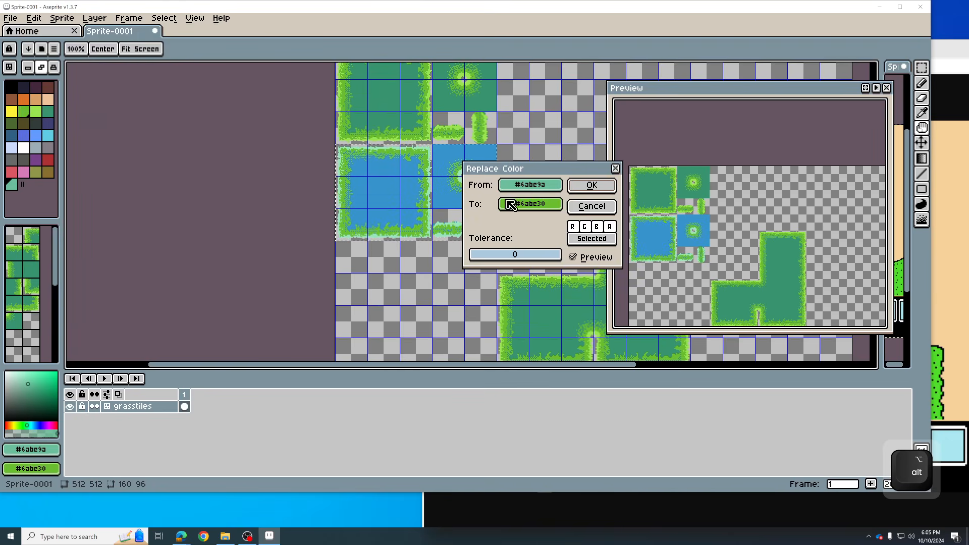
pyautogui.click(530, 185)
pyautogui.click(520, 207)
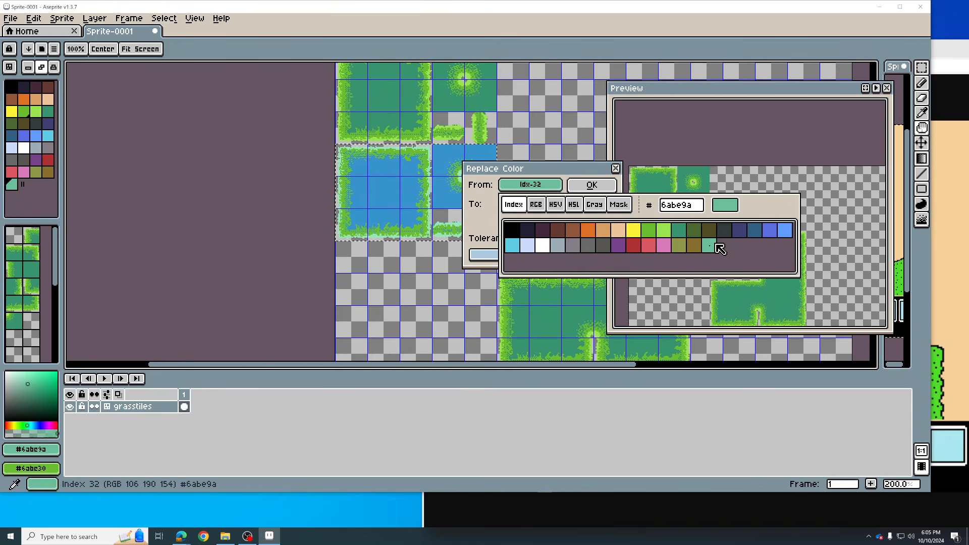
pyautogui.click(486, 216)
# Set the replacement colour to palette index 20, pale blue #cbdbfc, and apply it to the copied tiles
pyautogui.click(536, 204)
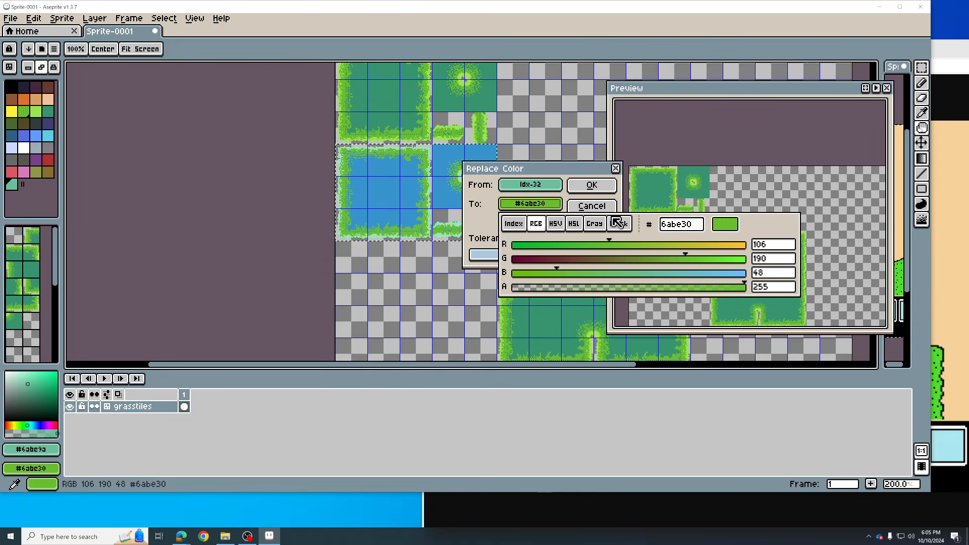
pyautogui.click(518, 226)
pyautogui.click(528, 265)
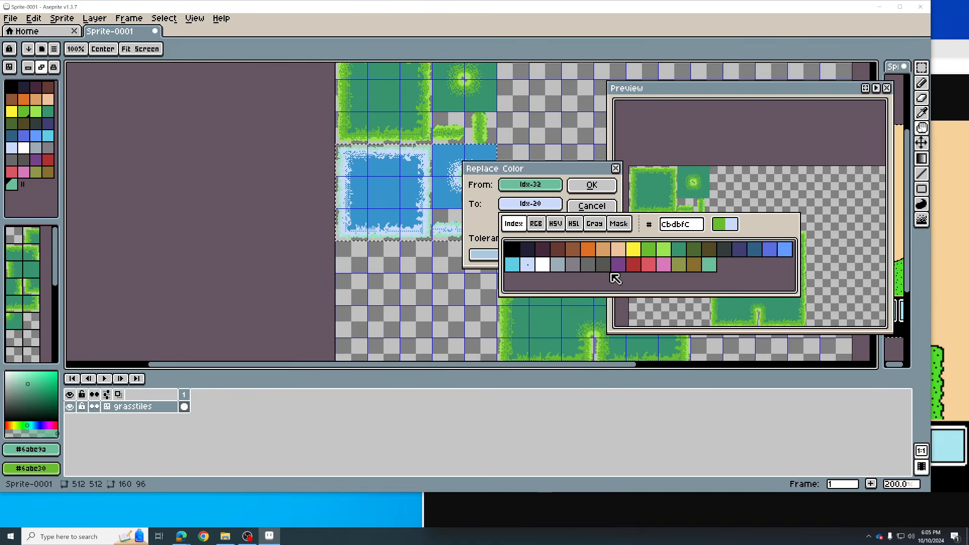
pyautogui.click(592, 186)
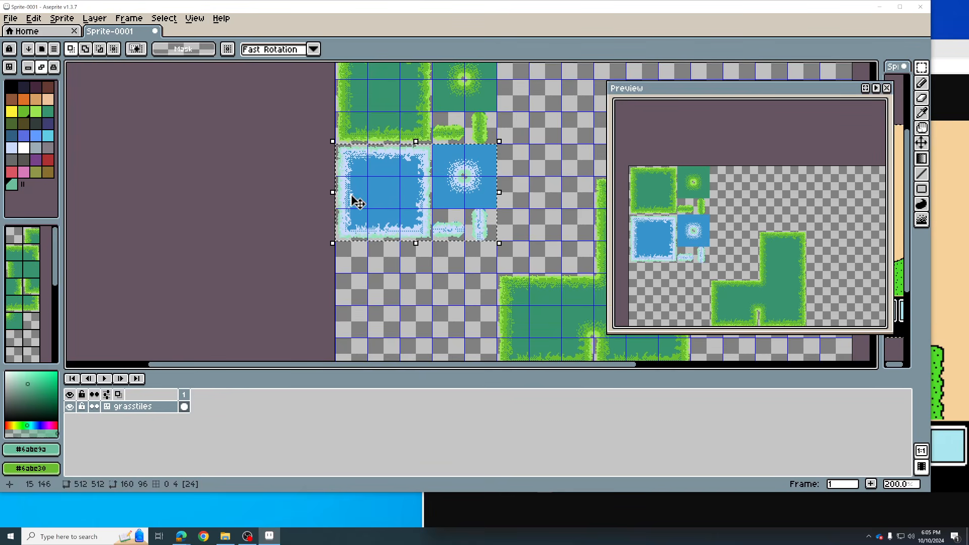
# Add the copied tiles' light green border colour #99e5bb to the palette and replace it with white, palette index 21
pyautogui.keyDown('alt'); pyautogui.click(381, 234); pyautogui.keyUp('alt')
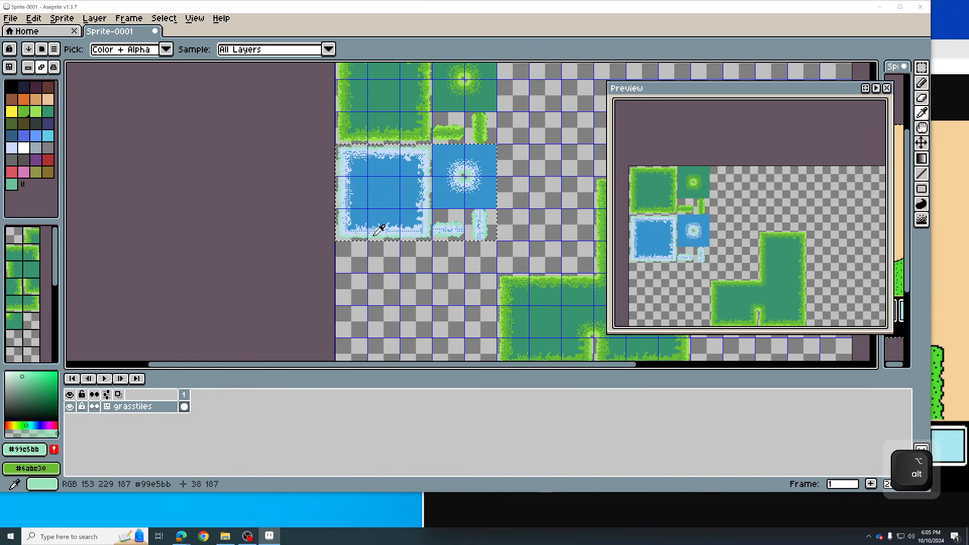
pyautogui.click(54, 449)
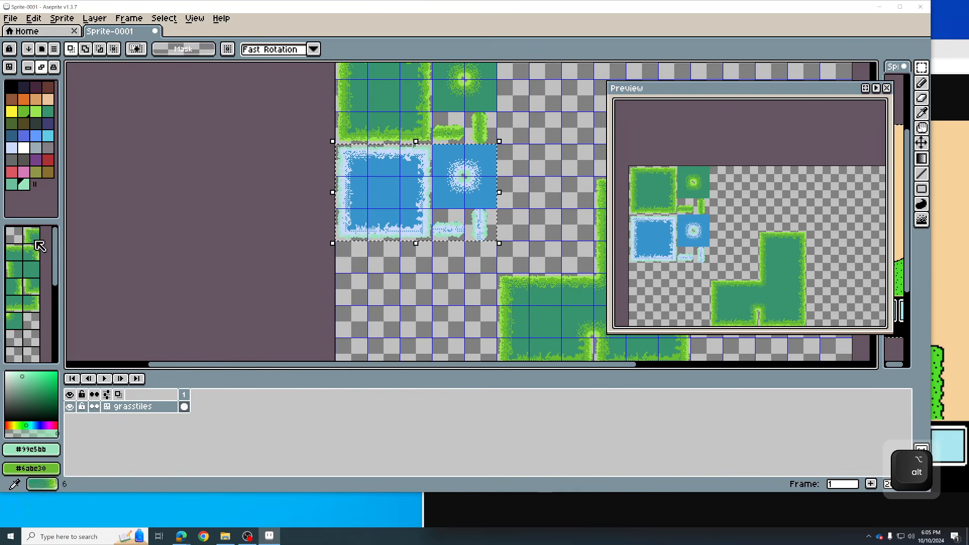
pyautogui.click(35, 18)
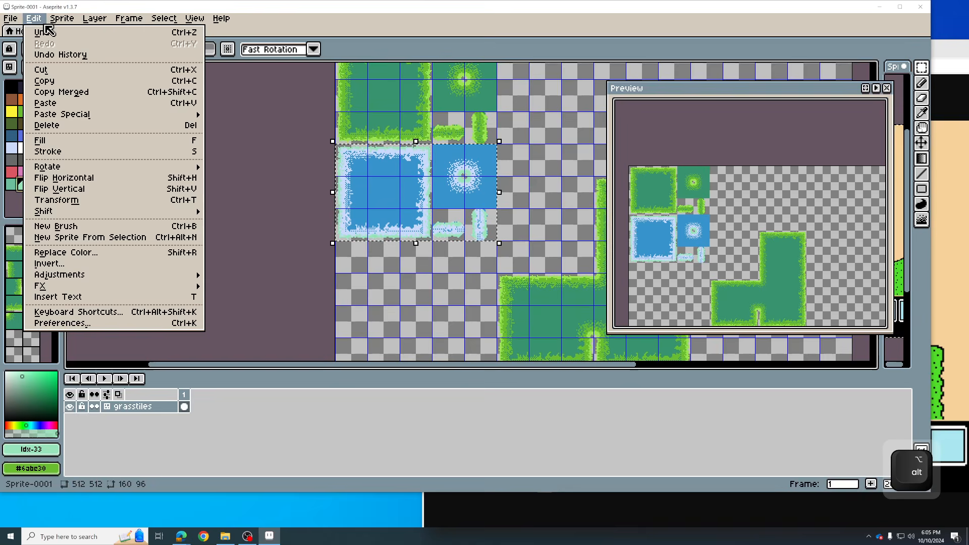
pyautogui.click(89, 252)
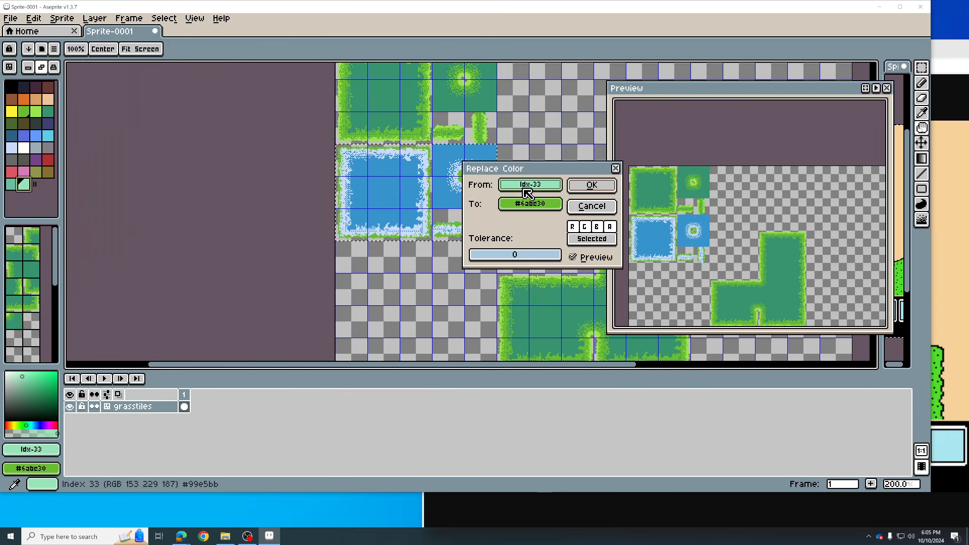
pyautogui.click(531, 206)
pyautogui.click(514, 223)
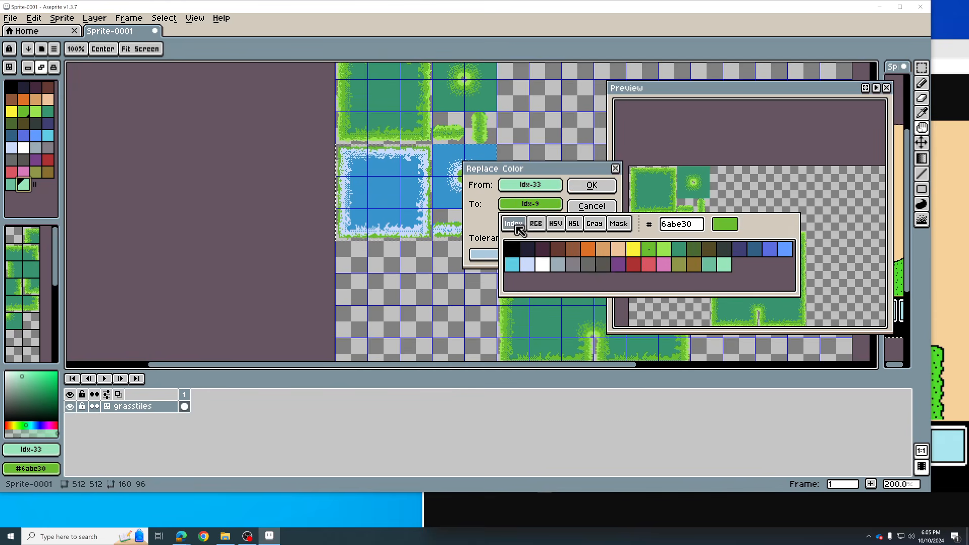
pyautogui.click(543, 265)
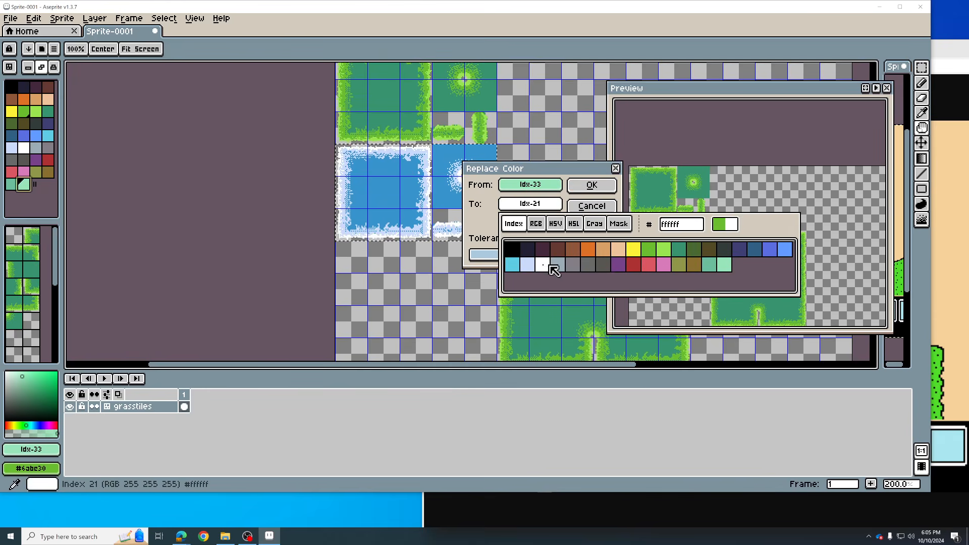
pyautogui.click(591, 186)
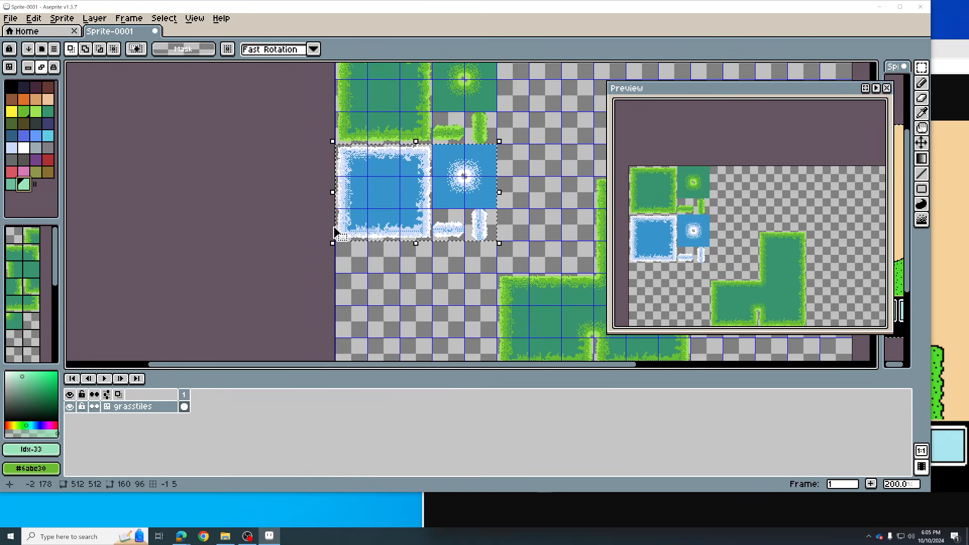
pyautogui.scroll(-1, 314, 239)
pyautogui.scroll(1, 314, 238)
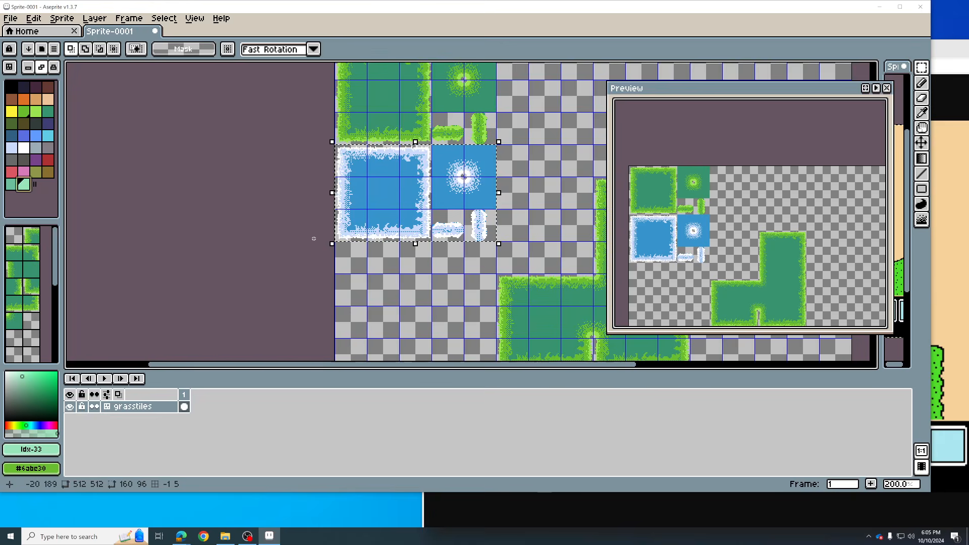
pyautogui.scroll(1, 311, 240)
pyautogui.scroll(-1, 310, 243)
pyautogui.moveTo(357, 244); pyautogui.dragTo(296, 262)
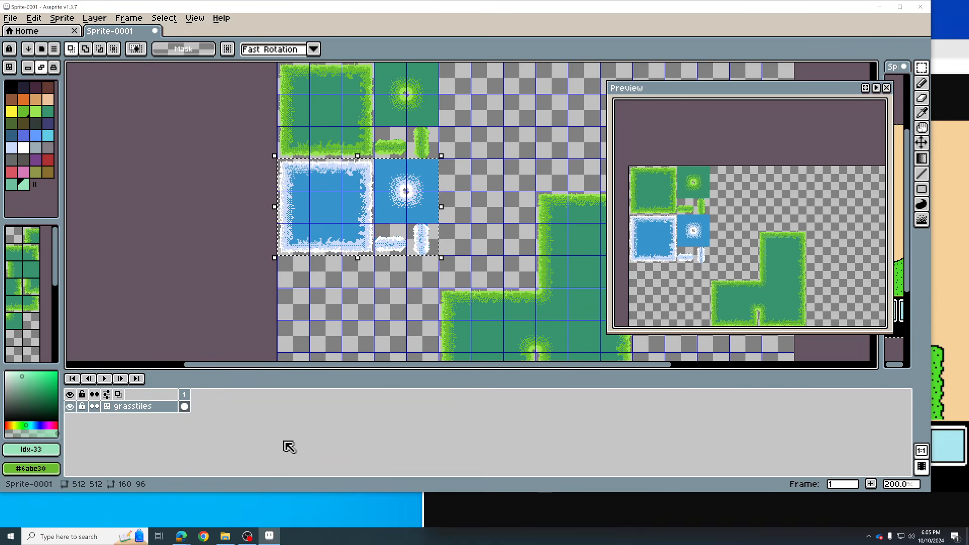
pyautogui.click(247, 536)
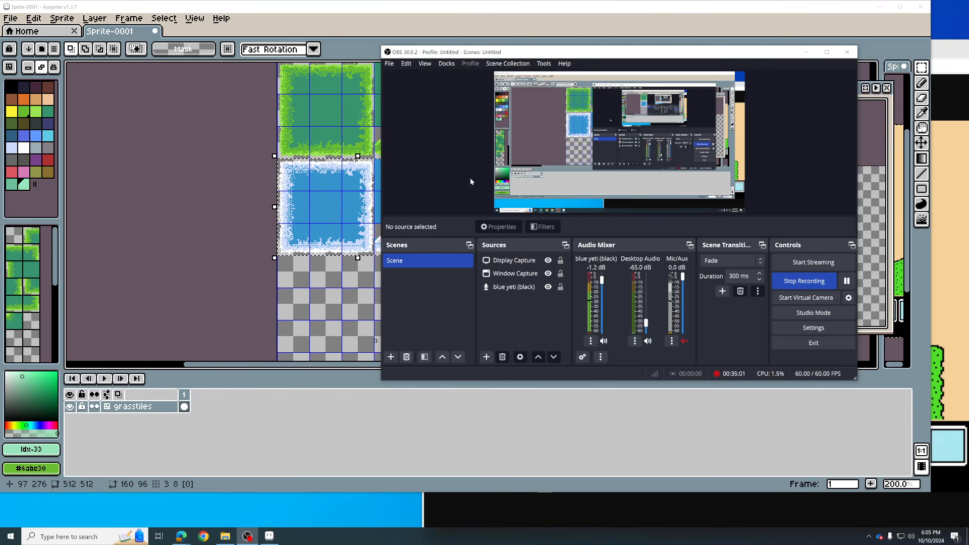